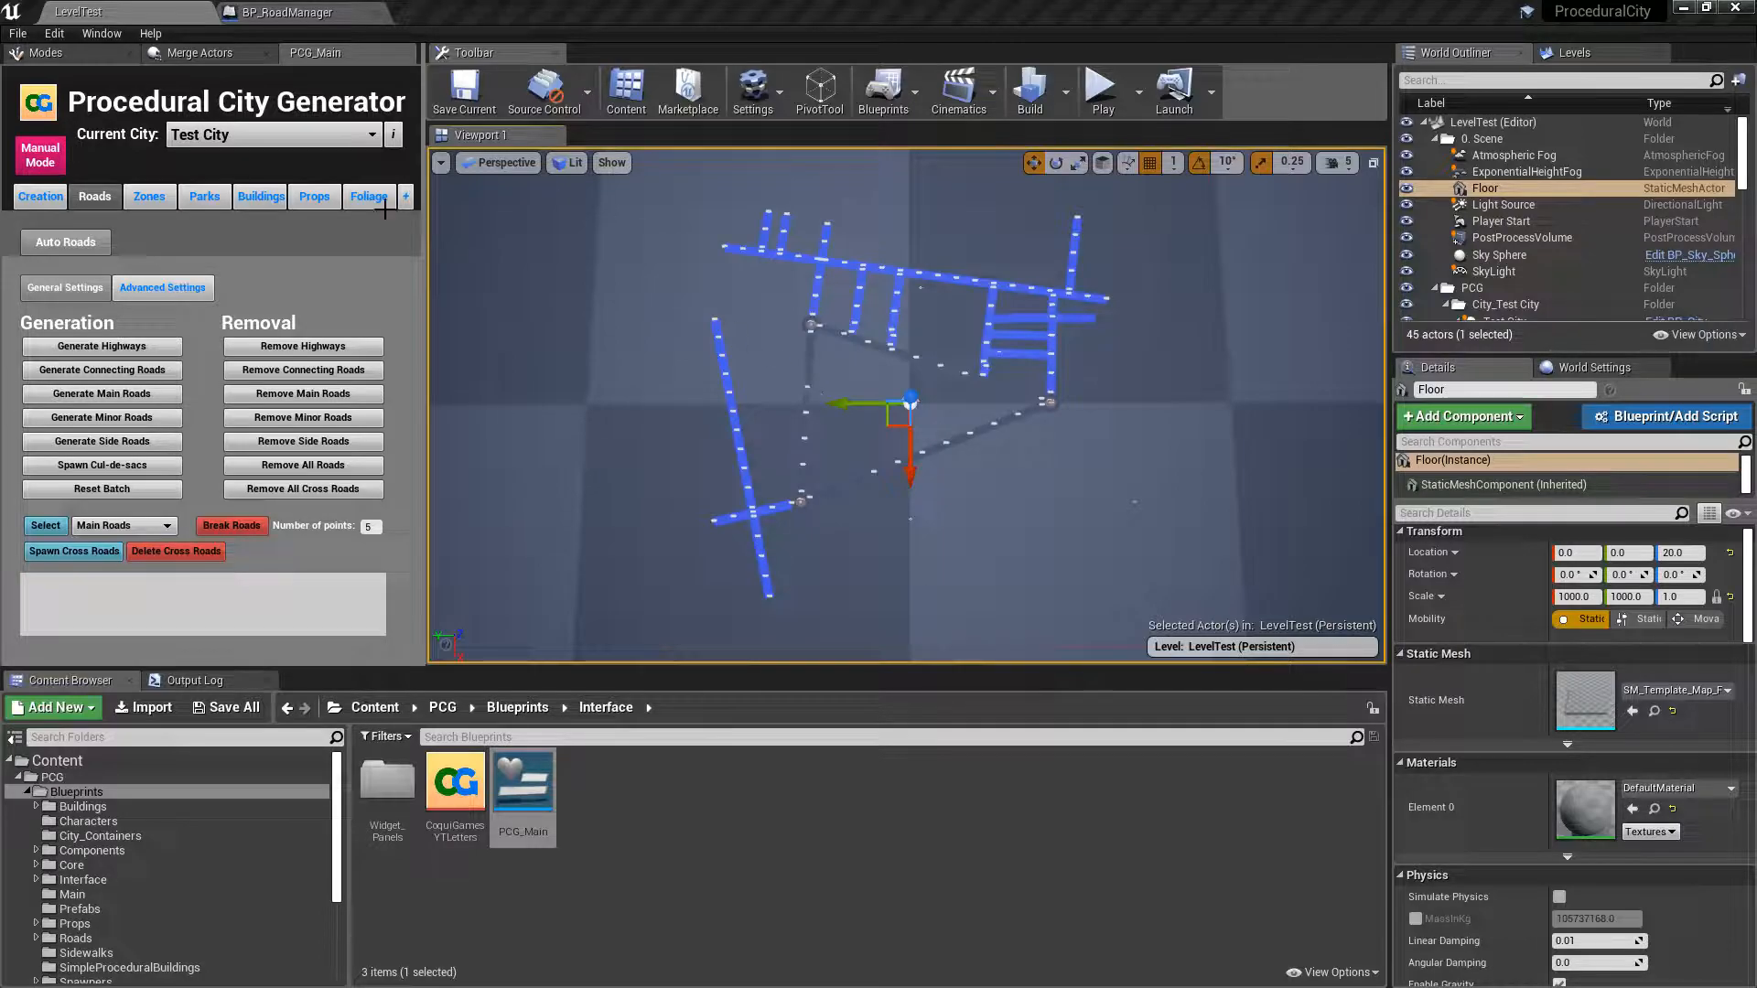
- Examine aerial and street-level reference photos of cul-de-sacs in the web browser's image results, and return to the city editor
left_click_drag(0, 18, 889, 50)
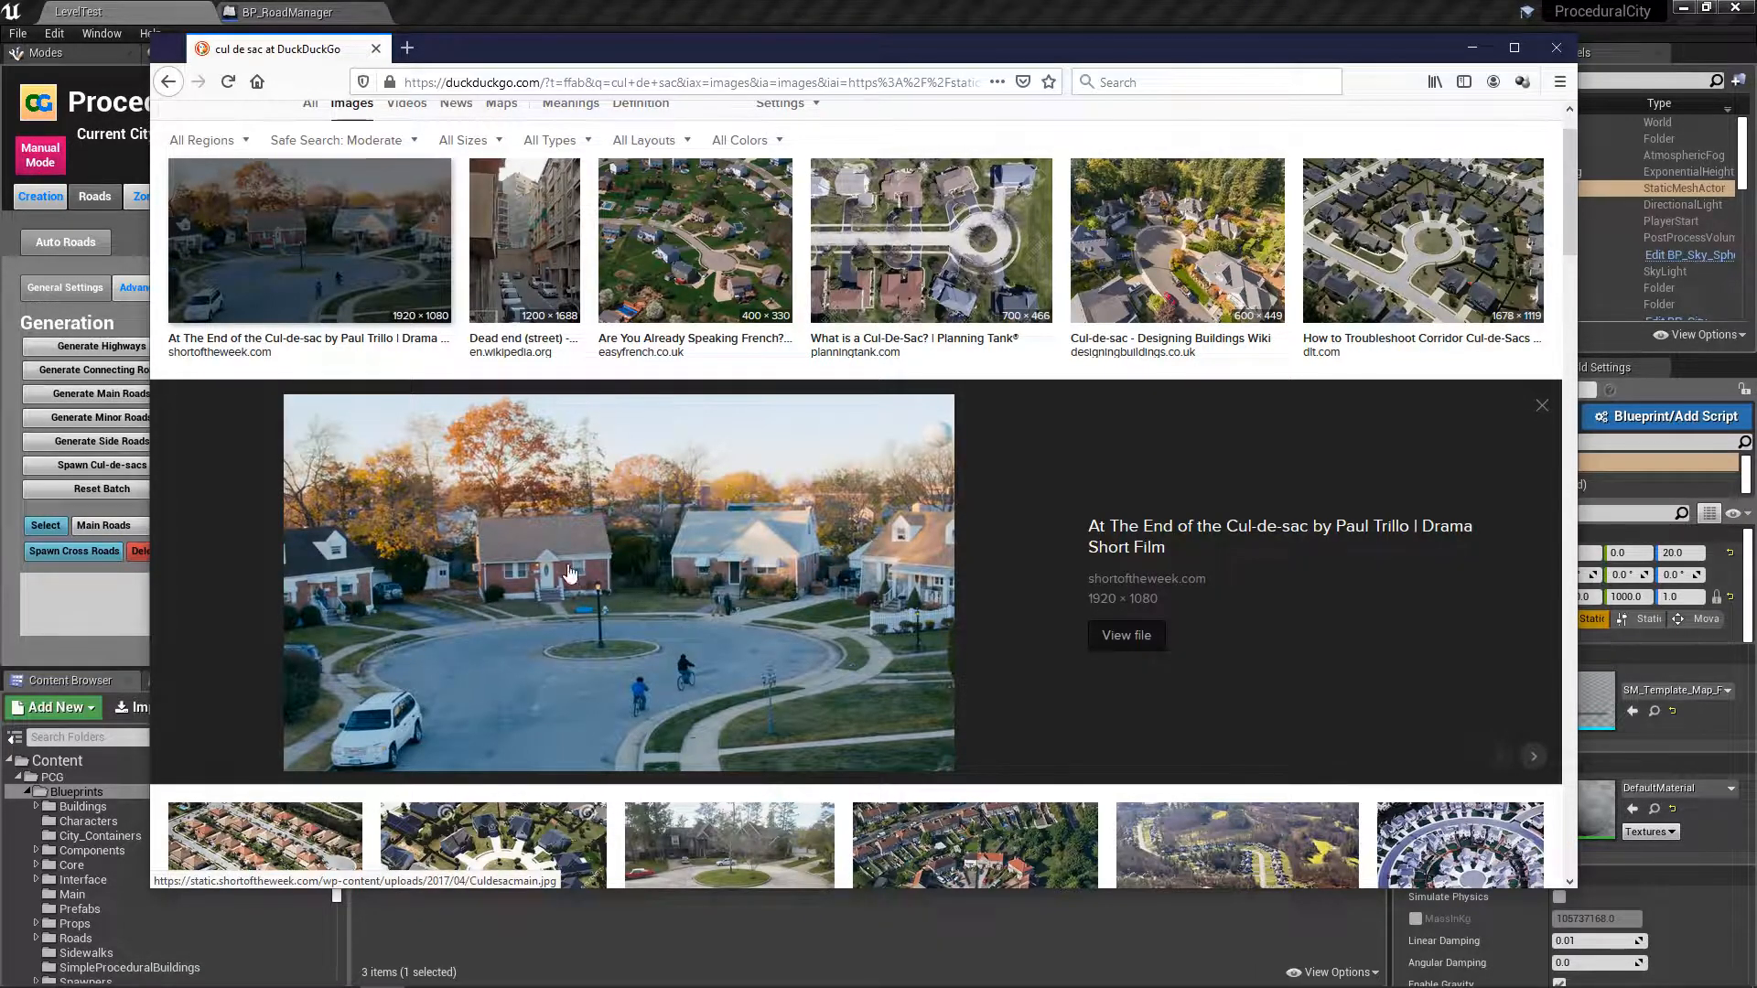
left_click(1367, 255)
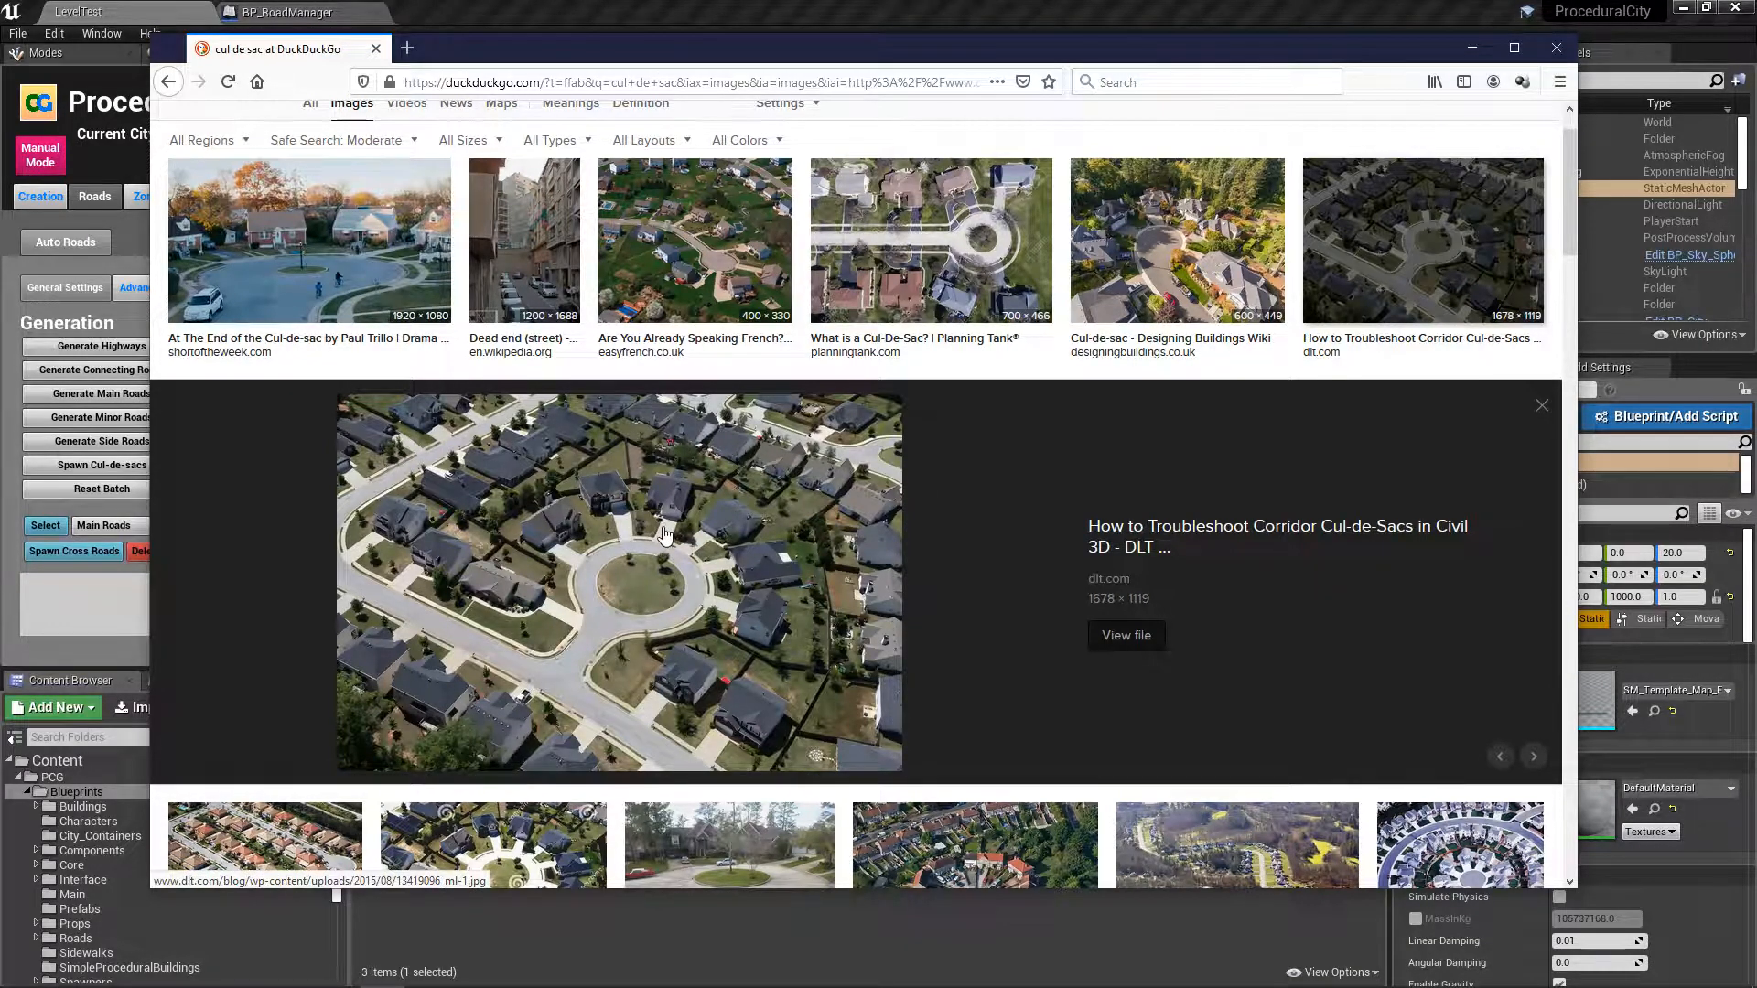
left_click(984, 251)
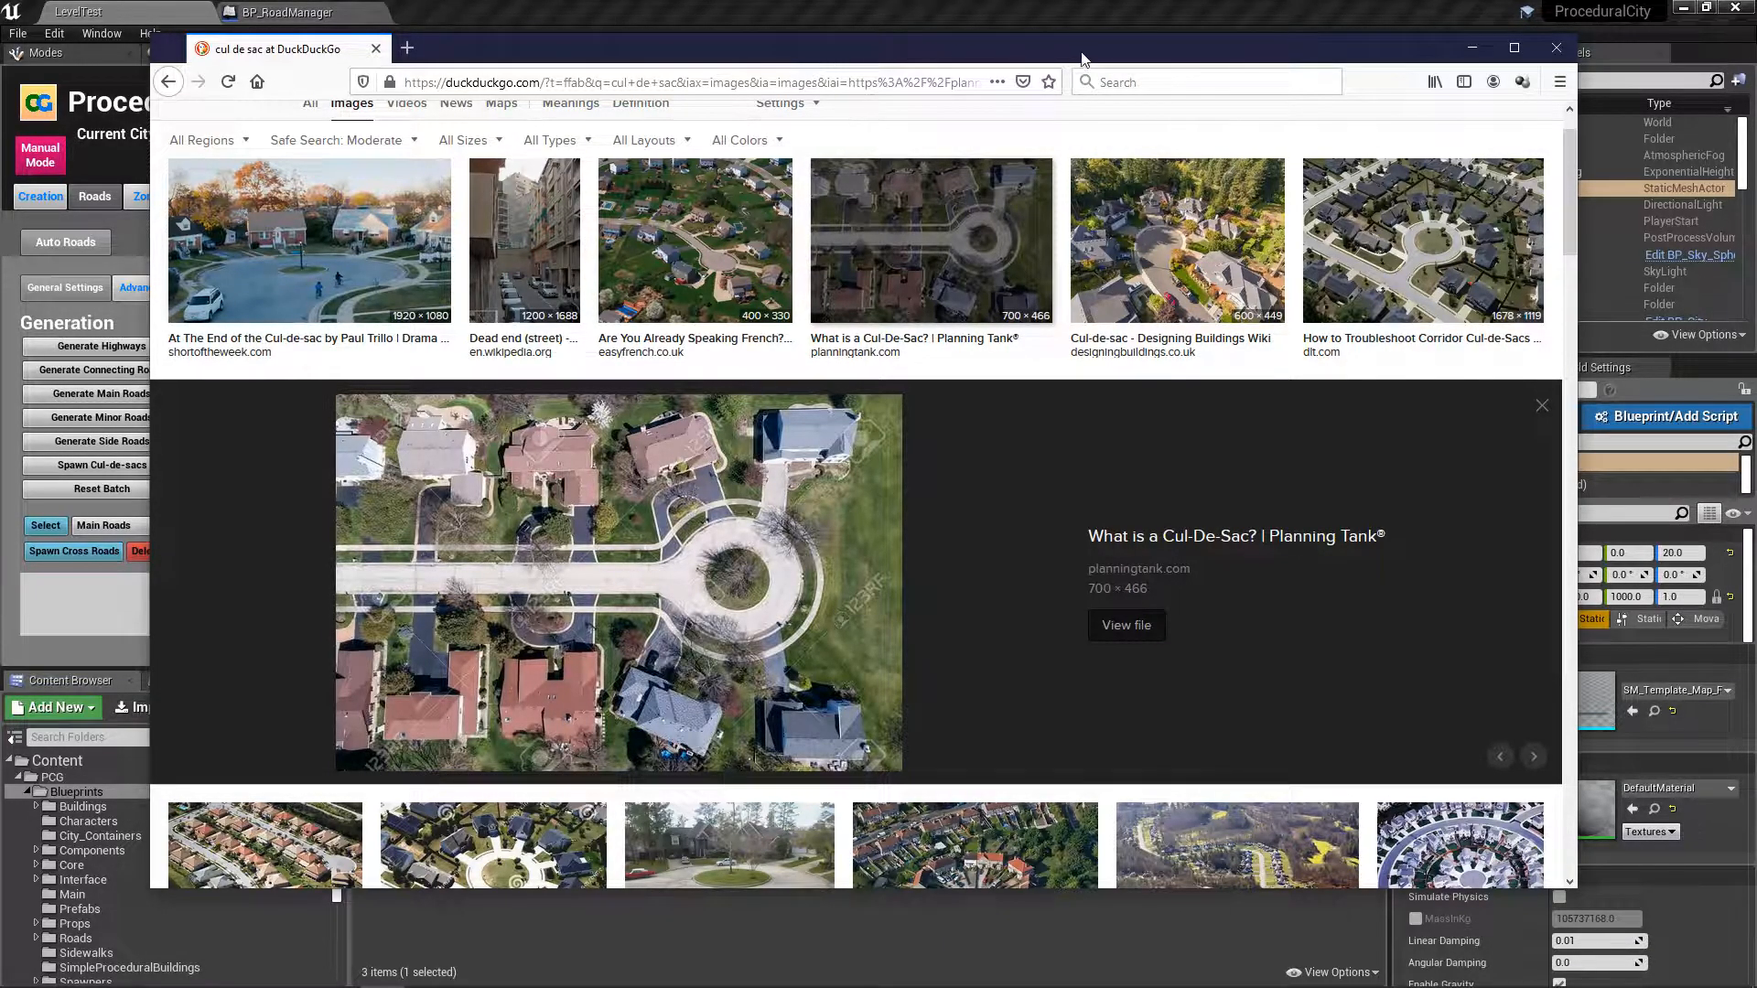
left_click_drag(1097, 50, 312, 89)
left_click_drag(201, 90, 0, 89)
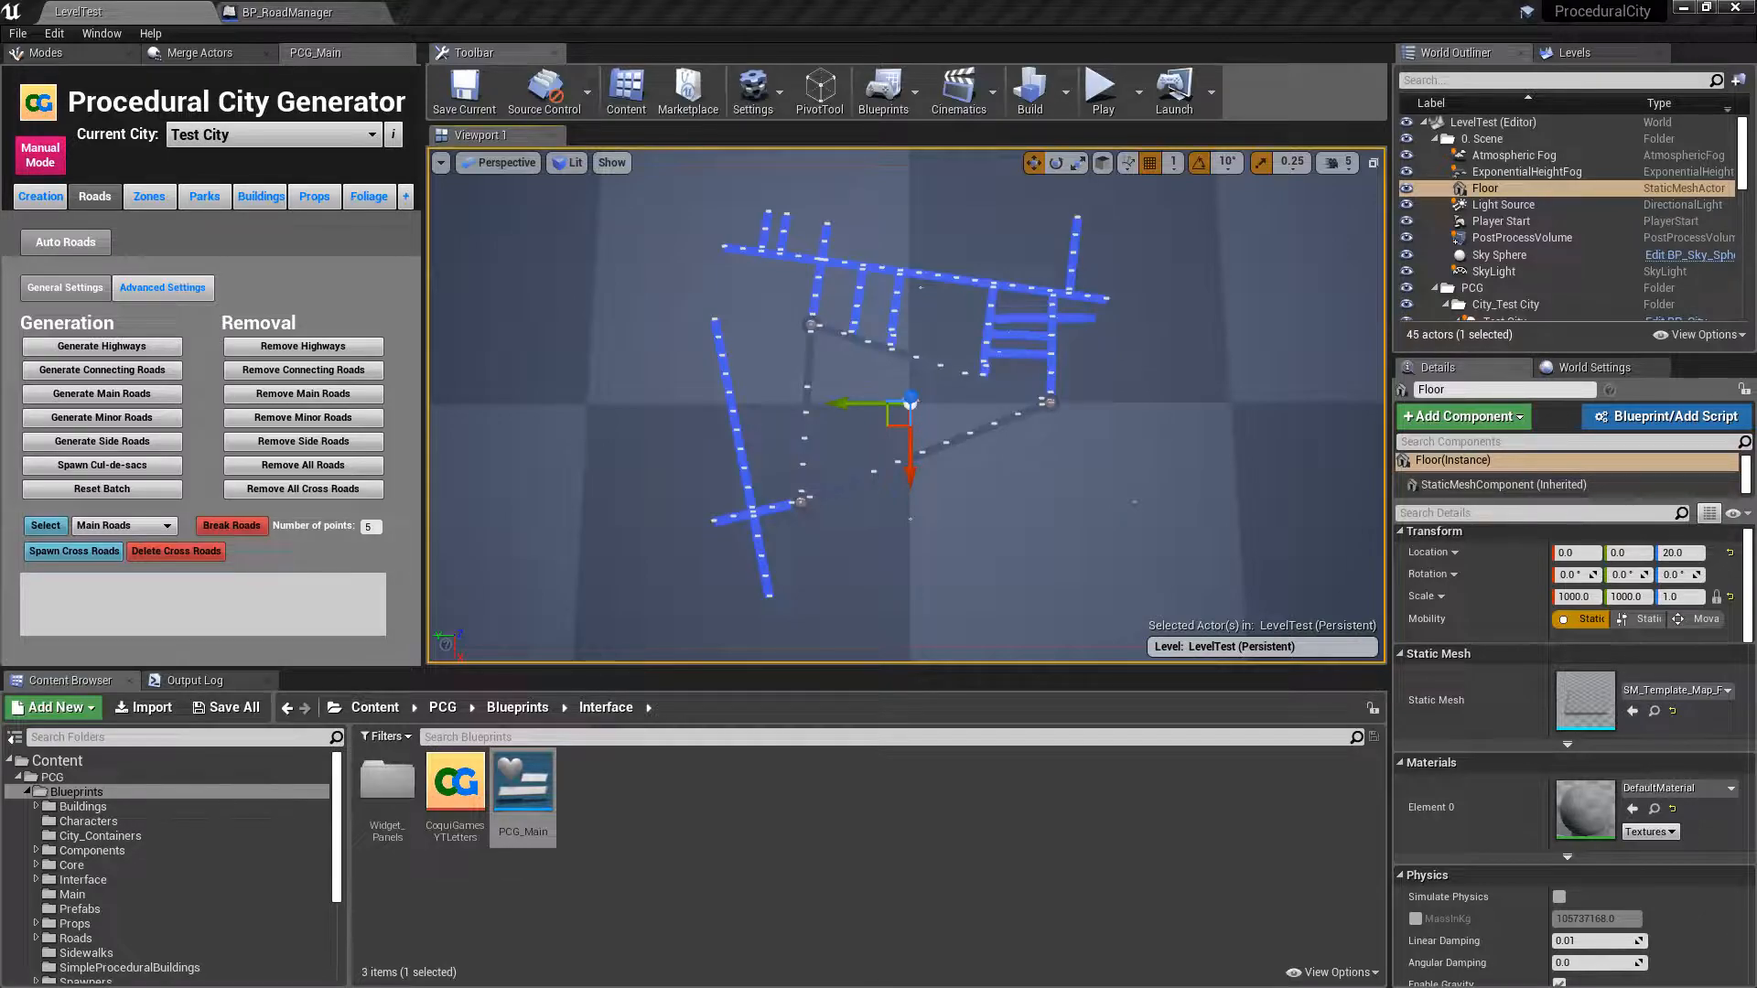
left_click(834, 21)
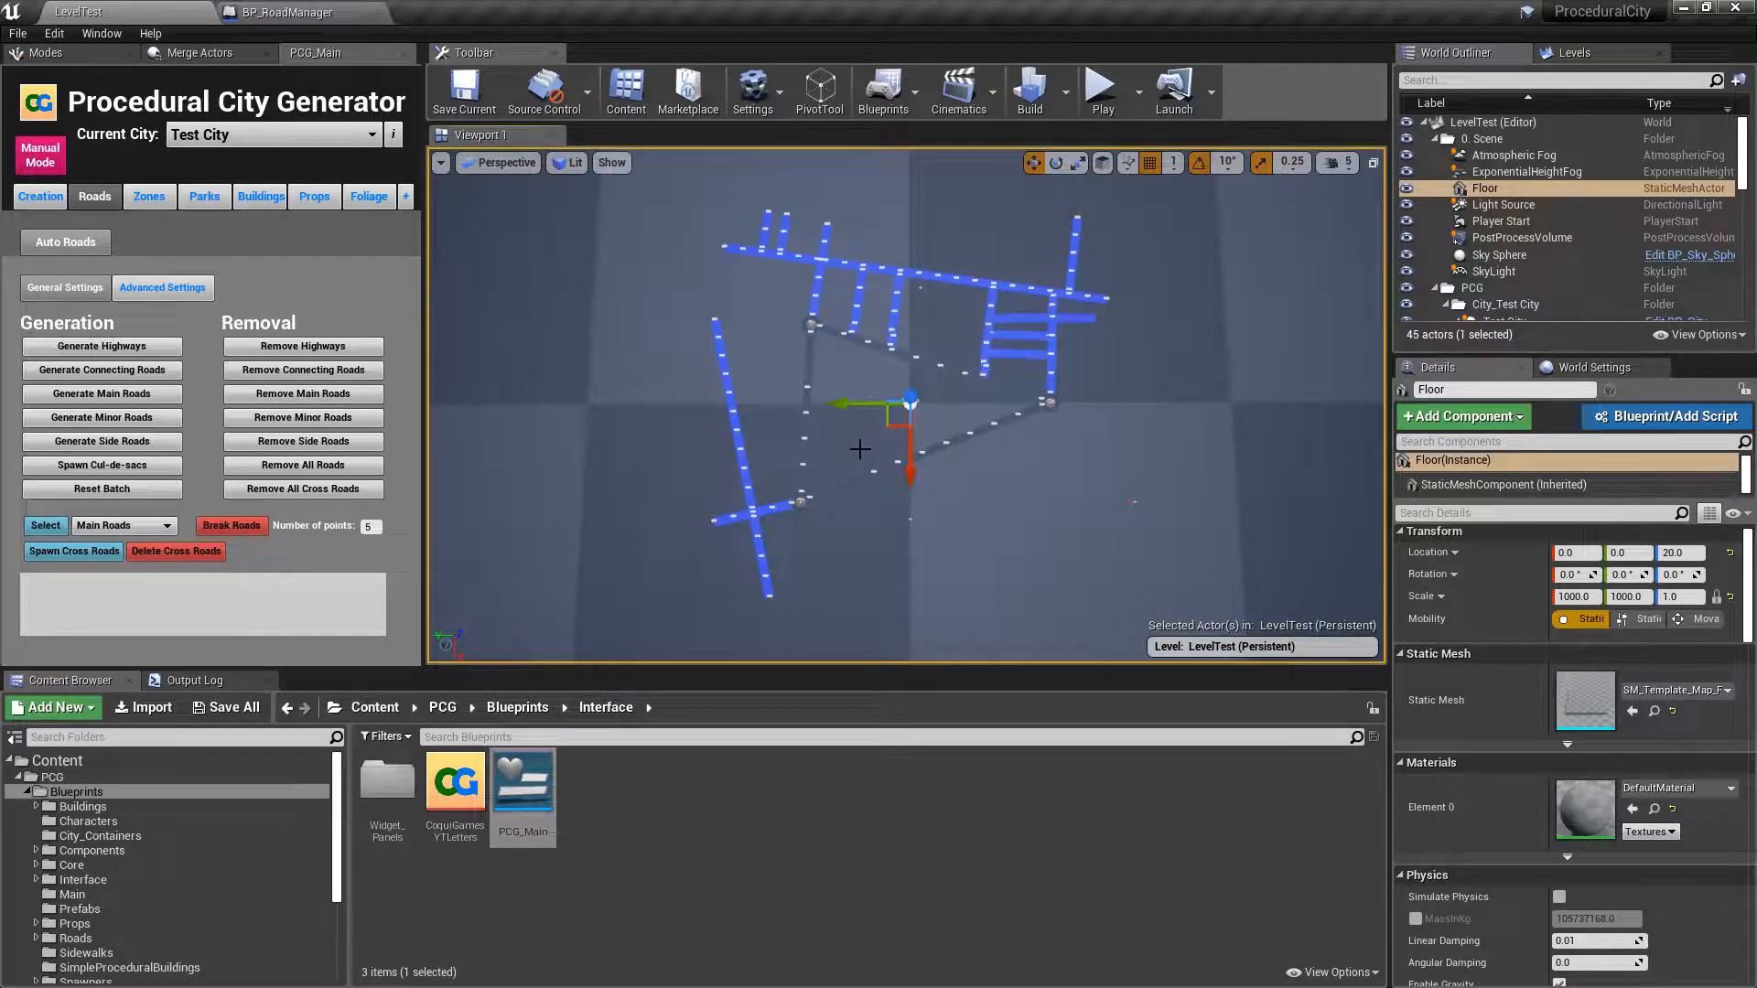
- In the general road settings, turn off the minor roads' checkbox option, set their second numeric value to 75, and save
left_click(172, 290)
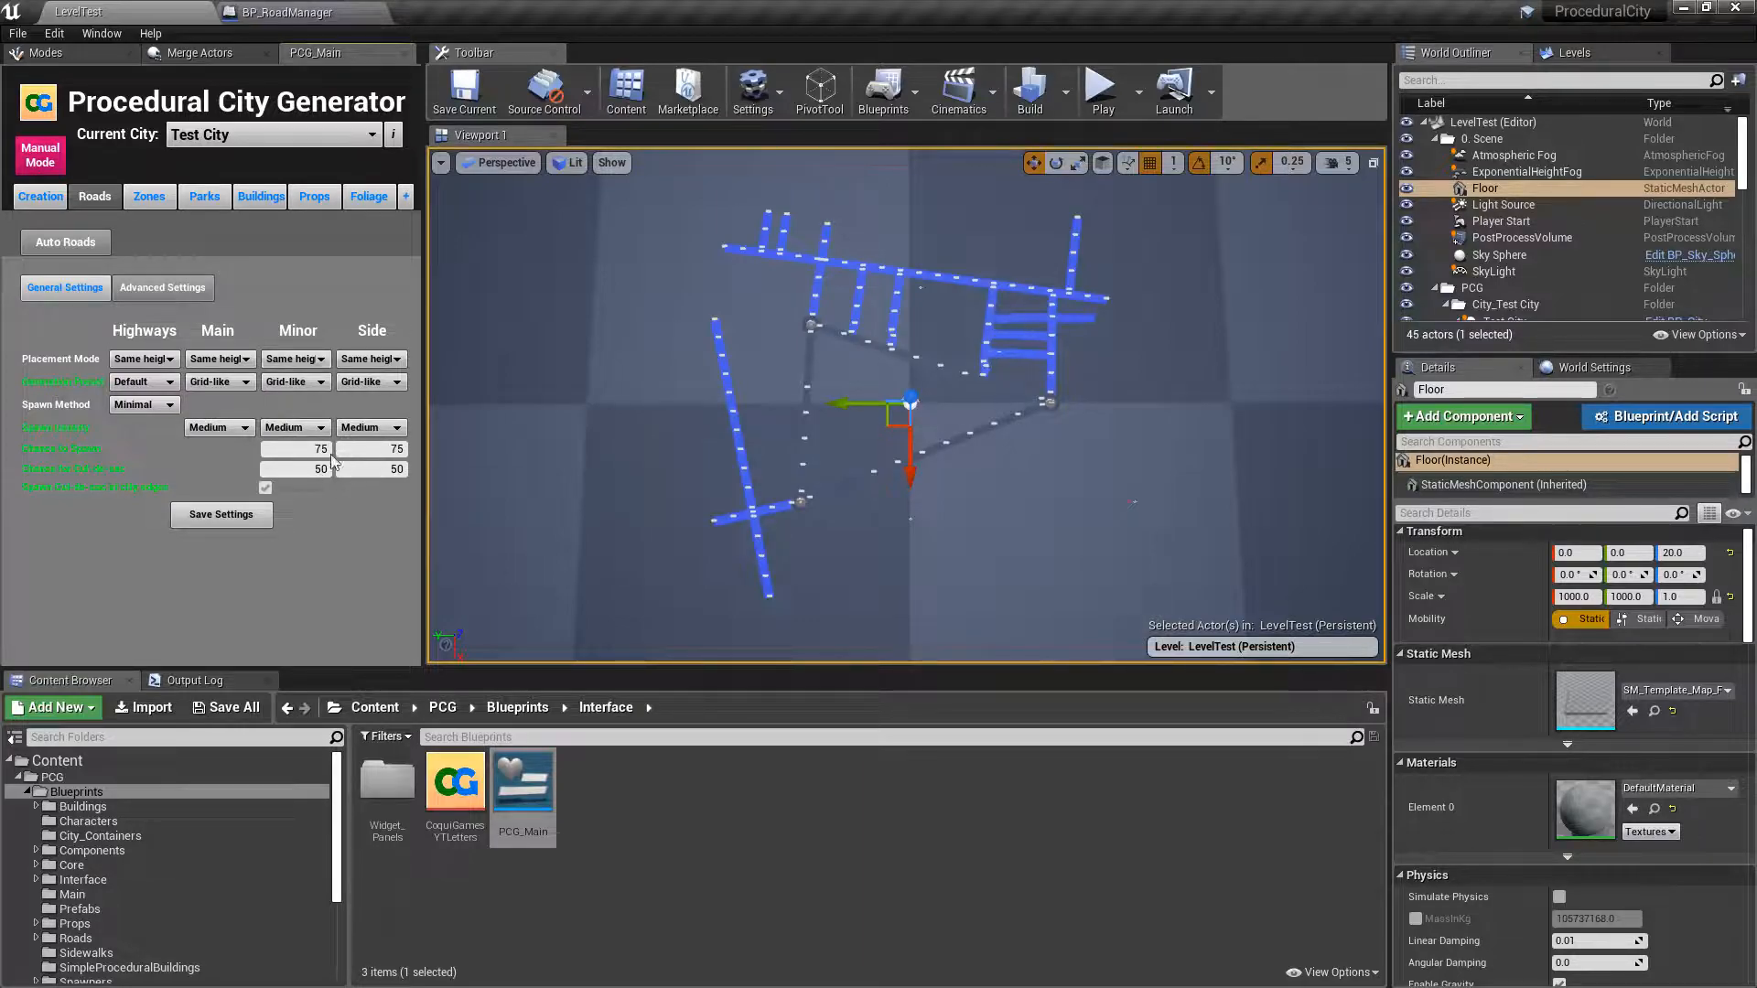
left_click(263, 488)
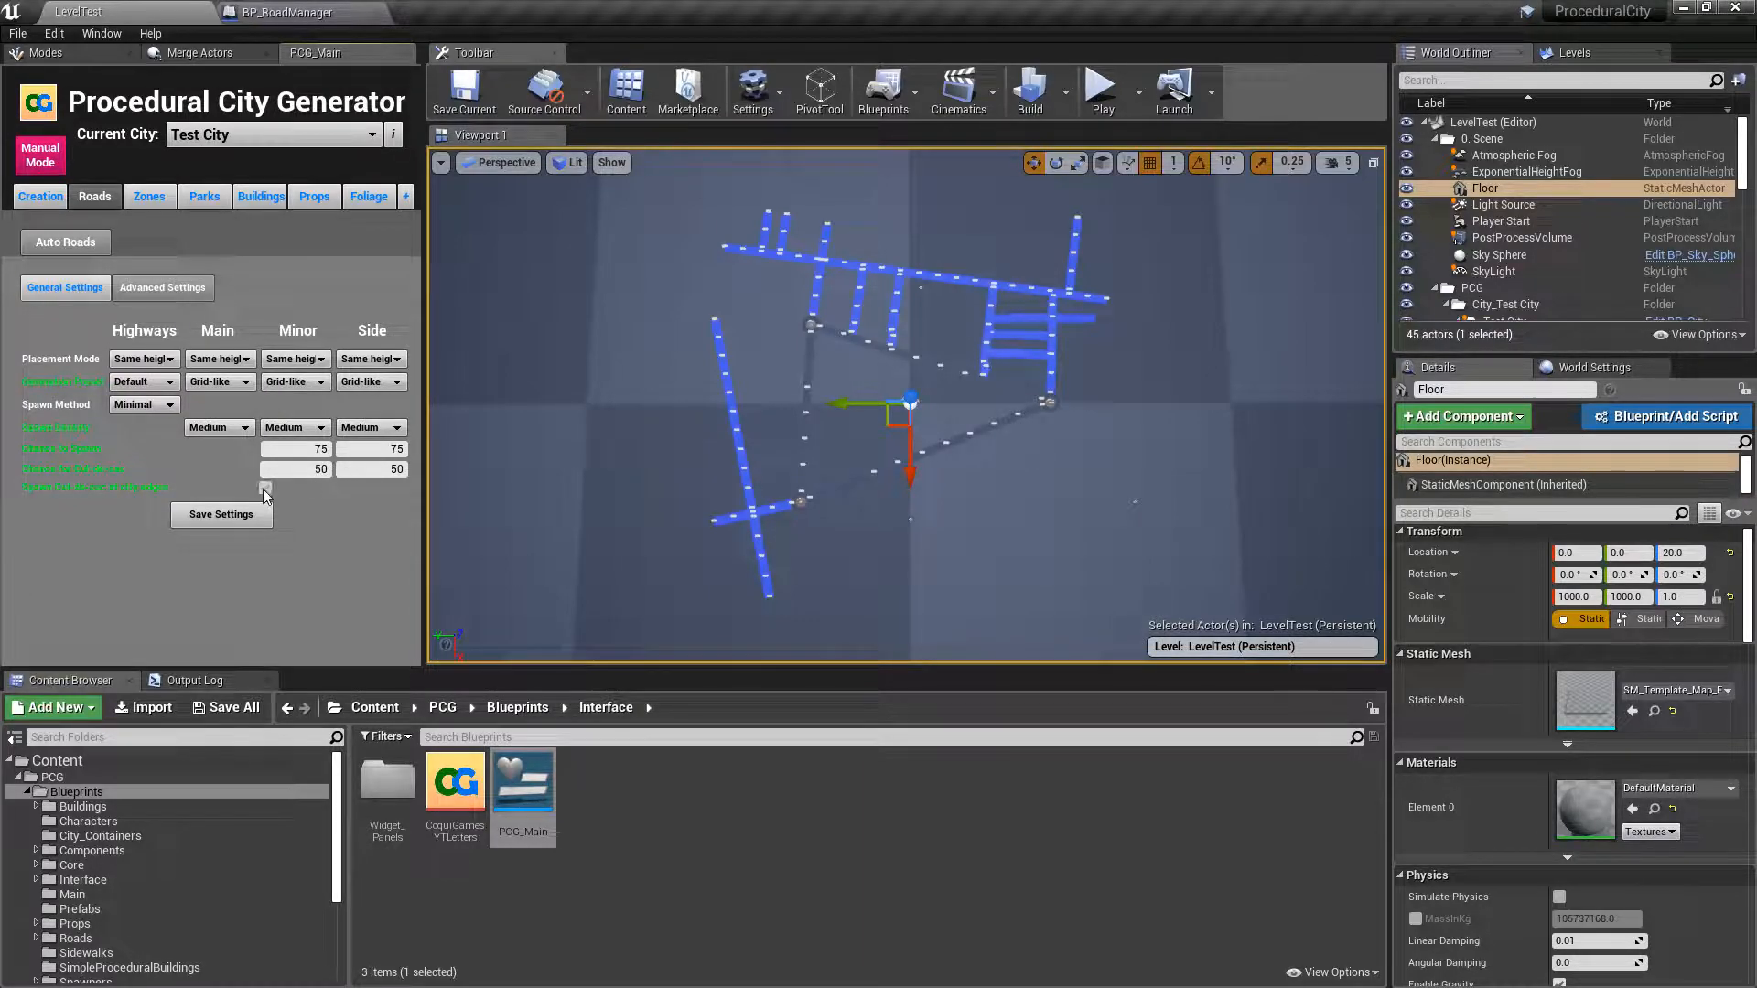
left_click(311, 470)
type("7")
left_click(230, 518)
- Reset the road batch and generate minor roads from the existing main roads
left_click(79, 295)
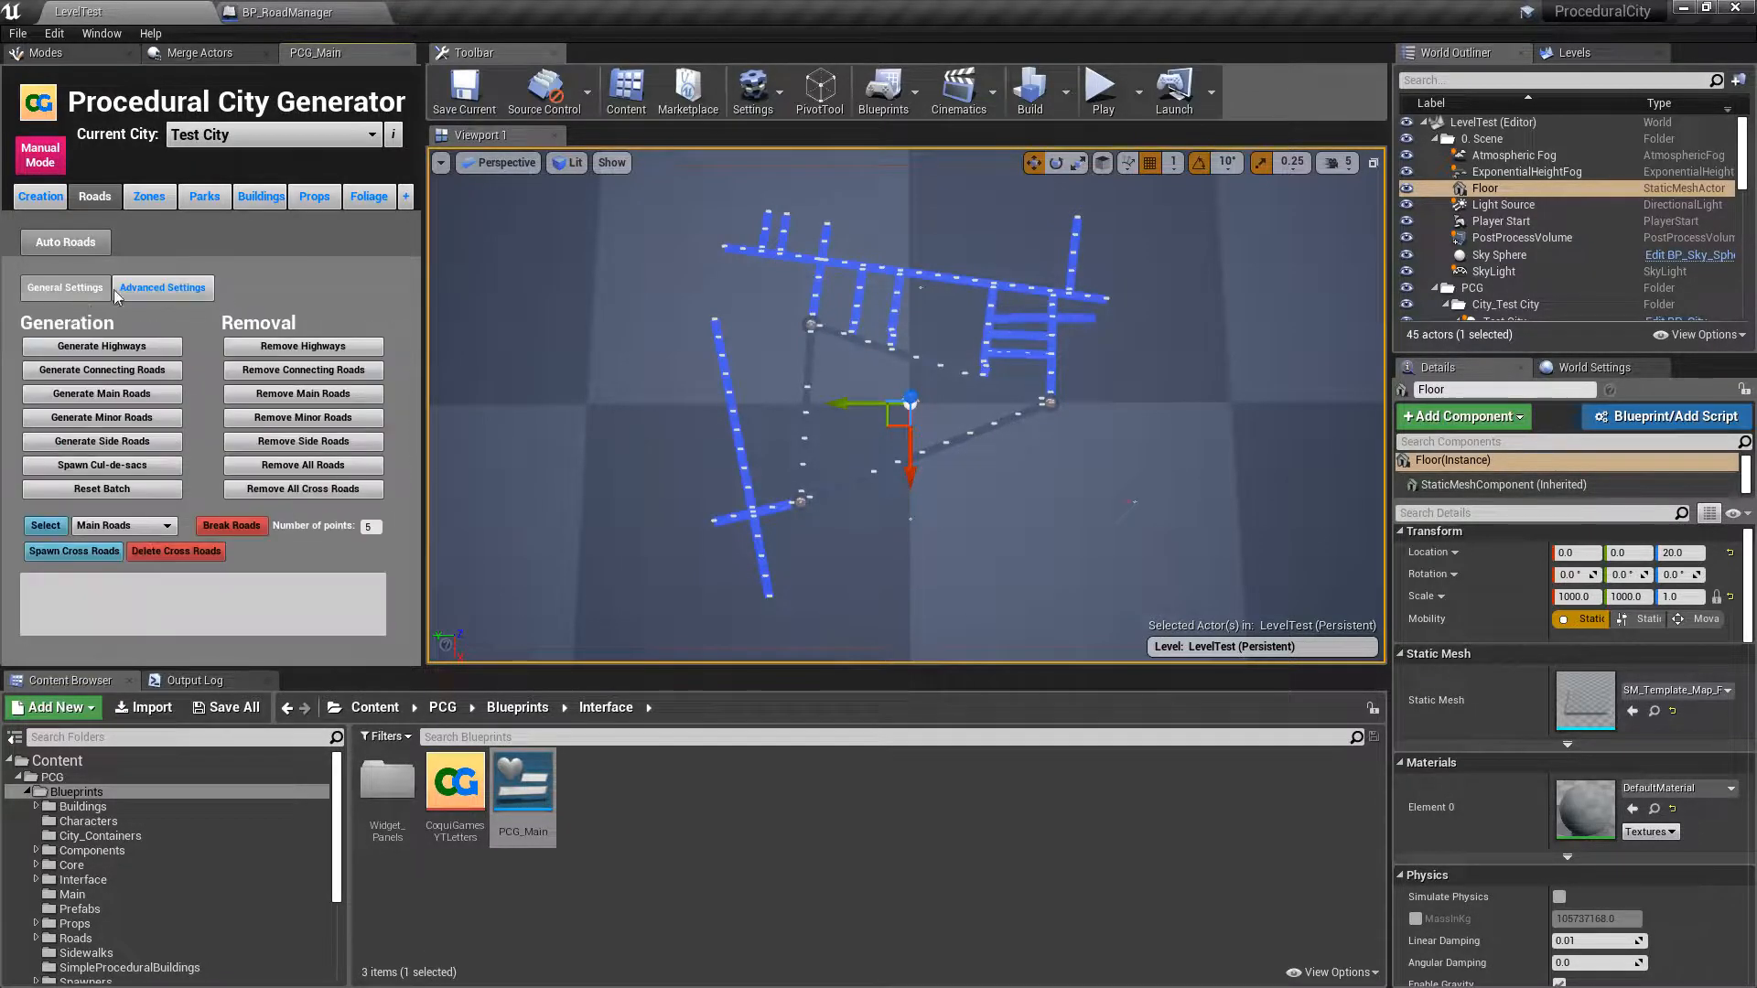
left_click(108, 487)
left_click(120, 416)
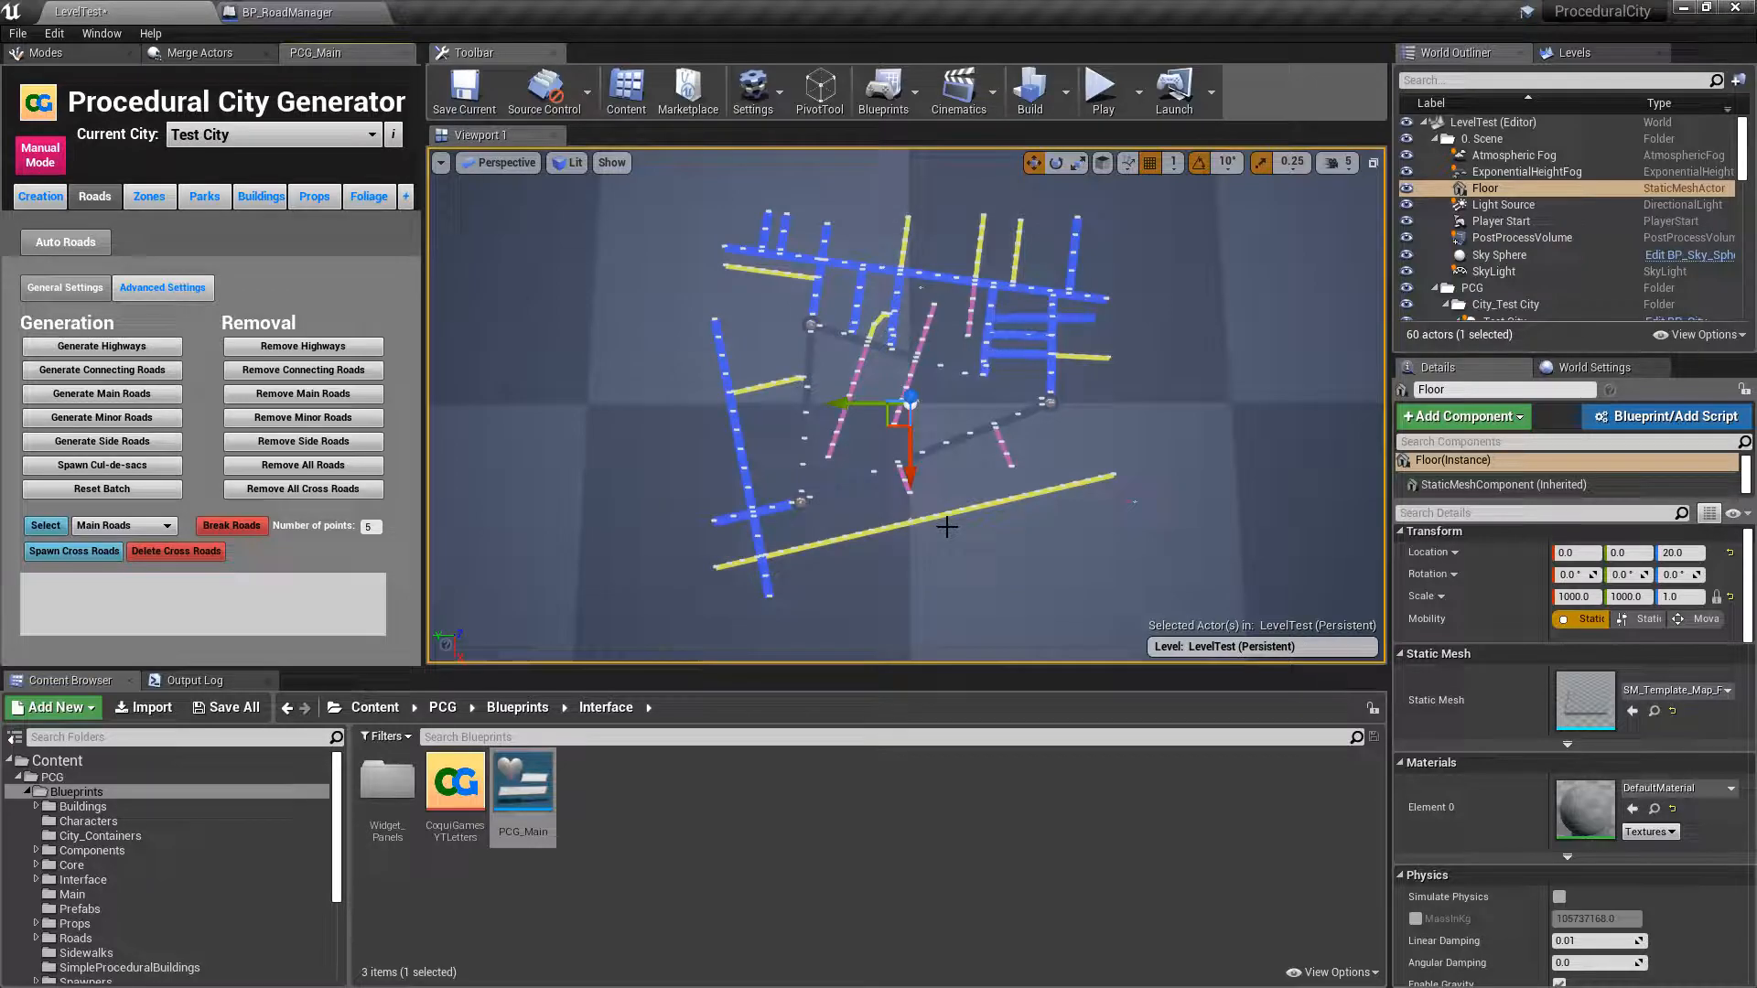
- Examine the generated pink and yellow minor roads up close, checking where the pink ones end
right_click_drag(970, 432, 769, 384)
key("w")
key("w")
key("d")
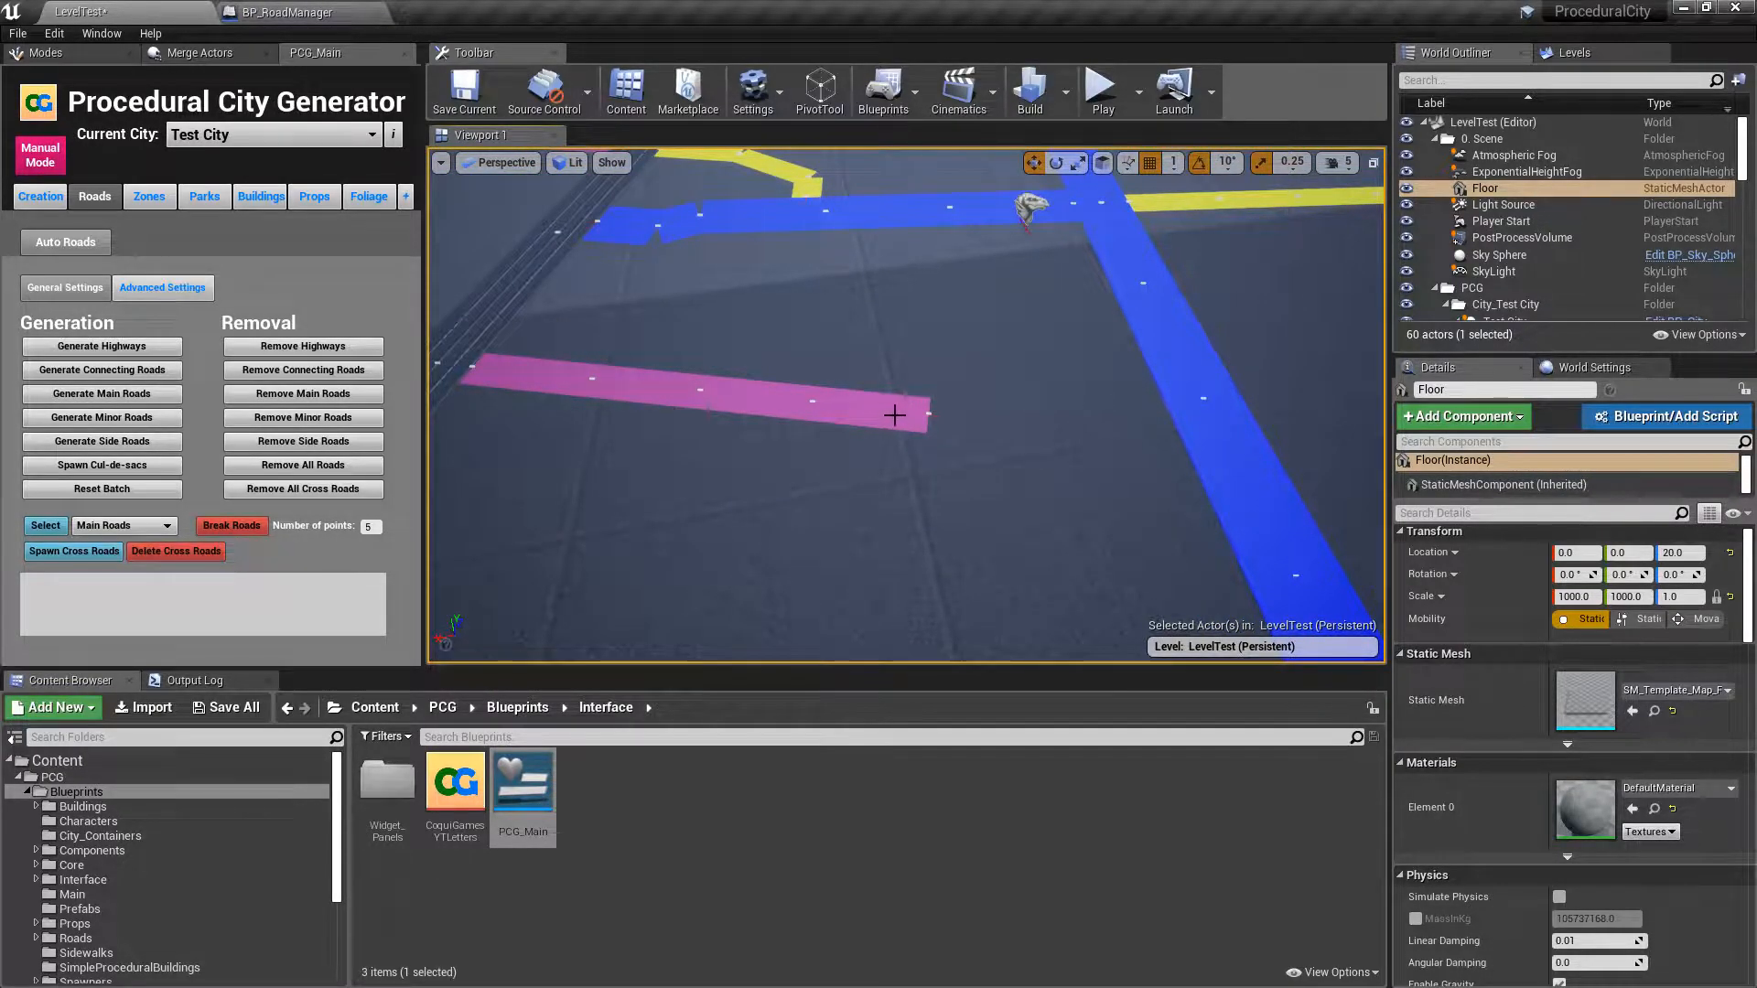
right_click_drag(1010, 467, 1194, 455)
key("s")
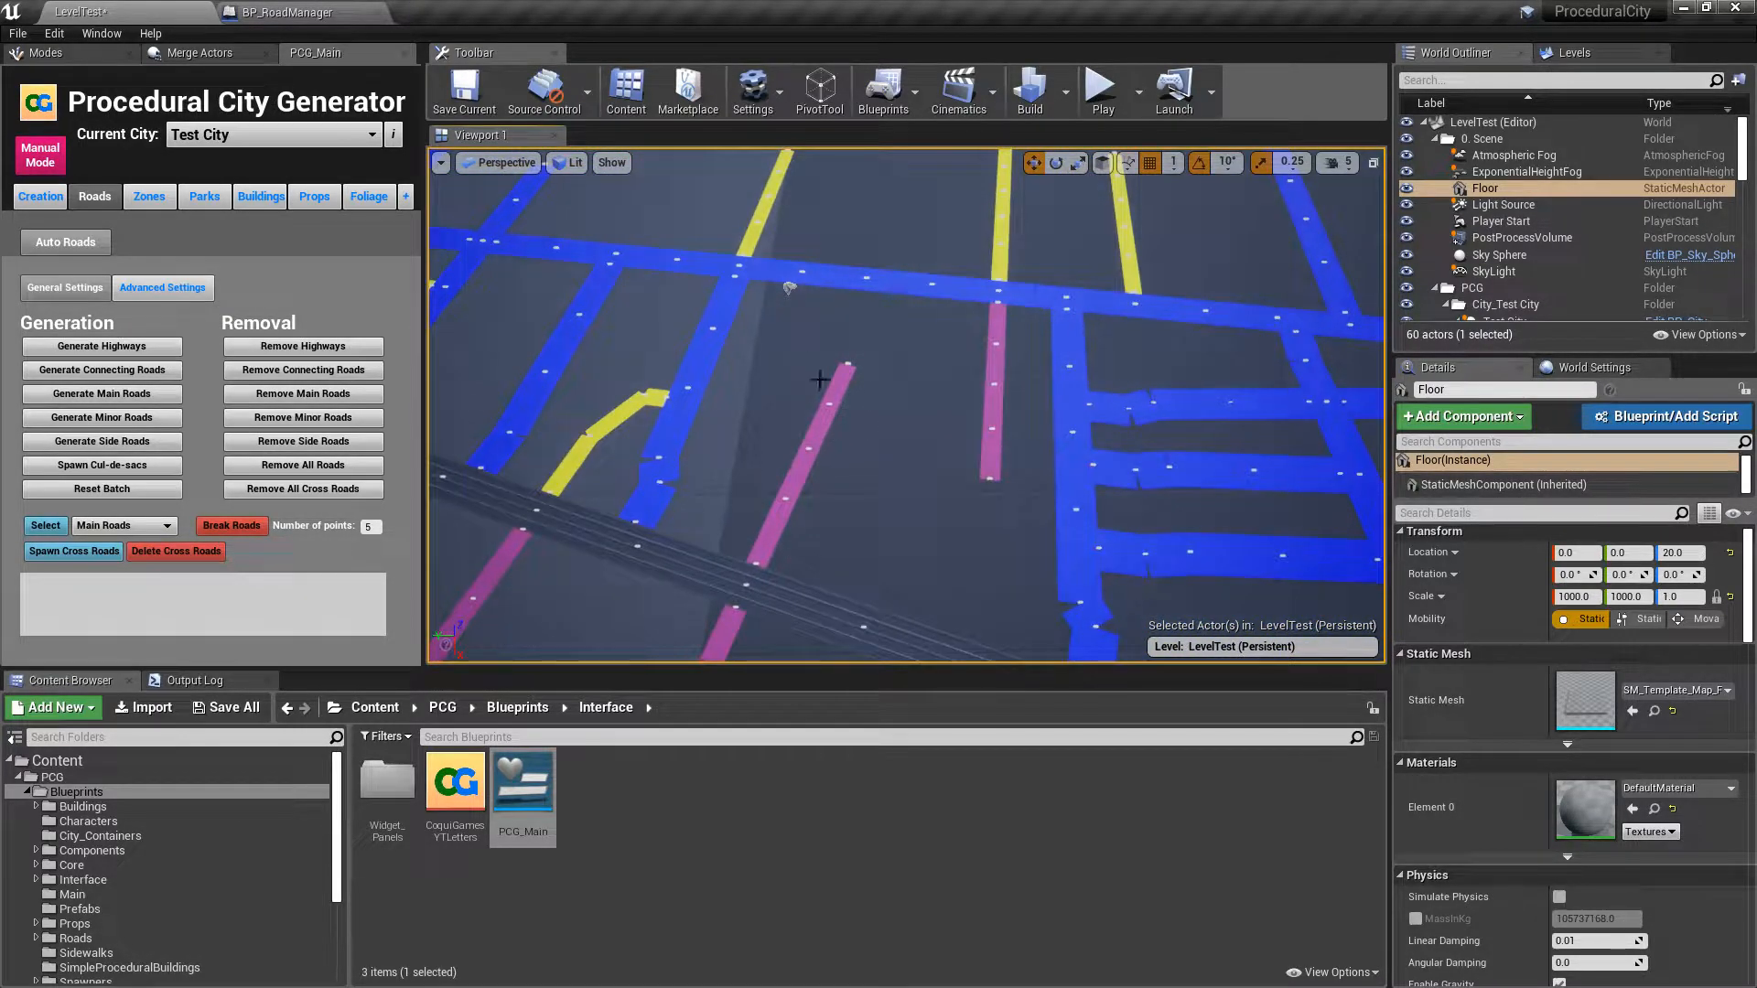
right_click_drag(1028, 513, 1341, 453)
key("s")
key("w")
key("s")
key("s")
left_click_drag(956, 423, 946, 431, "alt")
scroll(952, 432, "down", 3)
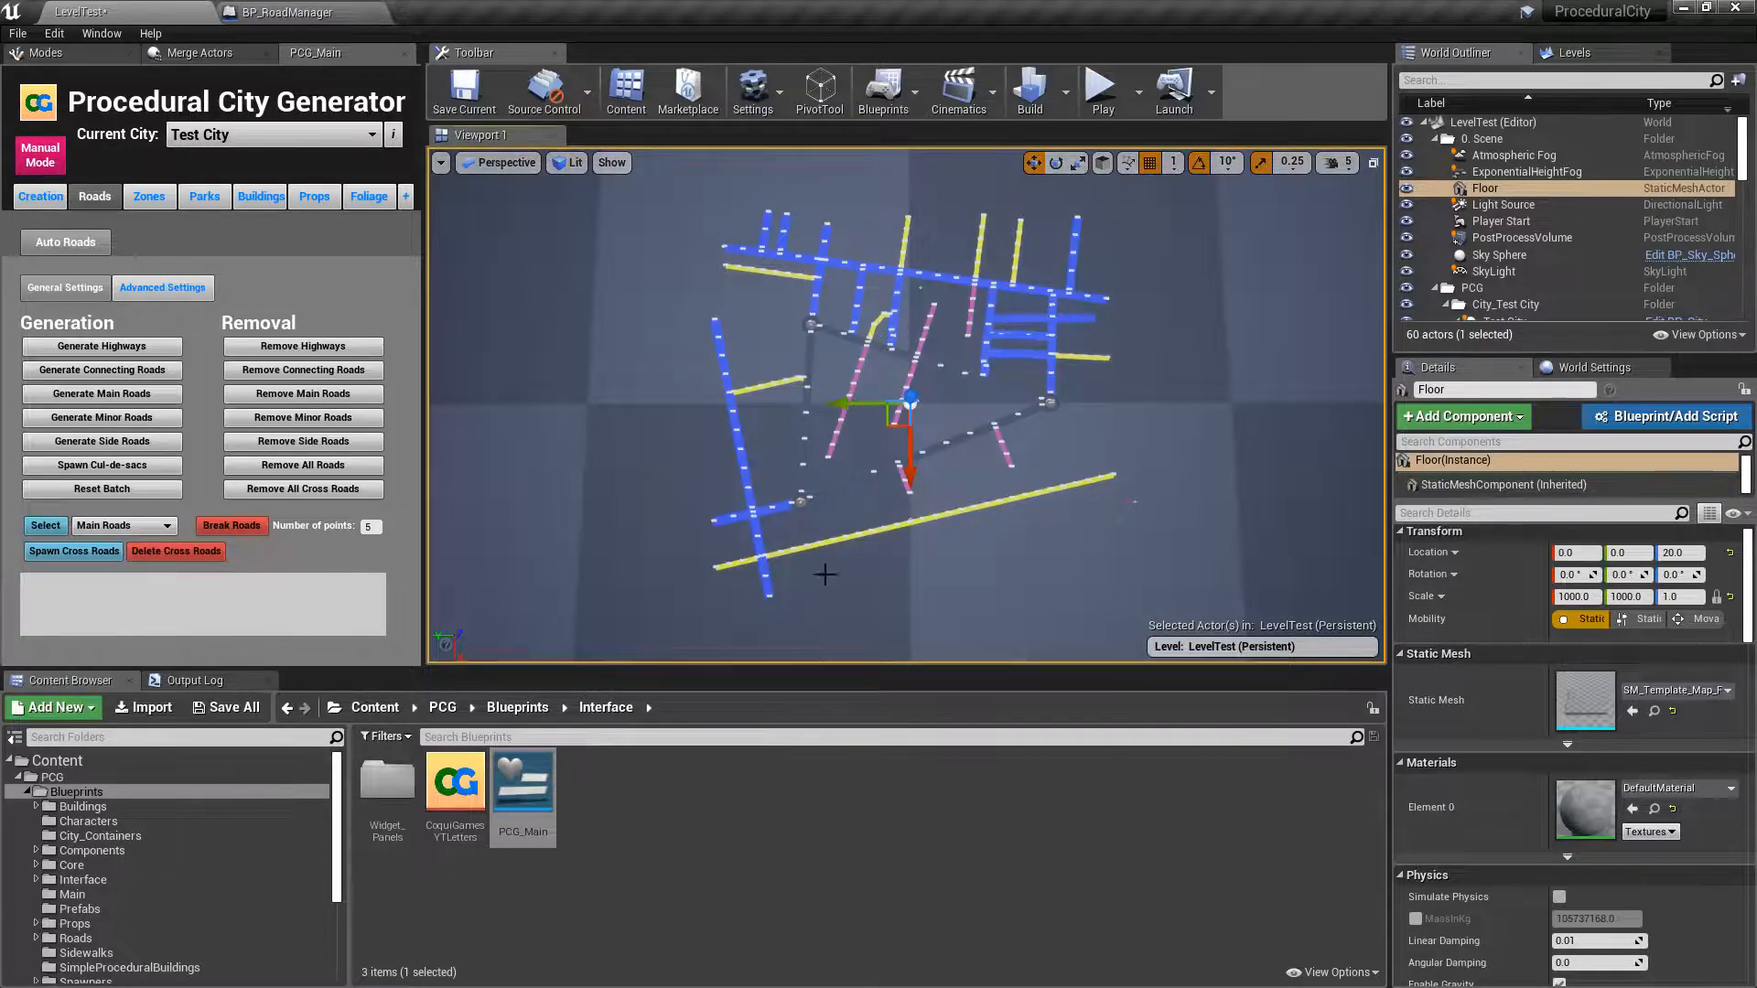
- Turn the minor roads' checkbox option back on in the general road settings and save them
left_click(180, 295)
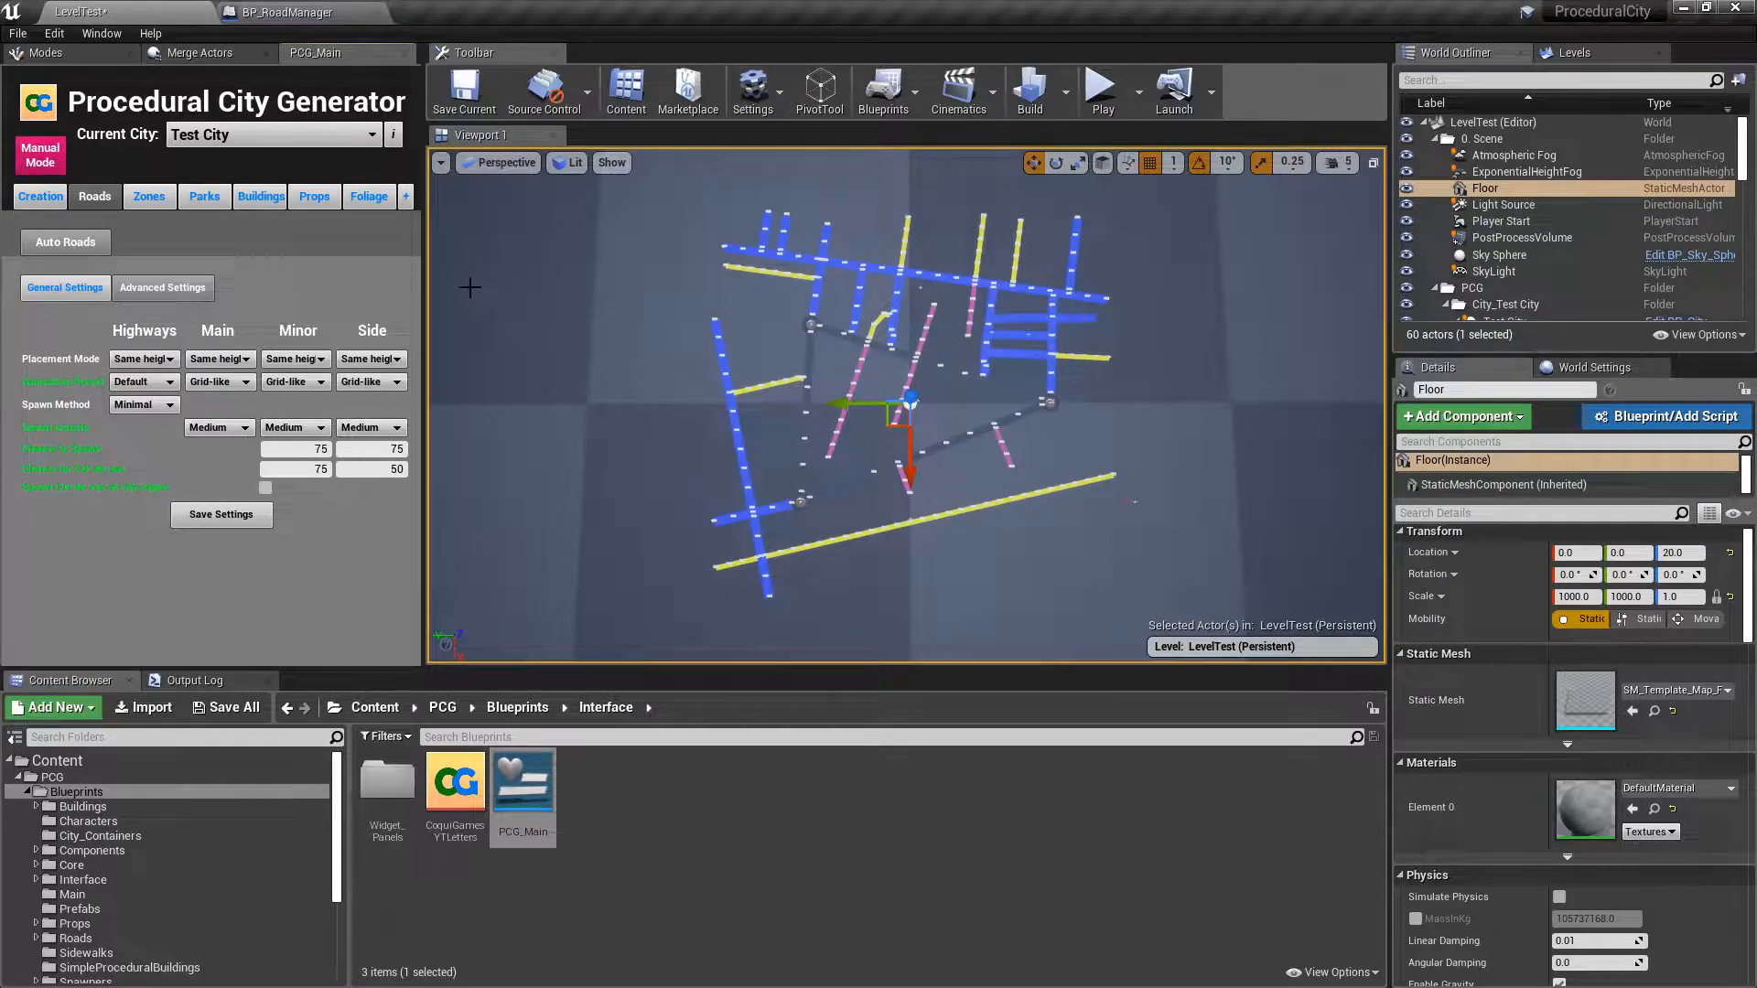
left_click(266, 488)
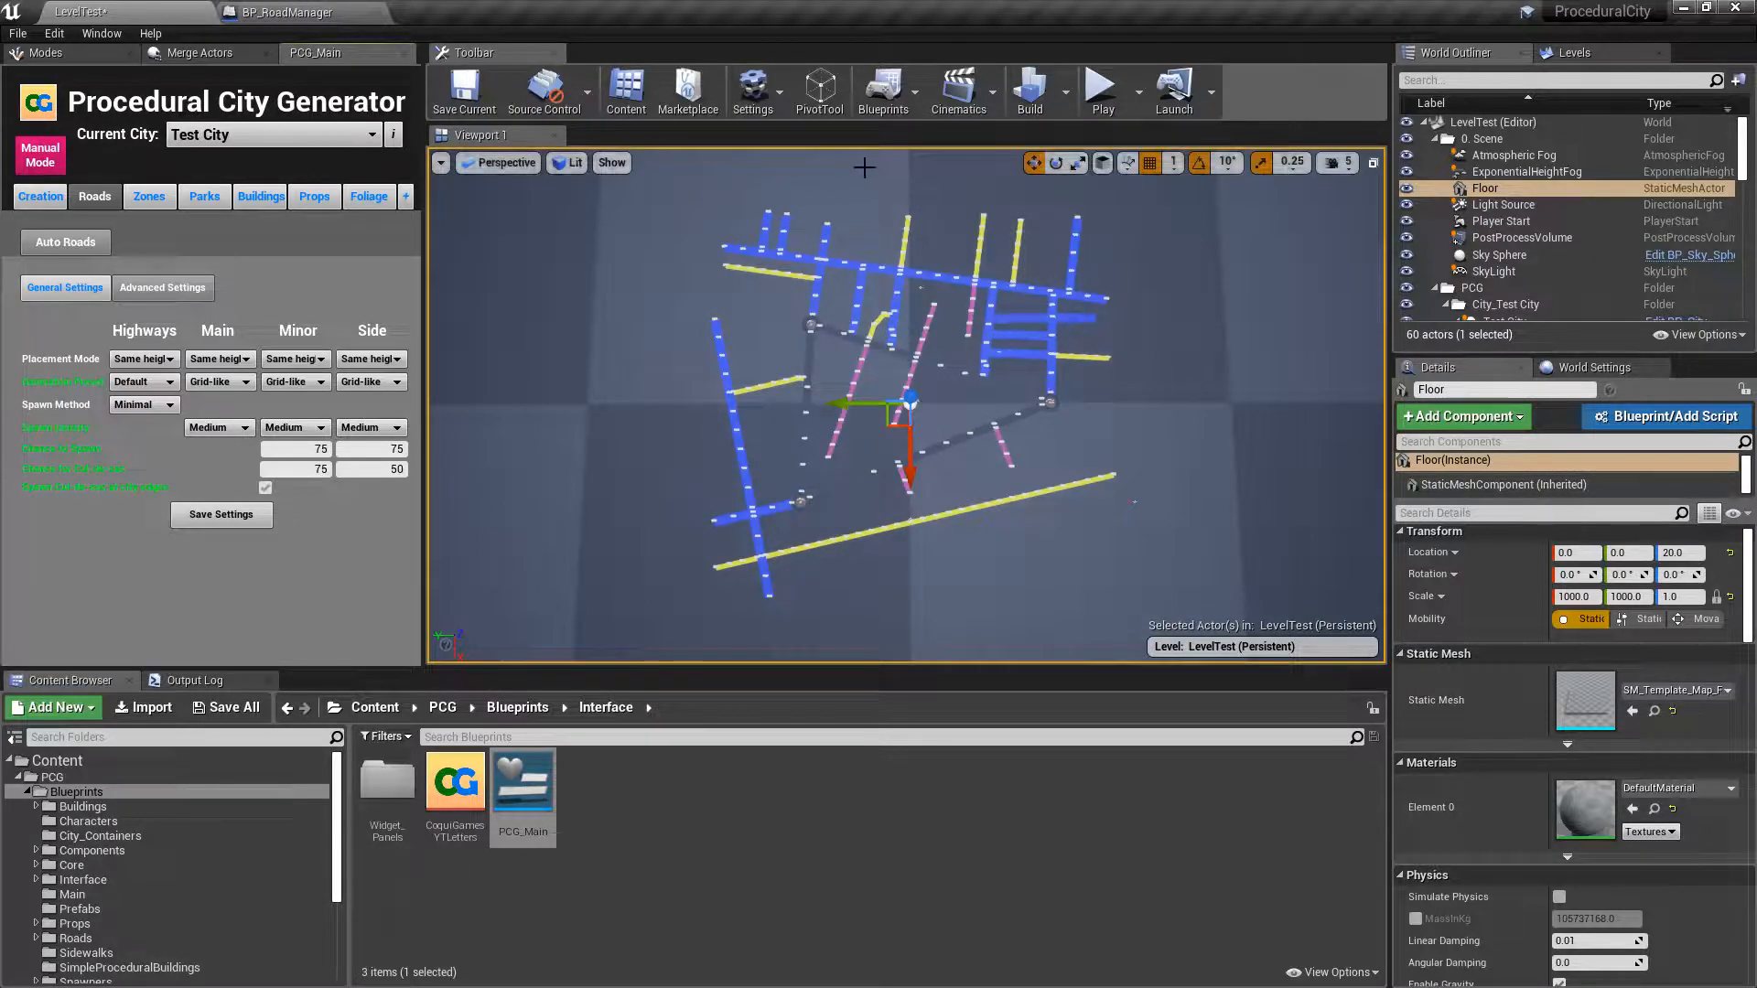
left_click(231, 520)
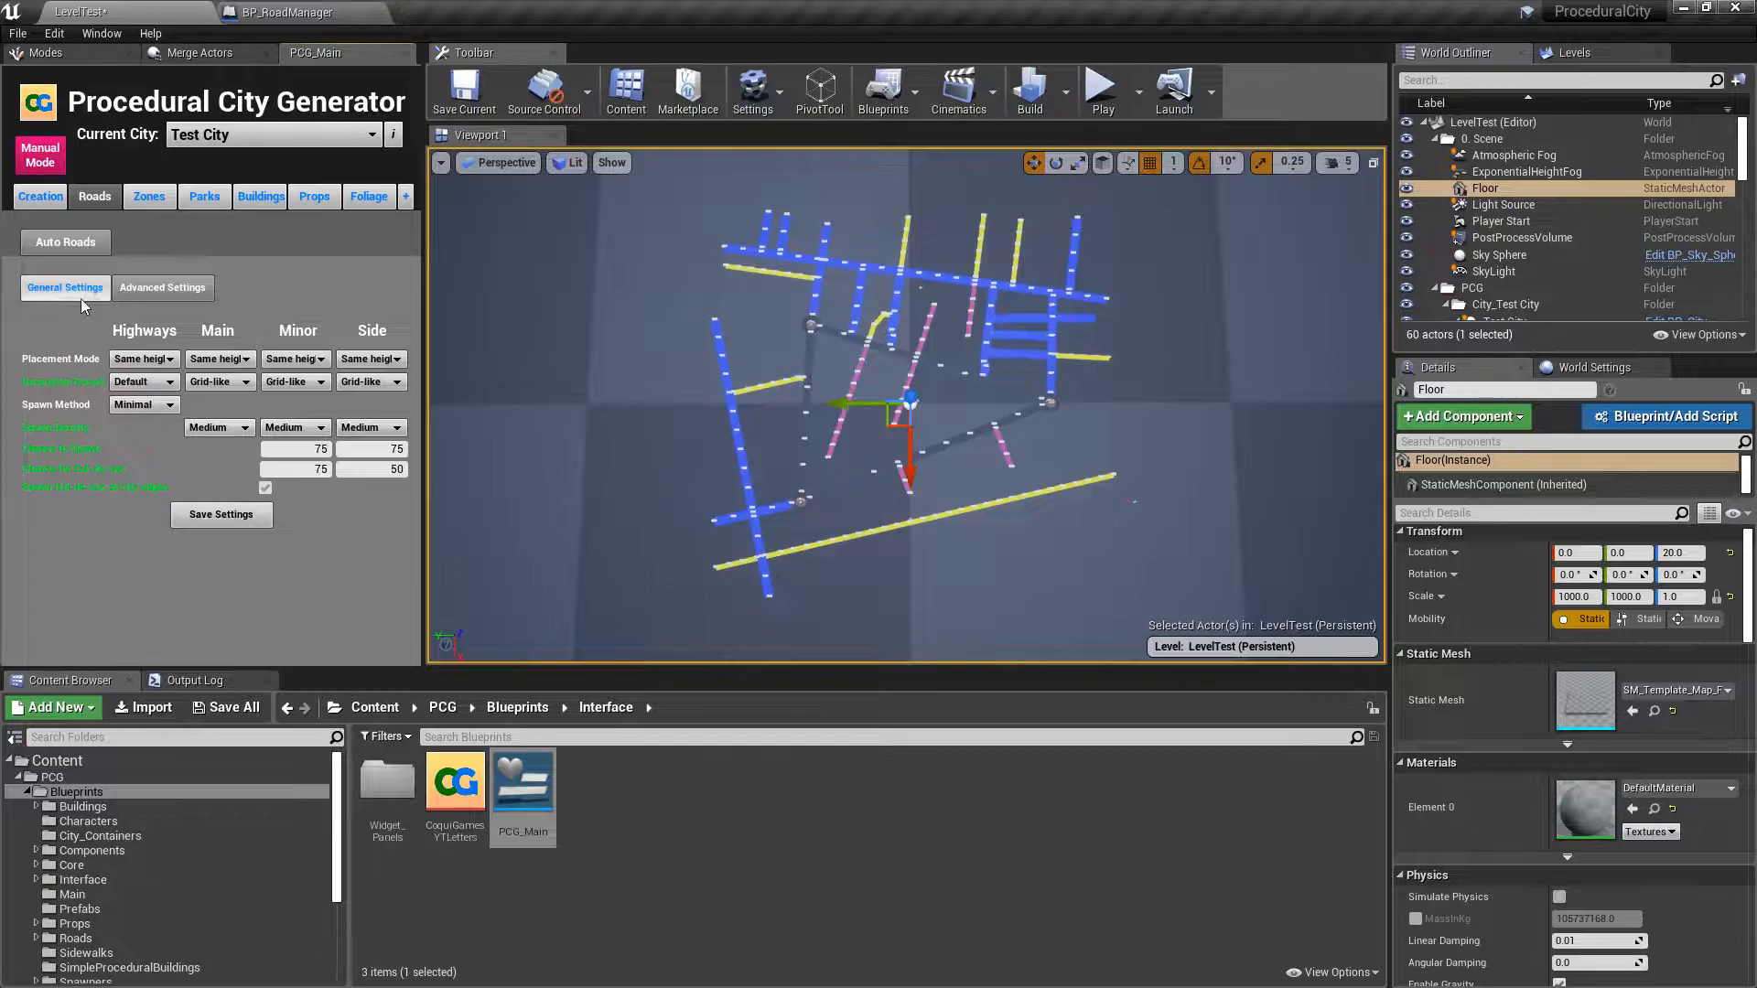
- Remove the spawned minor roads, reset the batch, and generate a new set of minor roads
left_click(162, 288)
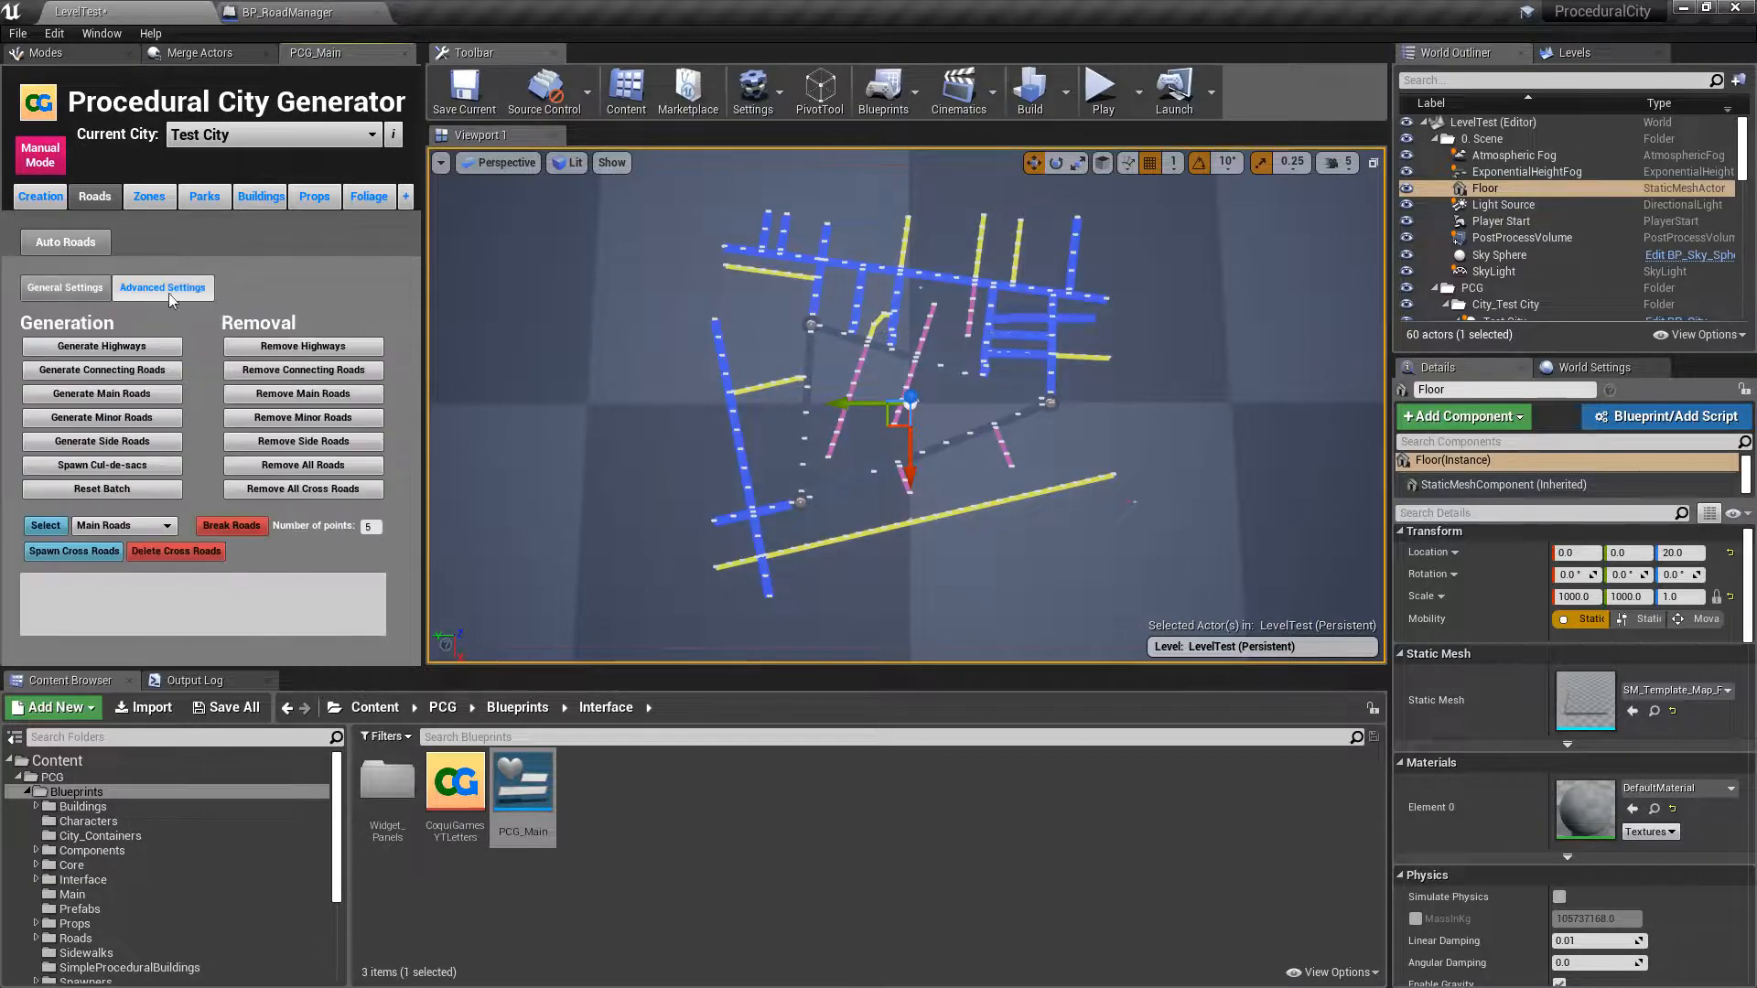
left_click(310, 421)
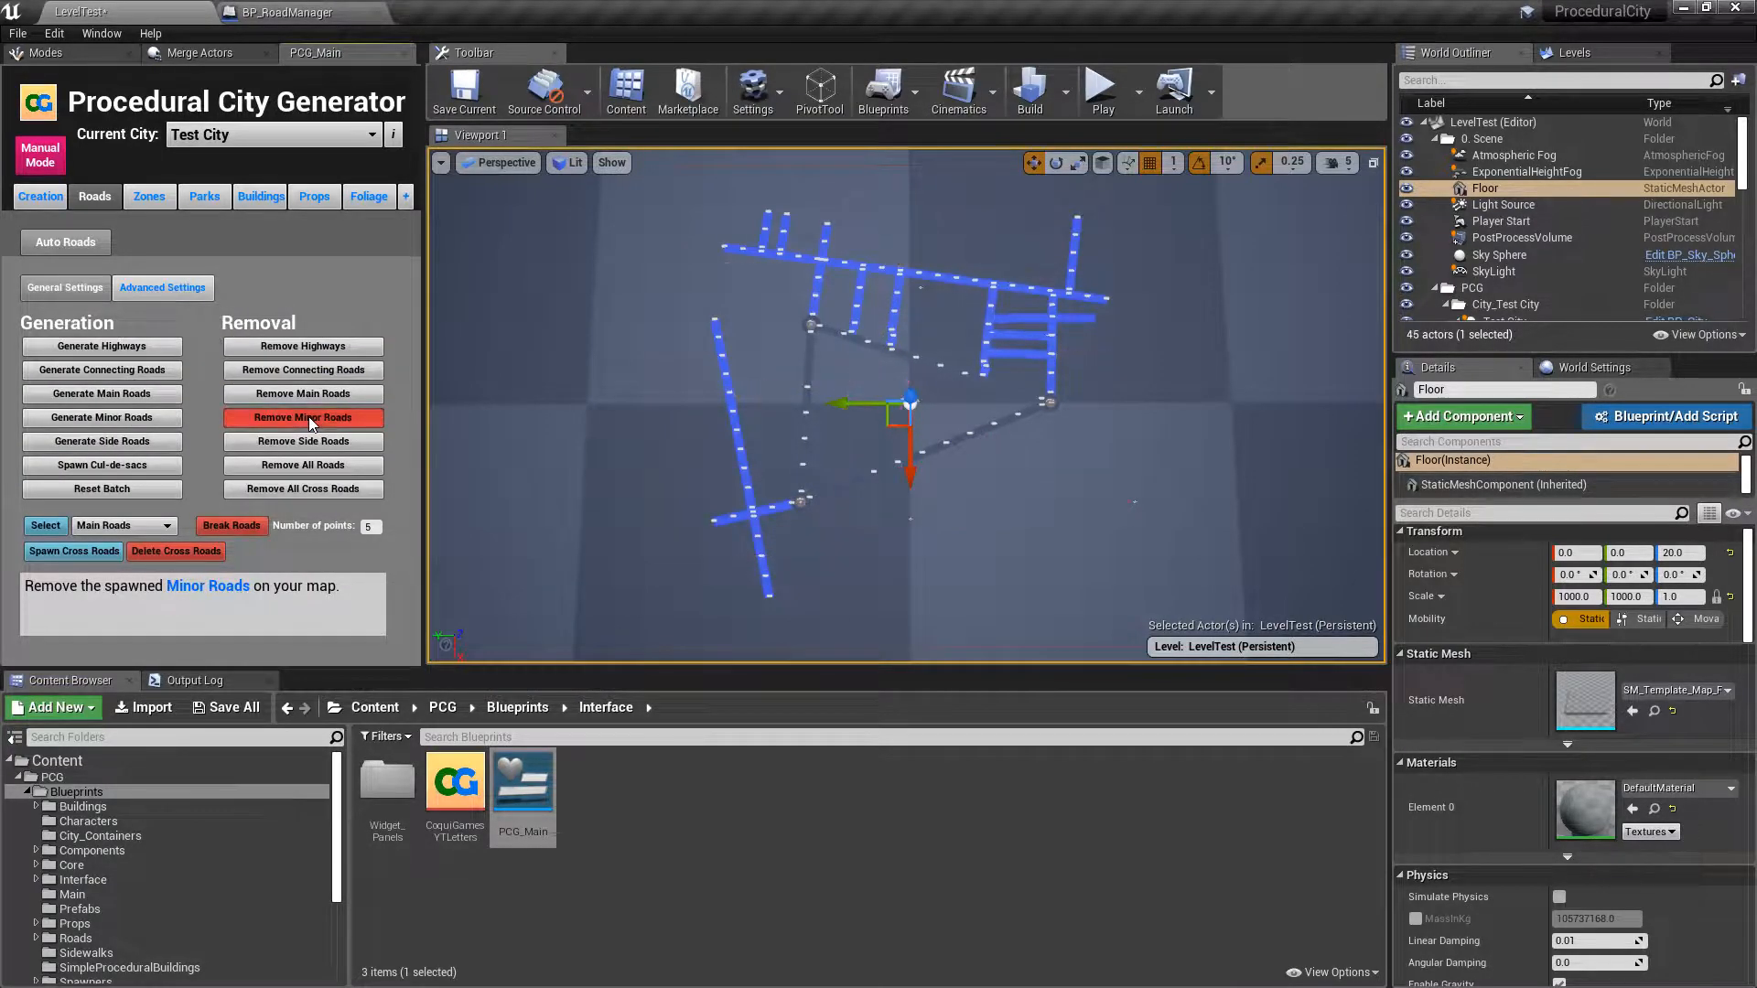
left_click(90, 491)
left_click(91, 418)
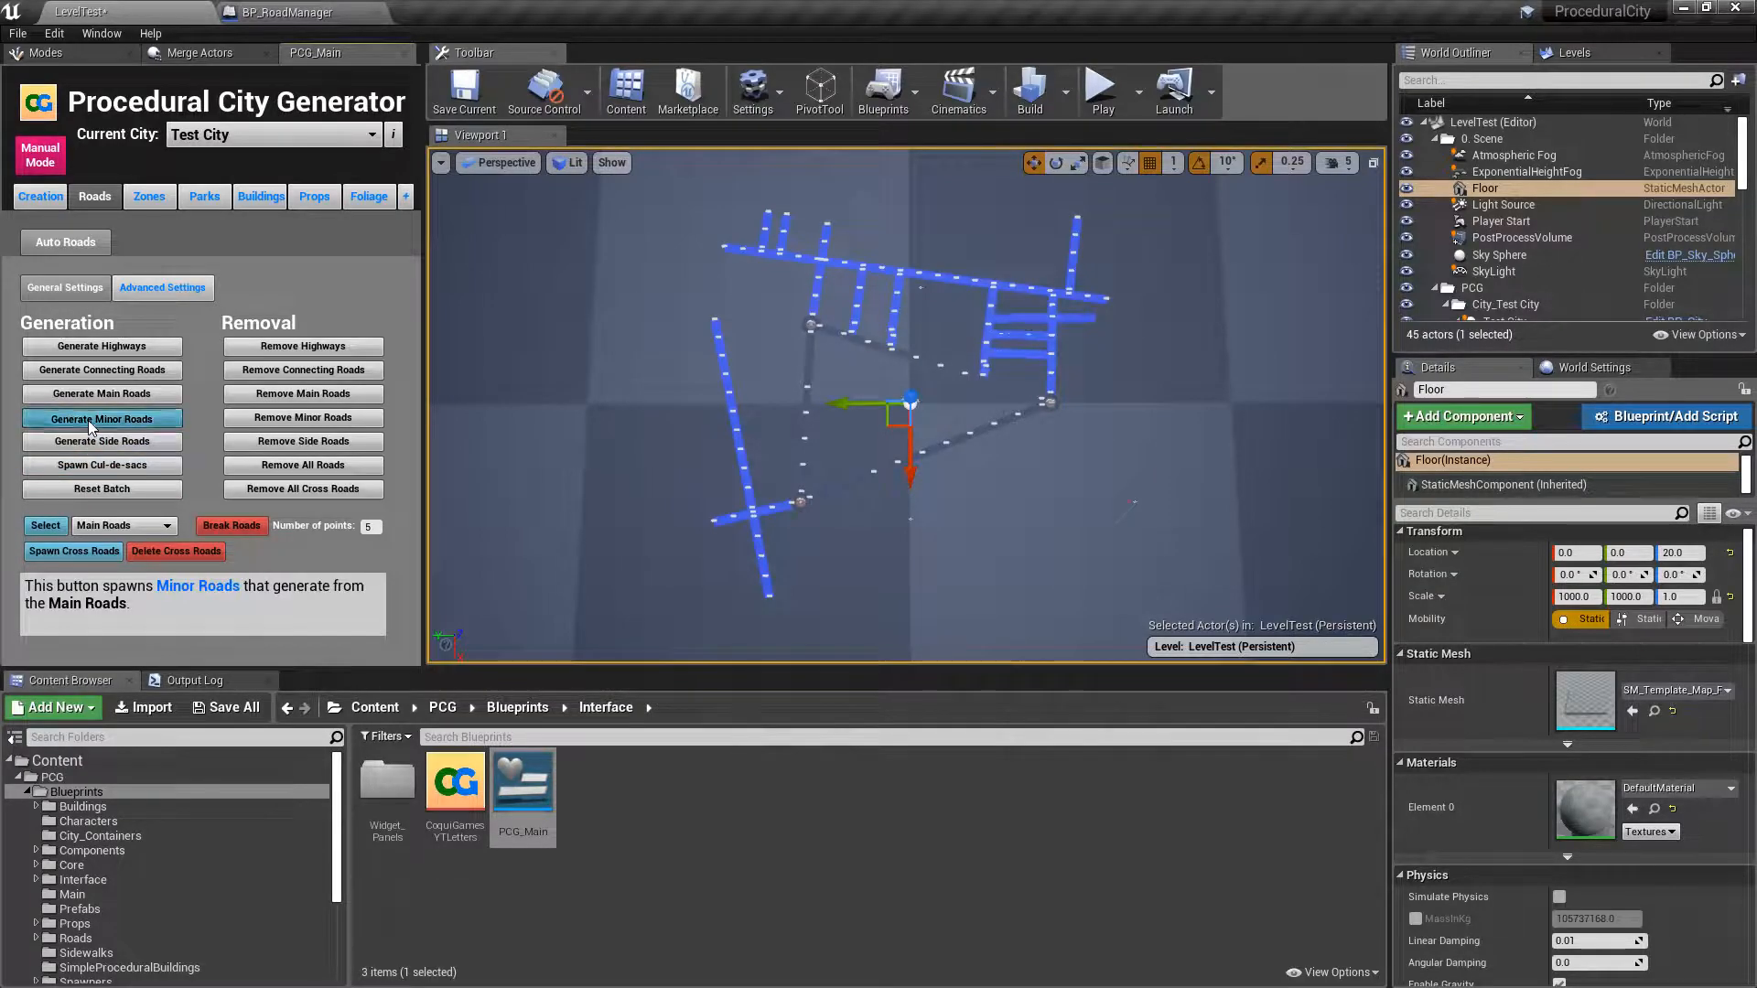
left_click(92, 418)
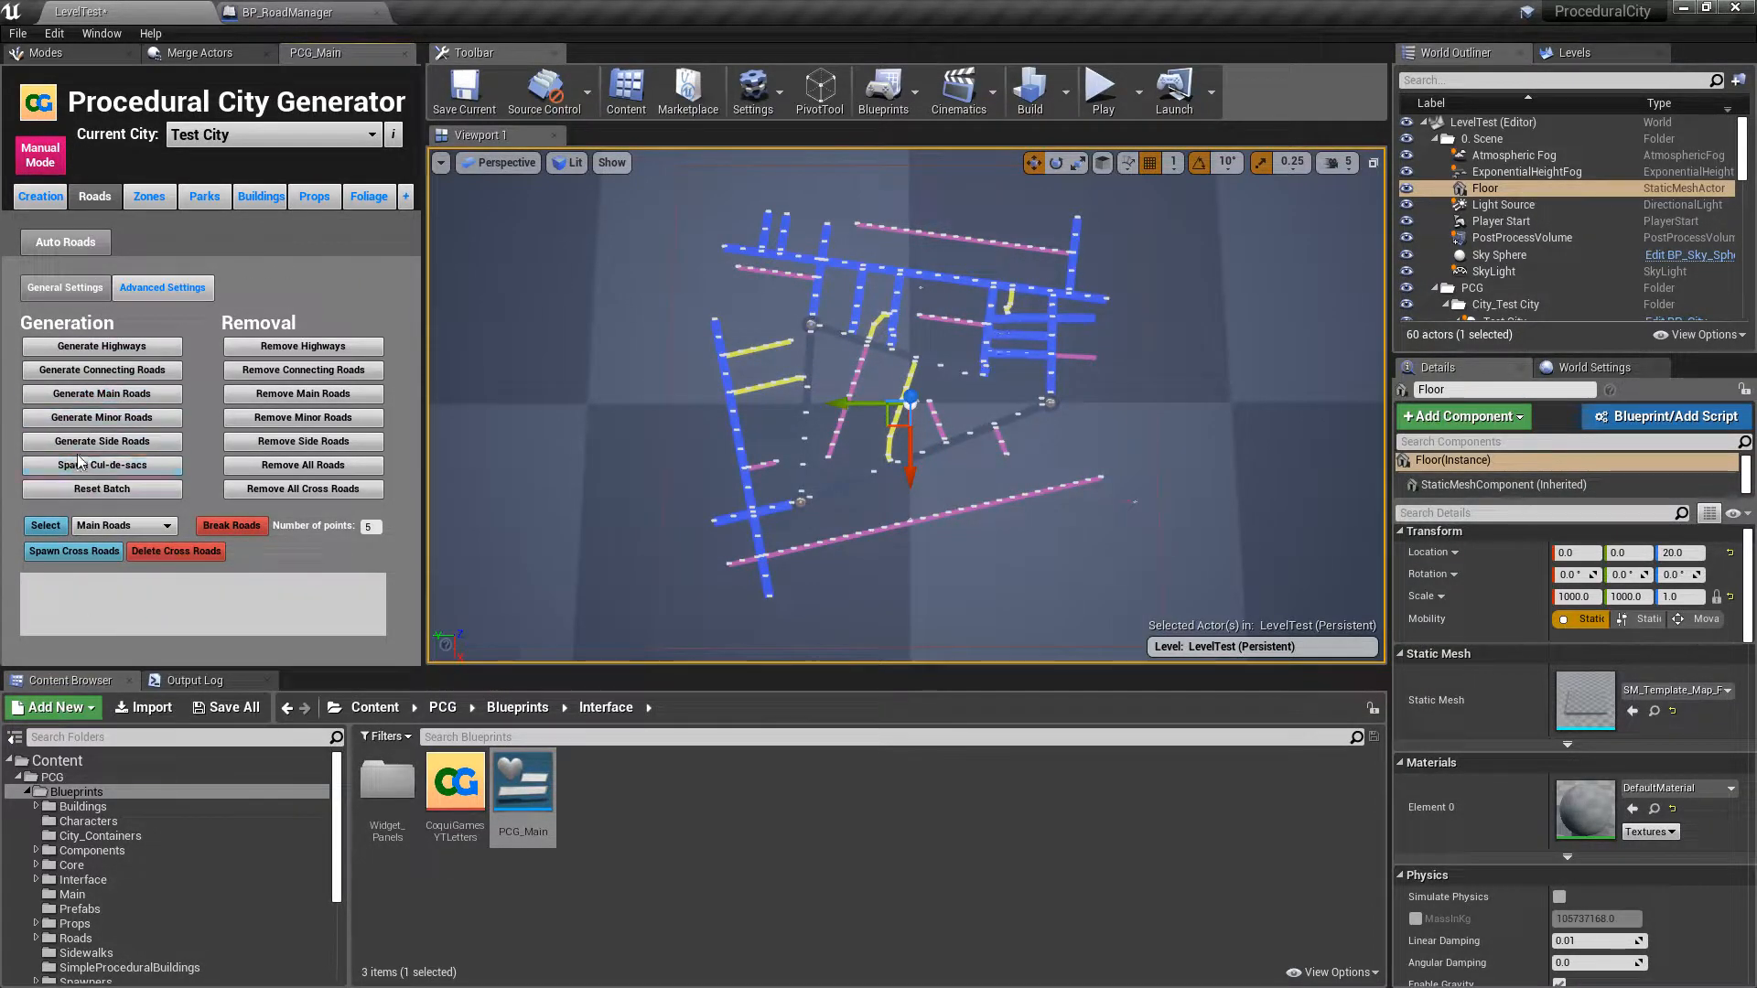
- Spawn cul-de-sacs at the ends of the pink minor roads and inspect several of them up close
left_click(98, 468)
right_click_drag(973, 480, 1199, 444)
key("w")
right_click_drag(917, 445, 1029, 422)
key("w")
key("d")
key("a")
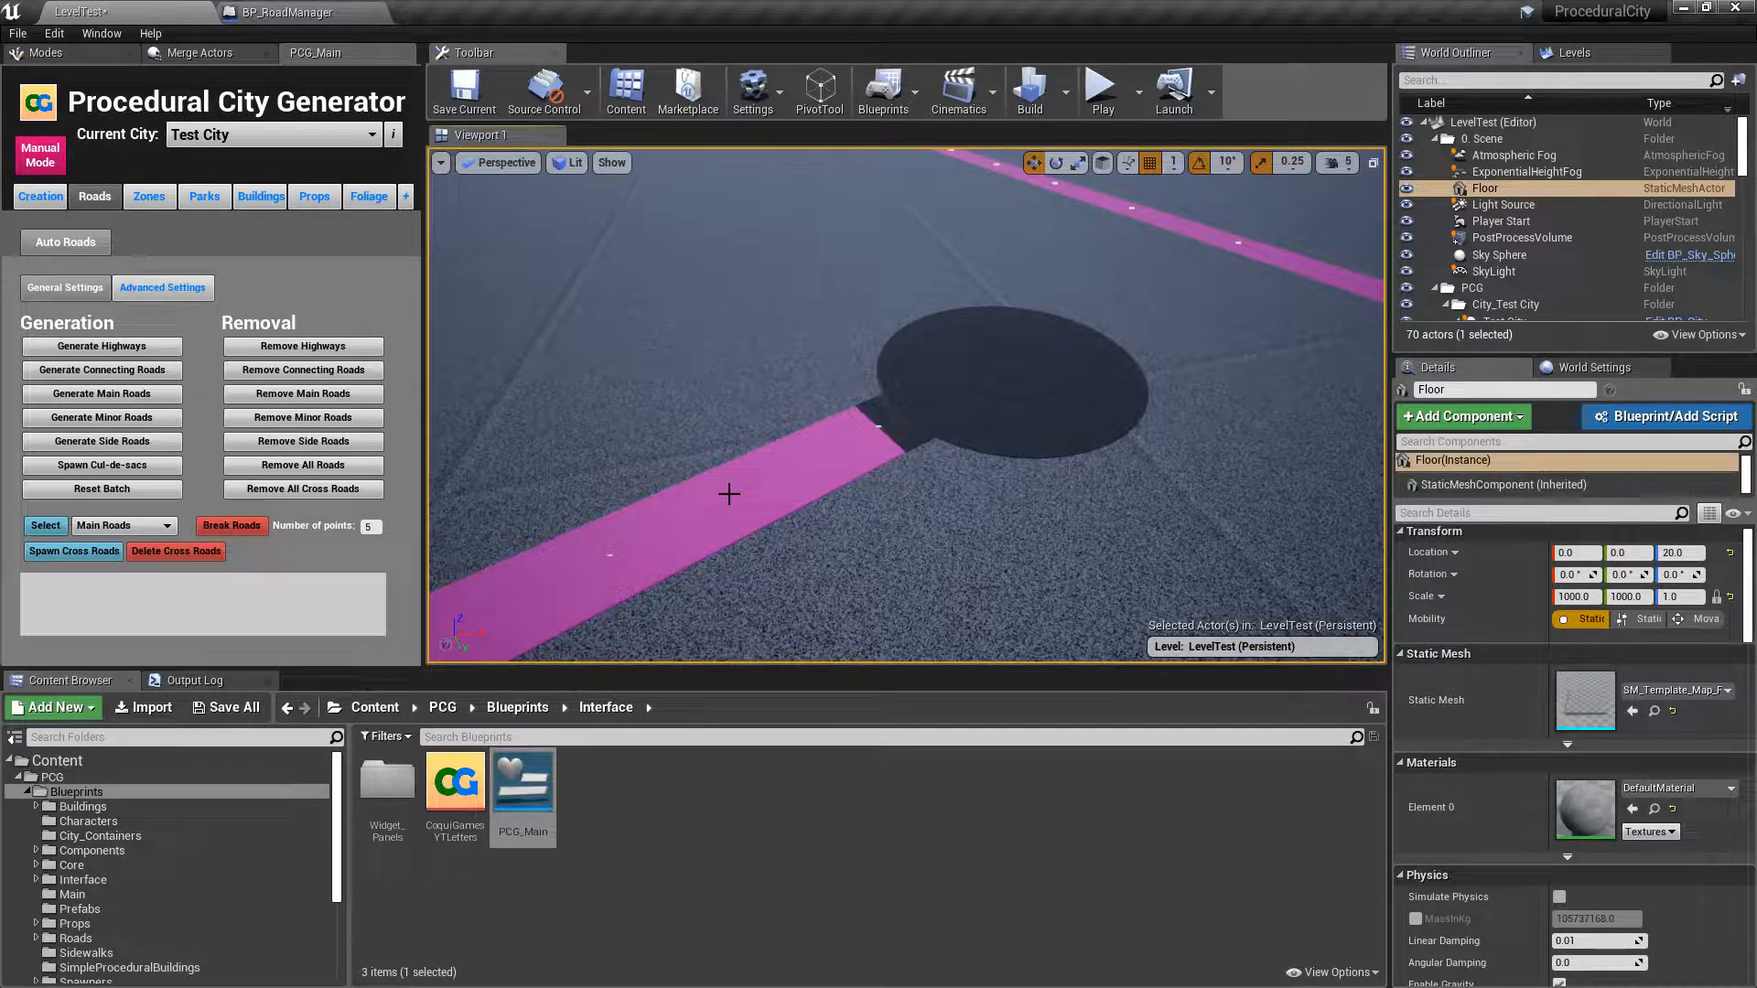
key("w")
mouse_move(977, 283)
right_mouse_down()
mouse_move(756, 300)
mouse_move(709, 261)
mouse_move(626, 265)
mouse_move(594, 293)
mouse_move(1002, 307)
right_mouse_up()
key("s")
key("a")
key("w")
mouse_move(686, 319)
right_mouse_down()
mouse_move(700, 325)
mouse_move(686, 319)
right_mouse_up()
key("s")
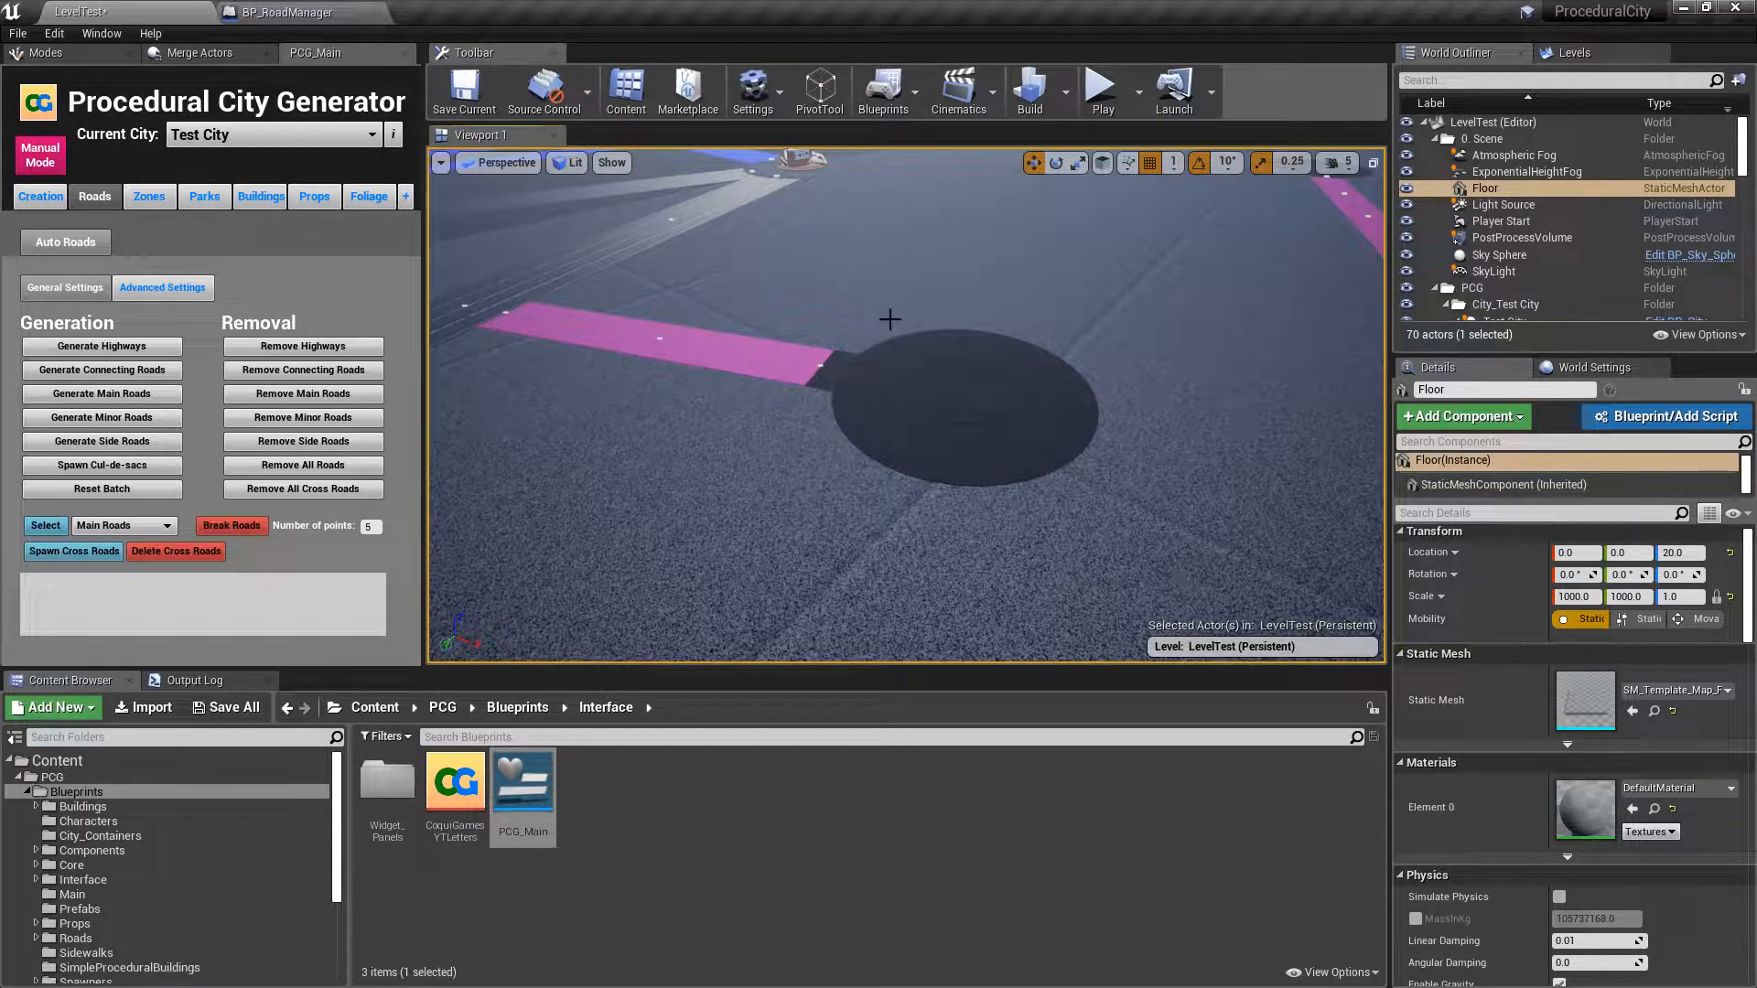
key("f")
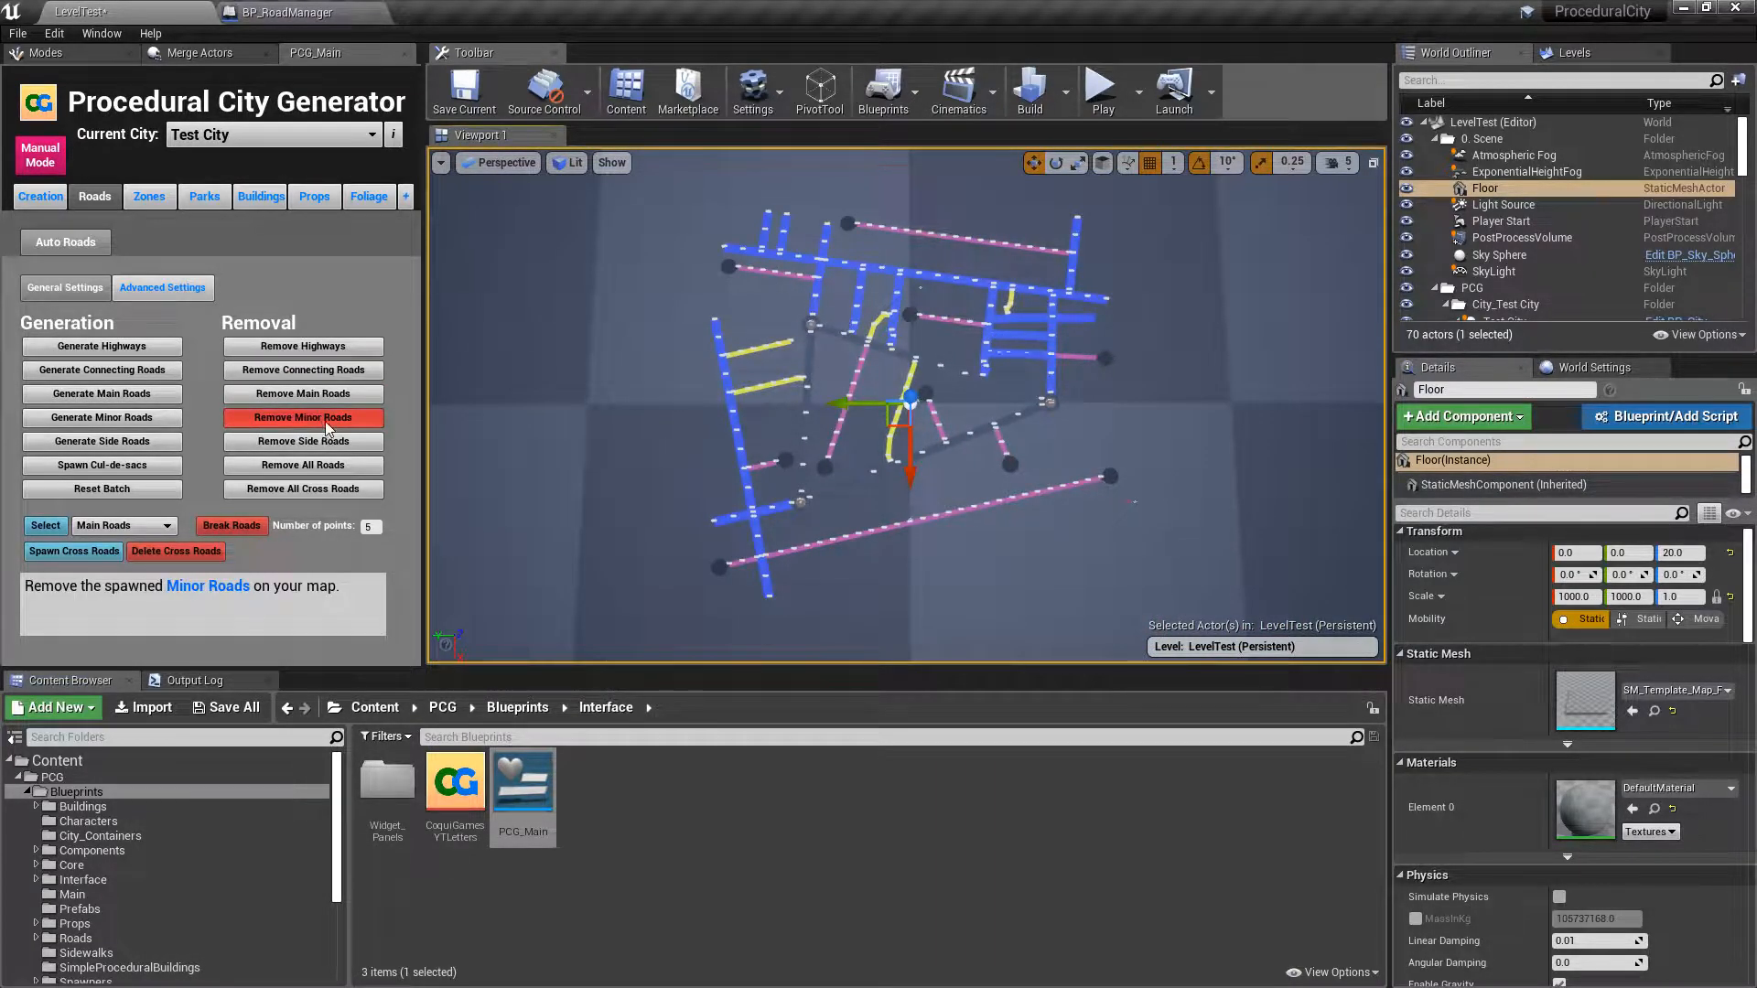
- Replace the current minor roads with a newly generated set and generate side roads from them
left_click(326, 424)
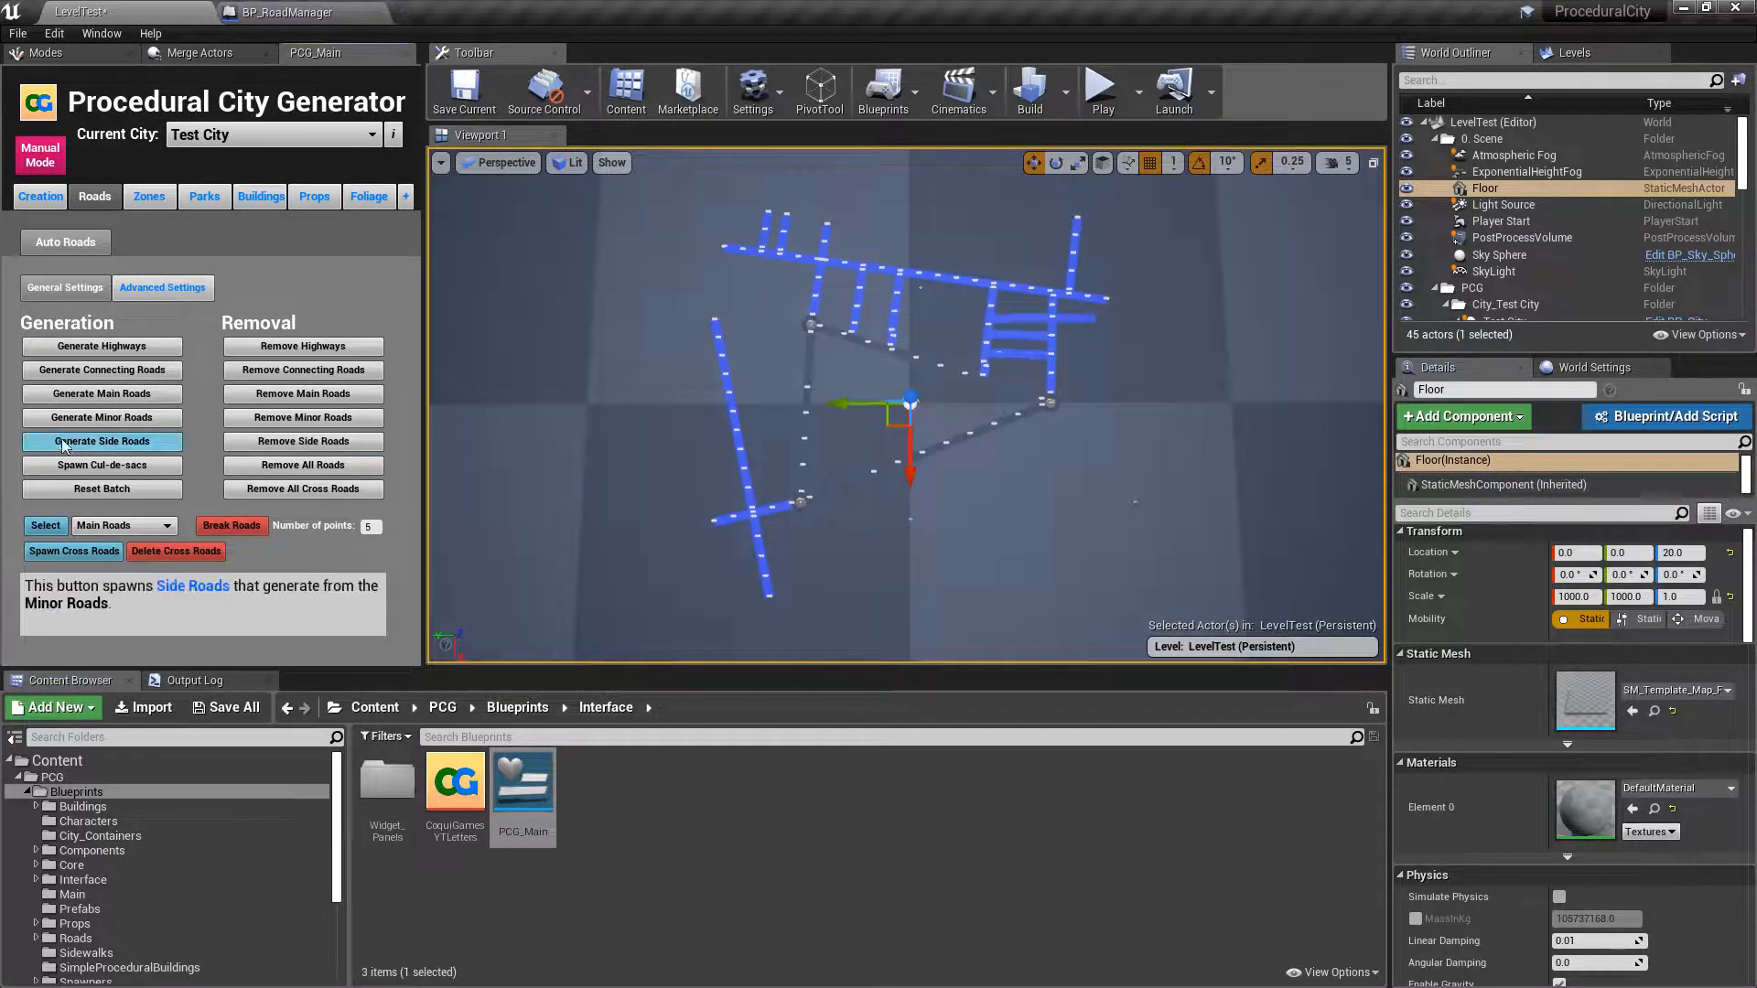
left_click(108, 420)
left_click(108, 420)
left_click(108, 420)
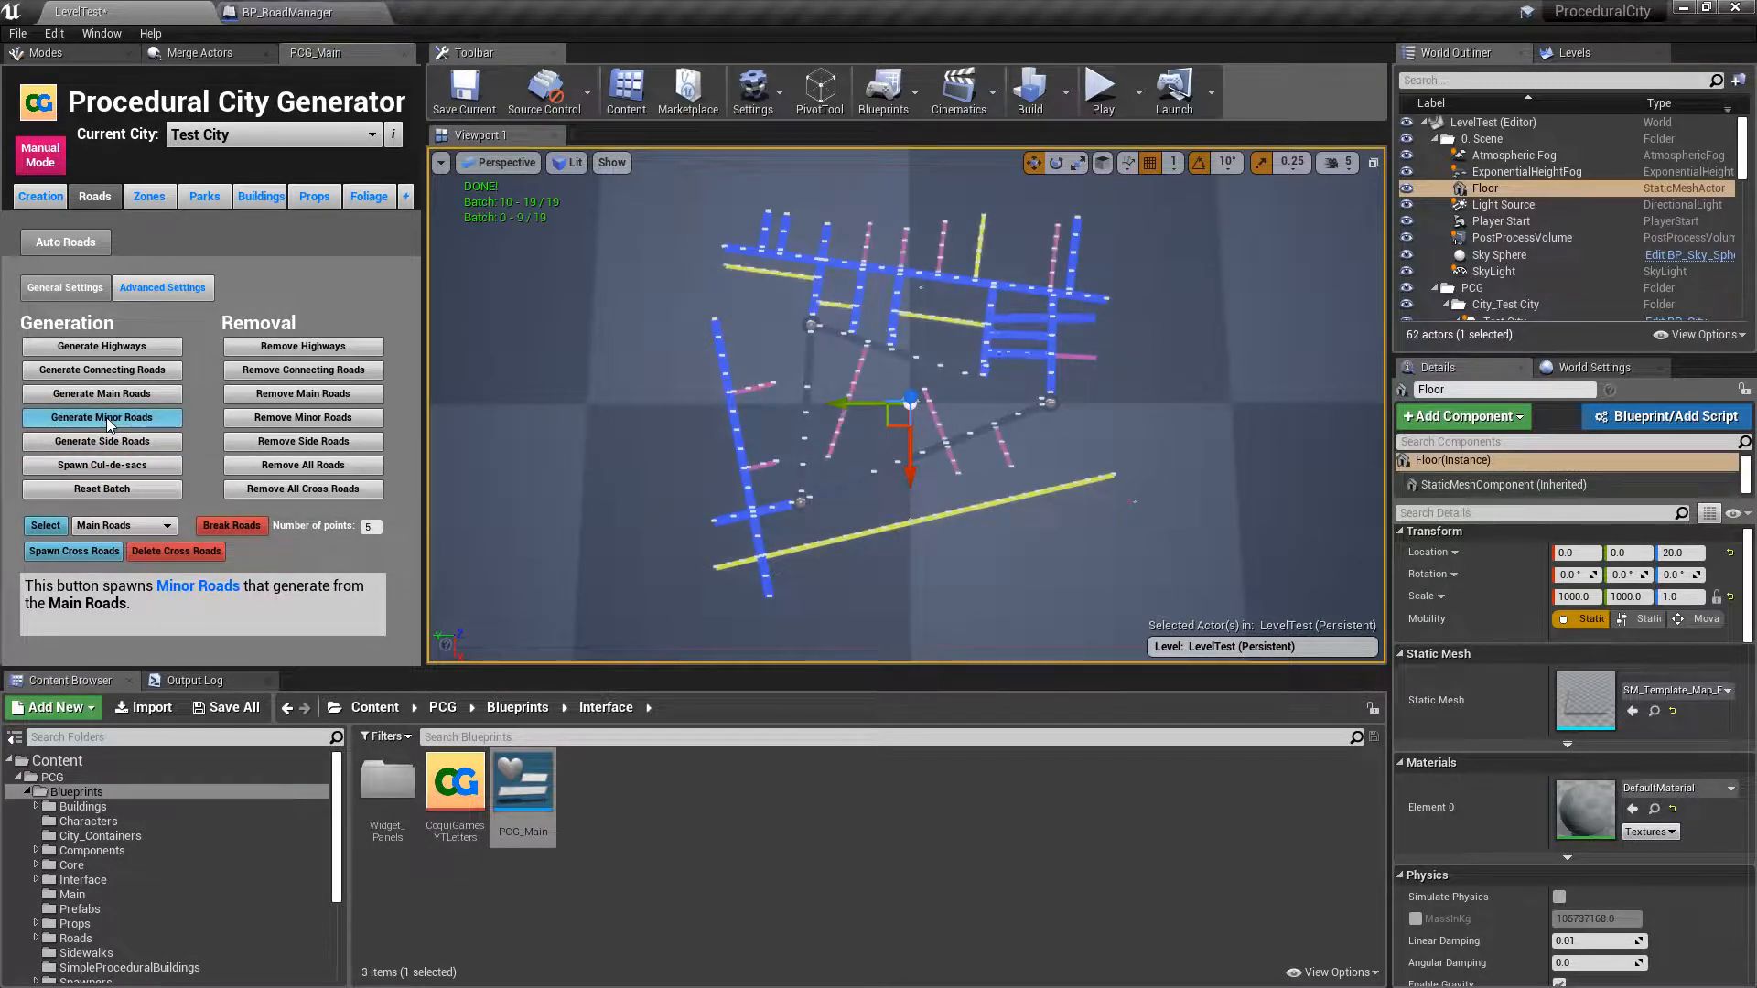
left_click(111, 448)
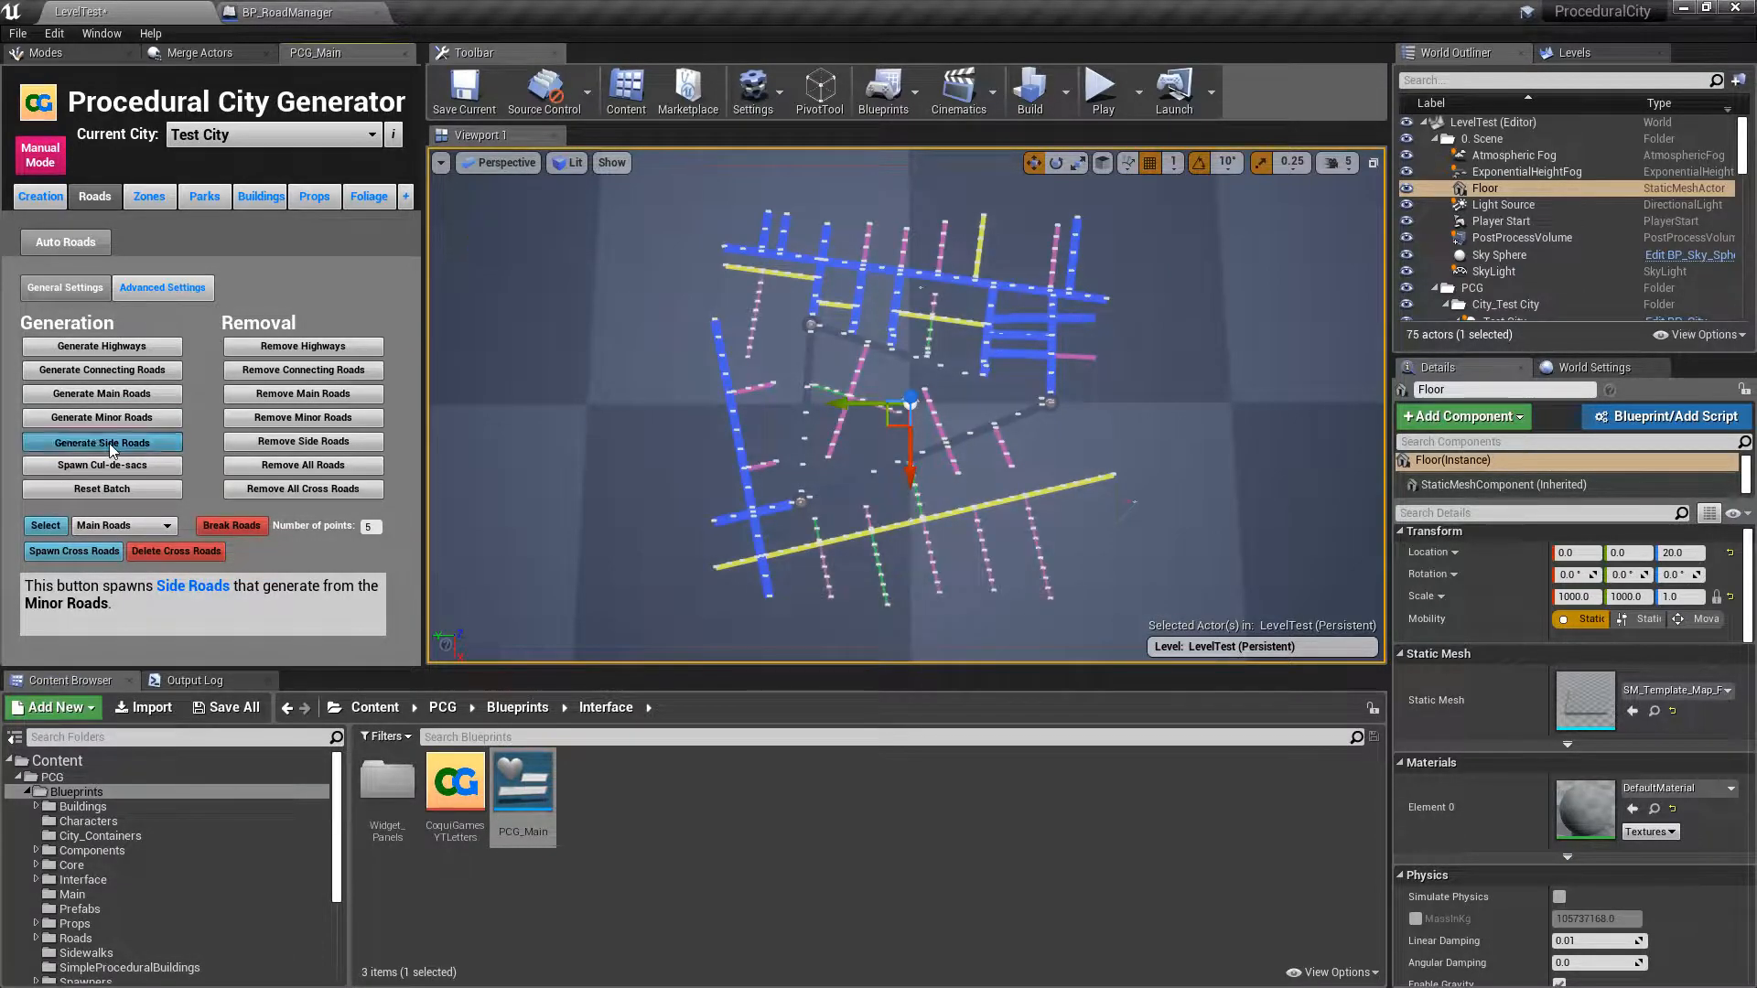
left_click(111, 447)
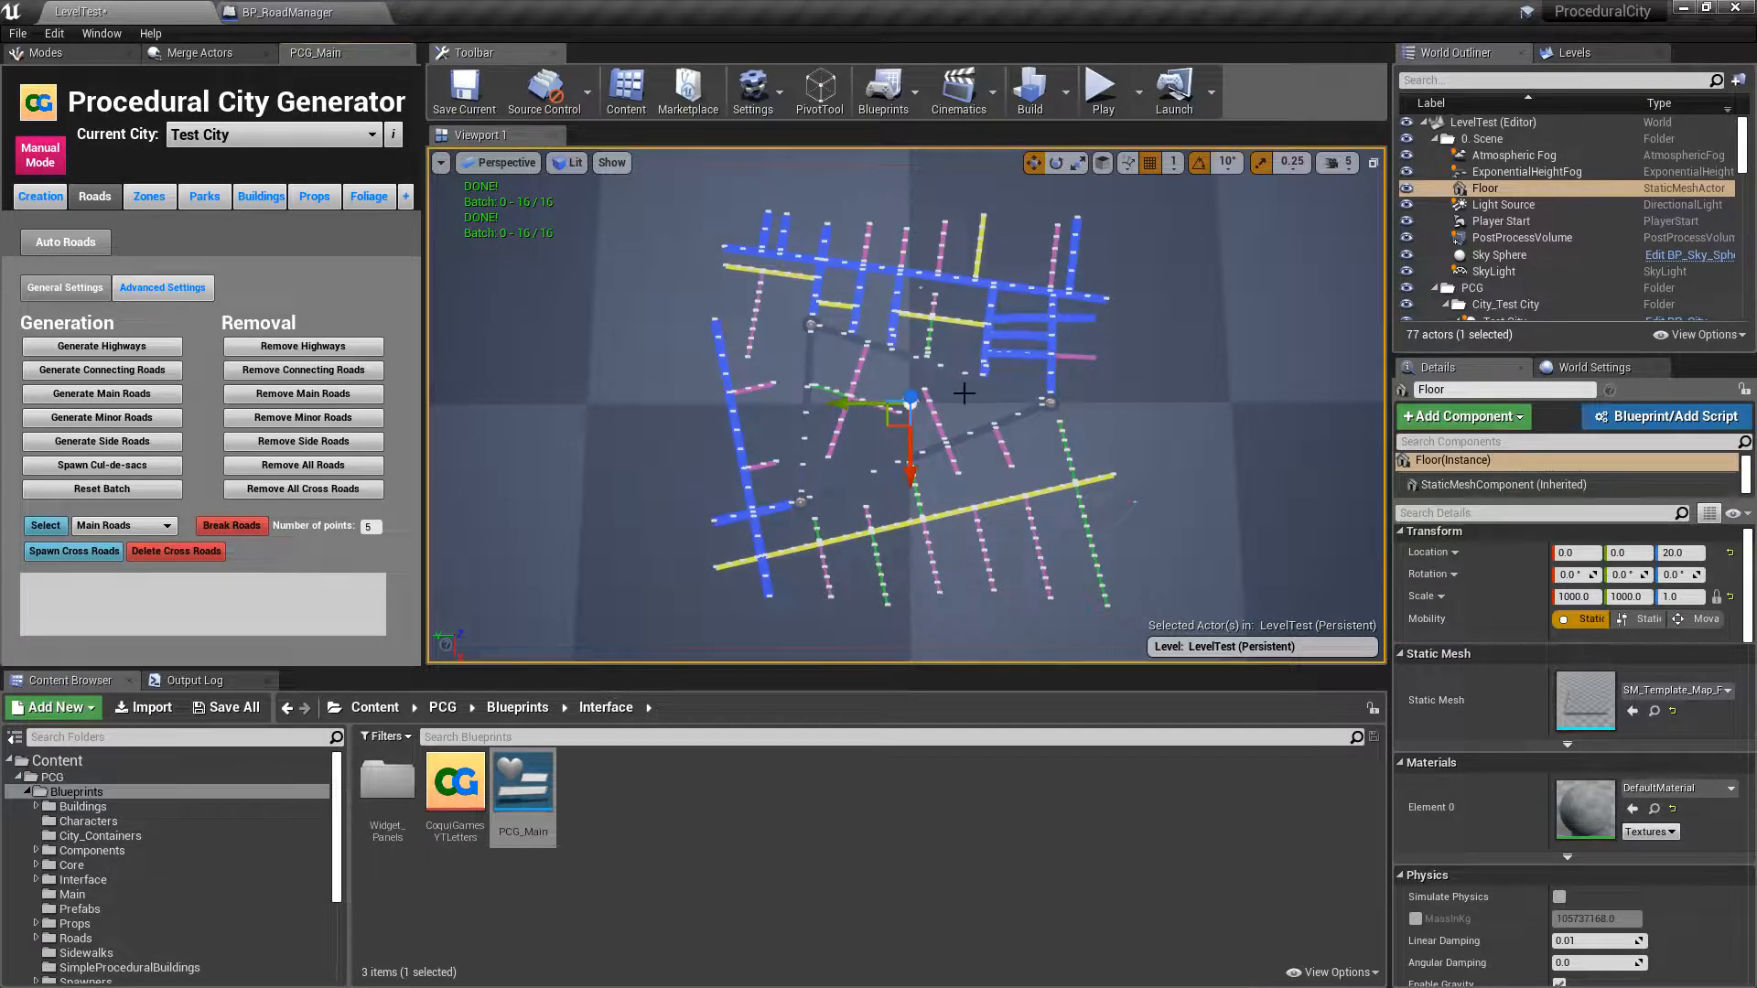
- Delete the end spline point of the yellow minor road running parallel to the northern main road, near its open end
scroll(961, 388, "up", 8)
mouse_move(960, 388)
right_mouse_down()
mouse_move(837, 325)
mouse_move(951, 330)
mouse_move(823, 334)
mouse_move(989, 320)
mouse_move(975, 359)
right_mouse_up()
key("w")
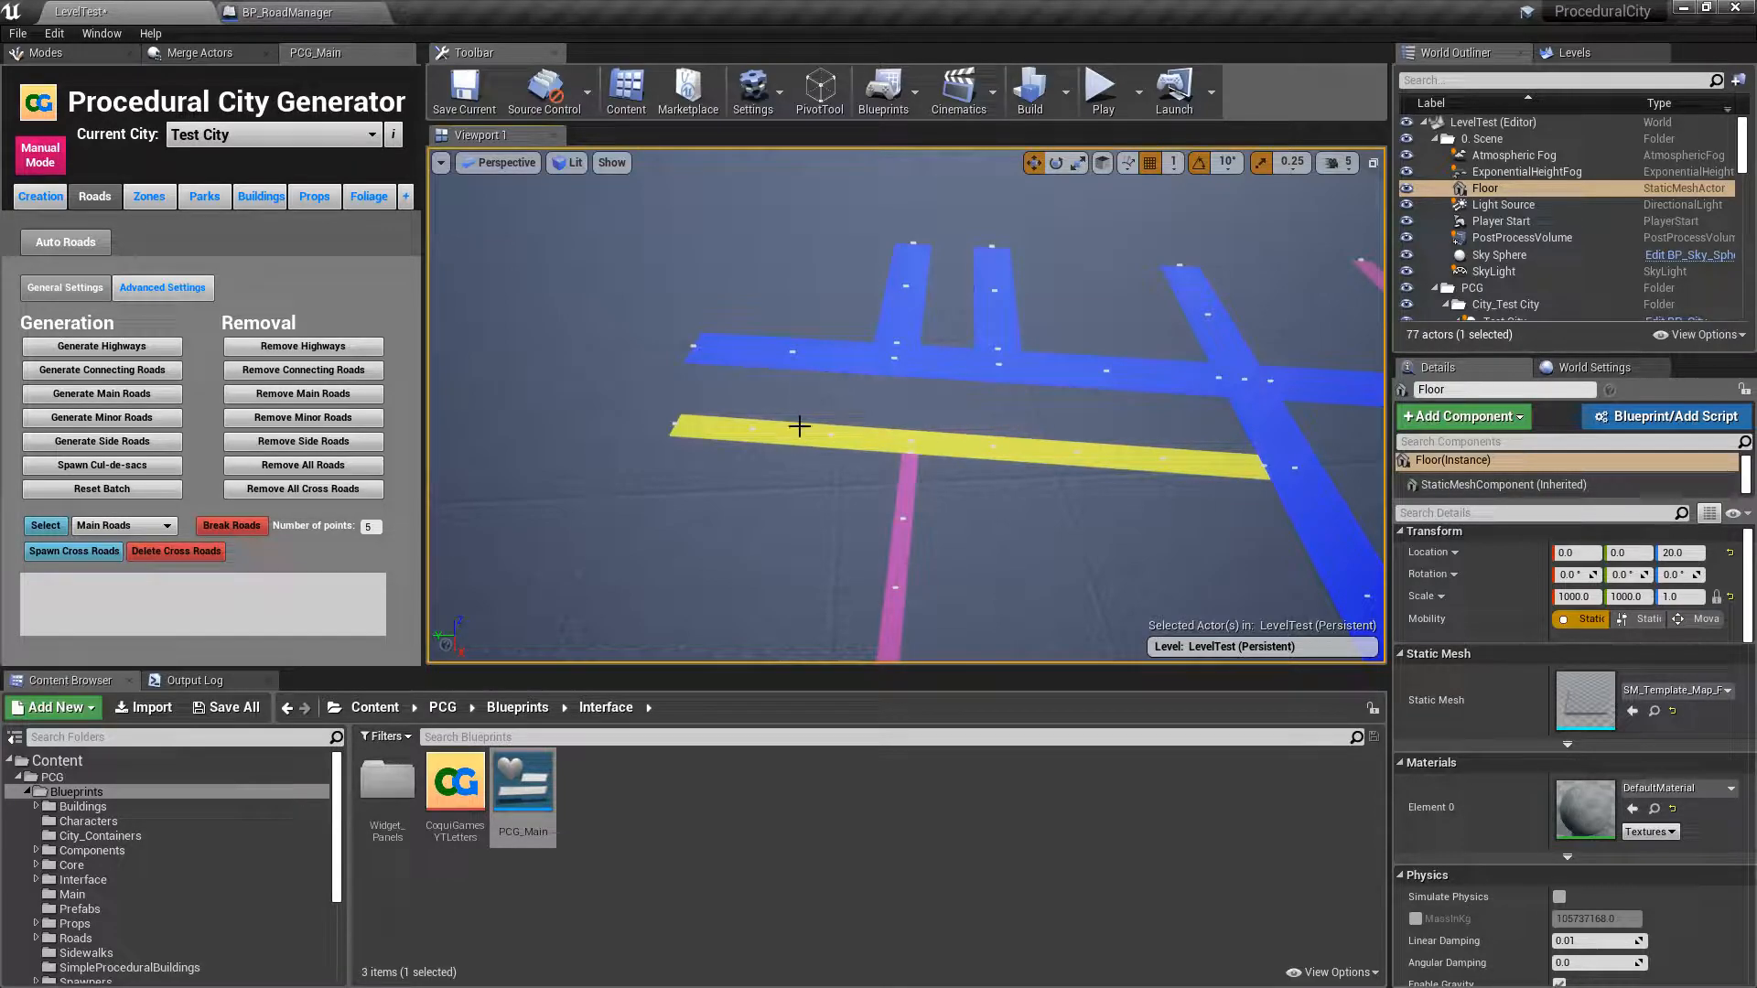
left_click(799, 426)
right_click_drag(822, 462, 614, 537)
key("w")
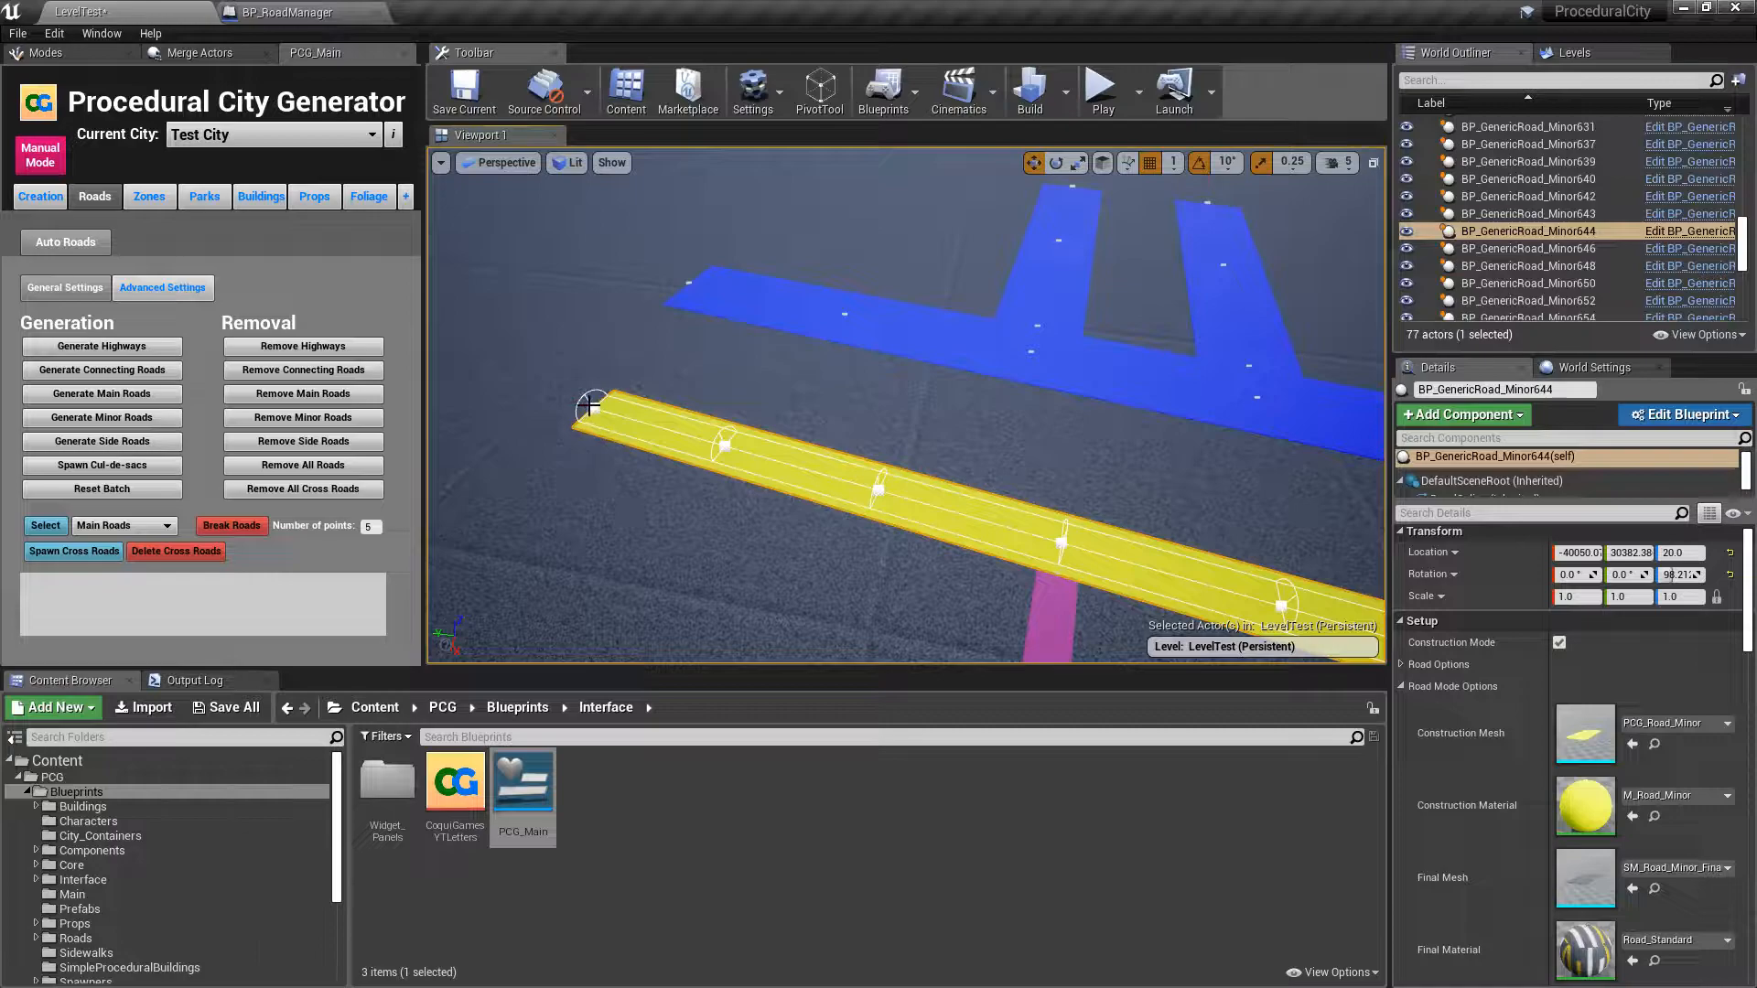
right_click(585, 406)
left_click(641, 428)
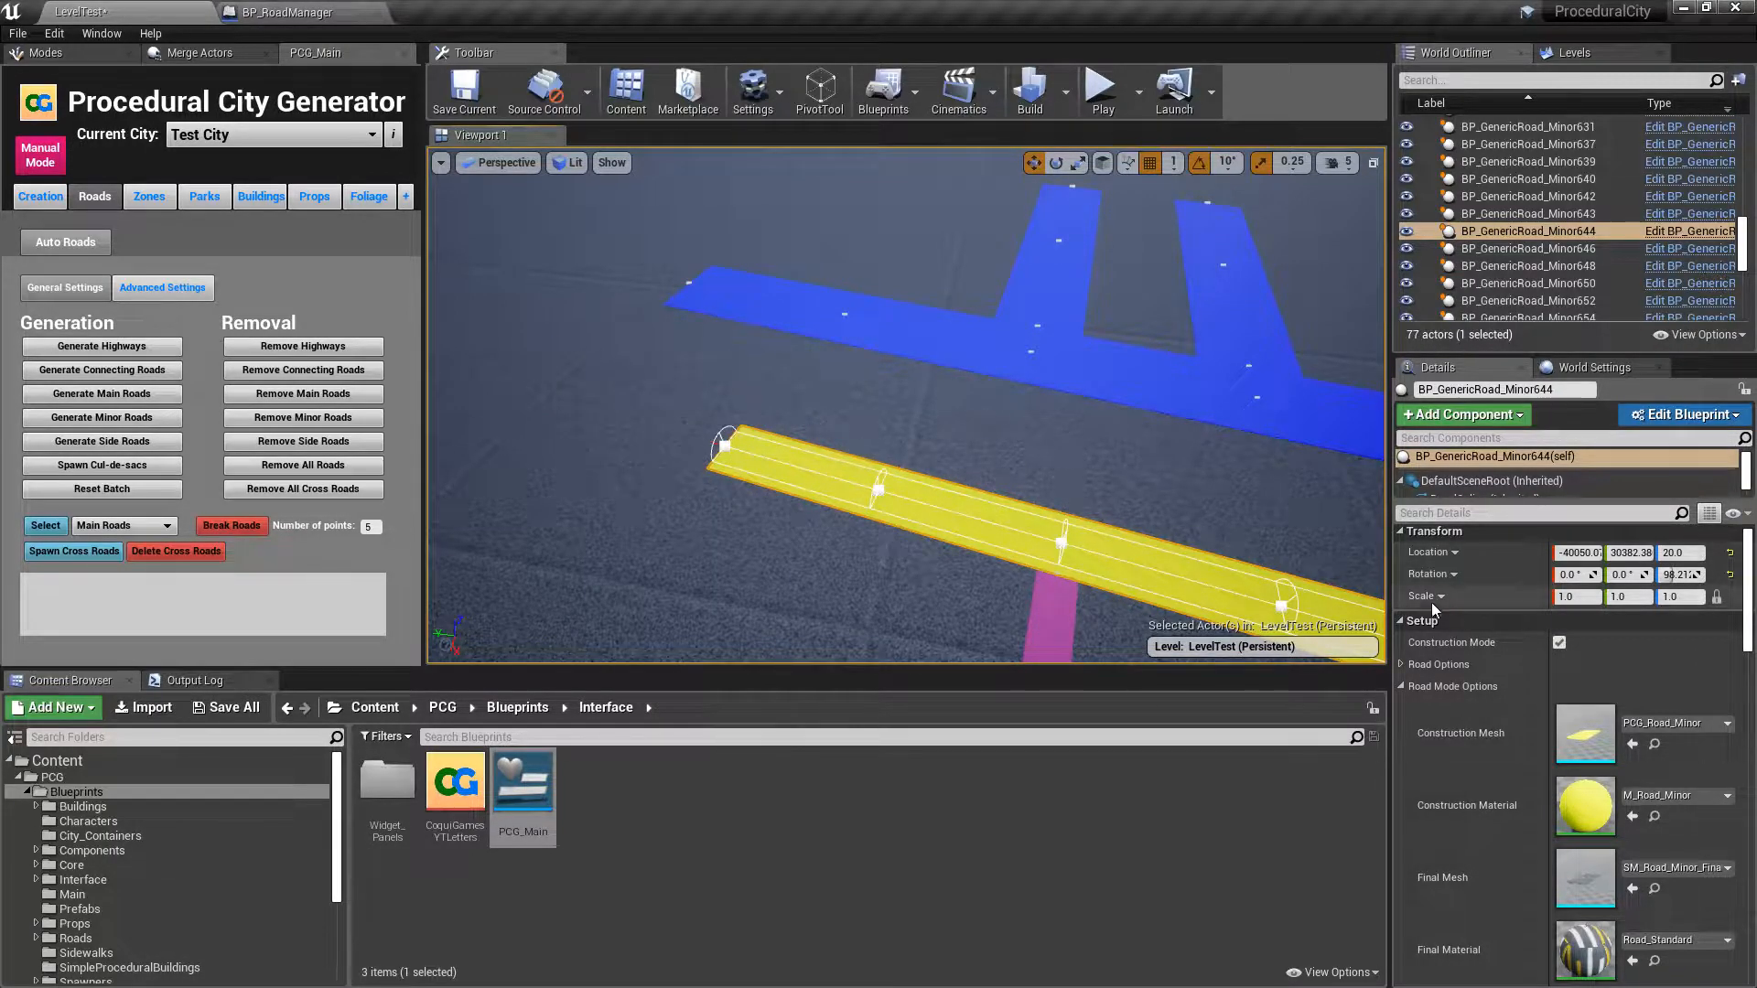
- Mark the shortened minor road for a cul-de-sac, refresh it by toggling Construction Mode, and deselect it
left_click(1400, 622)
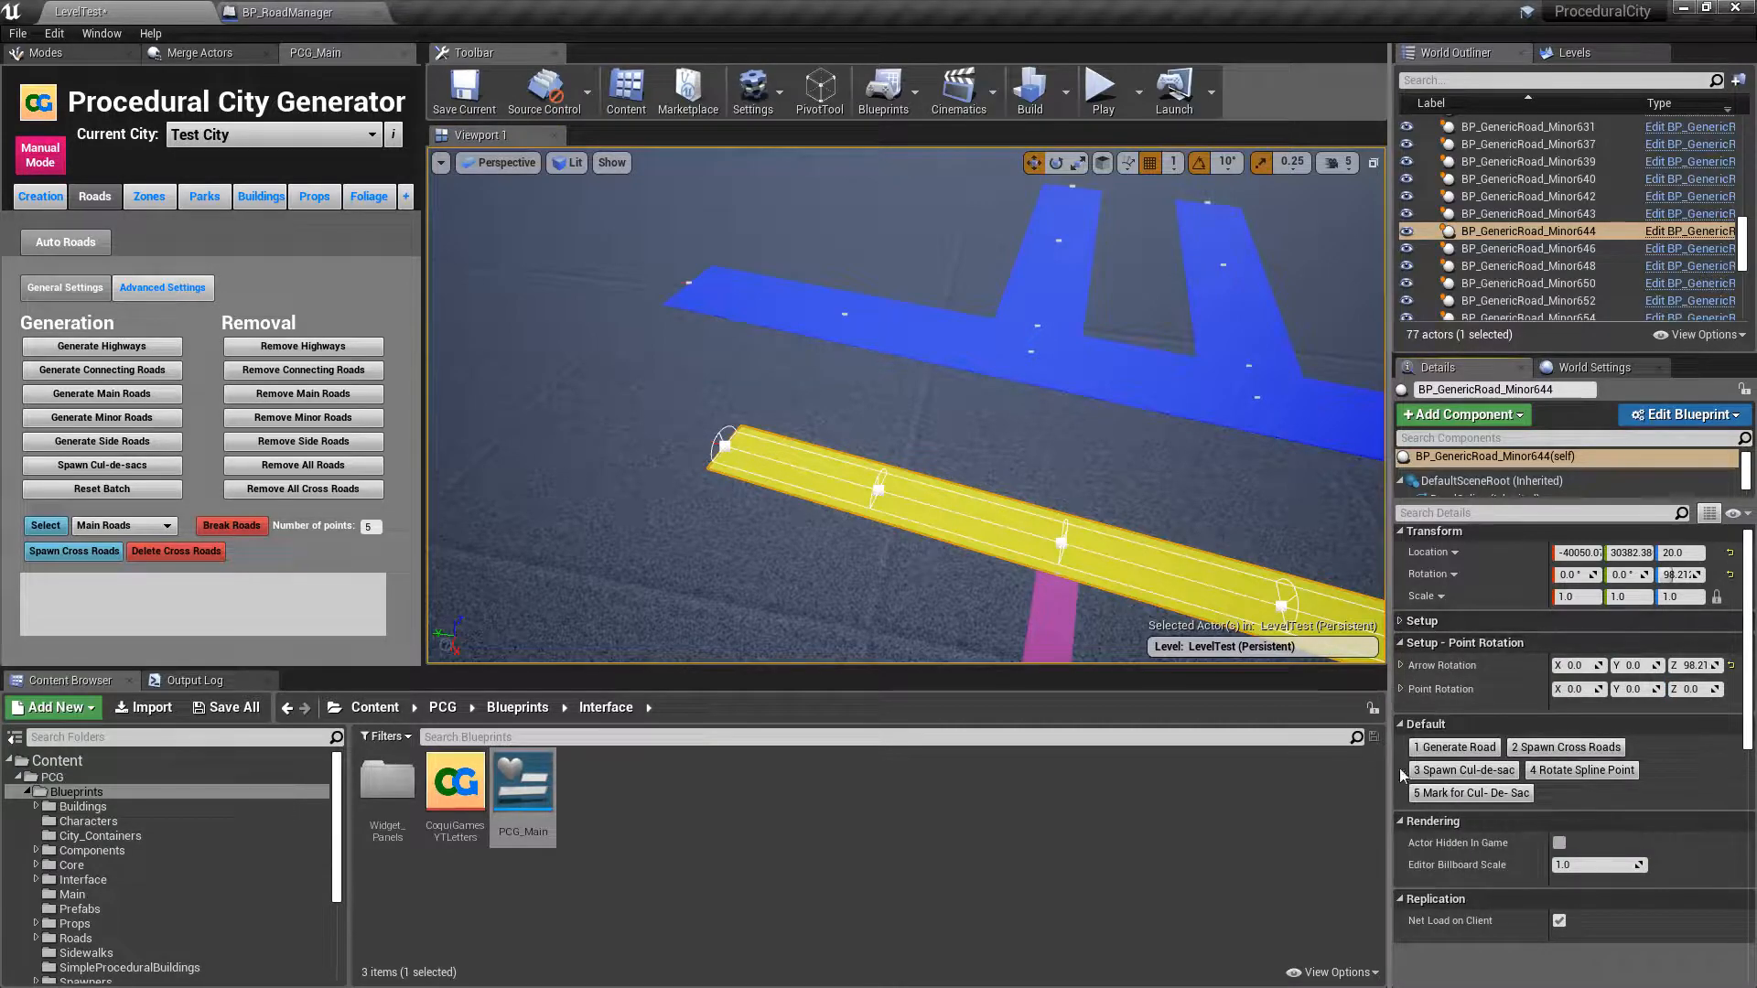
left_click(1470, 792)
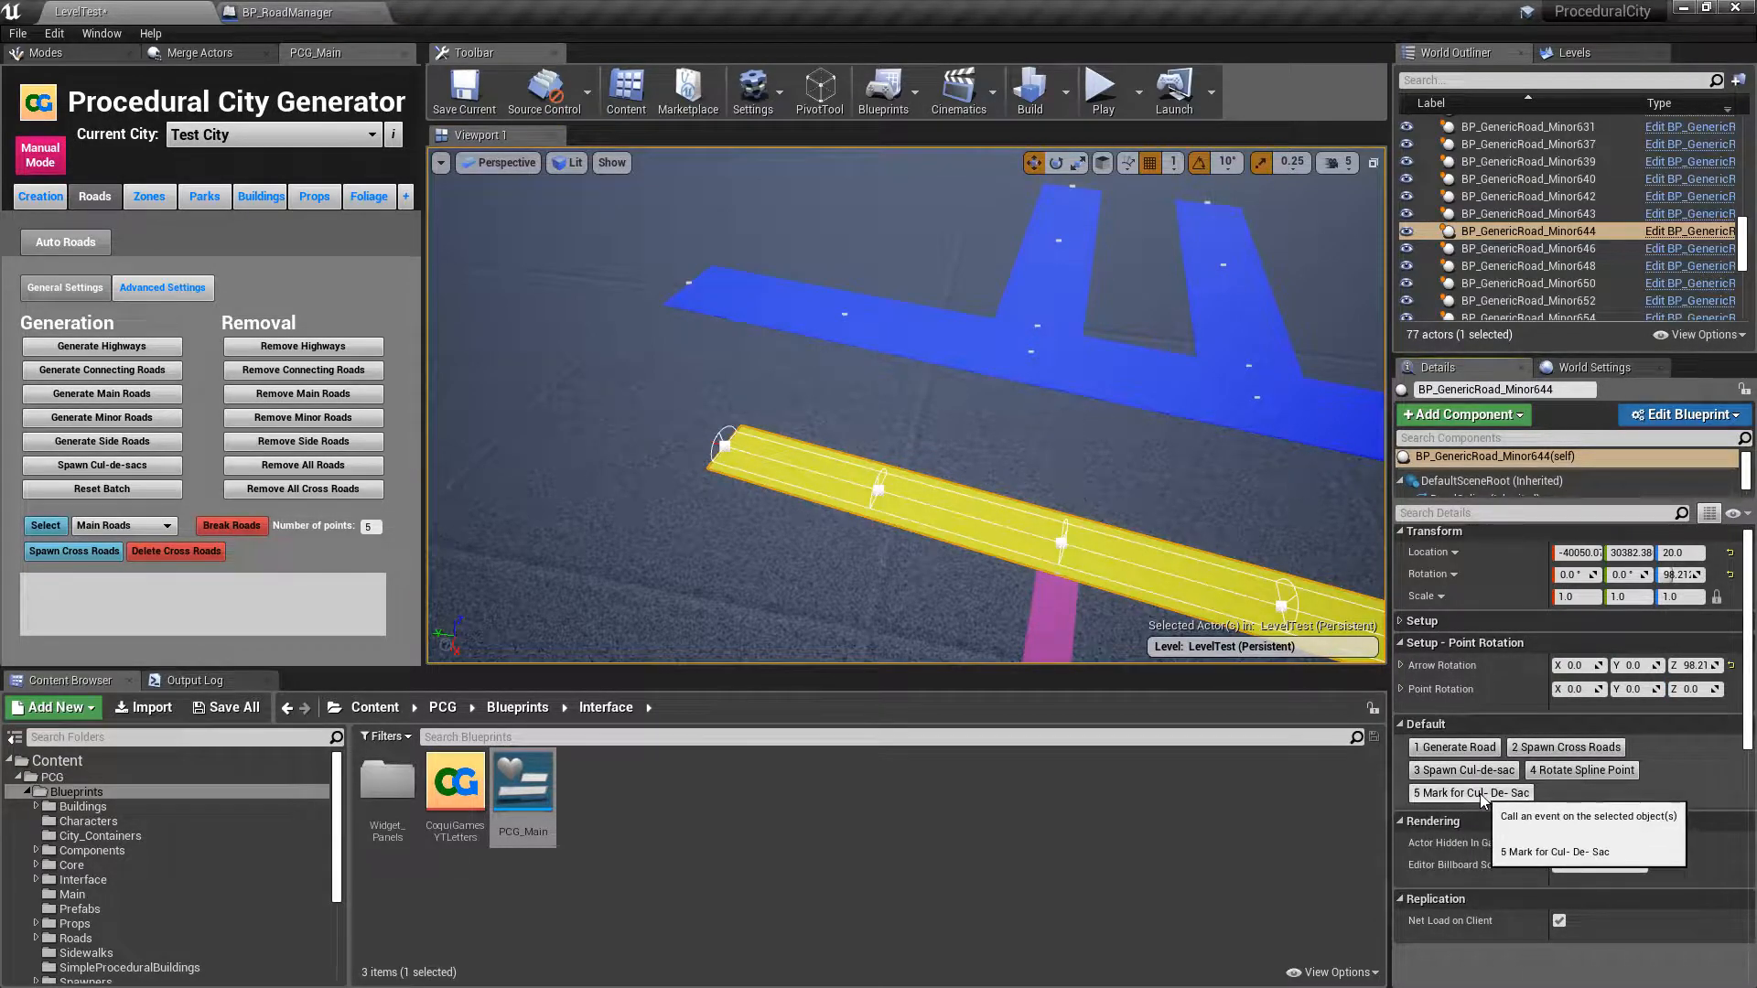
left_click(1410, 629)
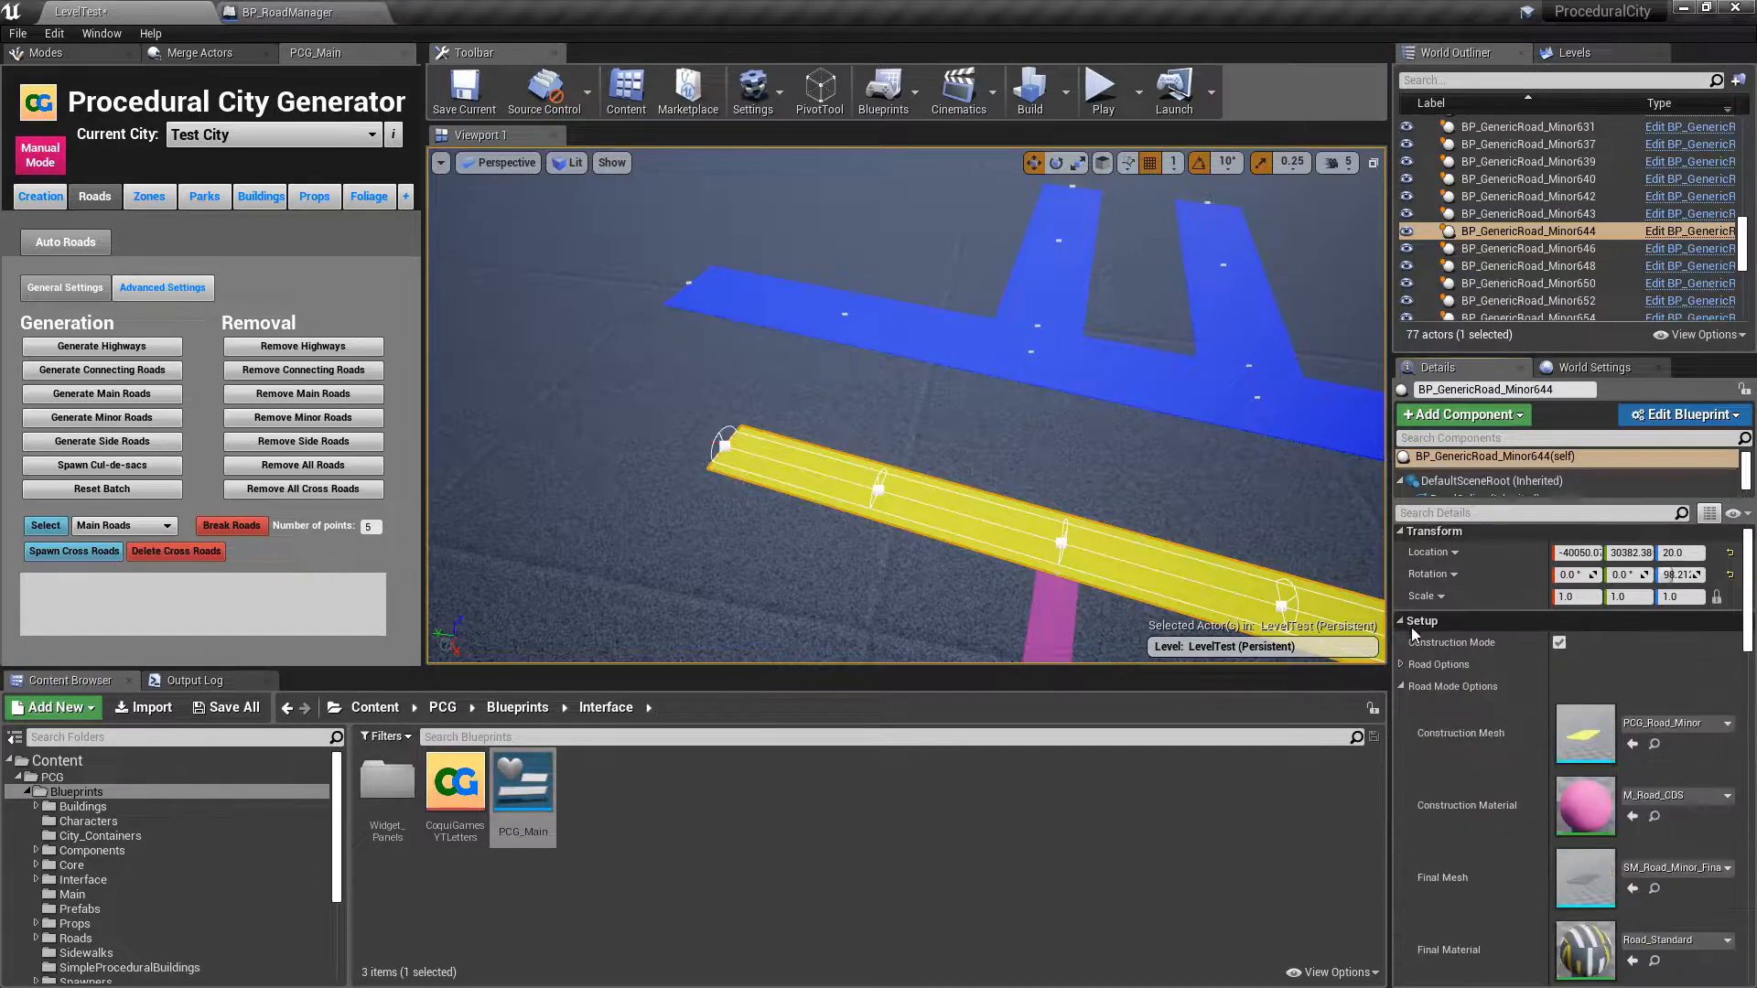
left_click(1559, 643)
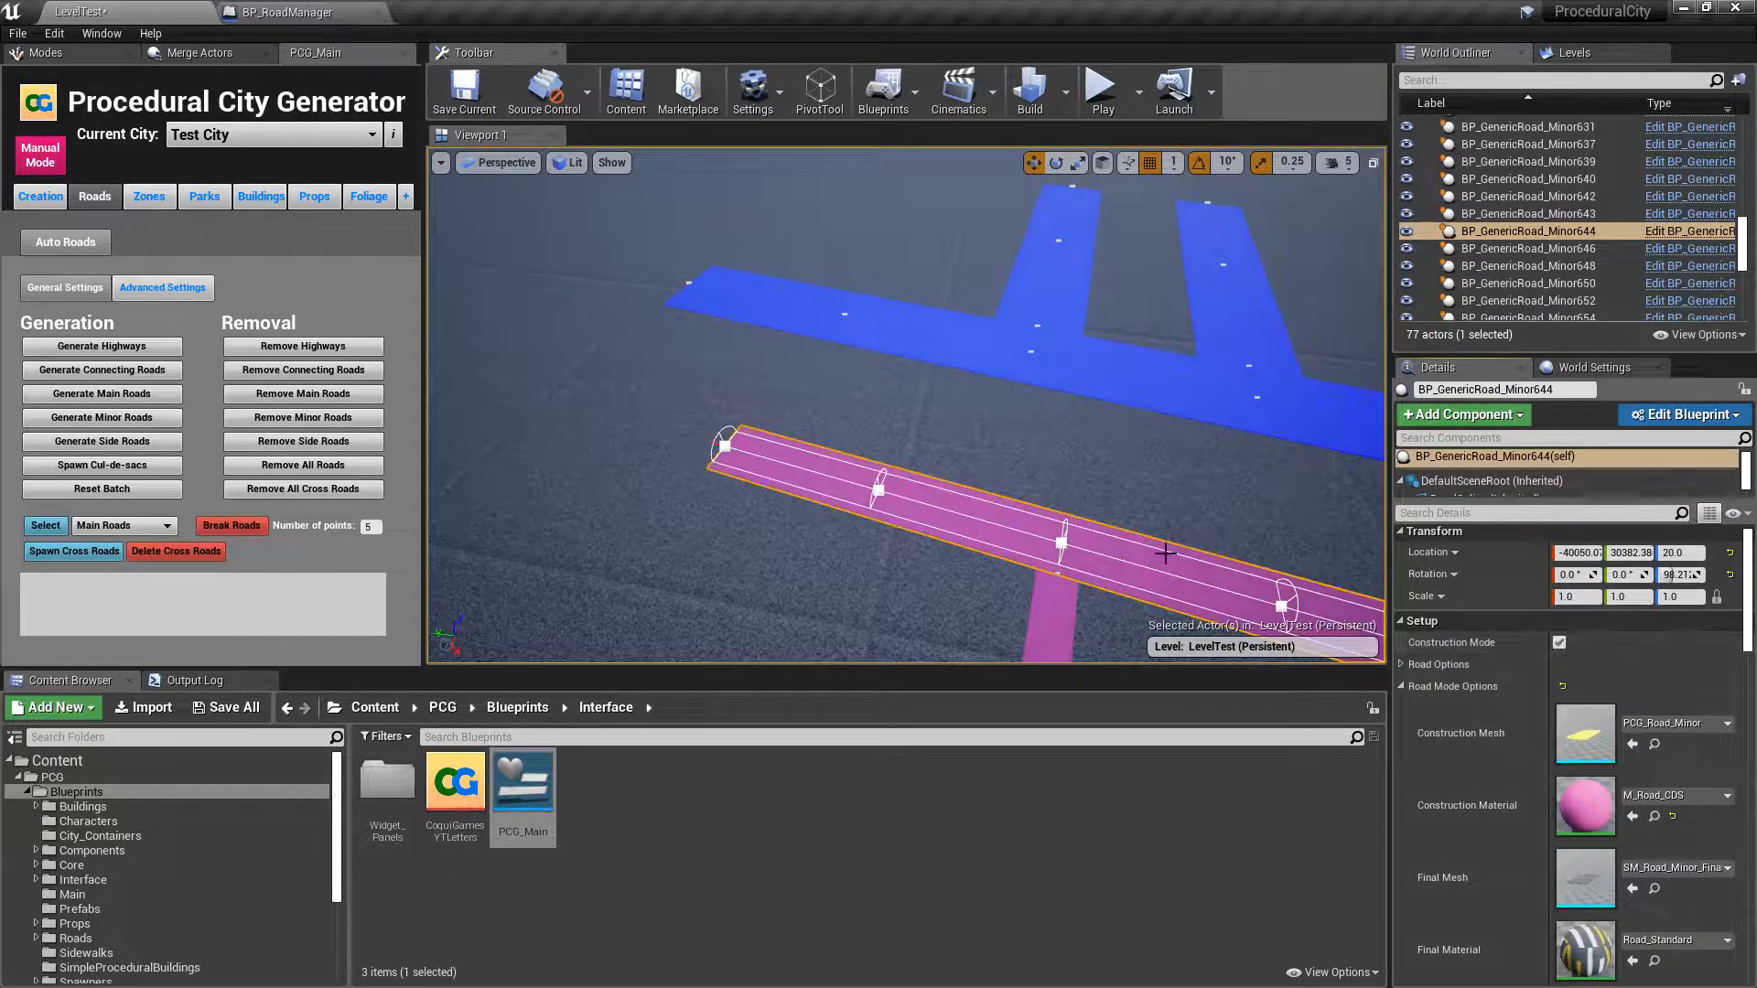
right_click_drag(1062, 455, 1102, 455)
left_click(1063, 456)
right_click_drag(875, 497, 952, 498)
key("s")
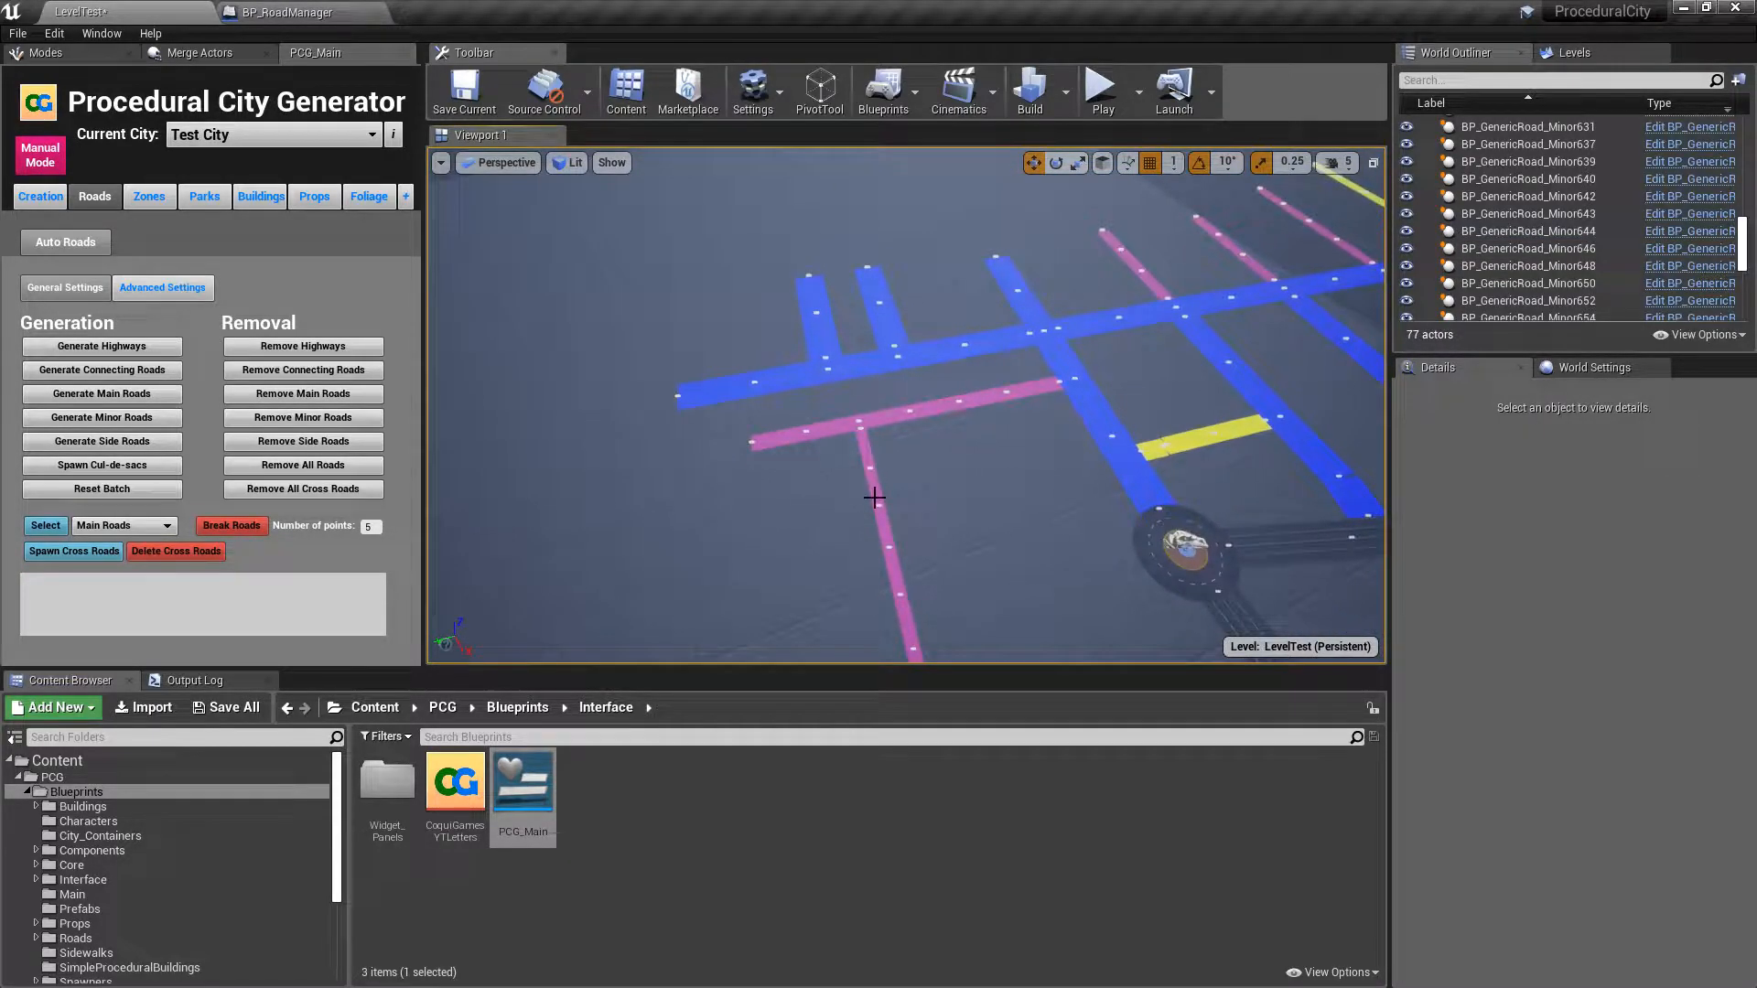
key("s")
right_click_drag(965, 431, 1036, 431)
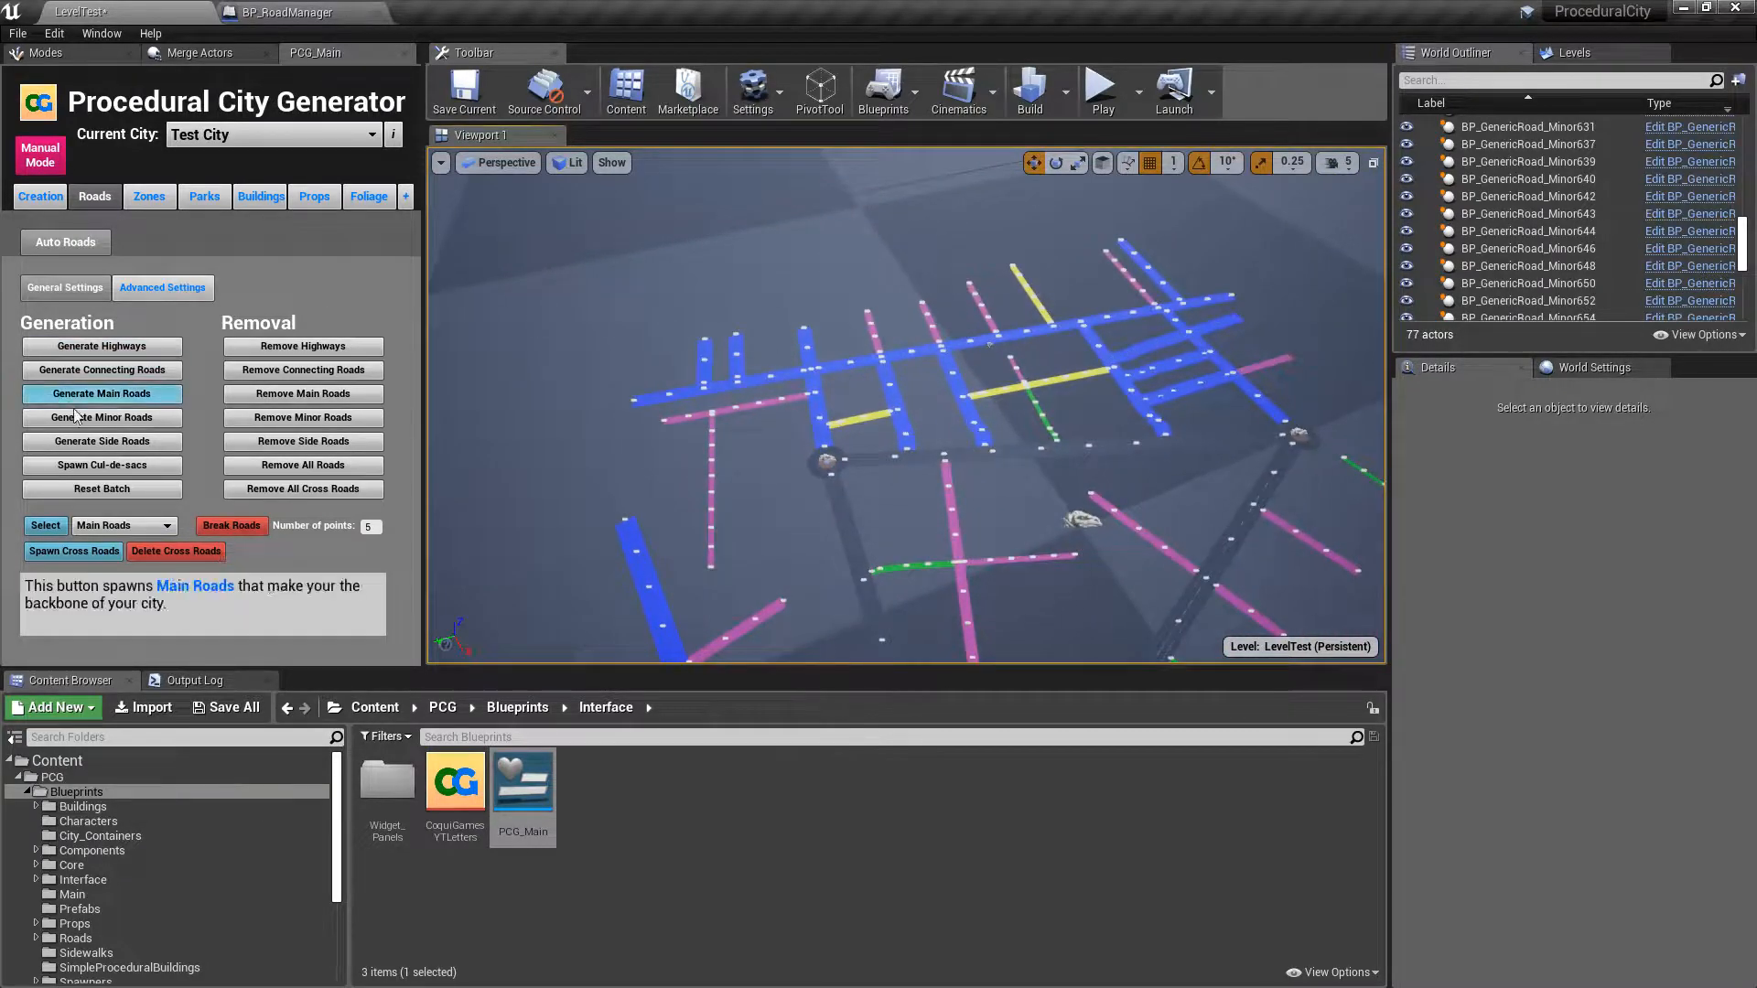
- Spawn cul-de-sacs at the marked dead-end roads and inspect them up close and from overhead
left_click(57, 465)
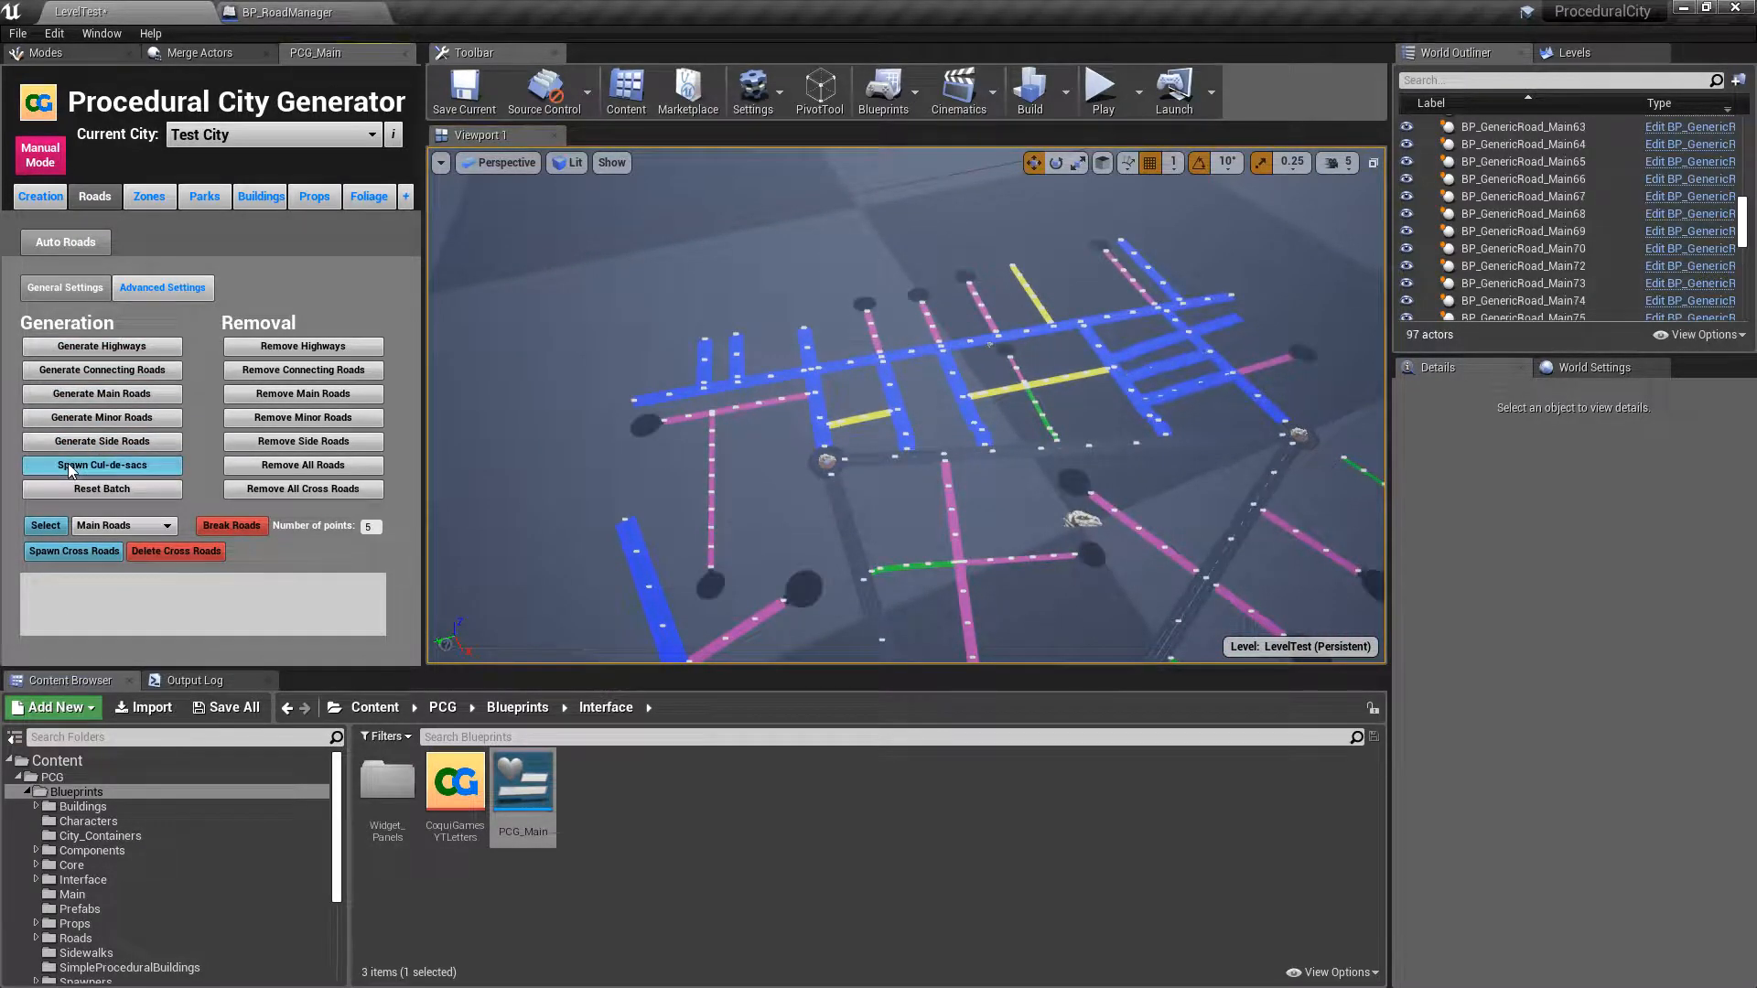
right_click_drag(1062, 446, 1089, 457)
key("w")
mouse_move(942, 475)
right_mouse_down()
mouse_move(942, 443)
mouse_move(942, 475)
right_mouse_up()
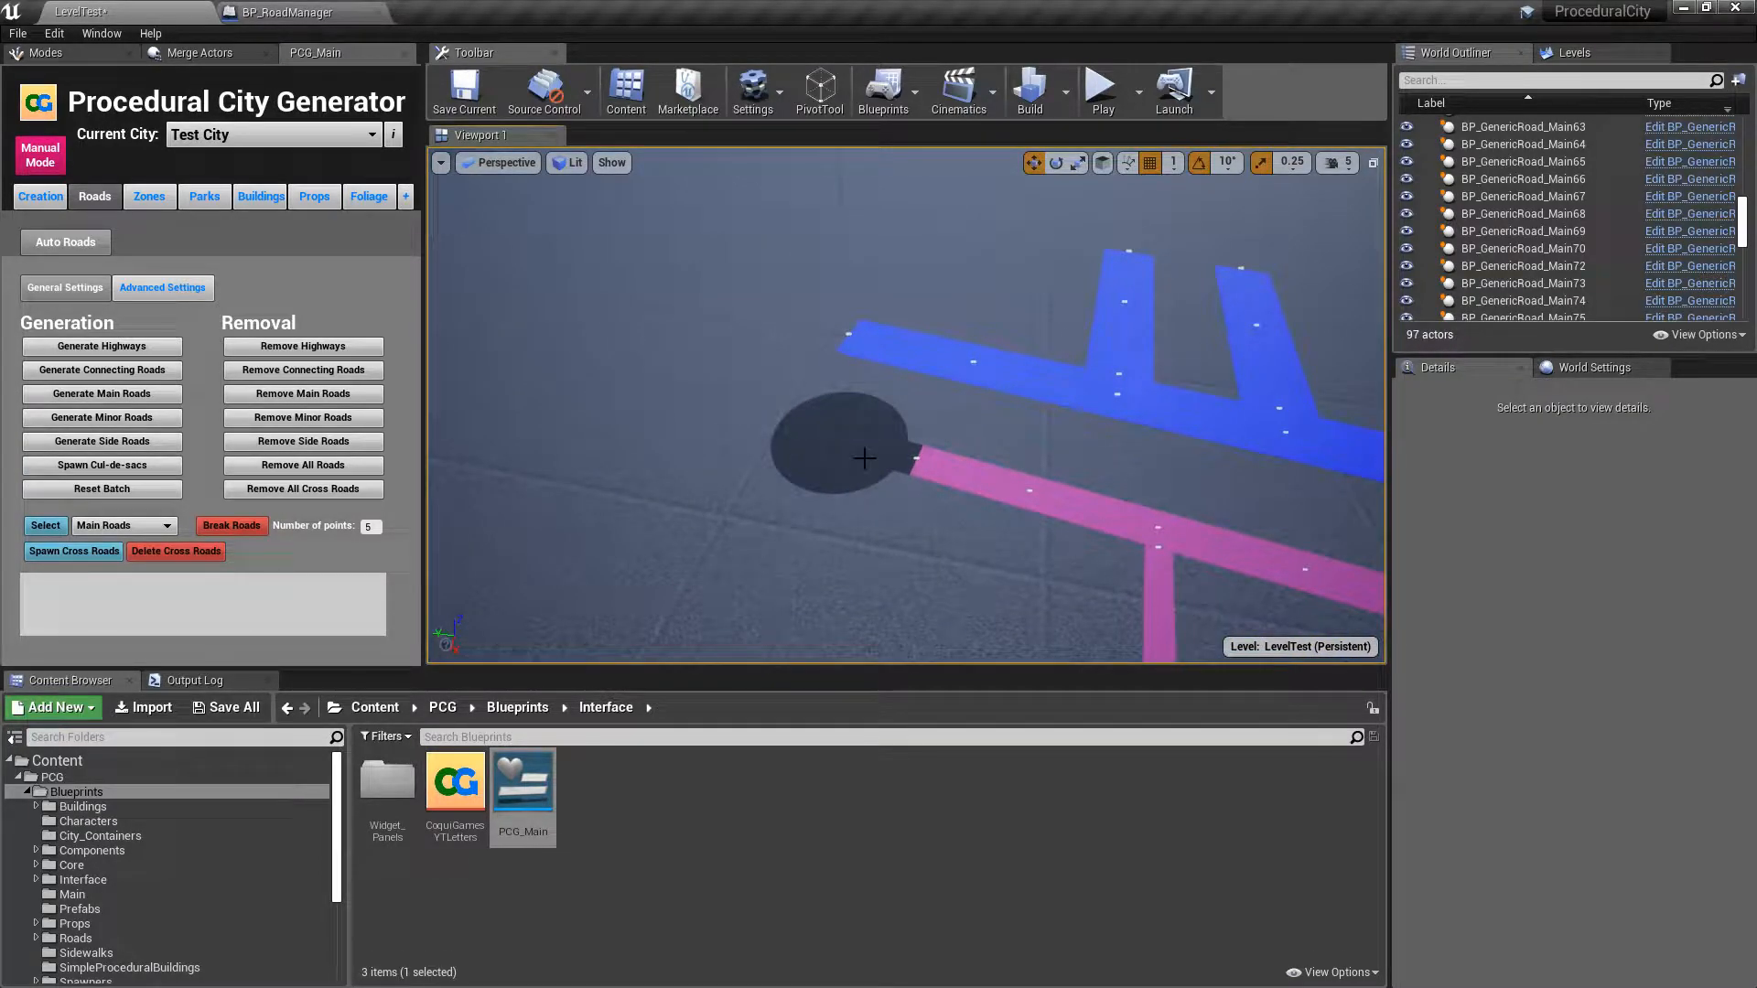
scroll(1040, 420, "down", 5)
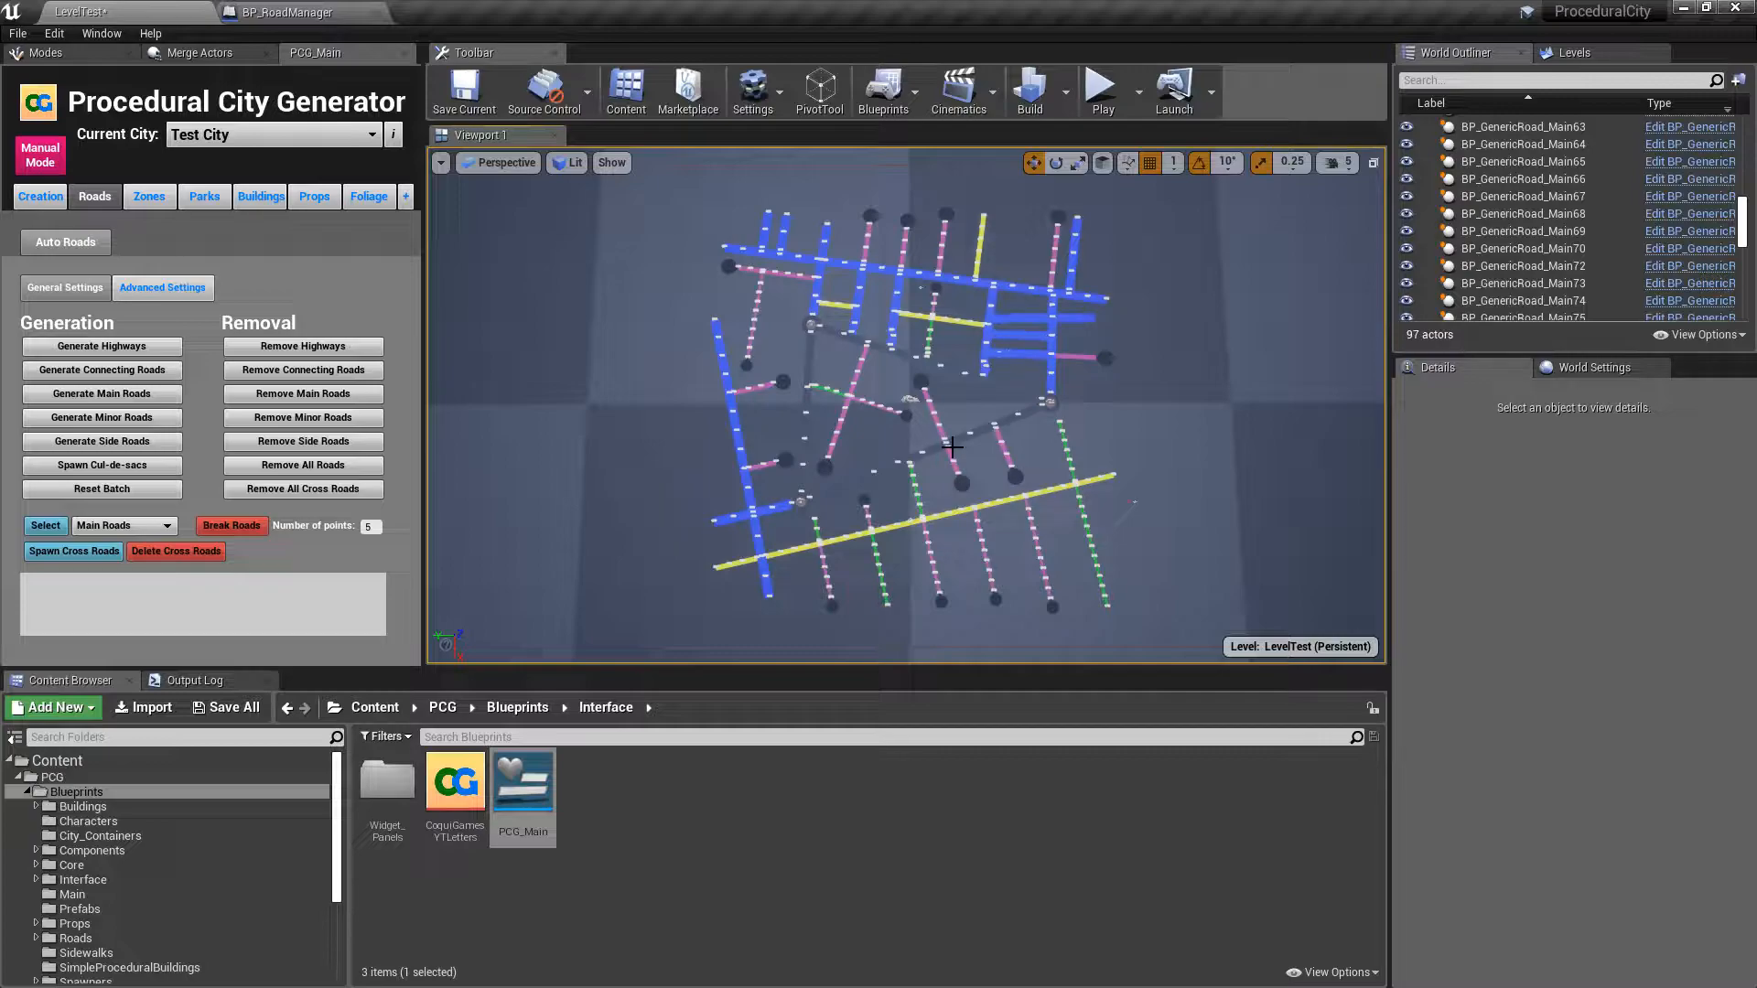
mouse_move(1106, 404)
right_mouse_down()
mouse_move(1363, 390)
mouse_move(1354, 411)
mouse_move(1117, 399)
right_mouse_up()
key("w")
- Select all Minor Roads of the city and turn off their Construction Mode
left_click(125, 525)
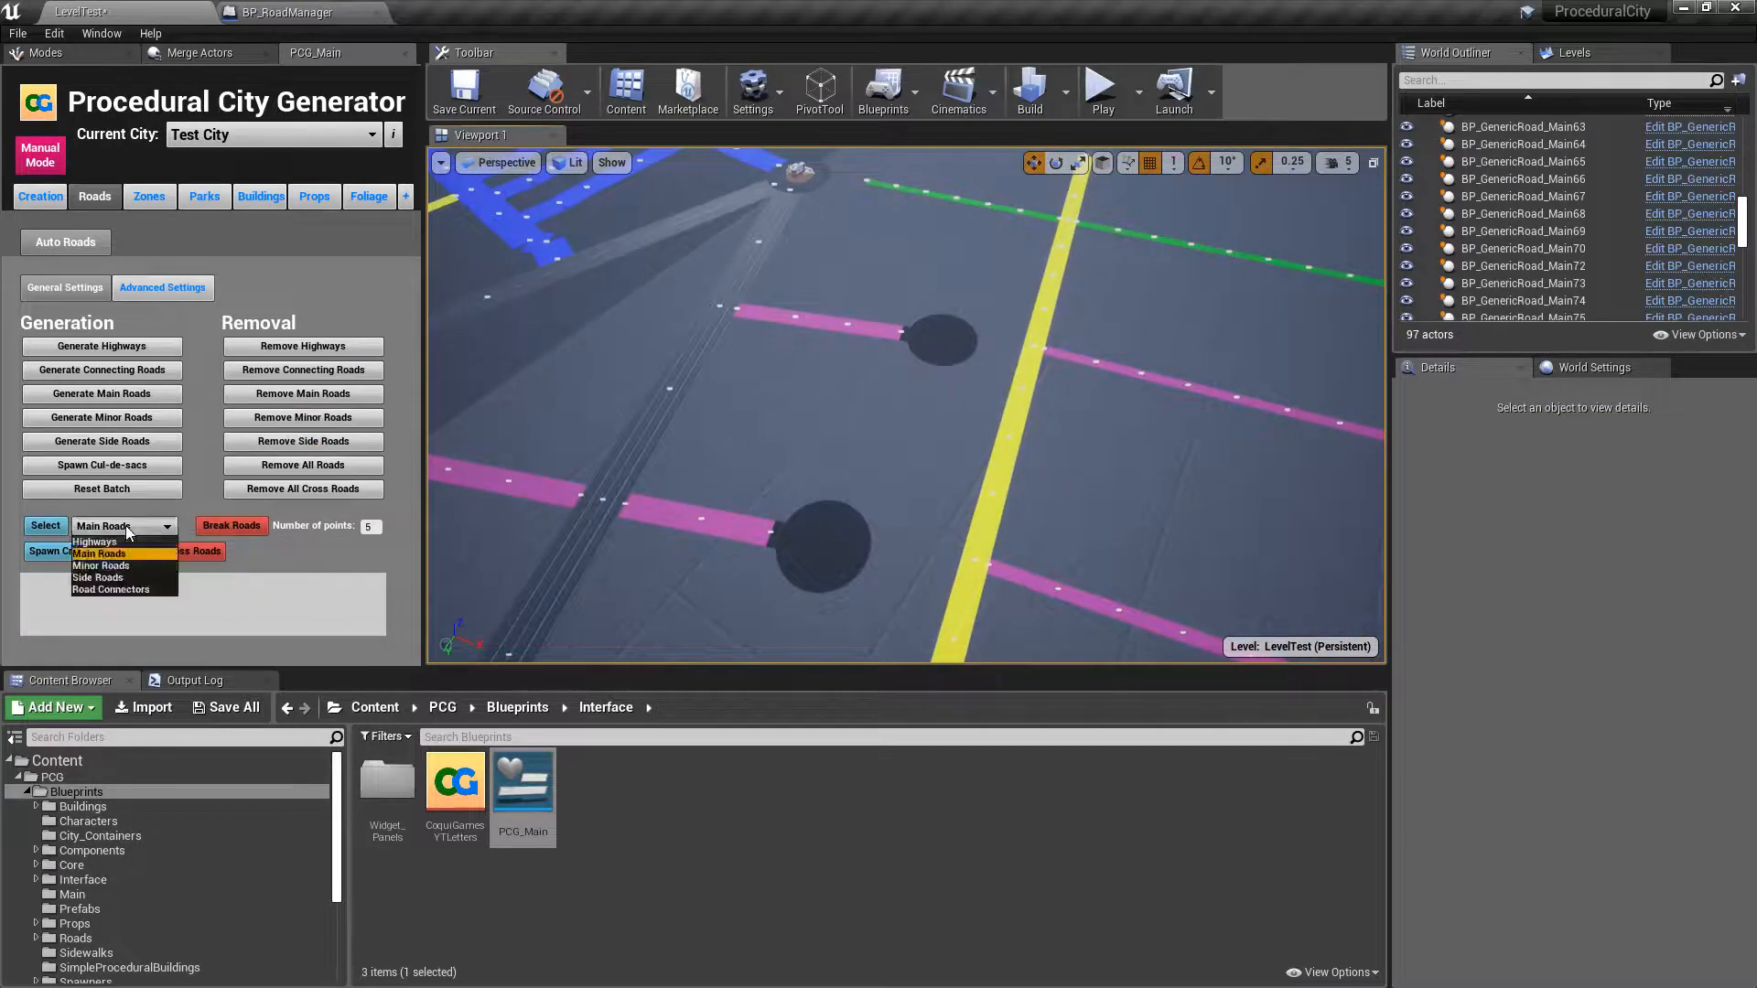
left_click(114, 564)
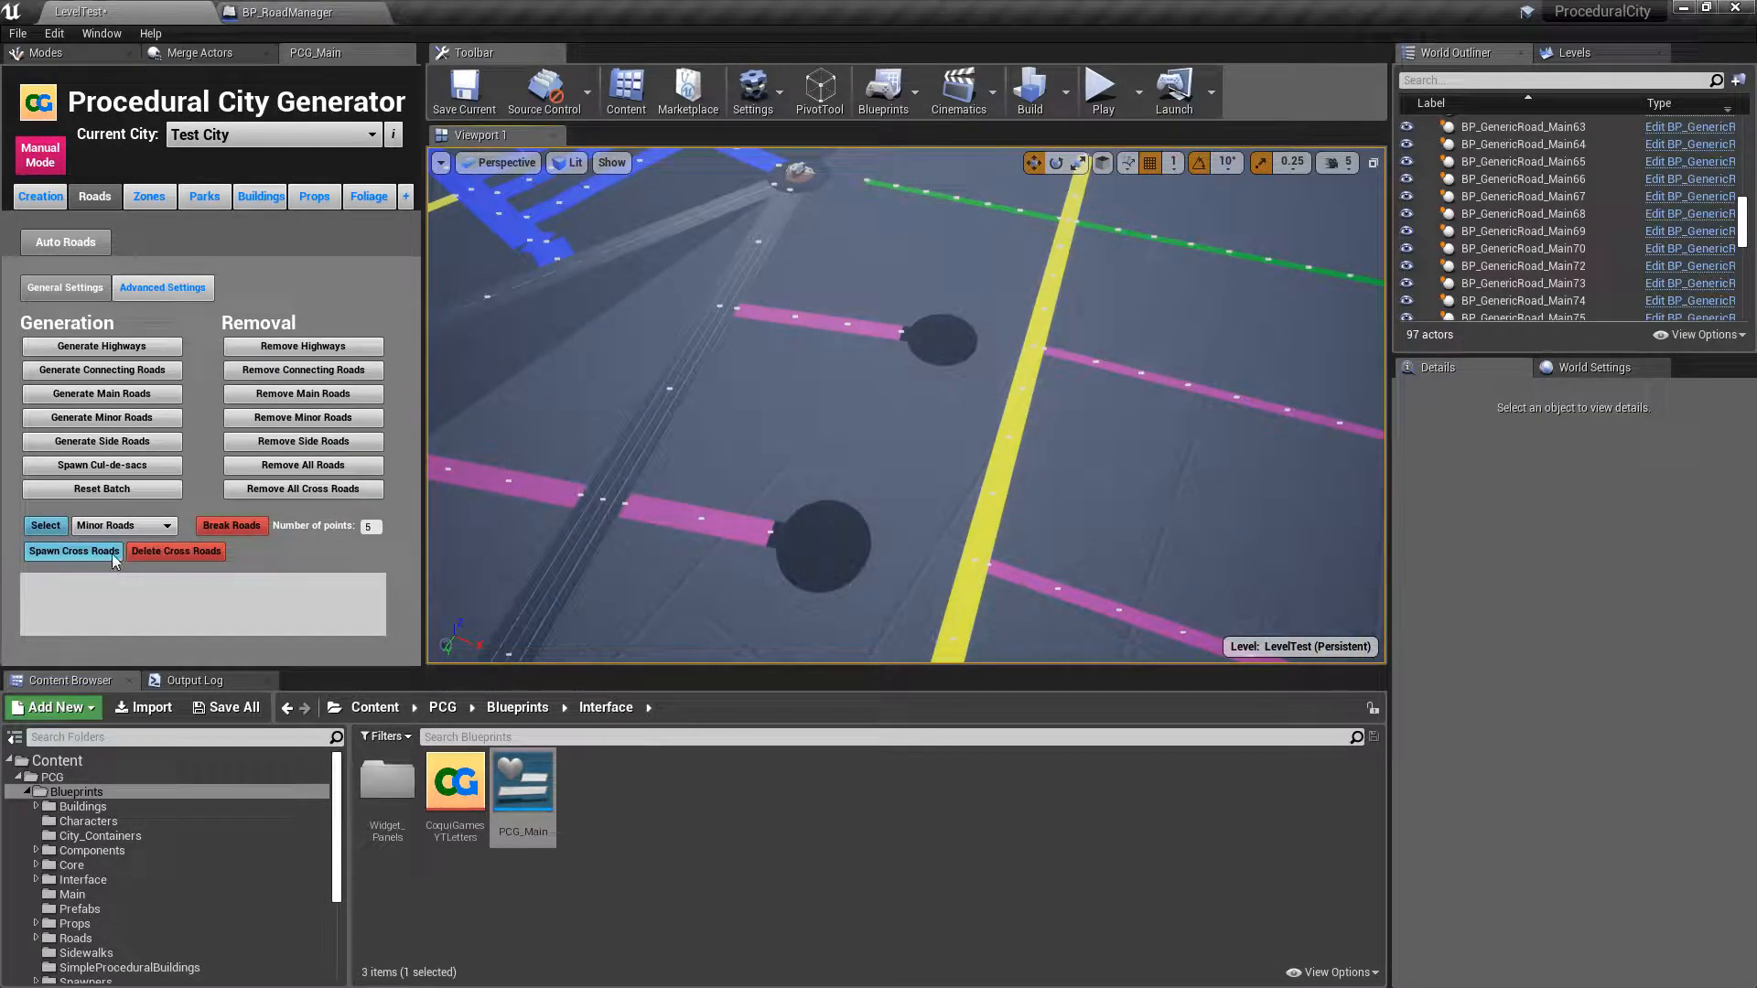
left_click(49, 527)
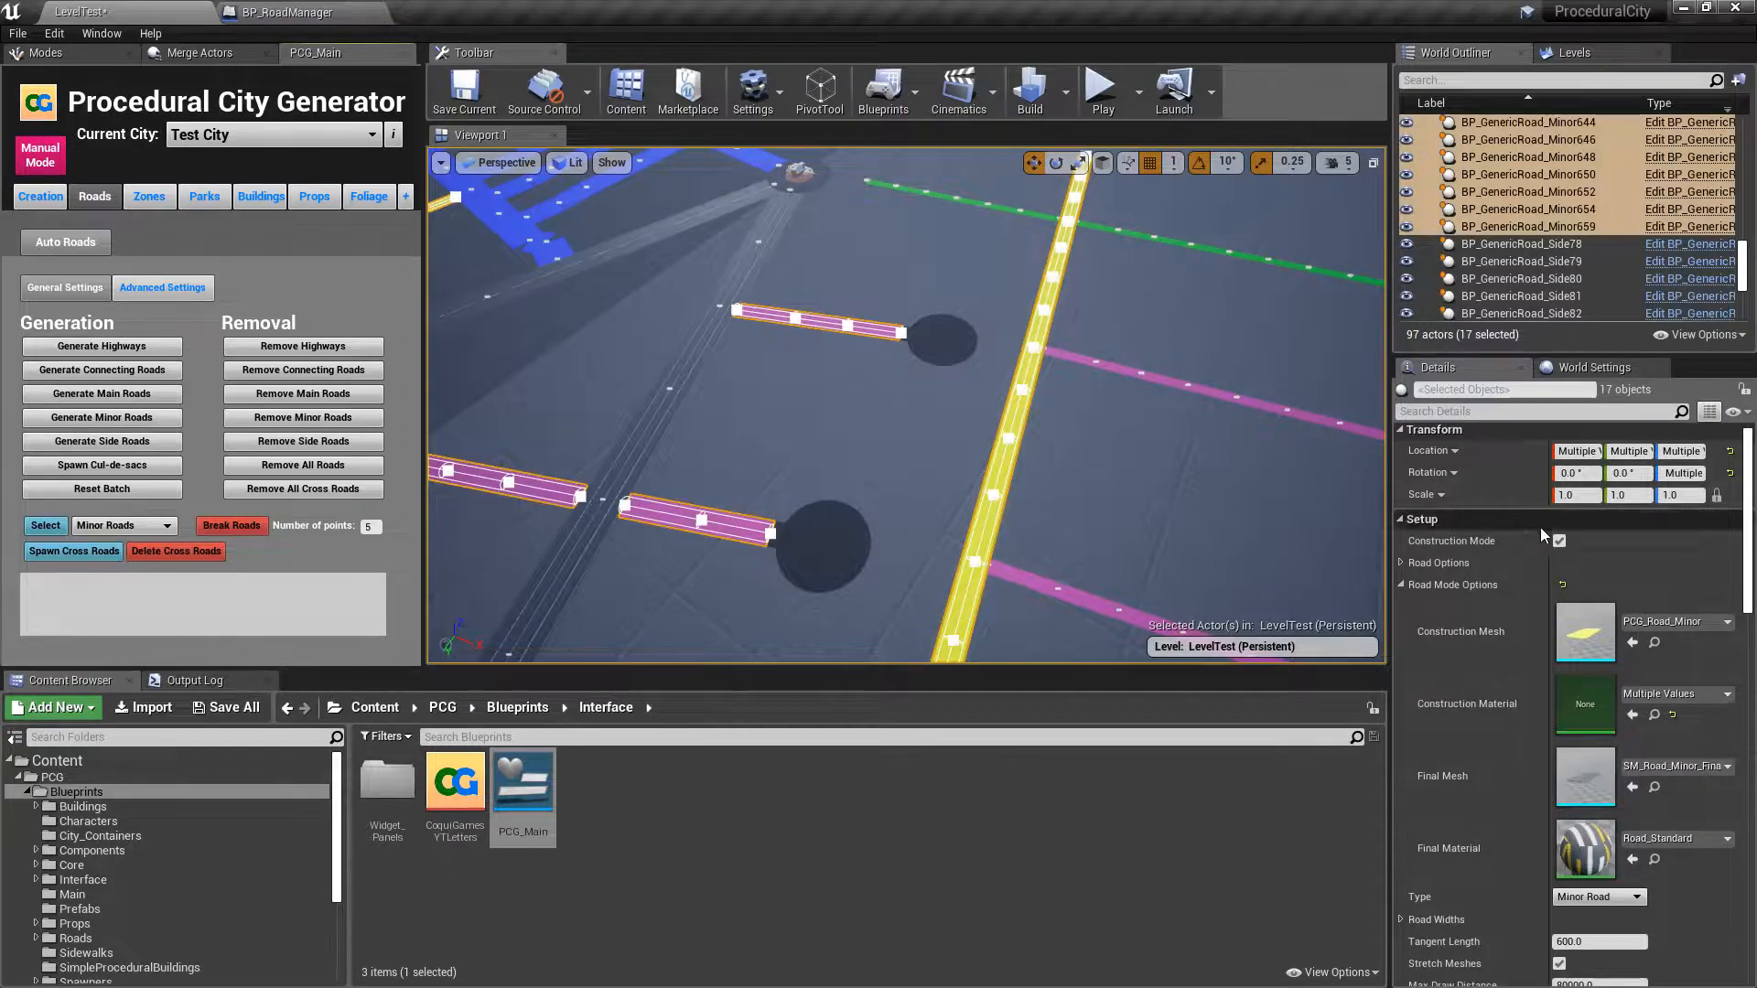
left_click(1559, 541)
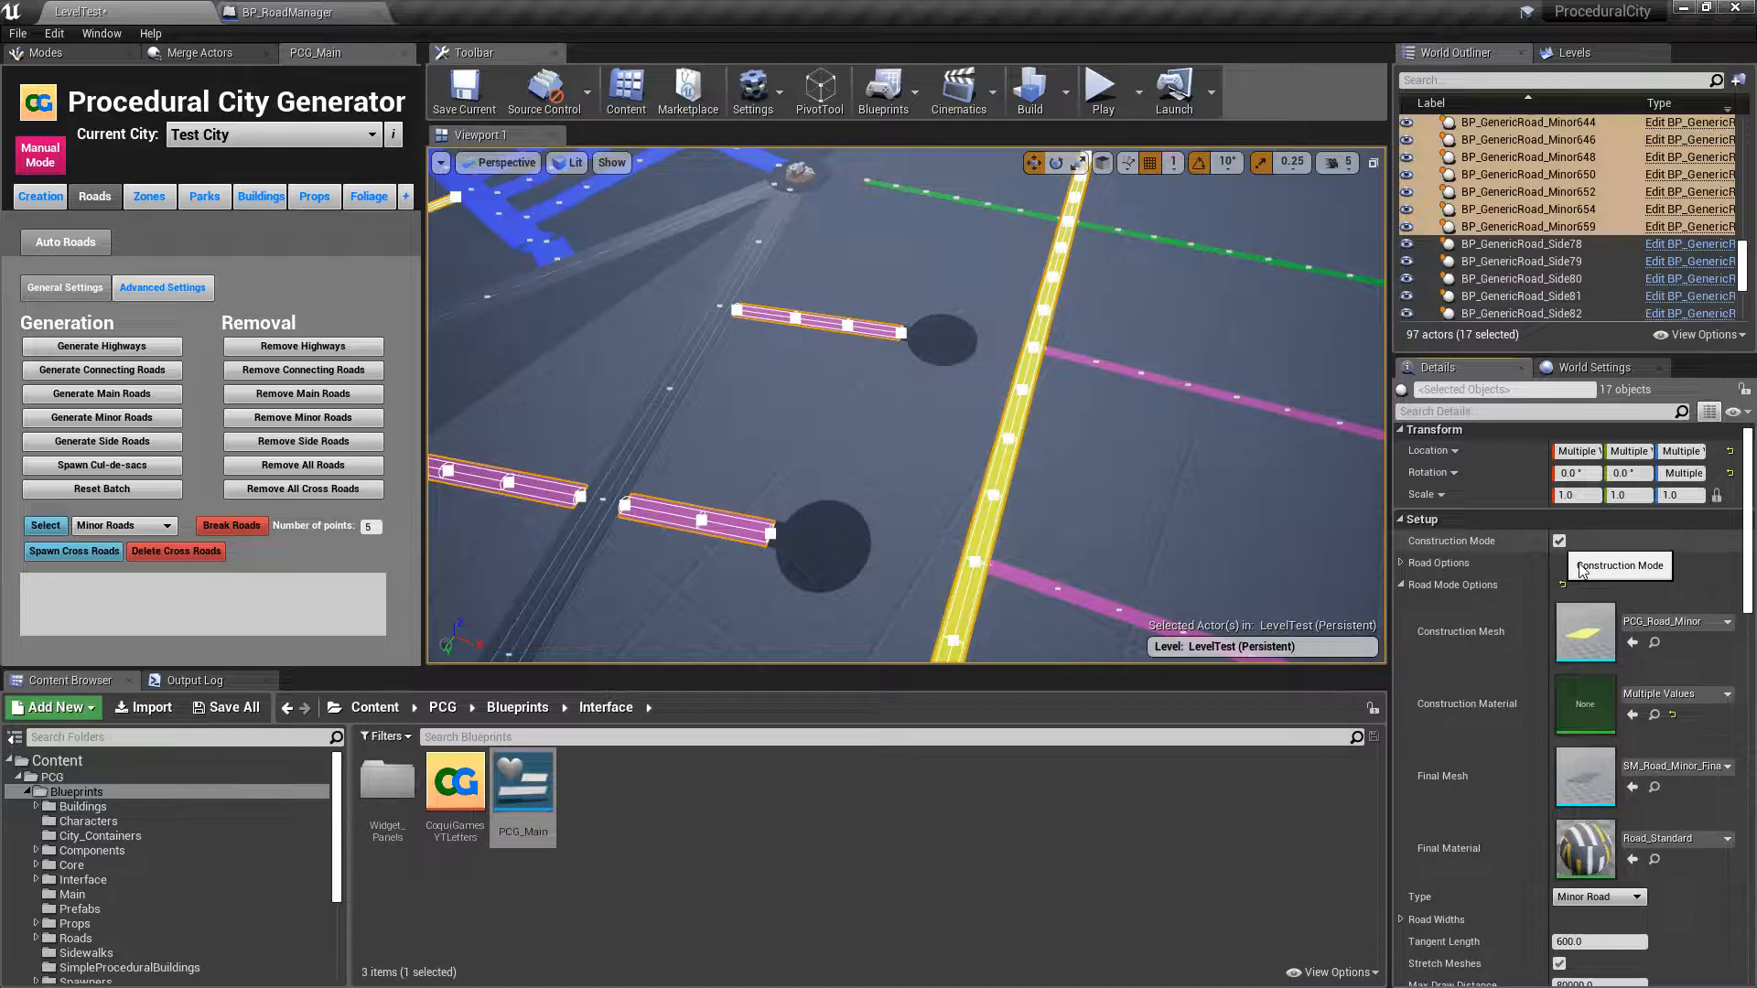
left_click(1559, 541)
- Select all Side Roads, turn off their Construction Mode, and deselect them to check the finished road surfaces
left_click(89, 527)
left_click(101, 576)
left_click(43, 526)
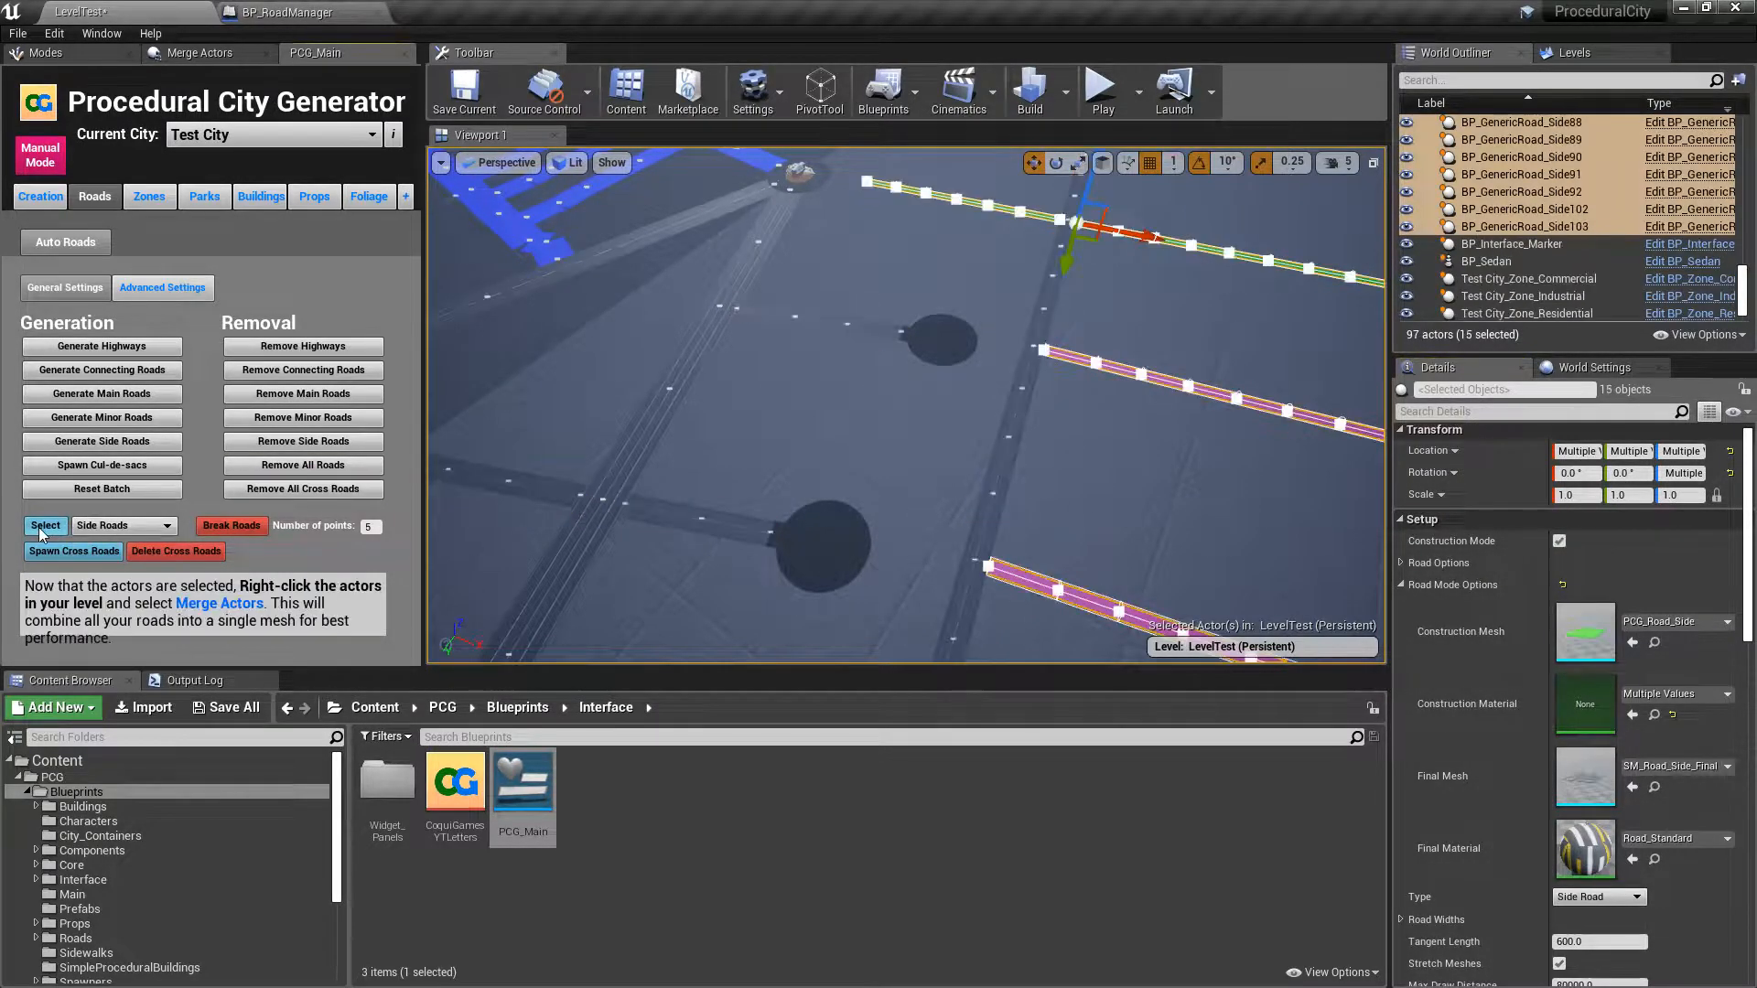
left_click(1560, 541)
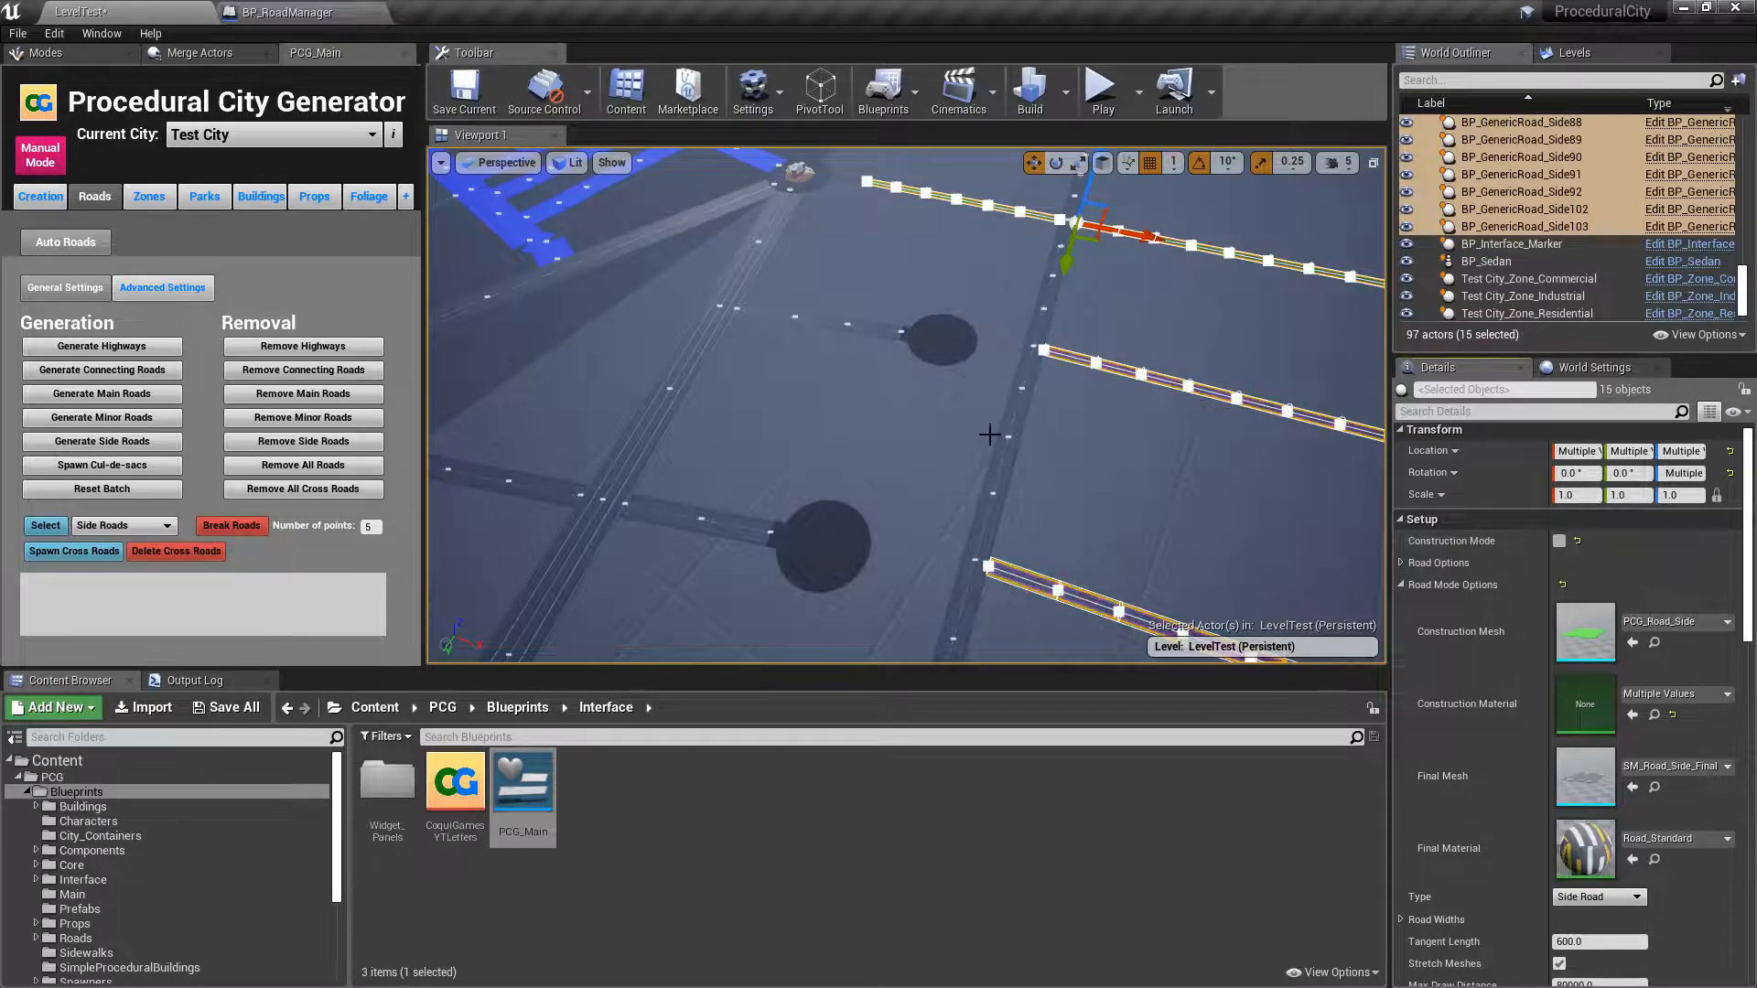
right_click_drag(1090, 449, 1180, 439)
key("Escape")
right_click_drag(1004, 479, 1090, 478)
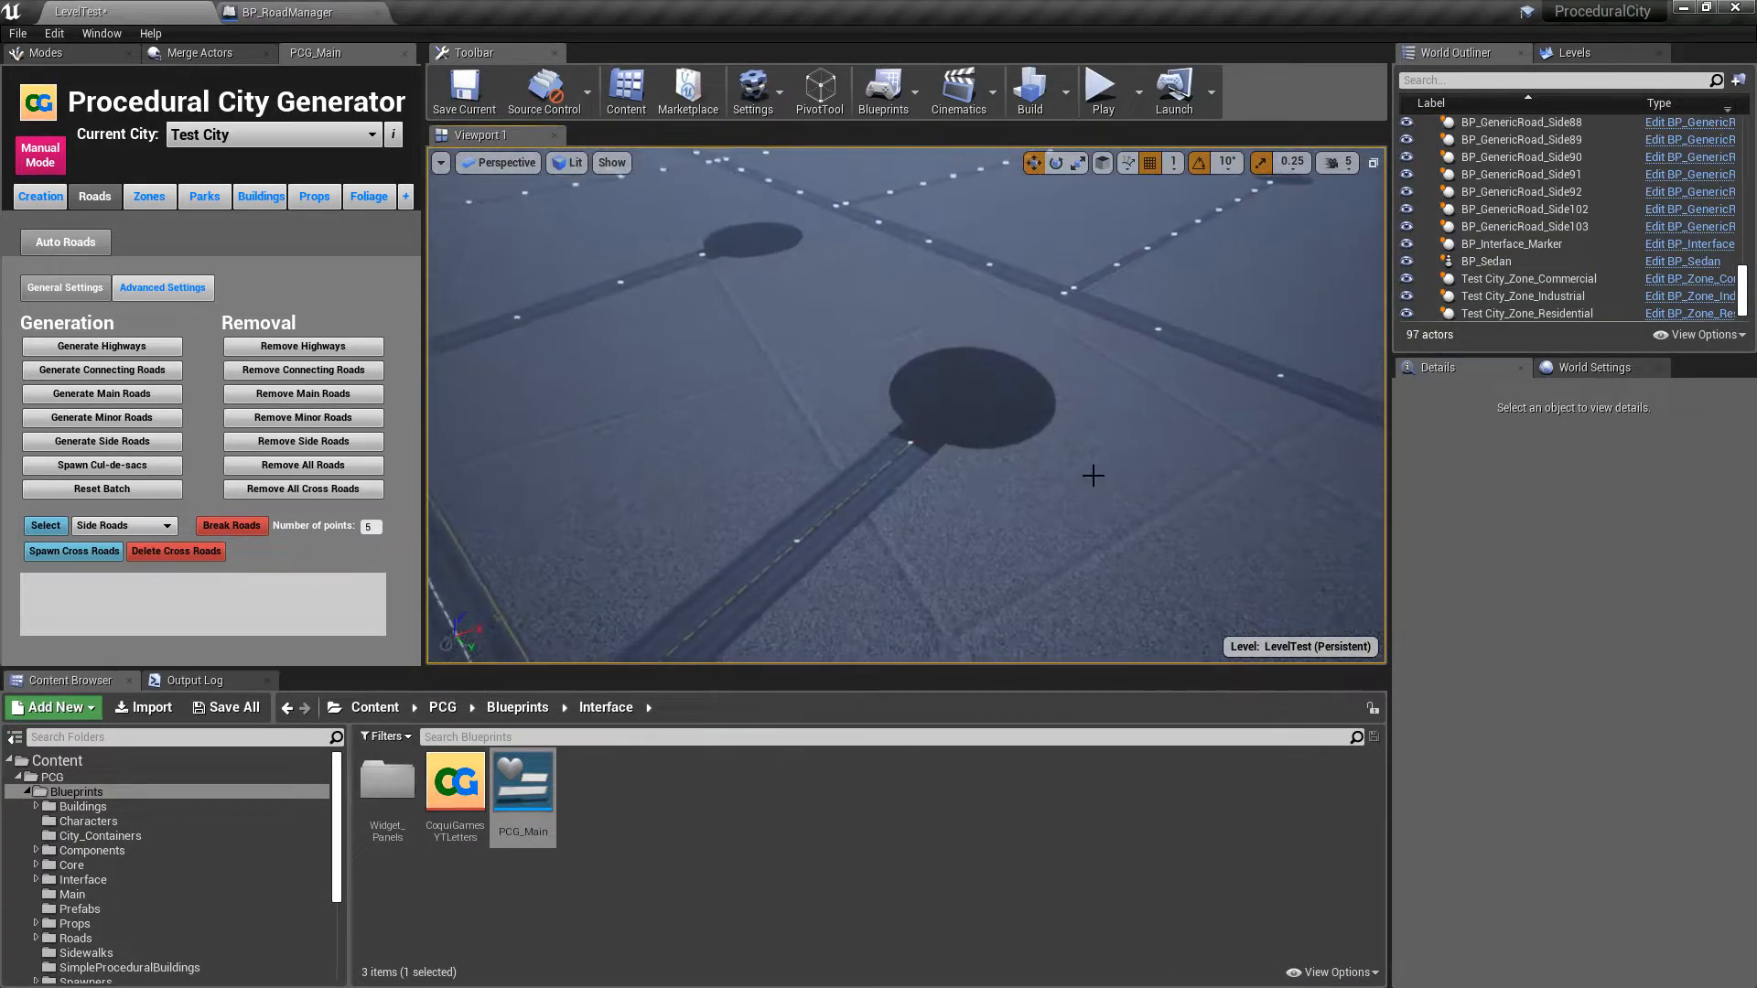
key("1")
scroll(1092, 475, "down", 3)
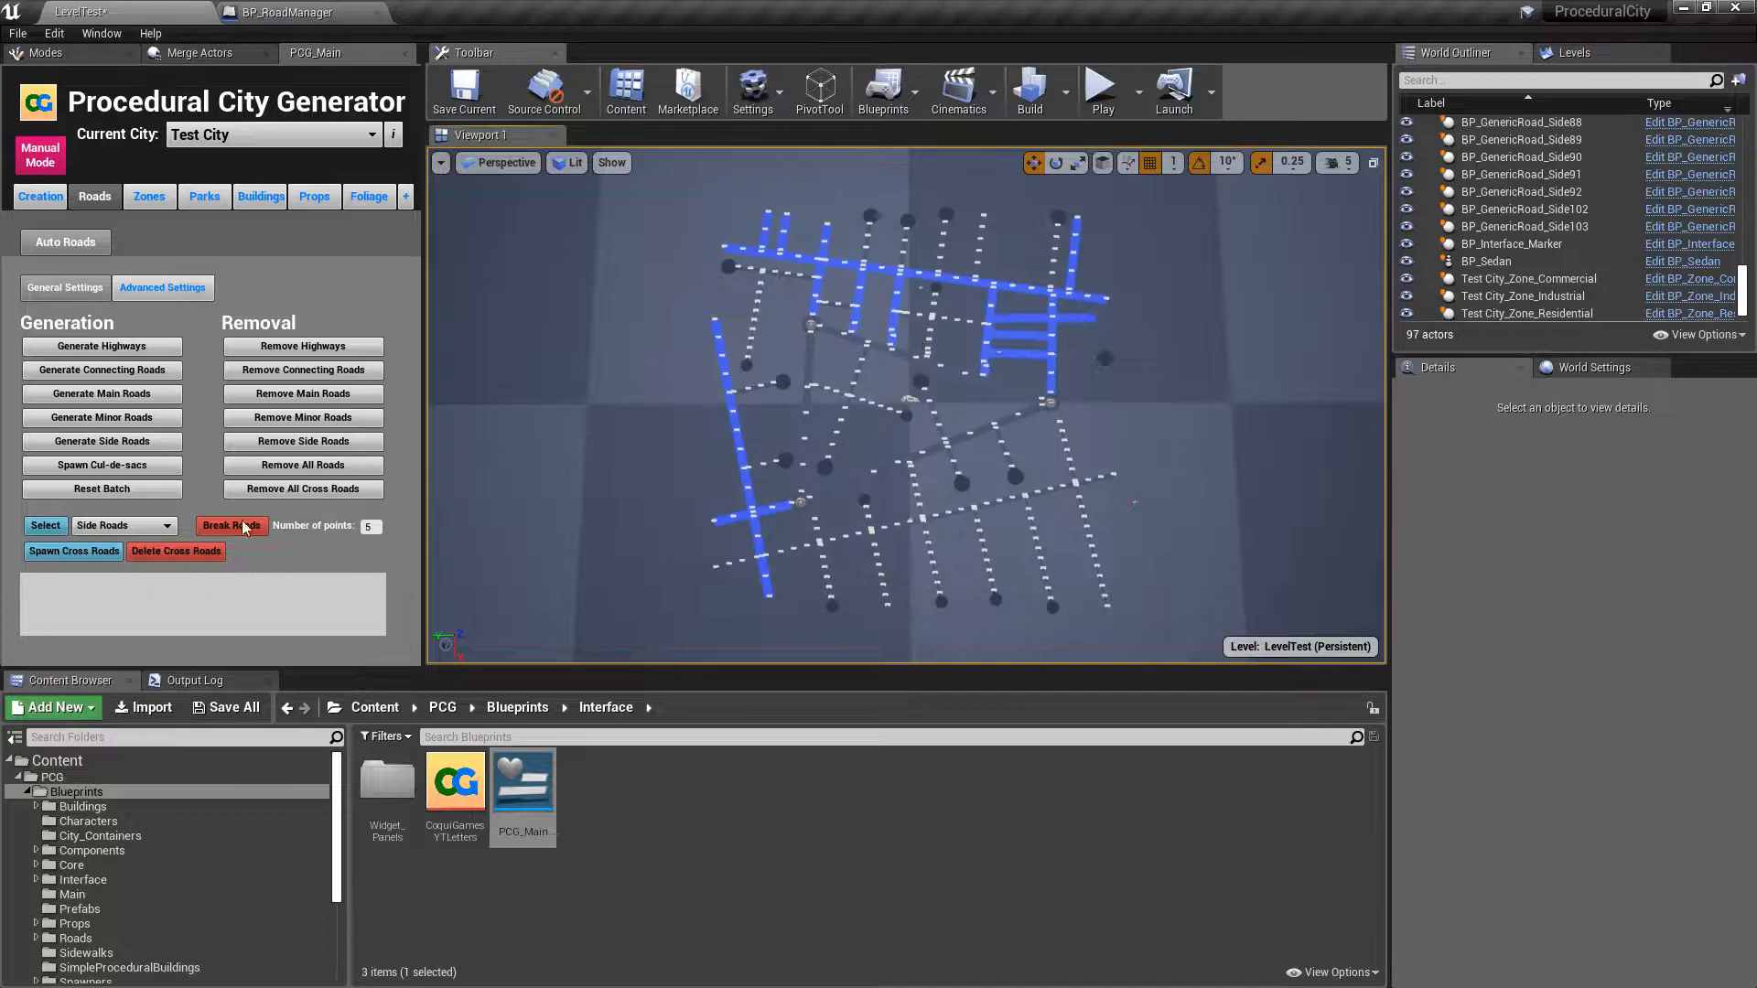
- Select all Main Roads, turn off their Construction Mode, and release the road selection
left_click(124, 526)
left_click(119, 547)
left_click(40, 530)
left_click(123, 525)
left_click(95, 554)
left_click(46, 527)
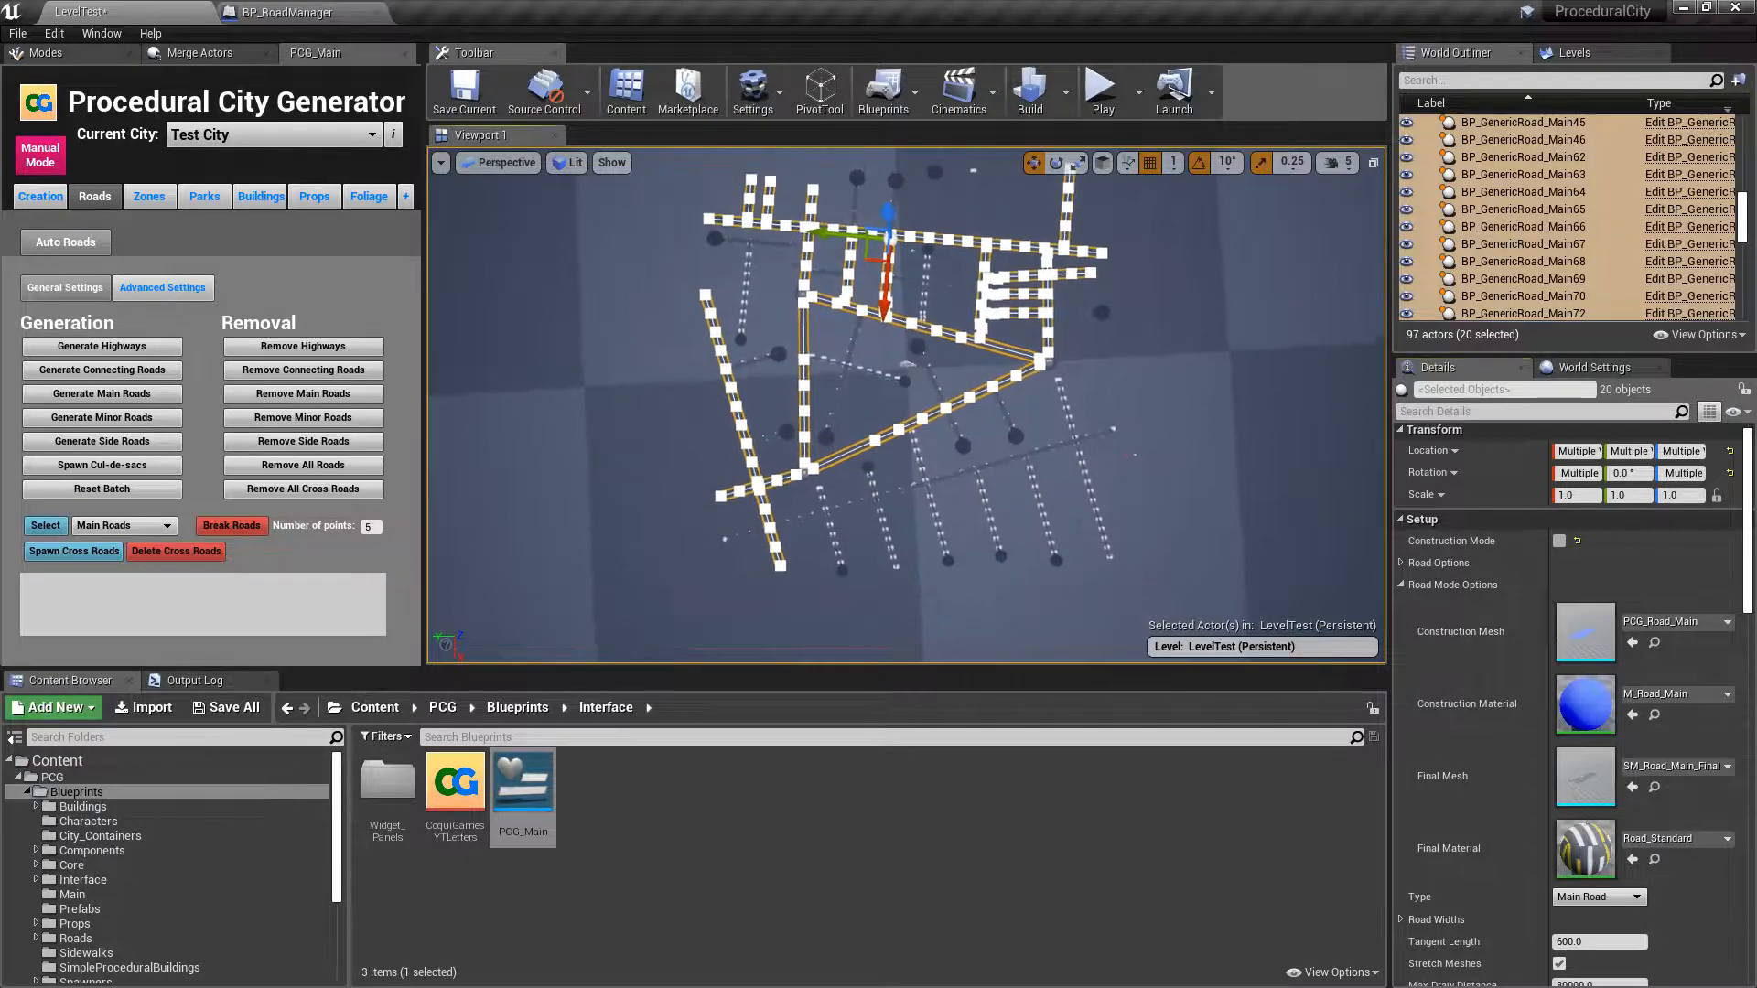
left_click(1261, 316)
- Examine the finished road network, checking how the cul-de-sacs connect to their roads, up close and from above
key("f")
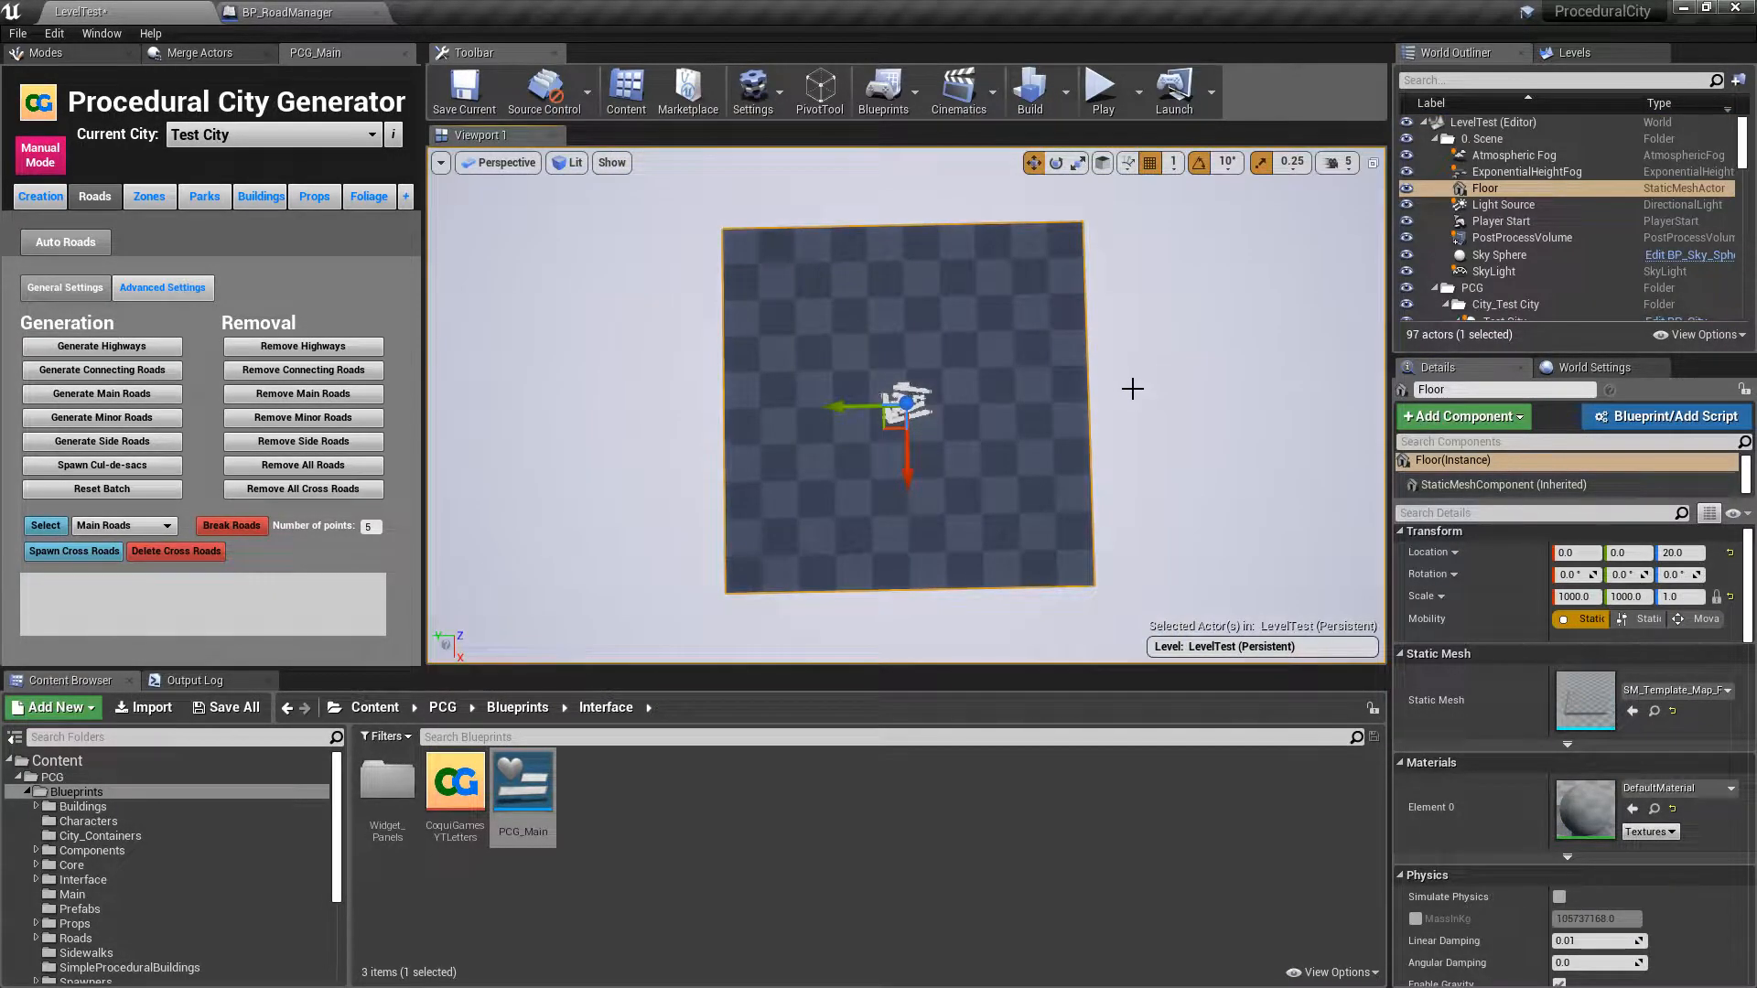
right_click_drag(1133, 389, 1255, 346)
key("w")
left_click(1339, 162)
key("w")
right_click_drag(1313, 254, 1313, 253)
left_click(1339, 162)
right_click_drag(1110, 439, 1110, 439)
key("w")
key("g")
key("w")
key("w")
key("s")
right_click_drag(1192, 524, 1193, 524)
key("w")
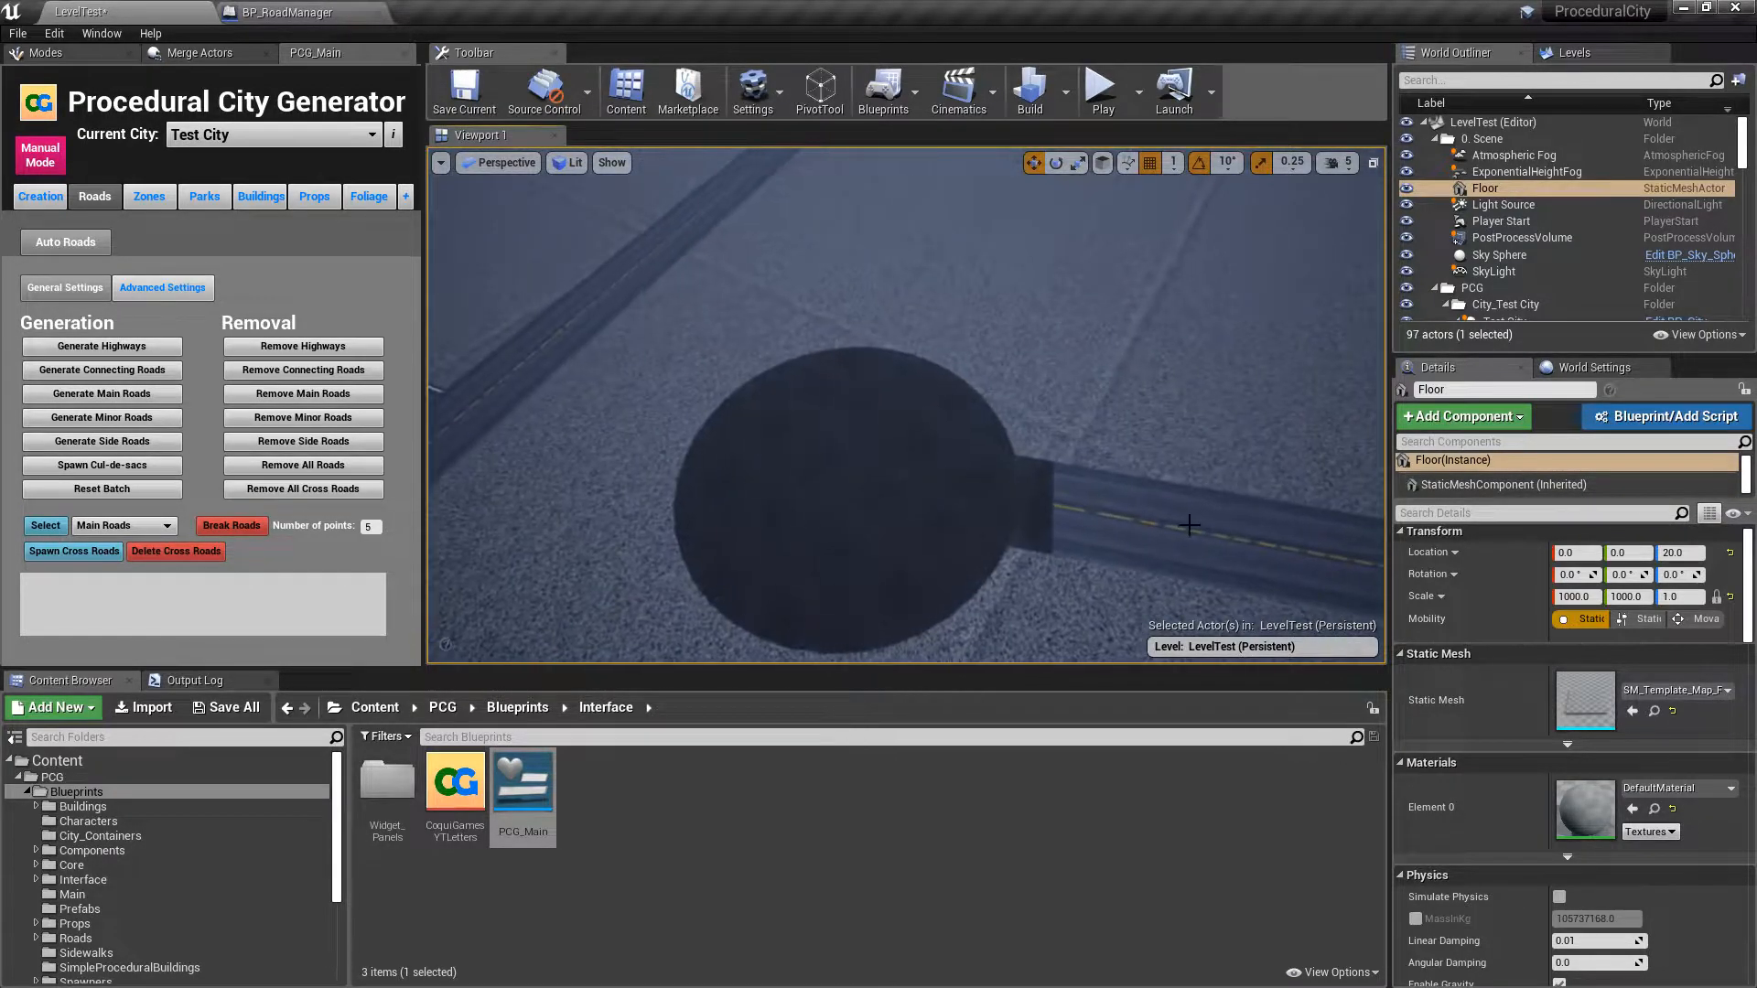
key("s")
right_click_drag(927, 420, 927, 420)
key("g")
key("s")
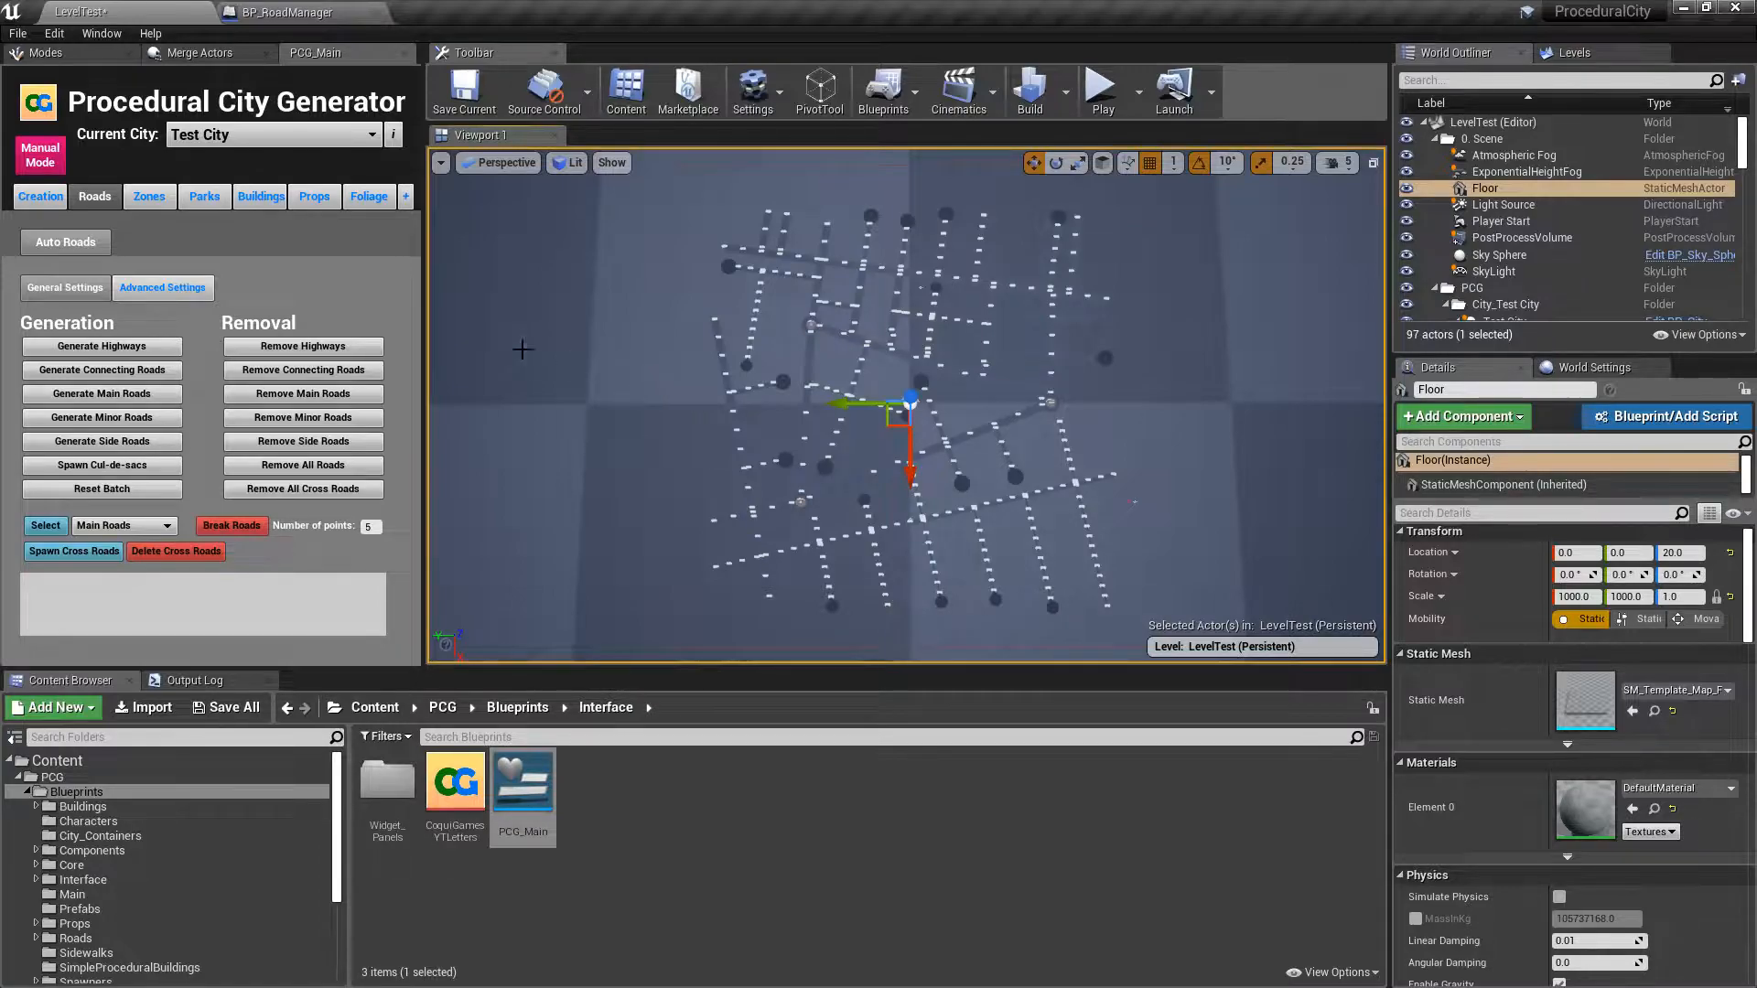
- Spawn the cul-de-sac buildings for Test City, keeping the Complex spawn check
left_click(261, 196)
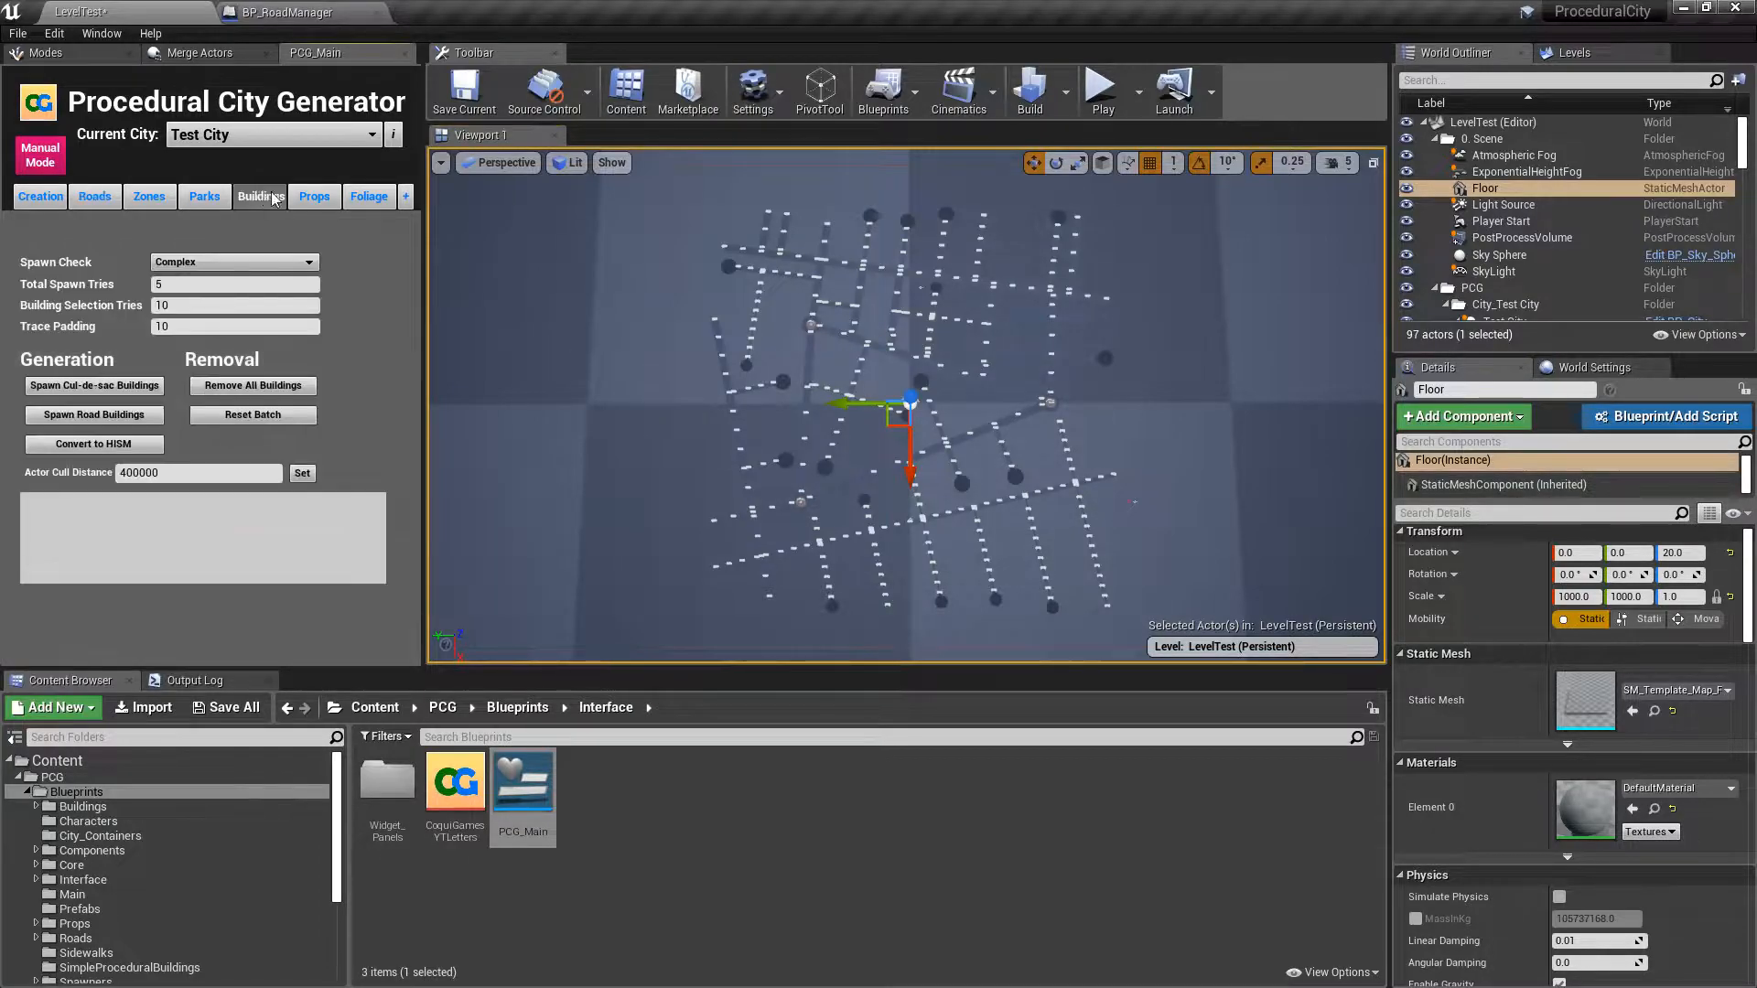
left_click(69, 388)
key("w")
right_click_drag(906, 402, 915, 293)
right_click_drag(762, 330, 901, 412)
key("w")
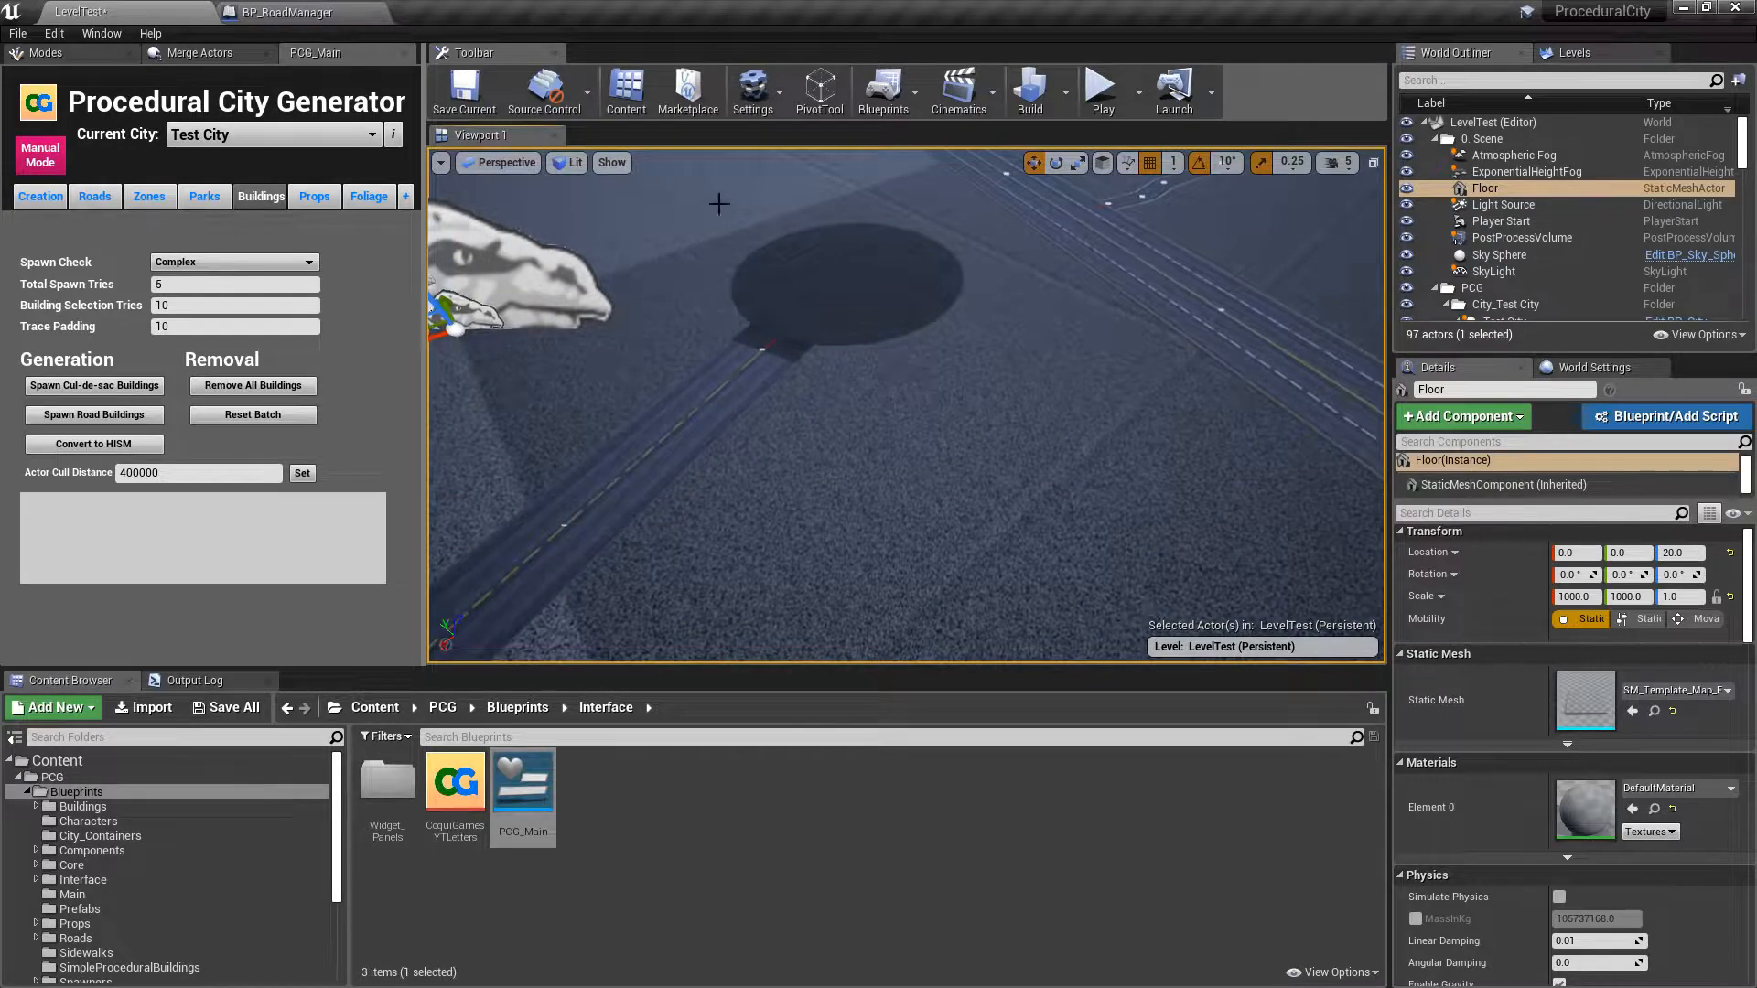
scroll(1020, 295, "down", 5)
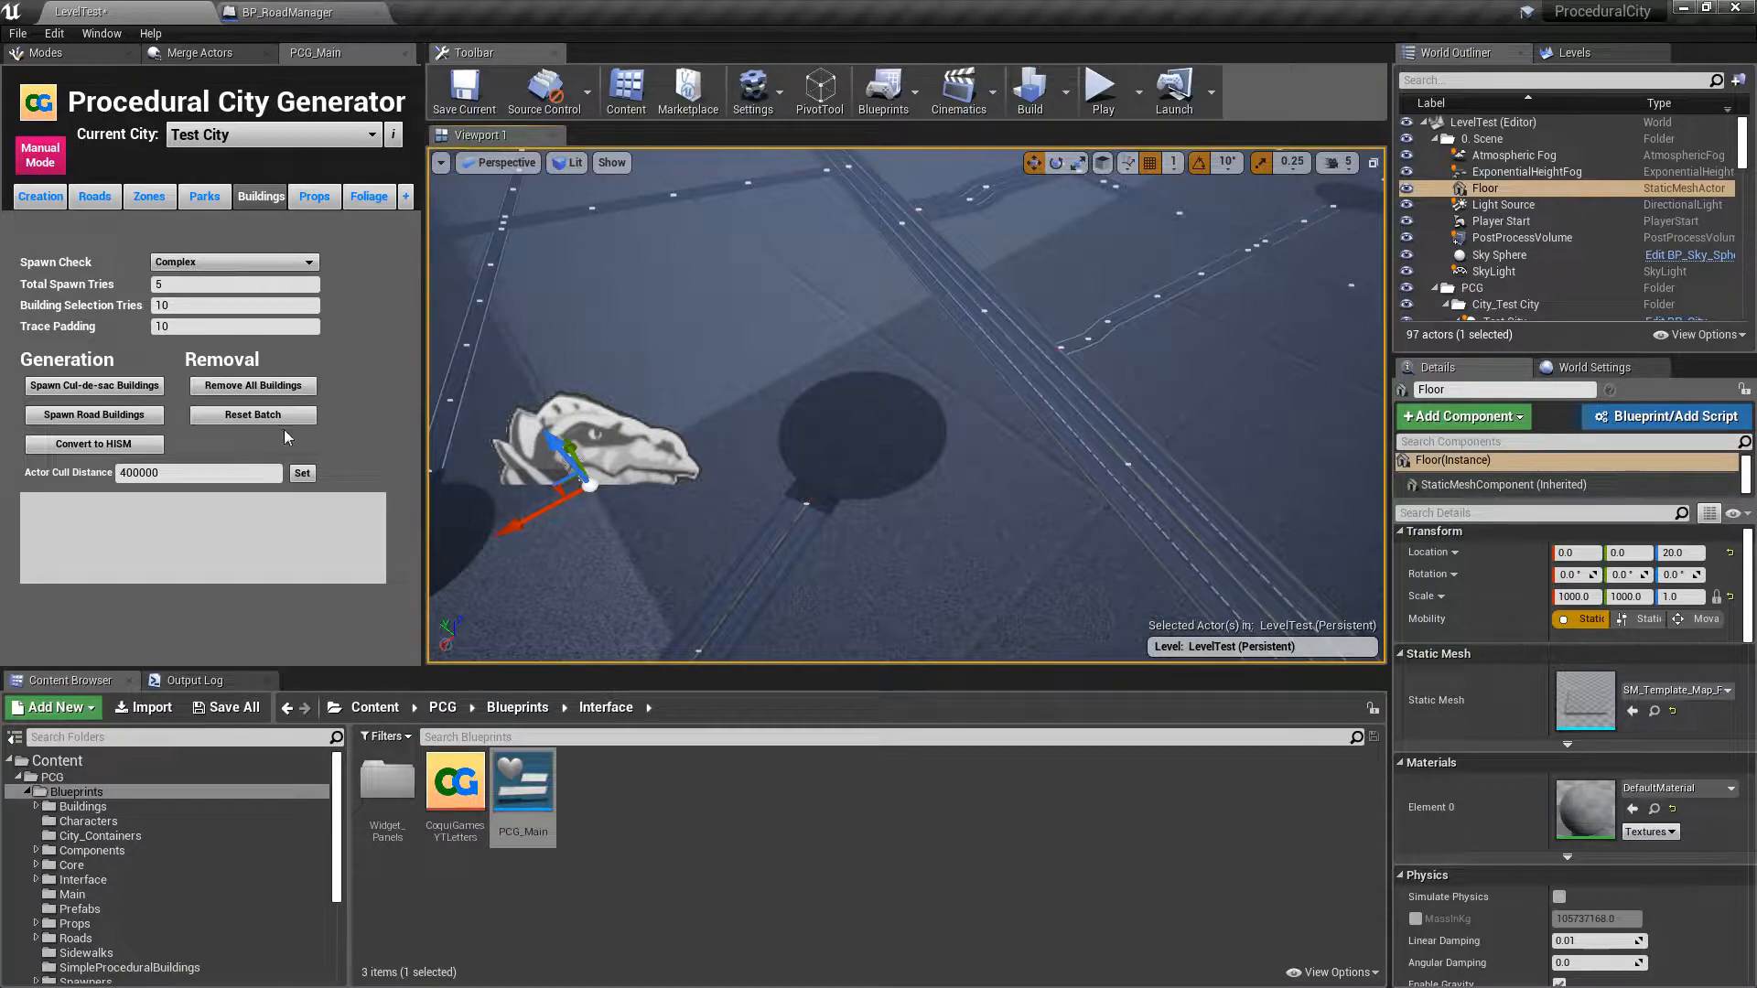
left_click(106, 385)
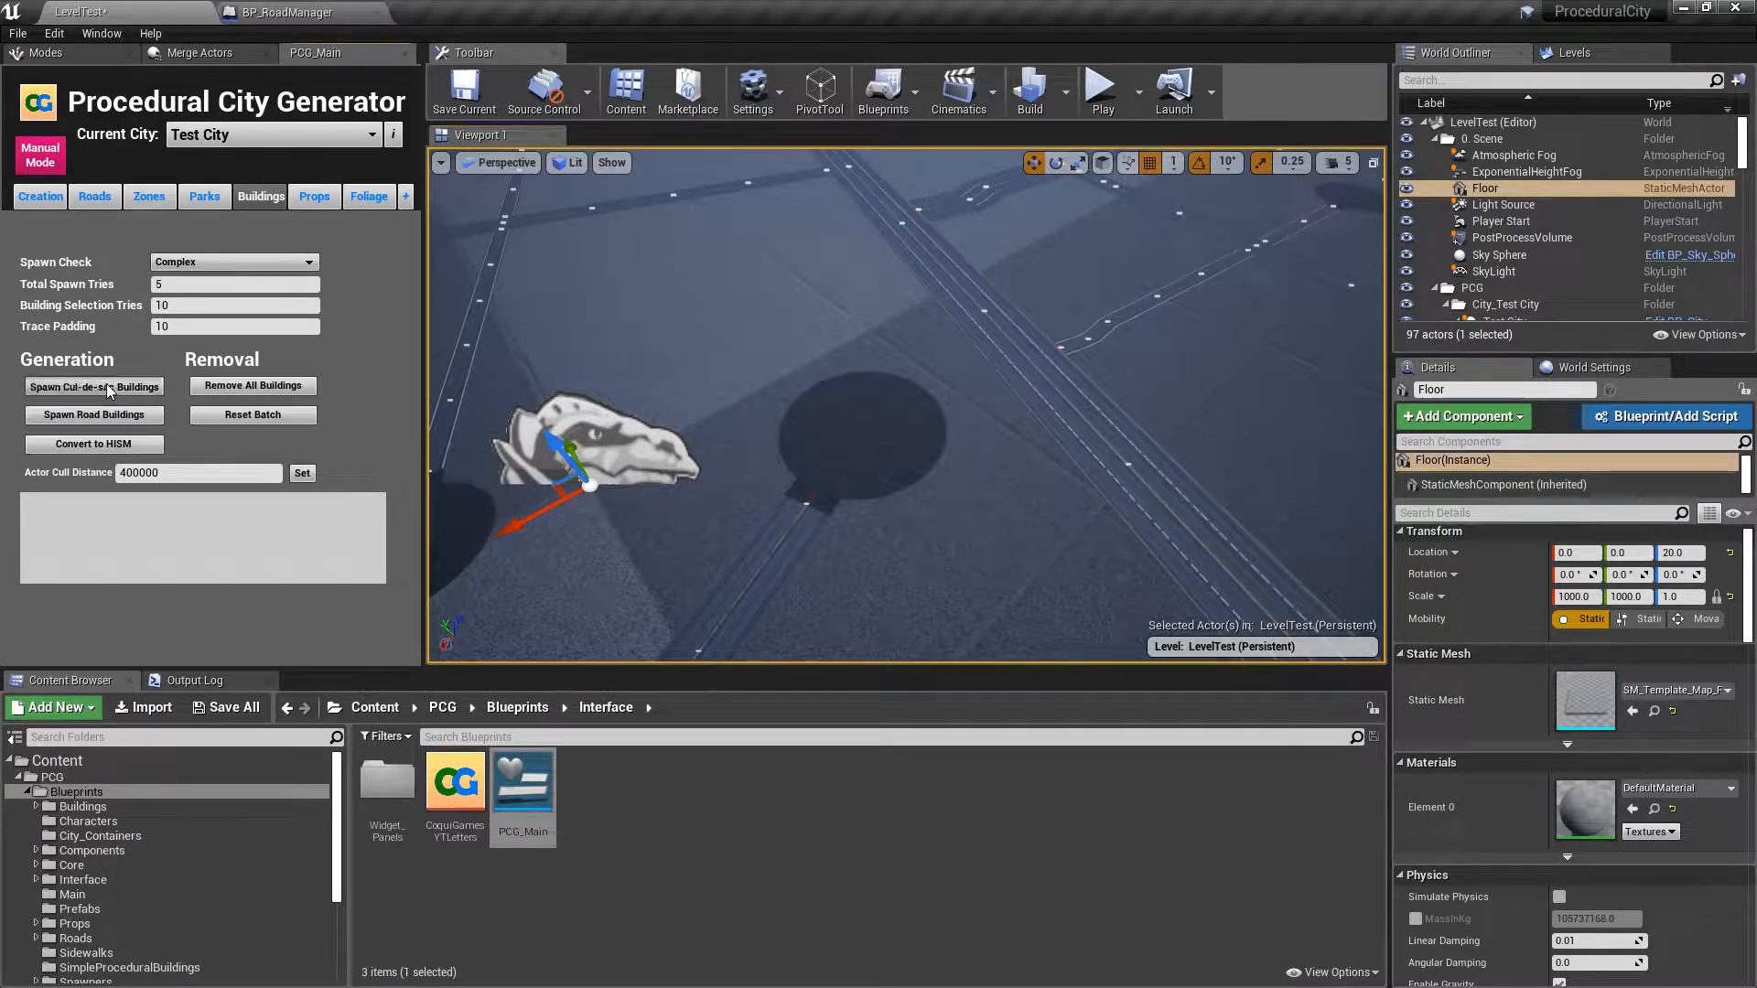
- Examine how the spawned houses are arranged around the cul-de-sacs
right_click_drag(640, 412, 1052, 384)
key("w")
key("w")
key("s")
key("w")
key("w")
key("w")
right_click_drag(1015, 540, 1116, 568)
key("s")
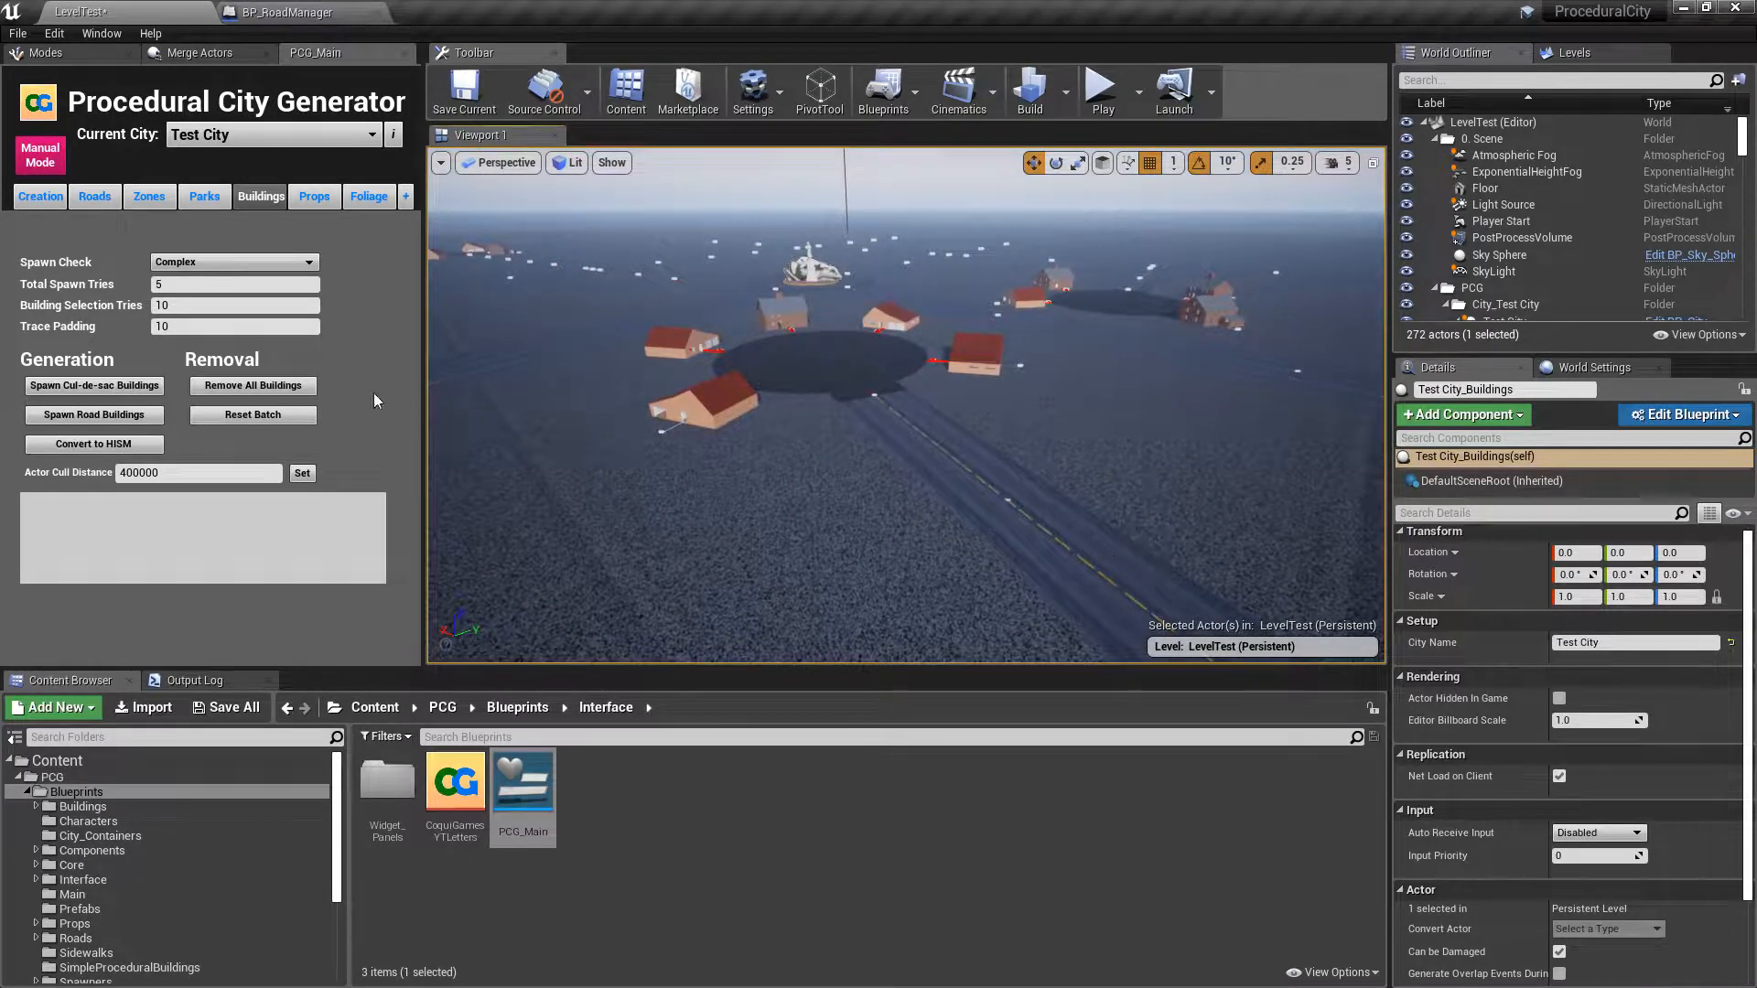
- Spawn buildings along the city's roads and look over the result near a main road and a cul-de-sac
left_click(74, 416)
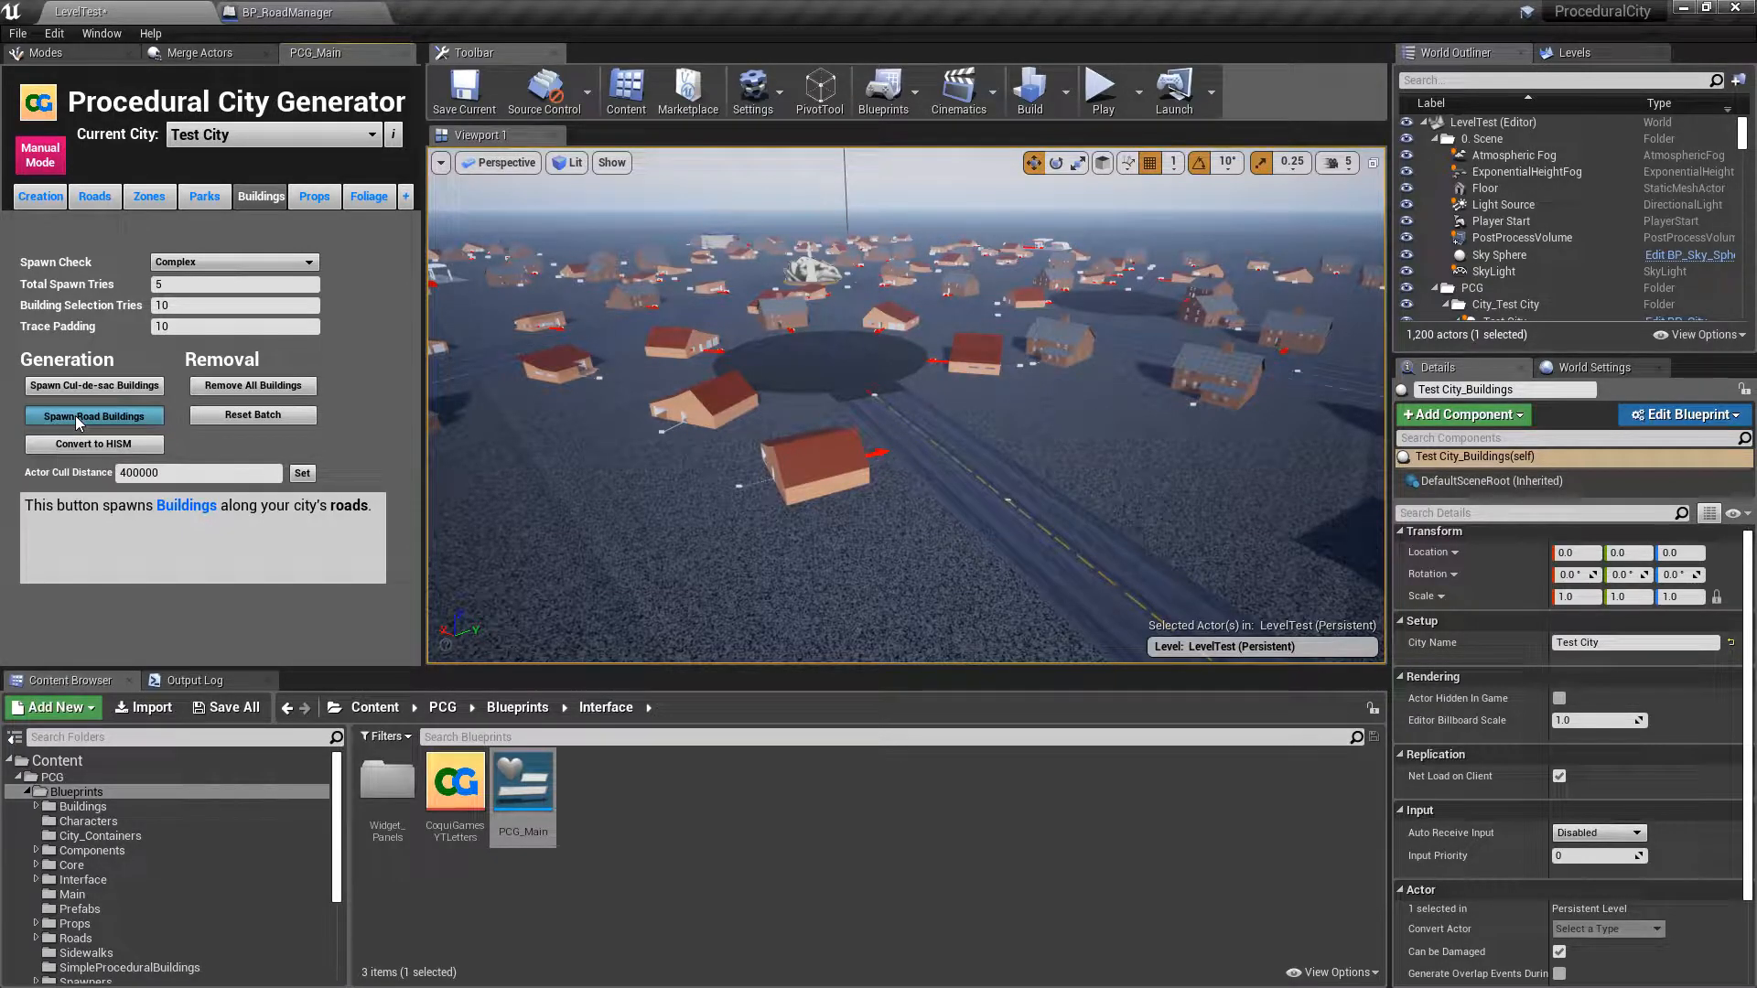
right_click_drag(906, 403, 796, 458)
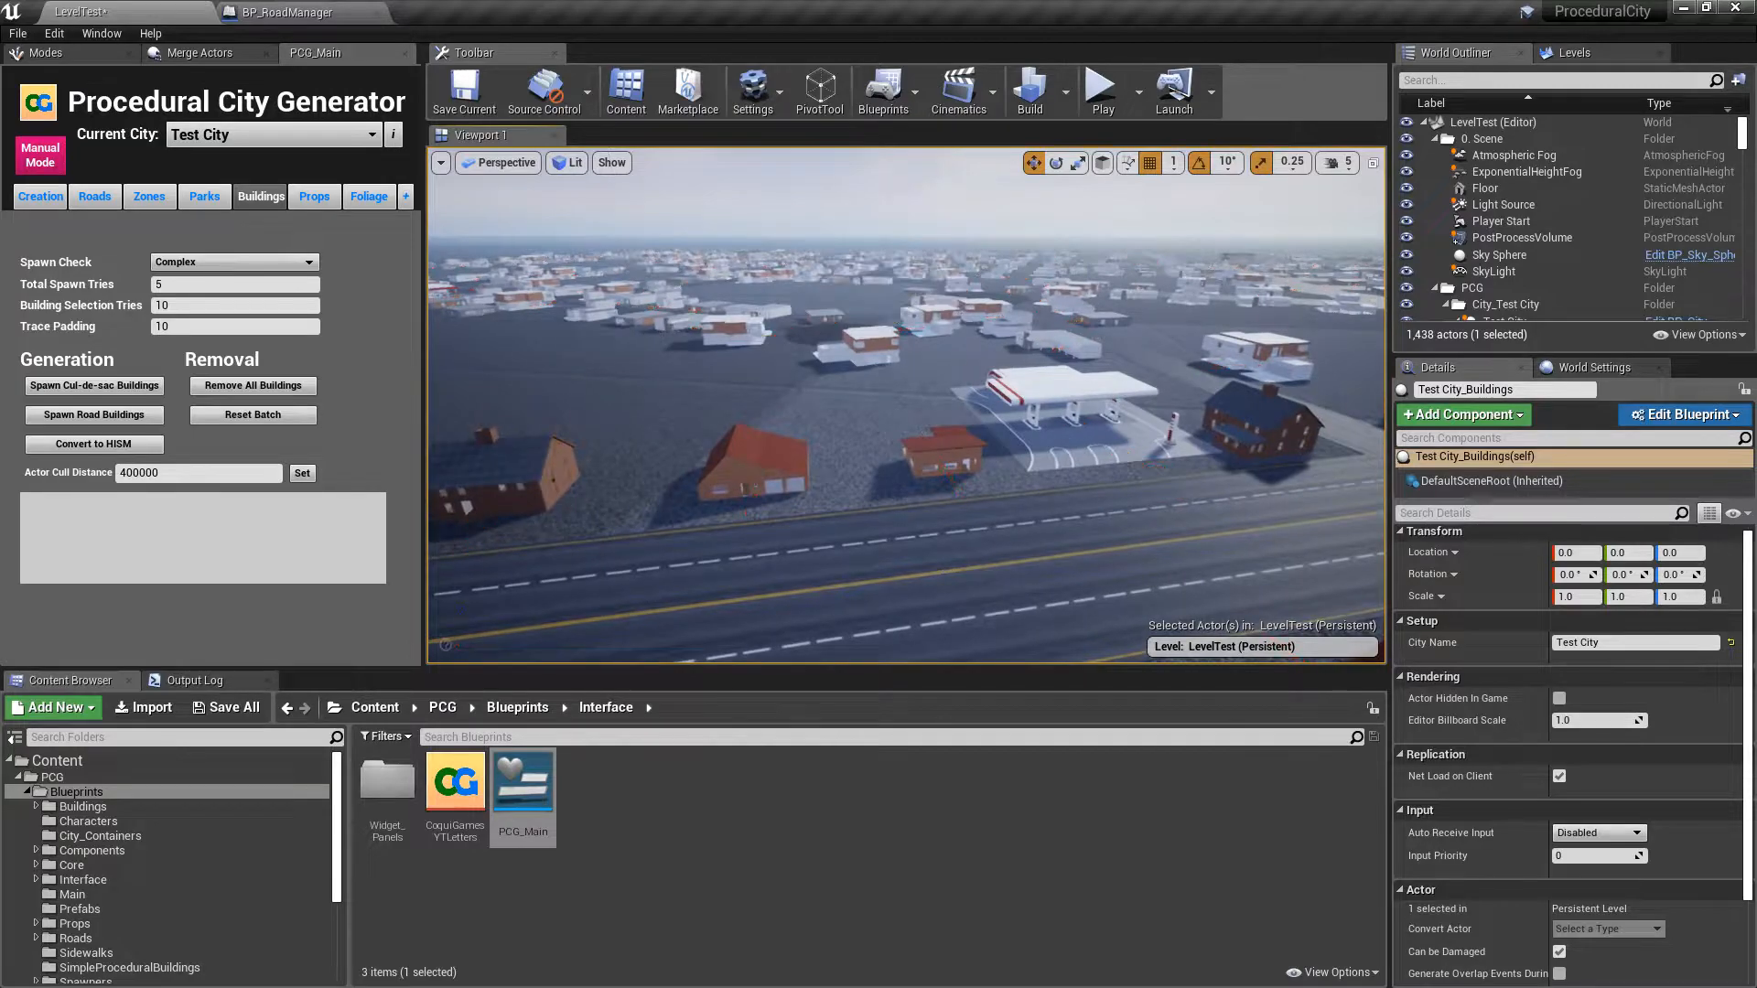
mouse_move(906, 406)
right_mouse_down()
mouse_move(906, 314)
mouse_move(915, 406)
mouse_move(979, 442)
mouse_move(943, 430)
mouse_move(1048, 394)
mouse_move(957, 425)
mouse_move(906, 371)
mouse_move(901, 403)
mouse_move(924, 394)
mouse_move(915, 366)
mouse_move(911, 403)
right_mouse_up()
- Spawn fixed props and random props along the city's roads and view them beside the main road
left_click(313, 197)
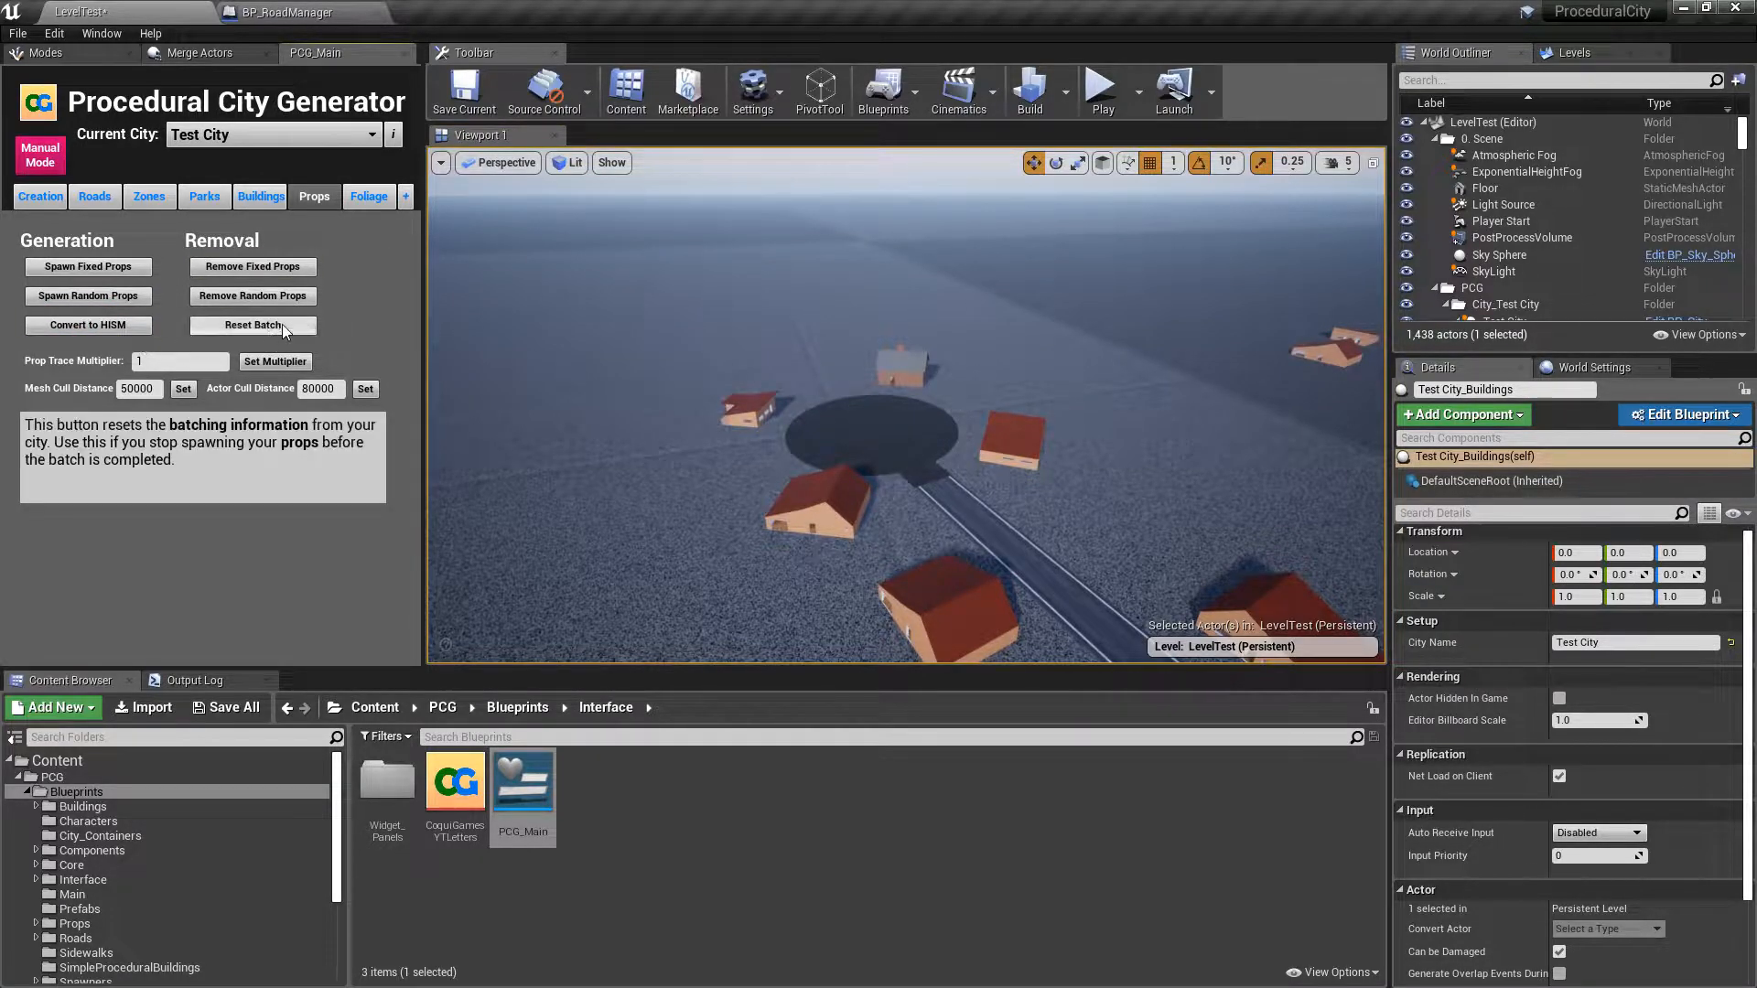
left_click(114, 267)
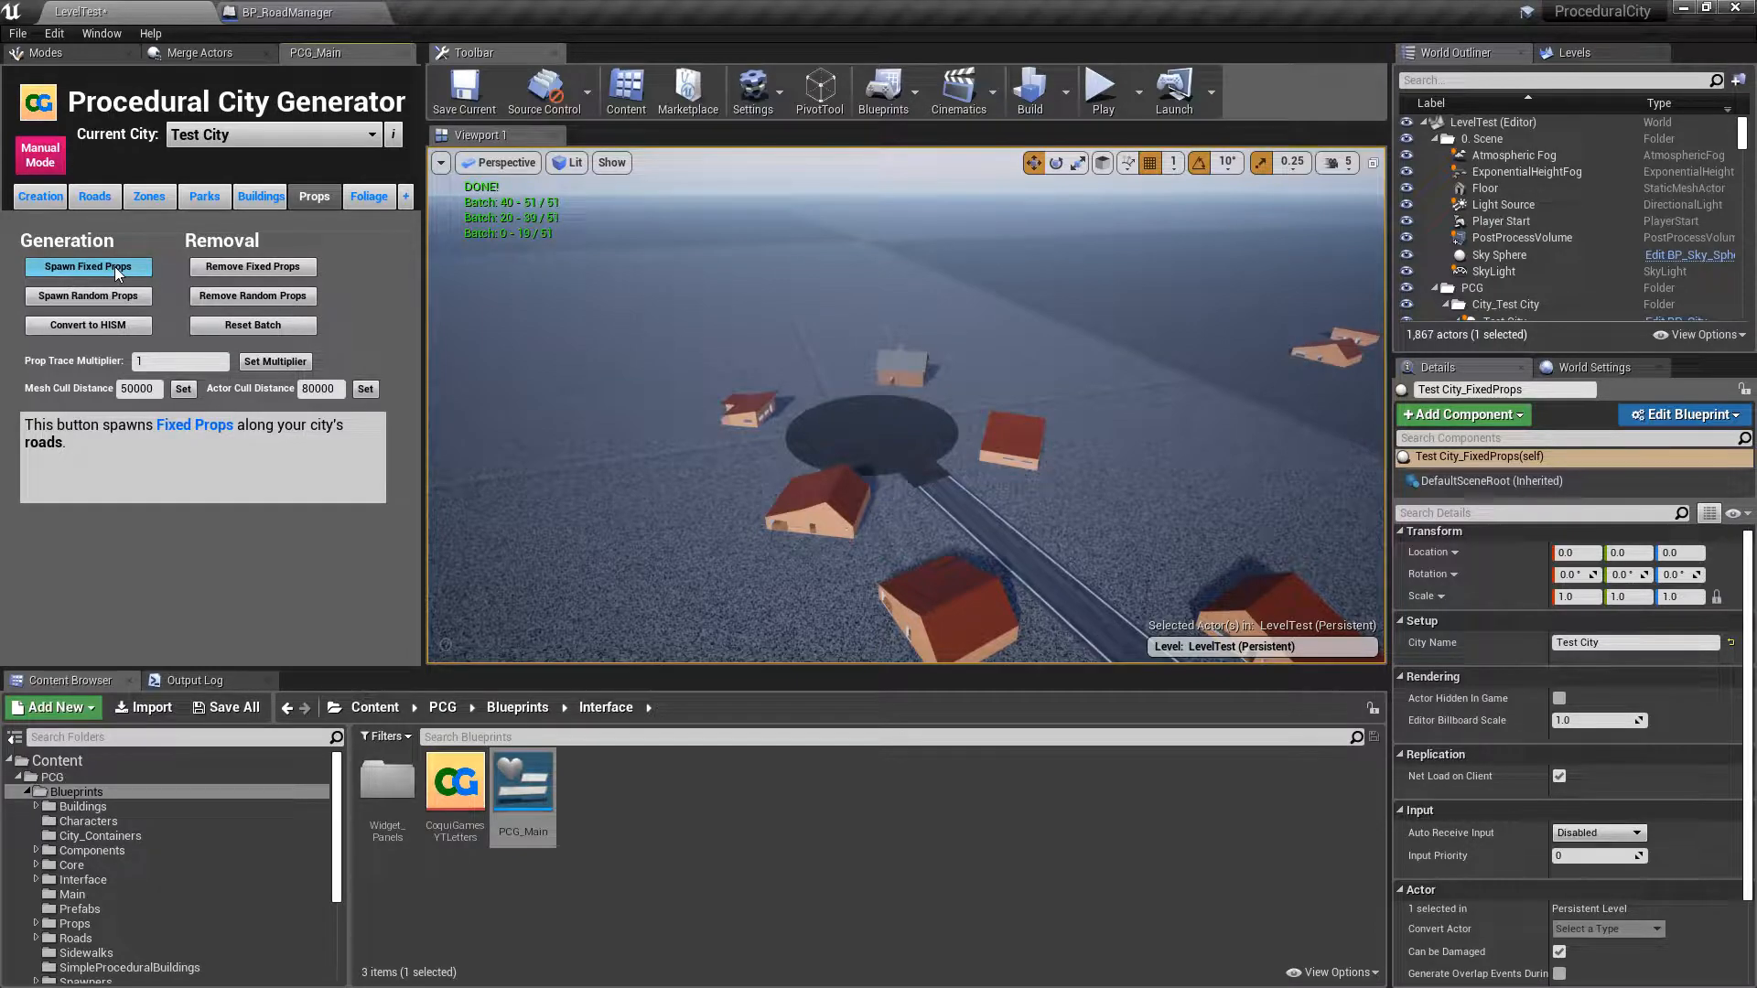
left_click(93, 295)
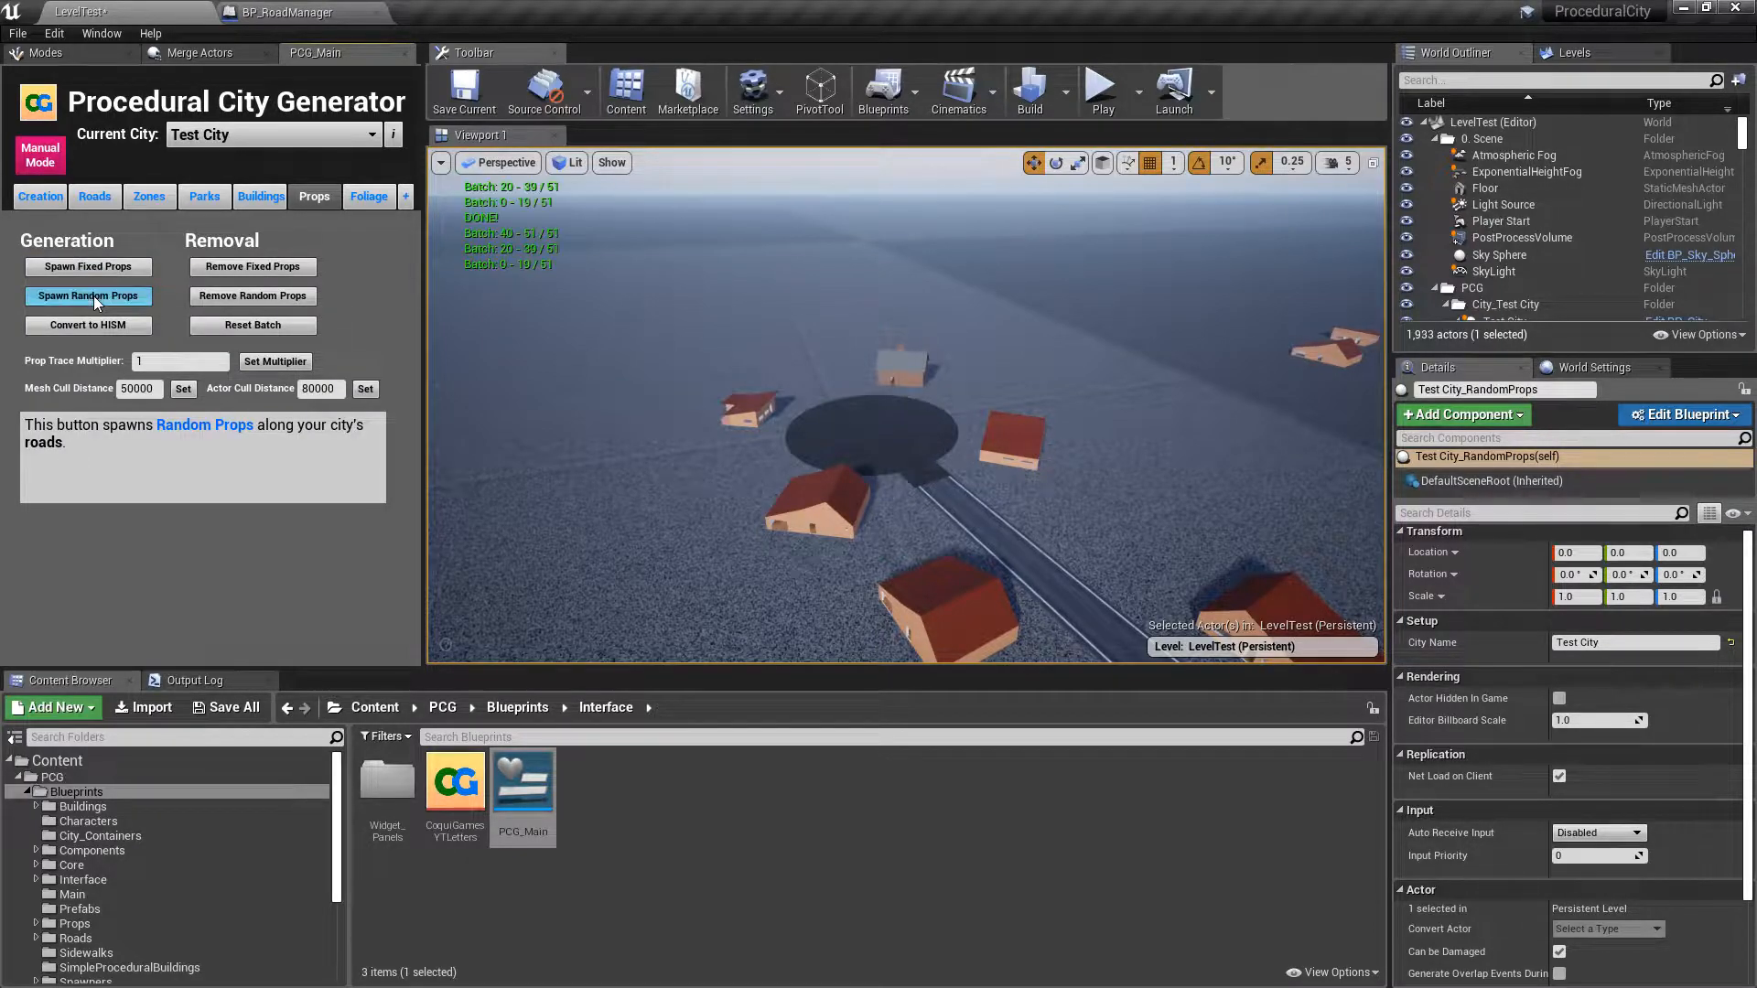
left_click(90, 294)
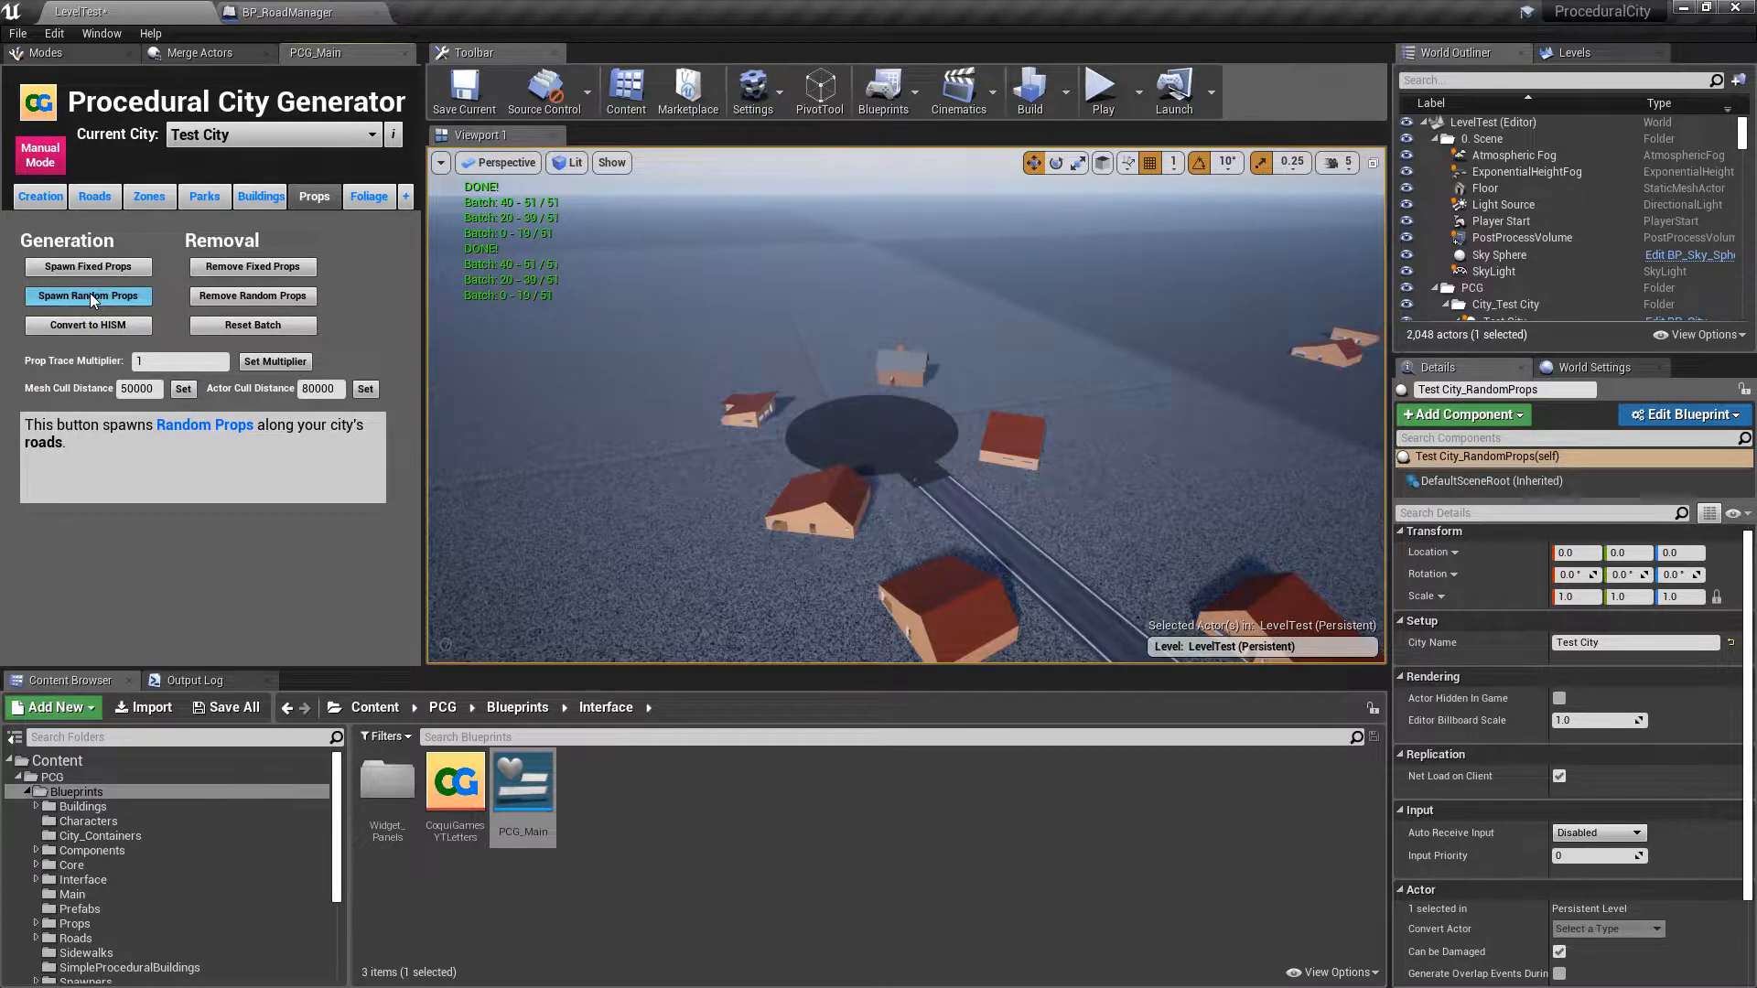
right_click_drag(667, 357, 881, 333)
key("w")
key("s")
key("w")
- Spawn the city foliage along the roads of Test City
left_click(369, 196)
mouse_move(253, 287)
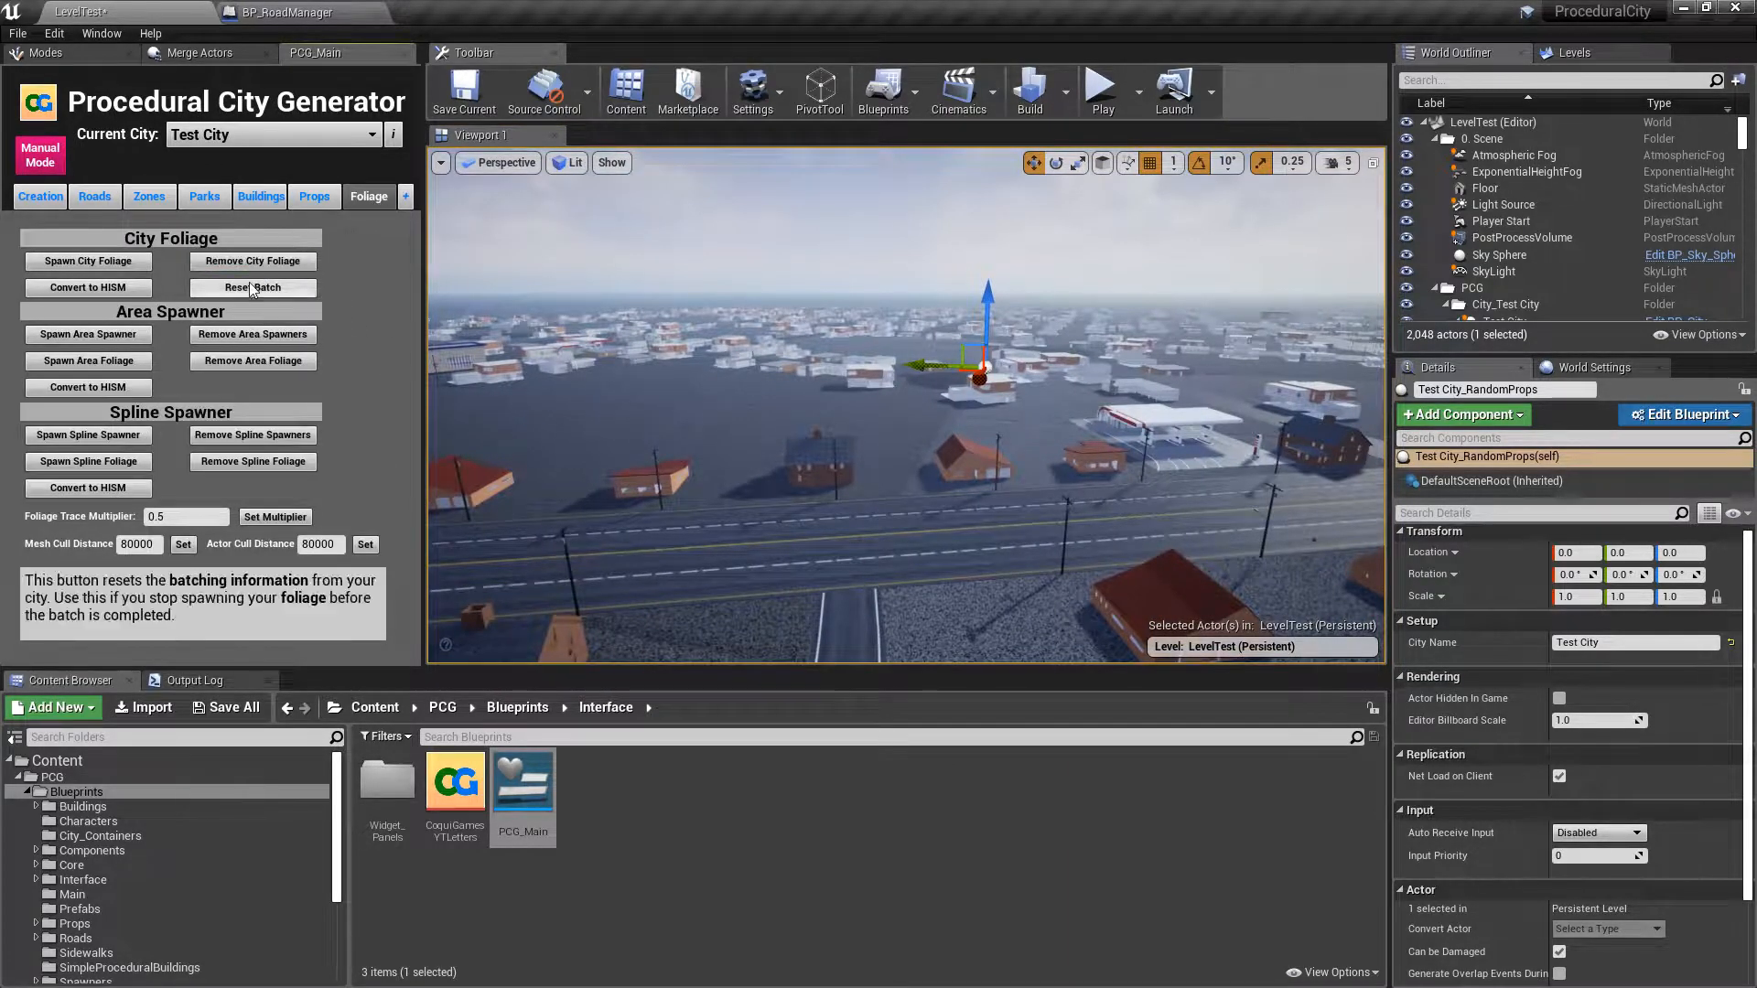
left_click(108, 260)
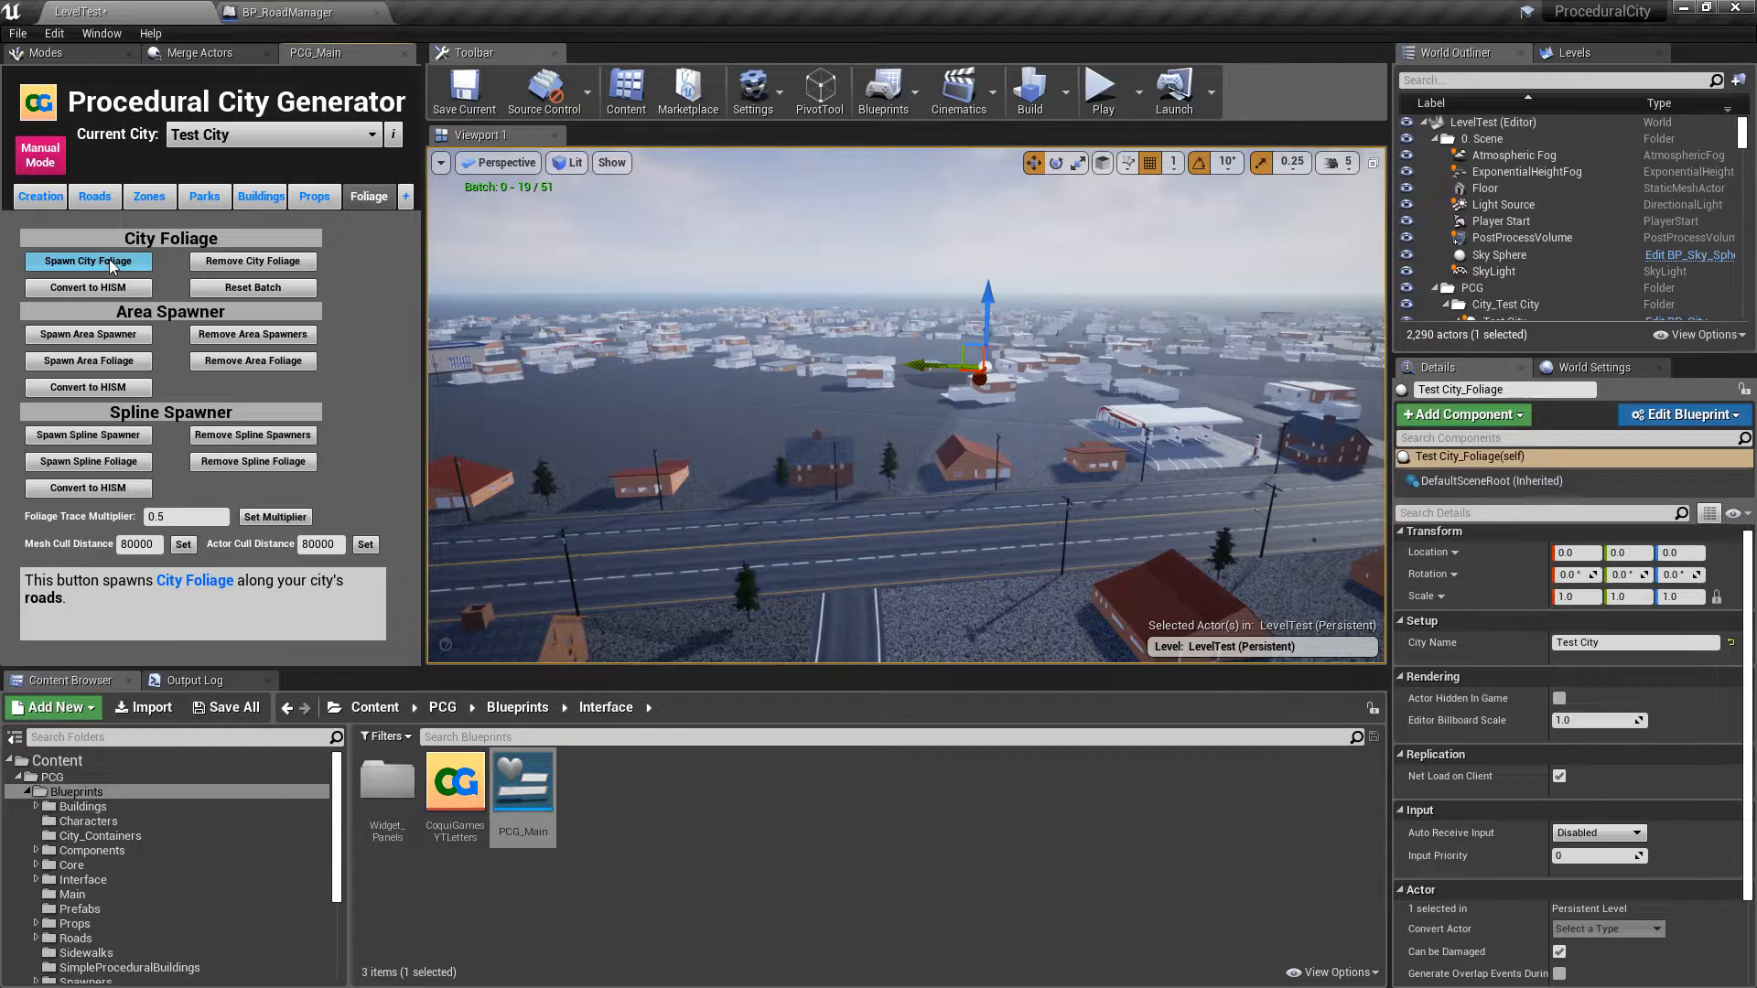
left_click(109, 261)
- Clear the selection and survey the populated city with its buildings, props and trees from street level and overhead
key("w")
right_click_drag(879, 366, 1006, 449)
key("Escape")
key("w")
key("w")
mouse_move(906, 402)
right_mouse_down()
mouse_move(787, 426)
mouse_move(915, 434)
right_mouse_up()
key("e")
right_click_drag(1067, 479, 1048, 540)
key("1")
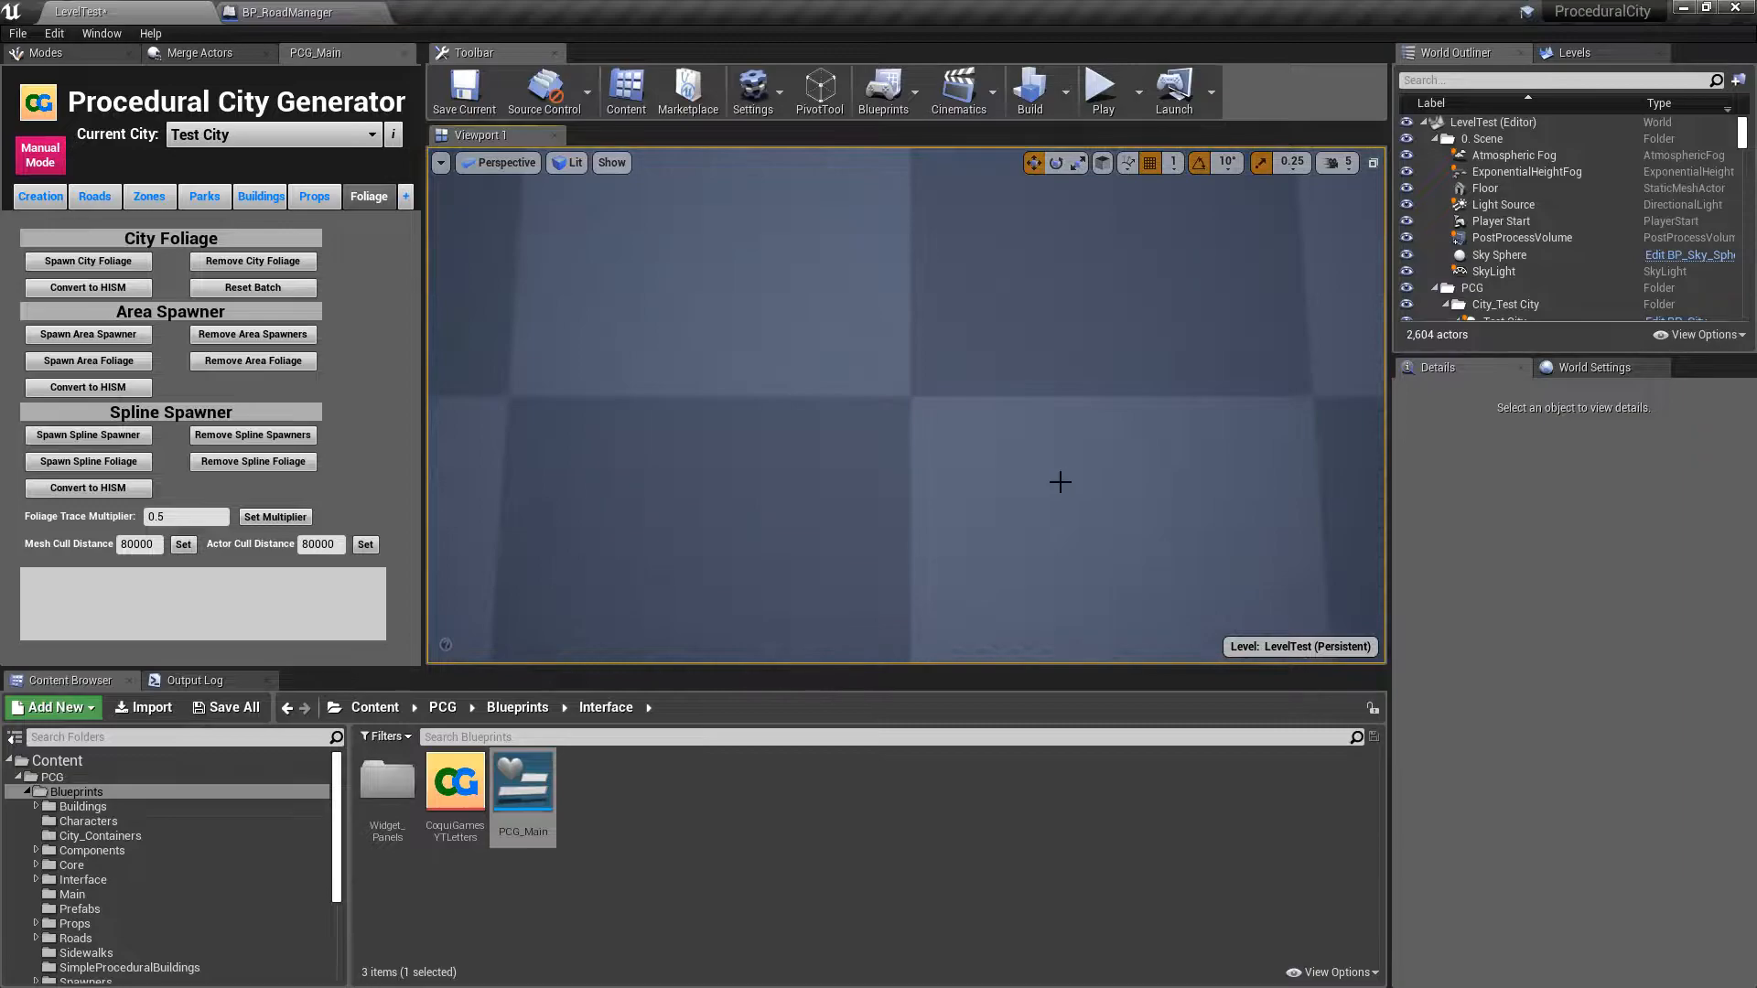
key("w")
right_click_drag(906, 403, 970, 393)
key("a")
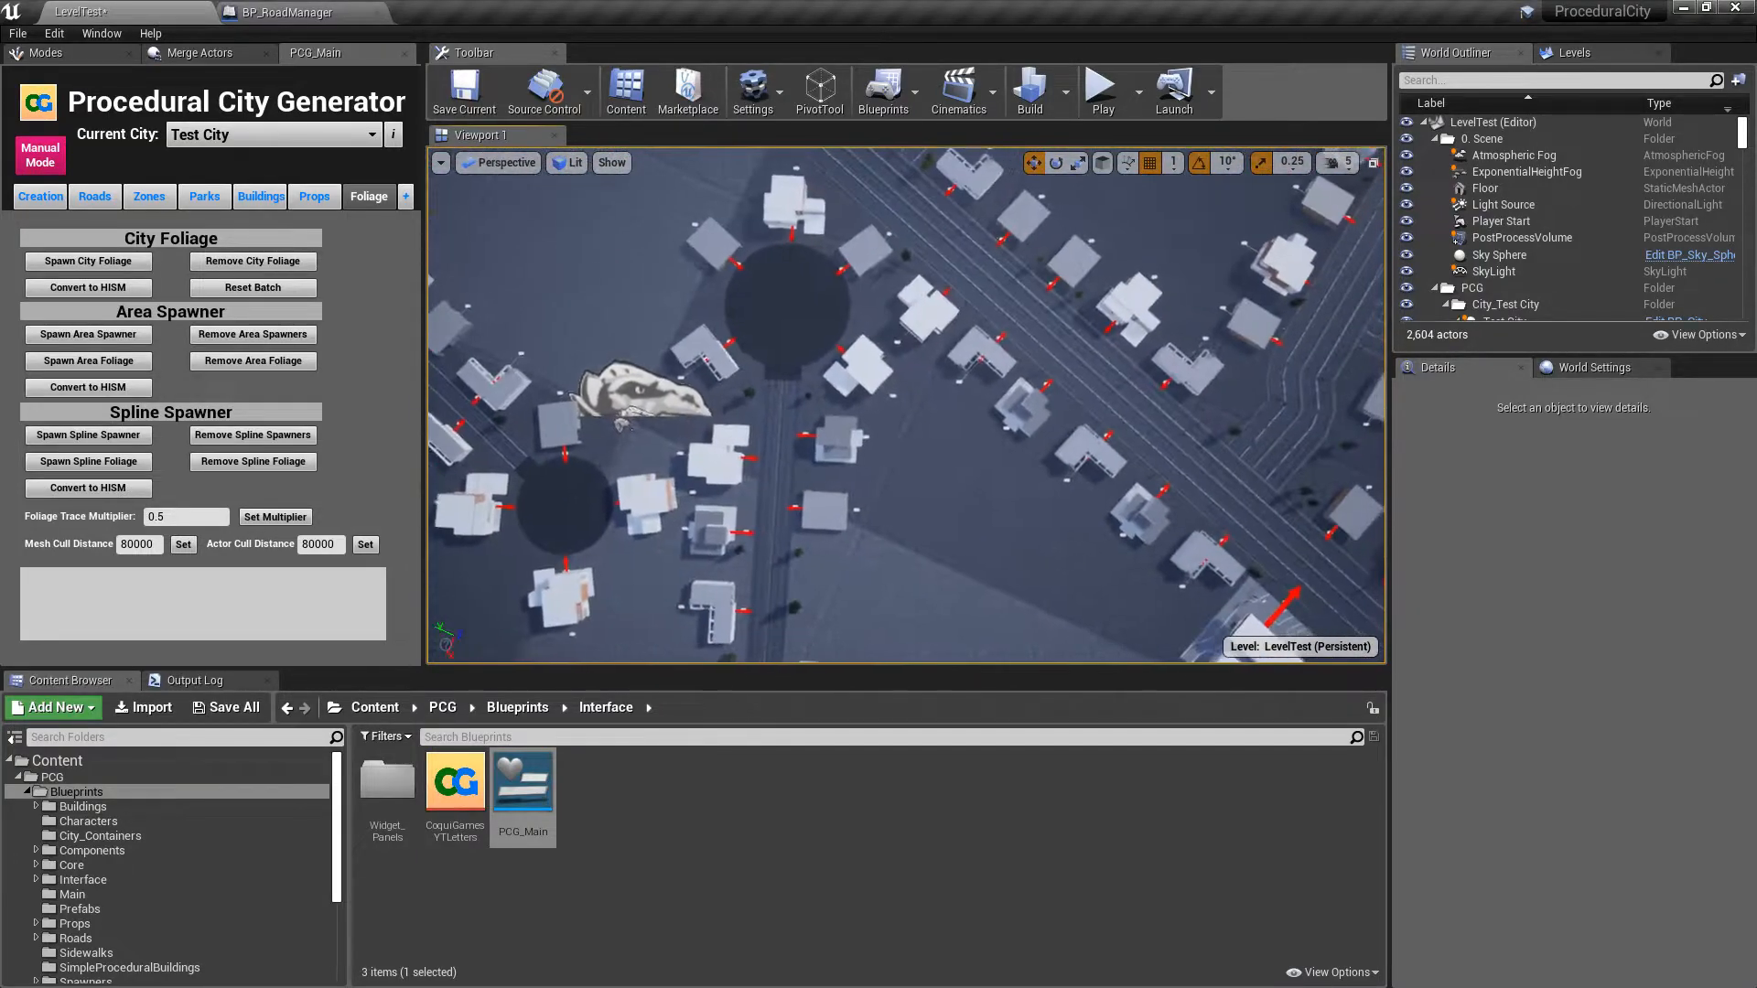
- Examine the building placement around several cul-de-sacs, including those close to main roads and near the roundabout
right_click_drag(906, 402, 1116, 435)
key("w")
key("s")
key("w")
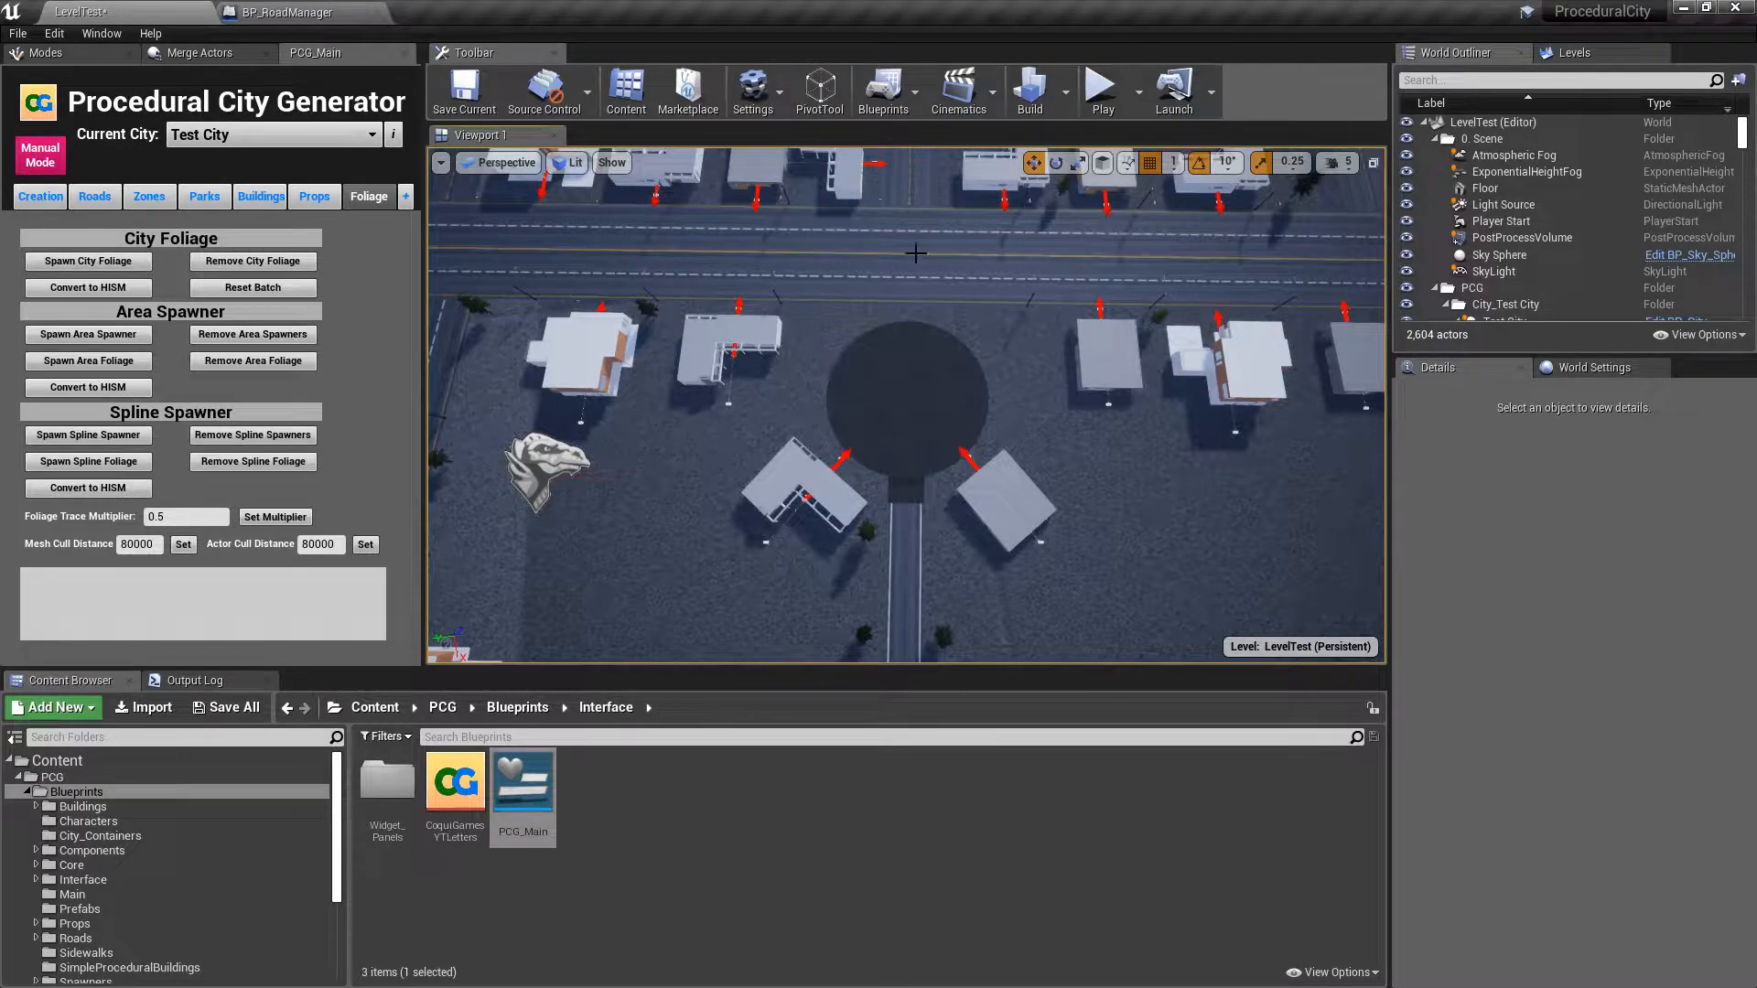
mouse_move(1139, 429)
right_mouse_down()
mouse_move(1089, 432)
mouse_move(1133, 431)
right_mouse_up()
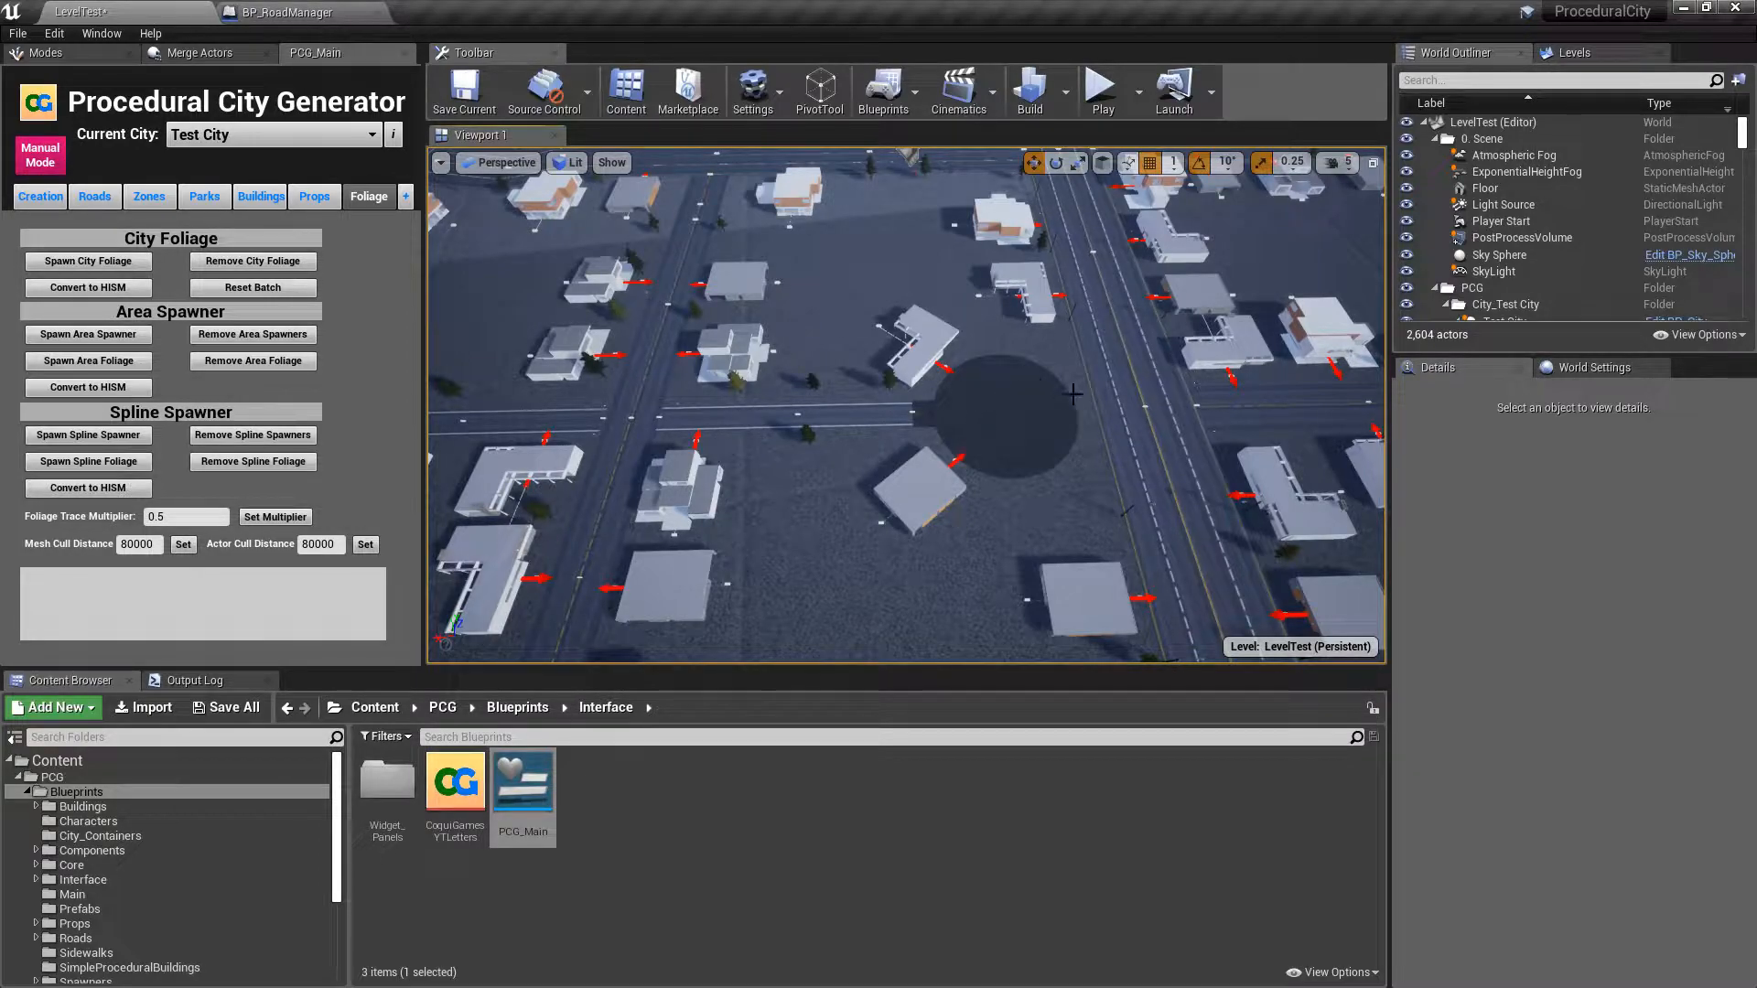
right_click_drag(966, 401, 1043, 411)
key("w")
key("w")
key("w")
key("s")
key("w")
key("s")
key("w")
key("w")
key("s")
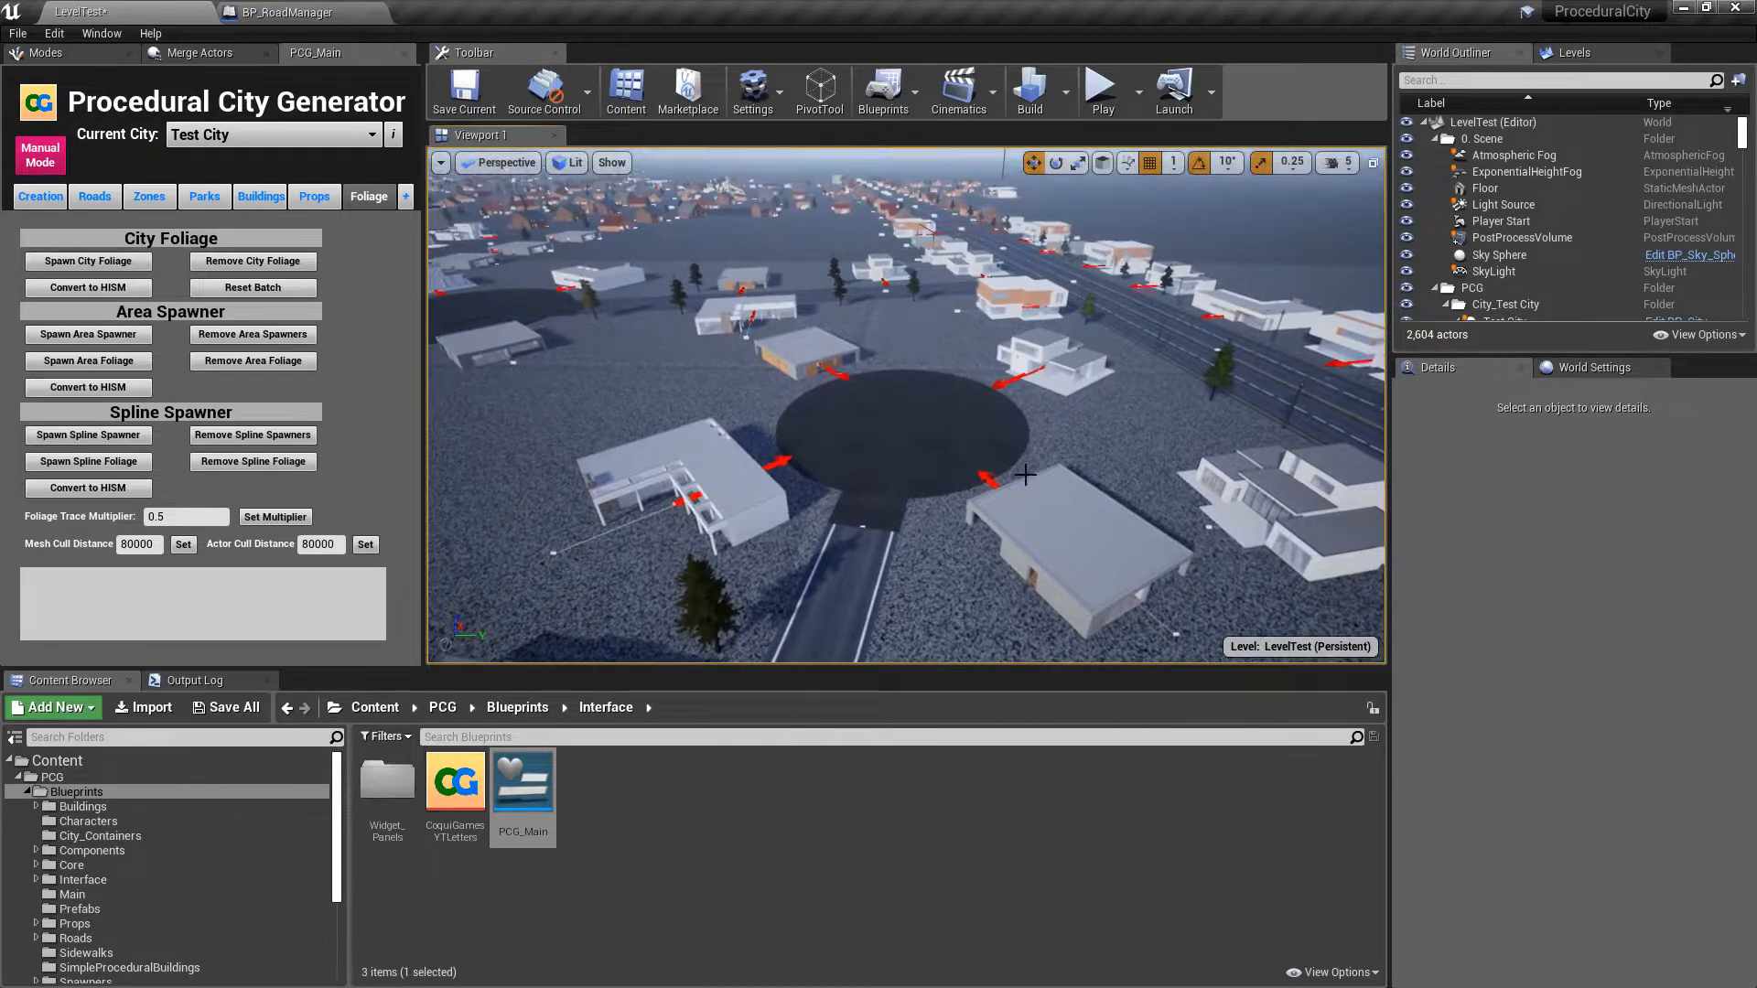
key("s")
right_click_drag(1050, 542, 1087, 501)
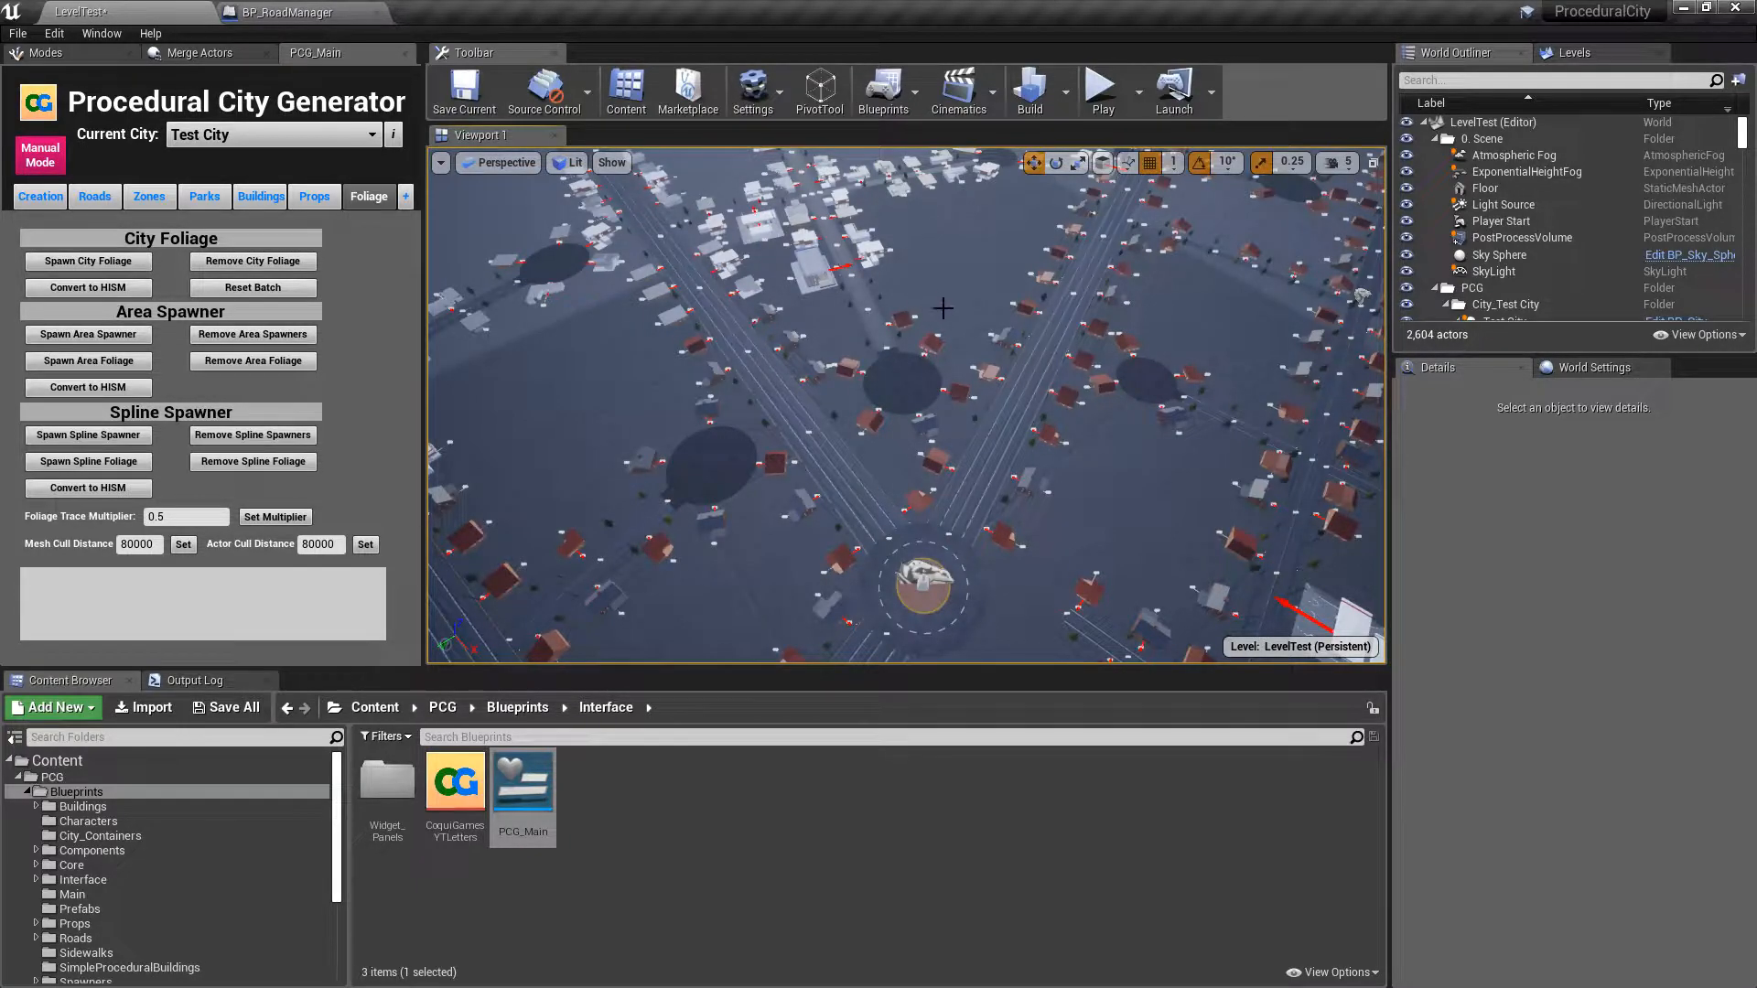
right_click_drag(928, 300, 1055, 334)
key("w")
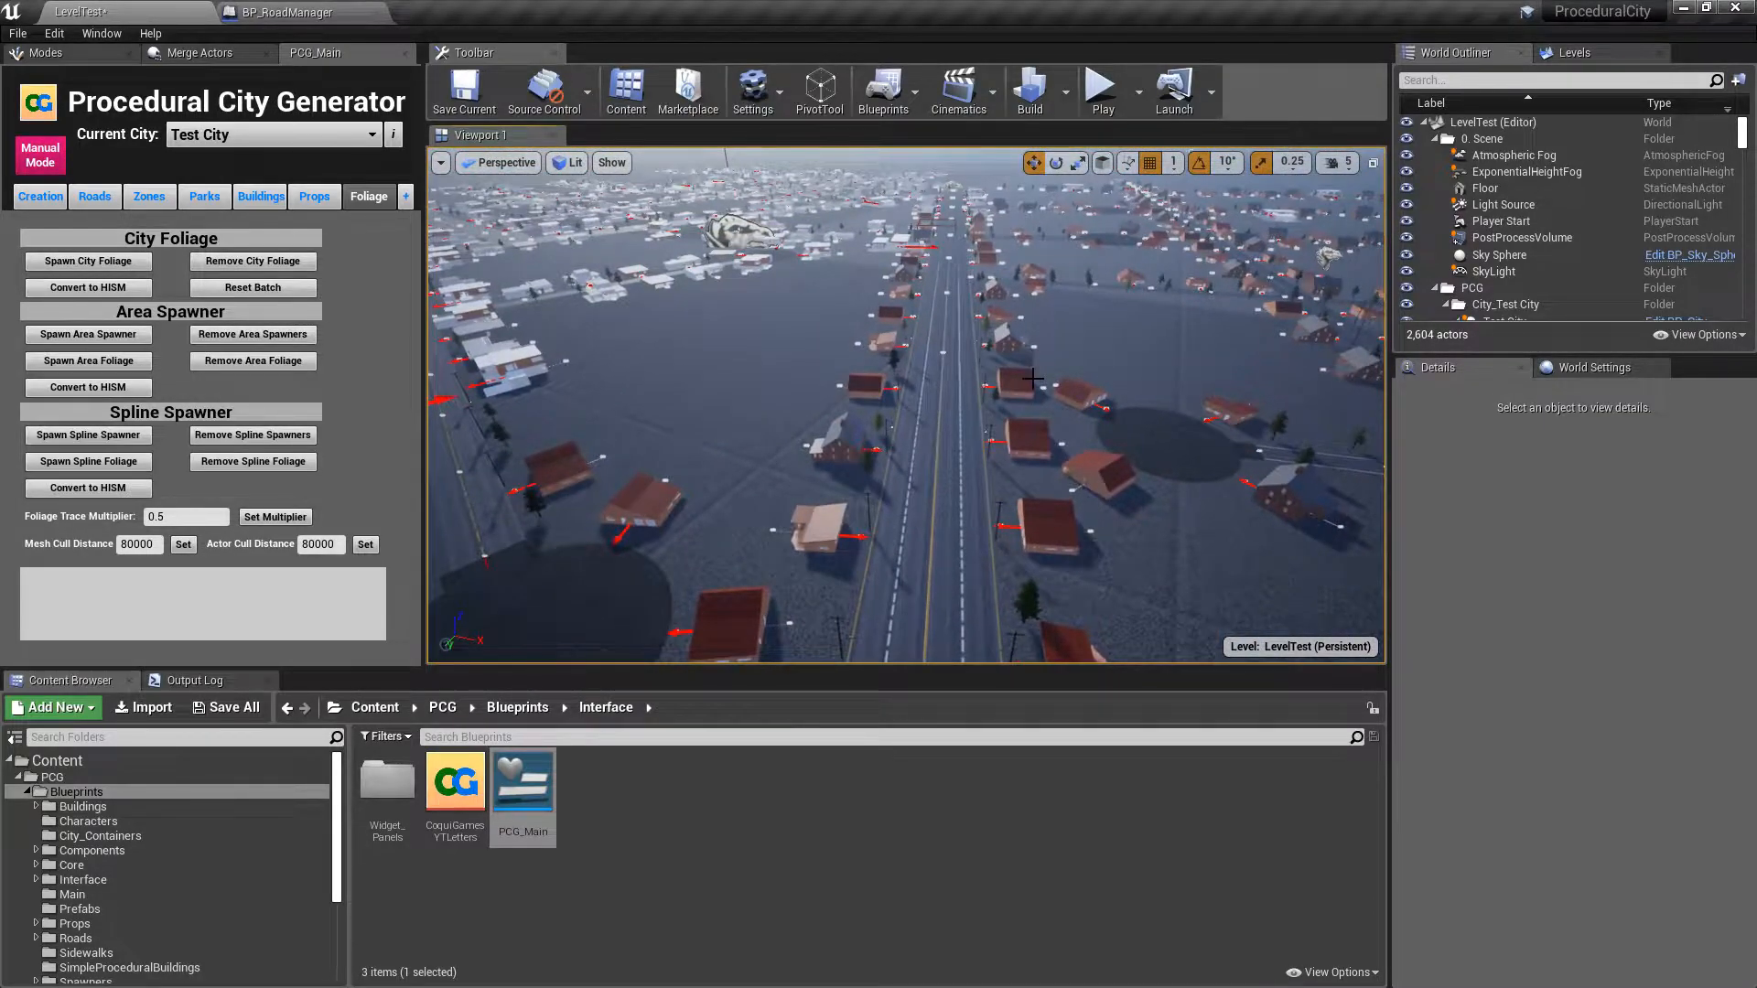
- Examine the houses around a cul-de-sac beside the main road and review the general and advanced road settings
right_click_drag(911, 376, 935, 368)
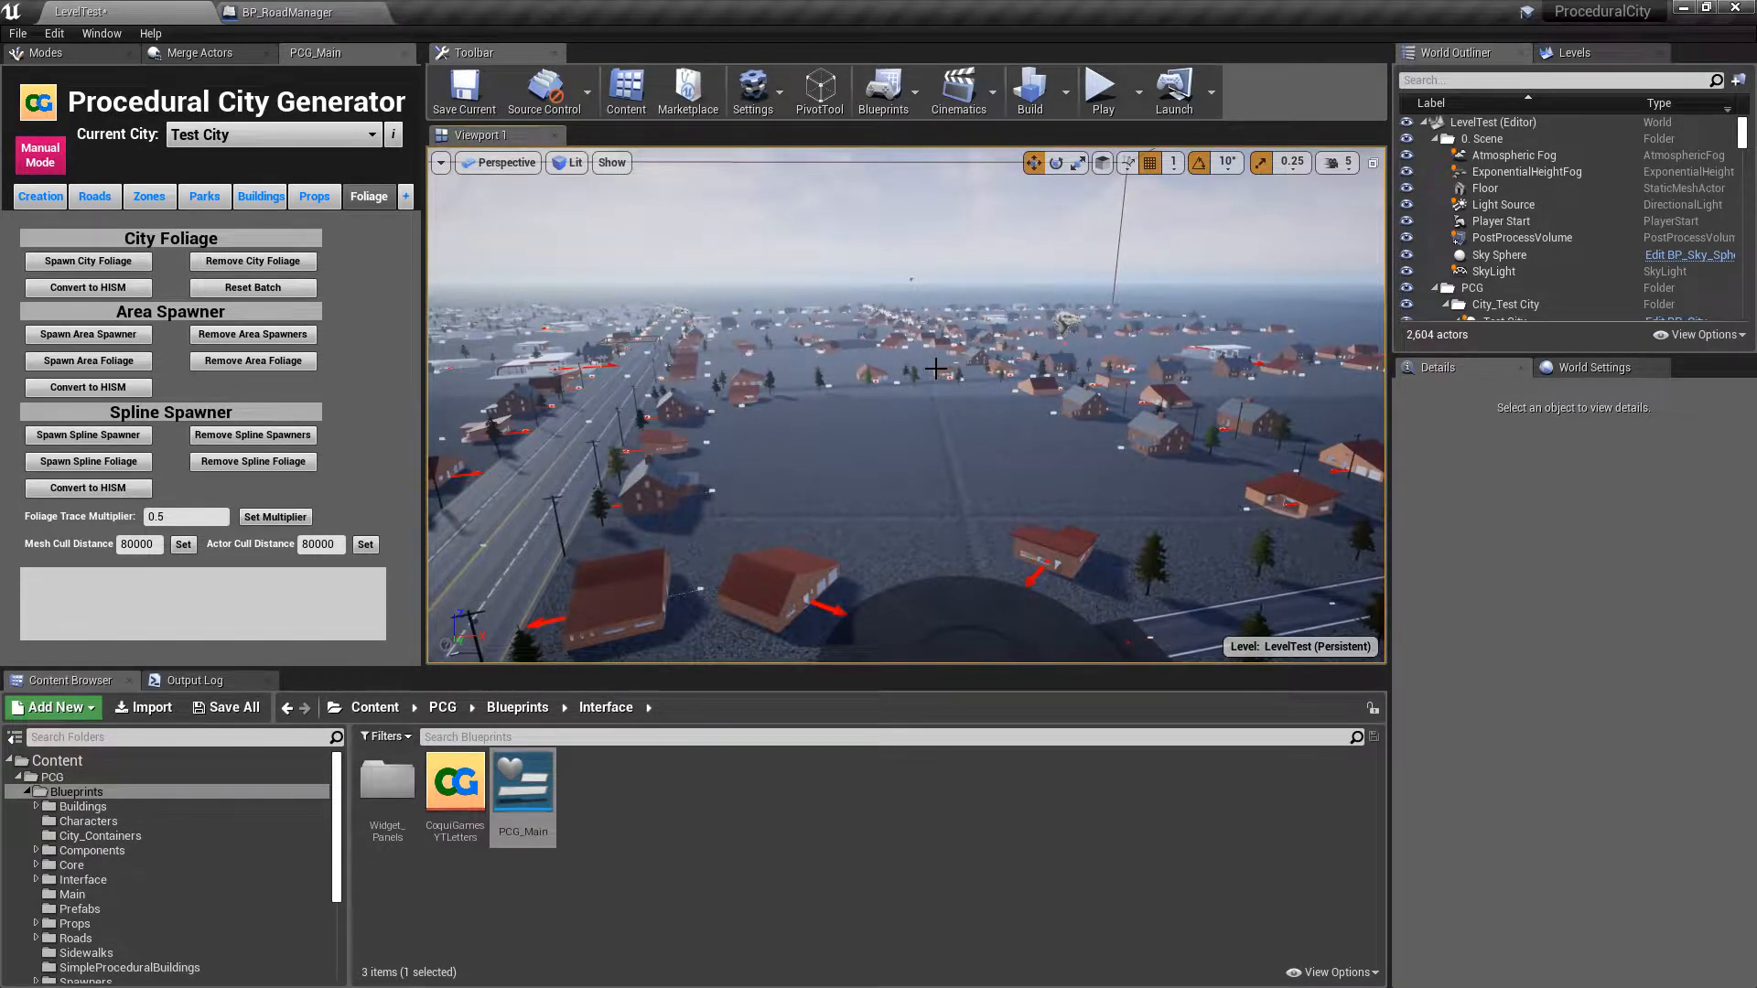
right_click_drag(840, 419, 833, 567)
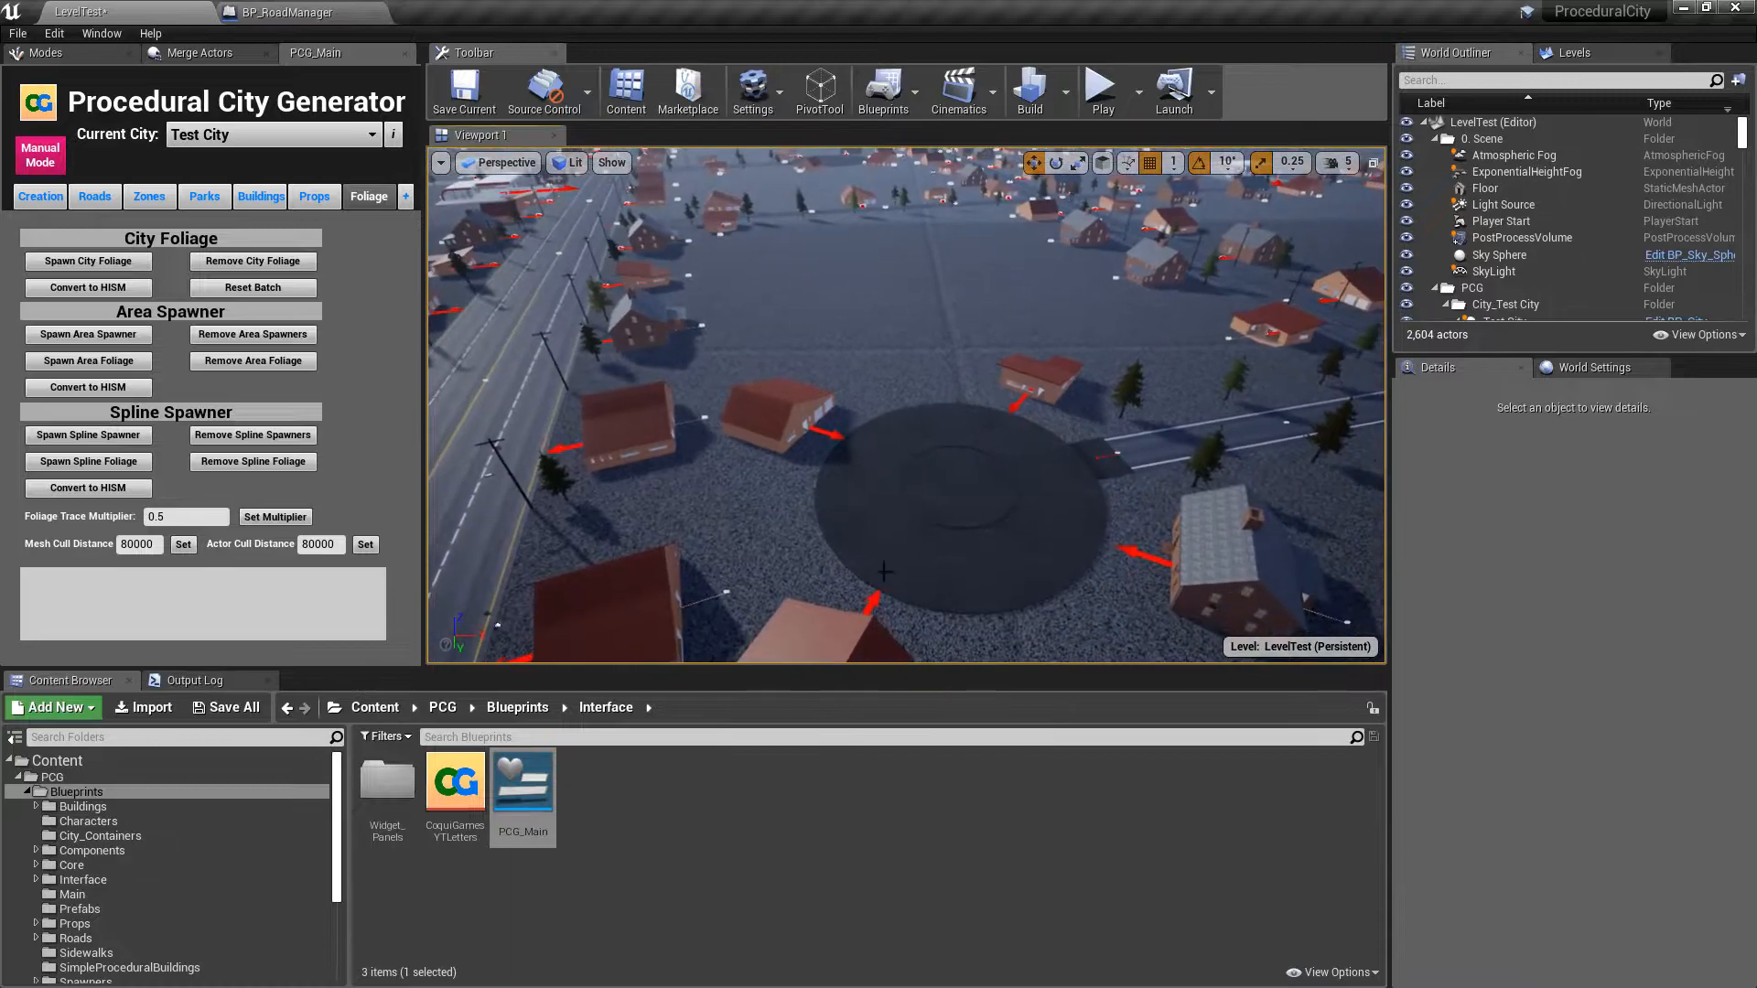
left_click(97, 198)
left_click(158, 290)
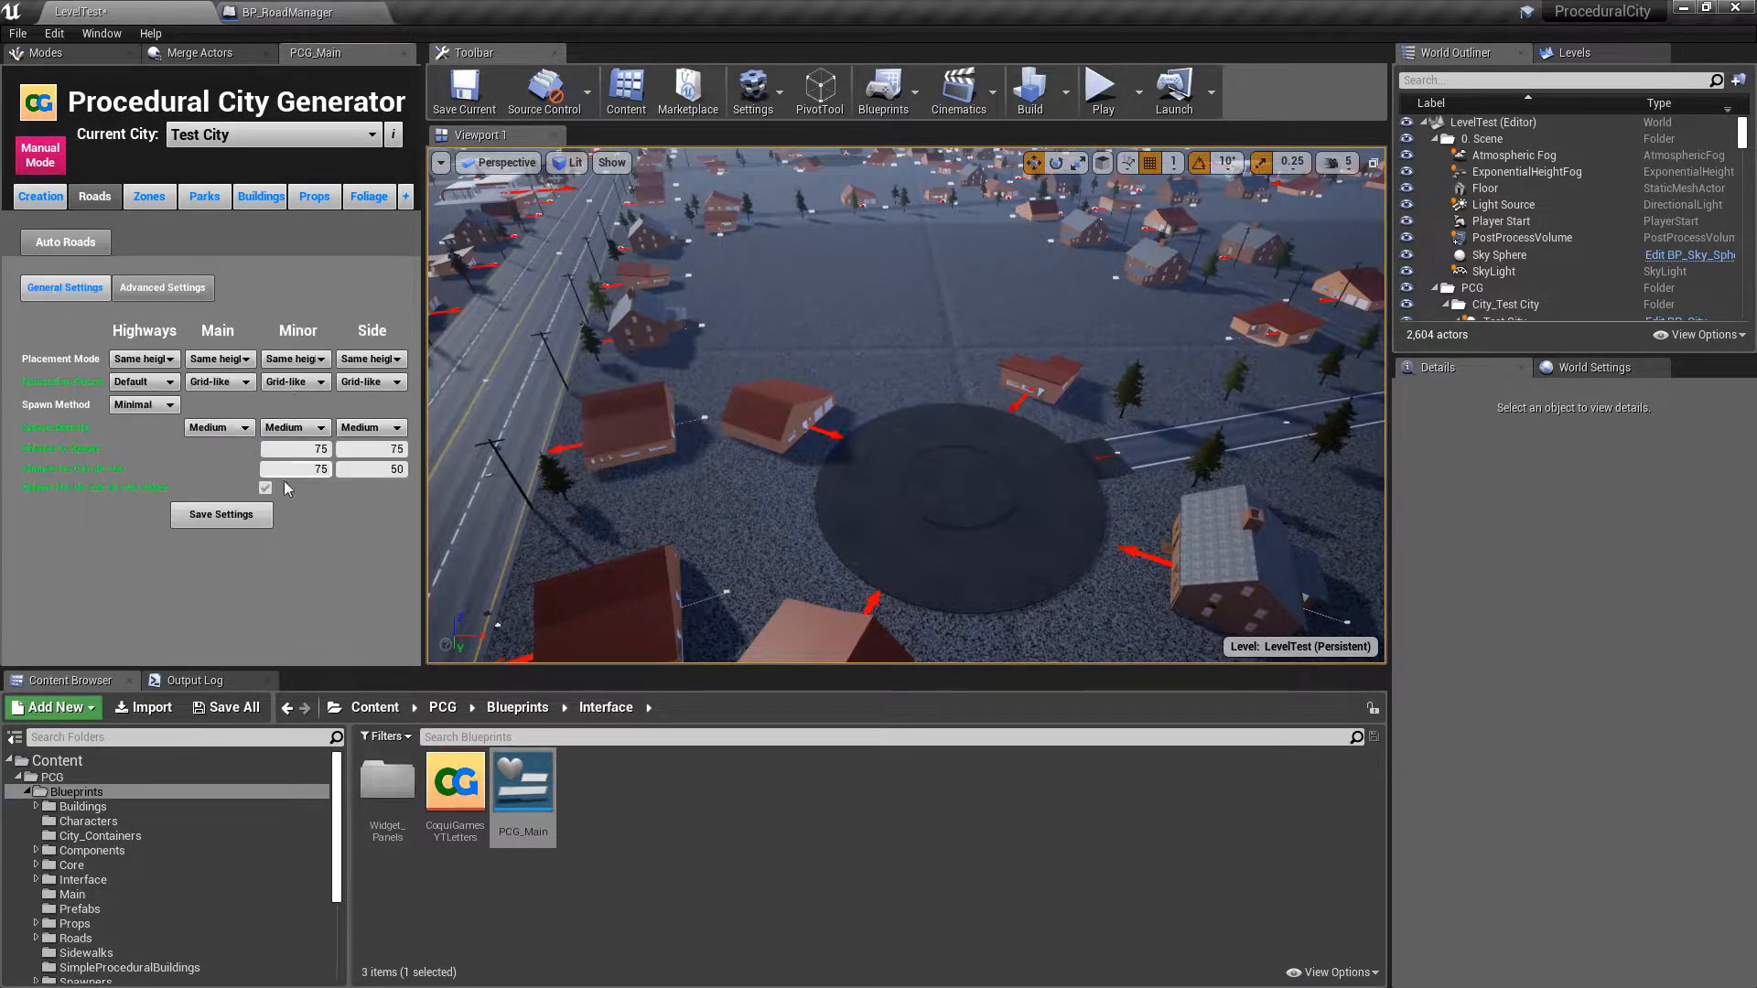
left_click(79, 291)
right_click_drag(938, 320, 687, 242)
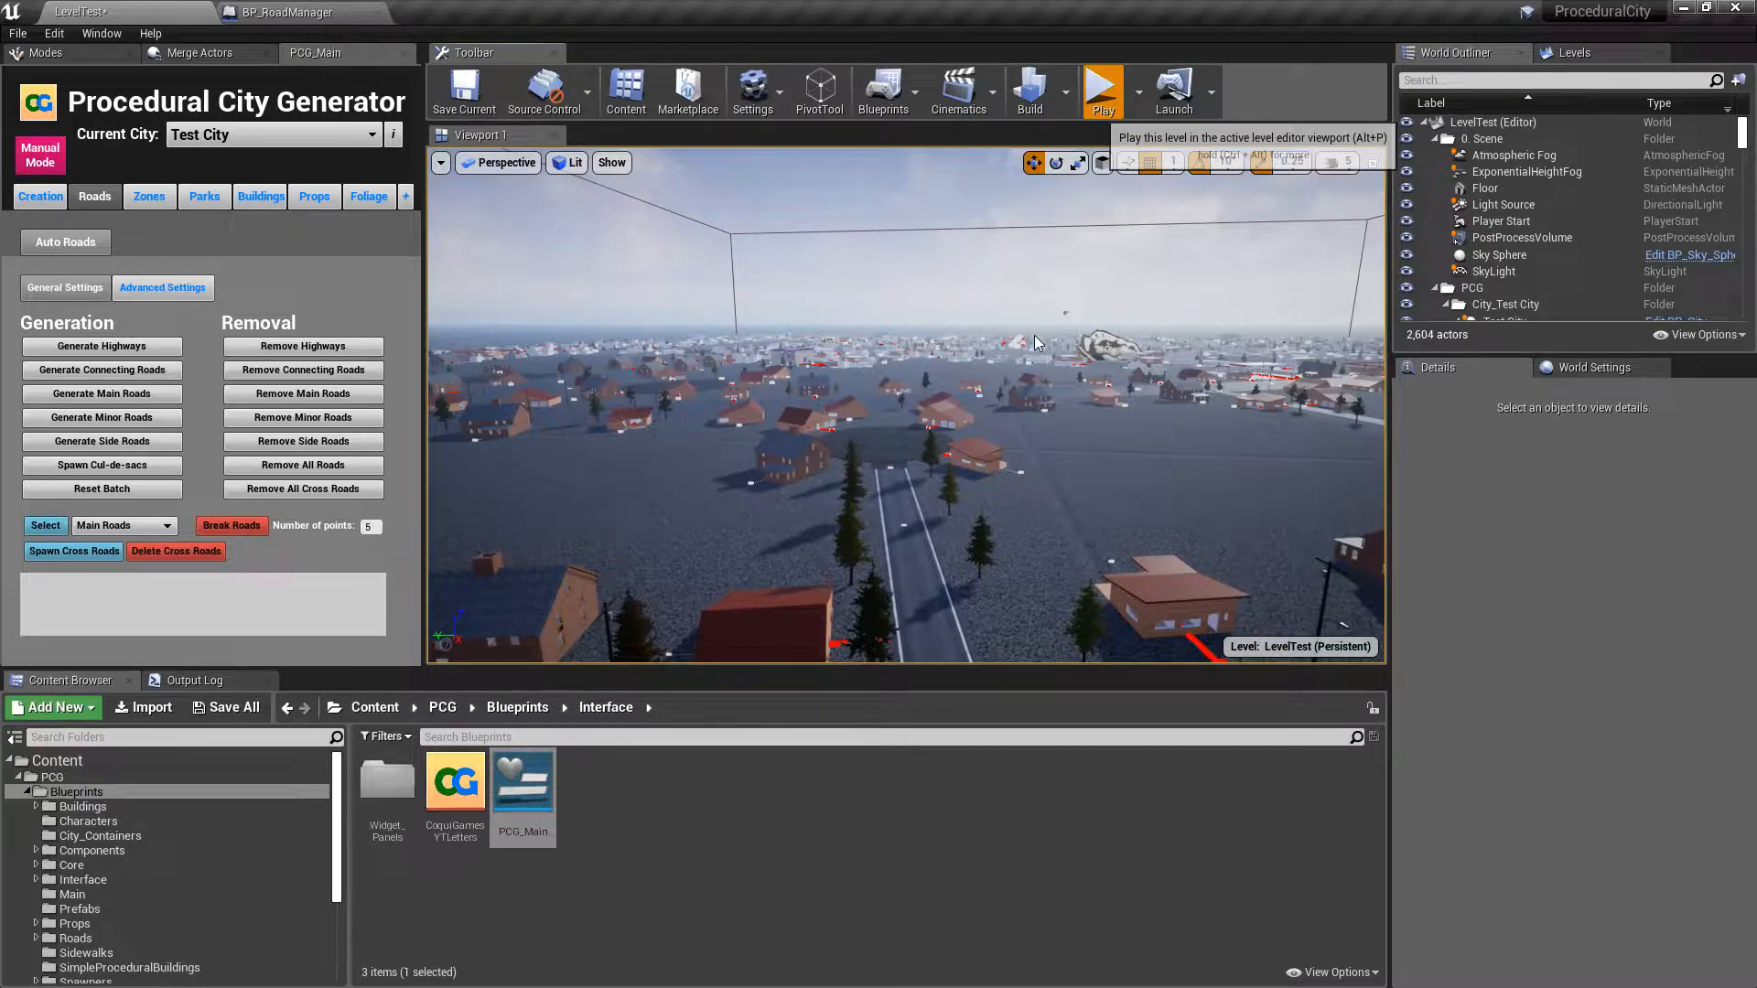
- Play the level in full screen and run the character along the road into the city
key("alt+p")
left_click(961, 328)
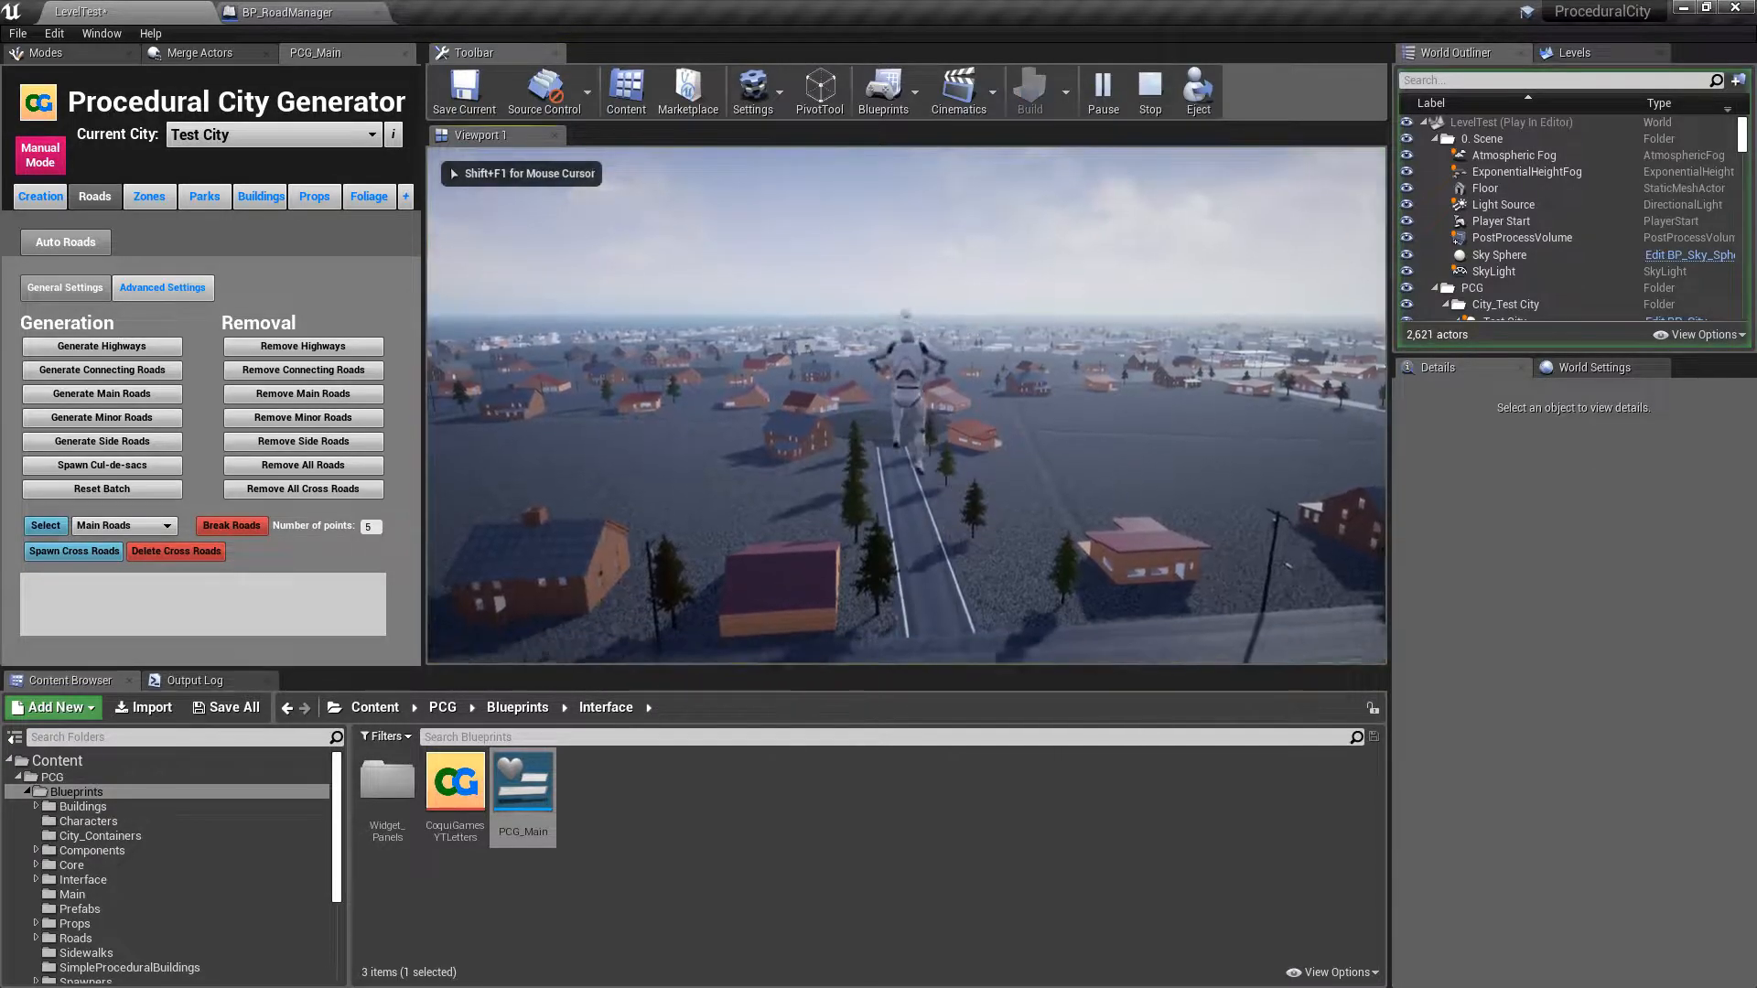
key("w")
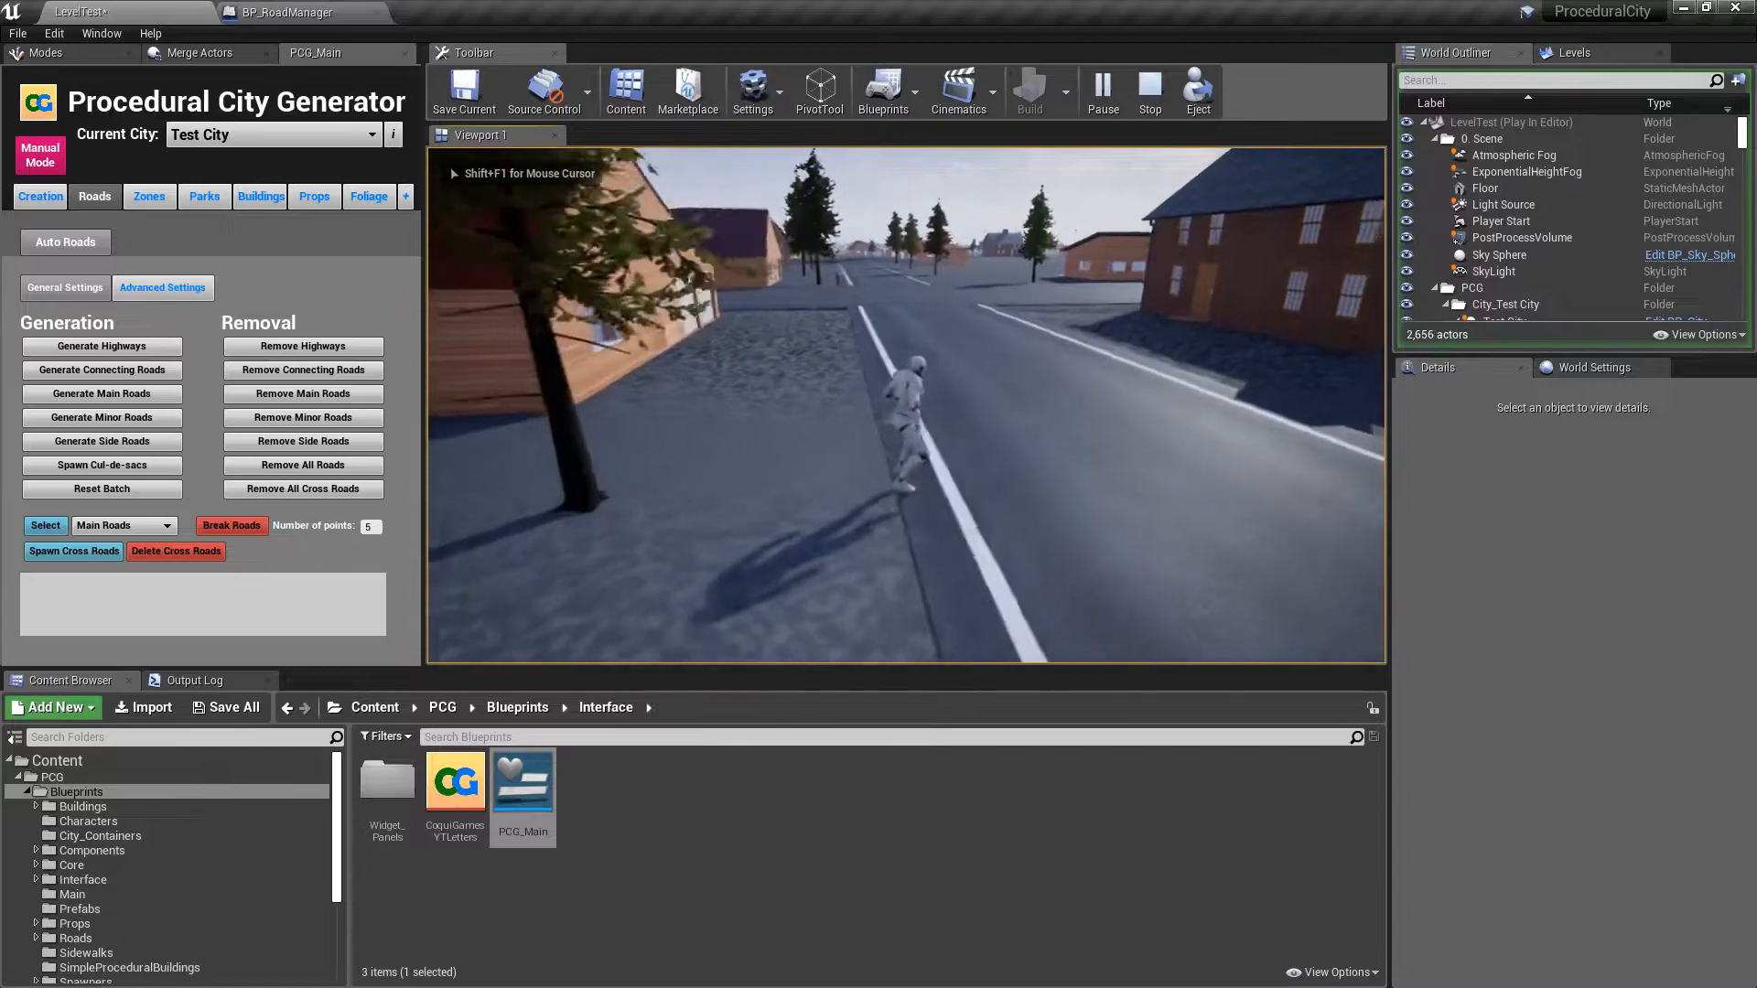
key("F11")
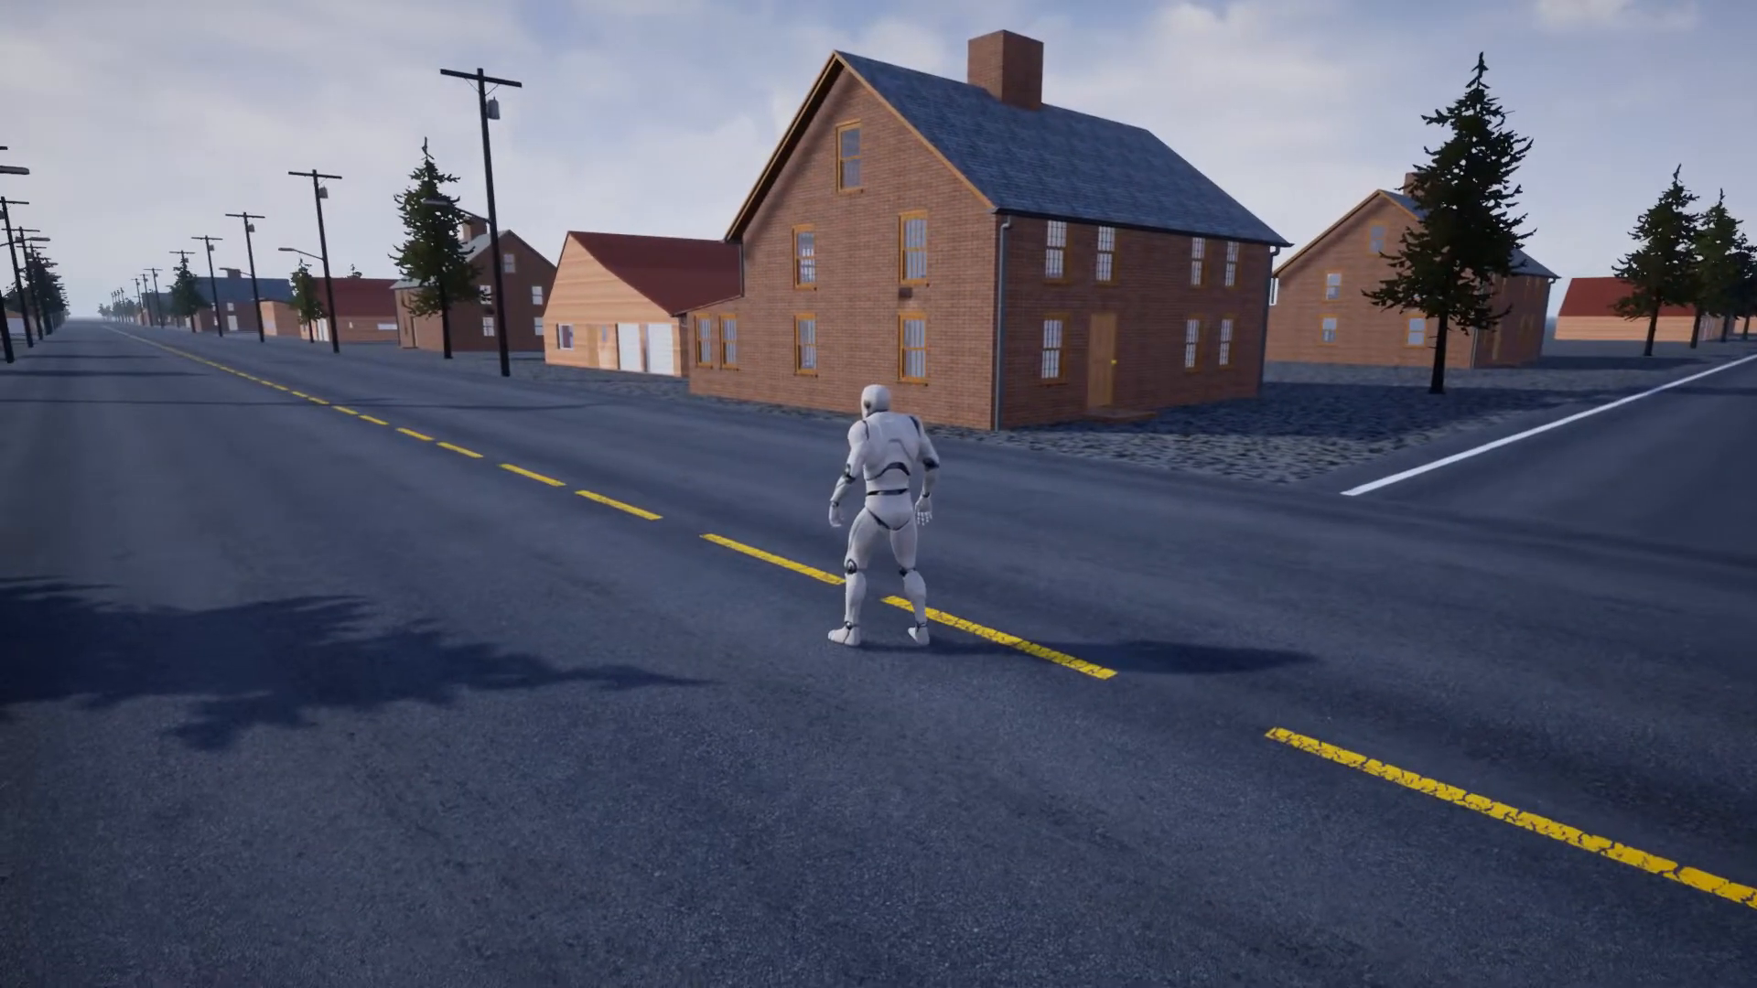
- Run the character along the main road to the two-storey brick house by the street light and blow it up
key("w")
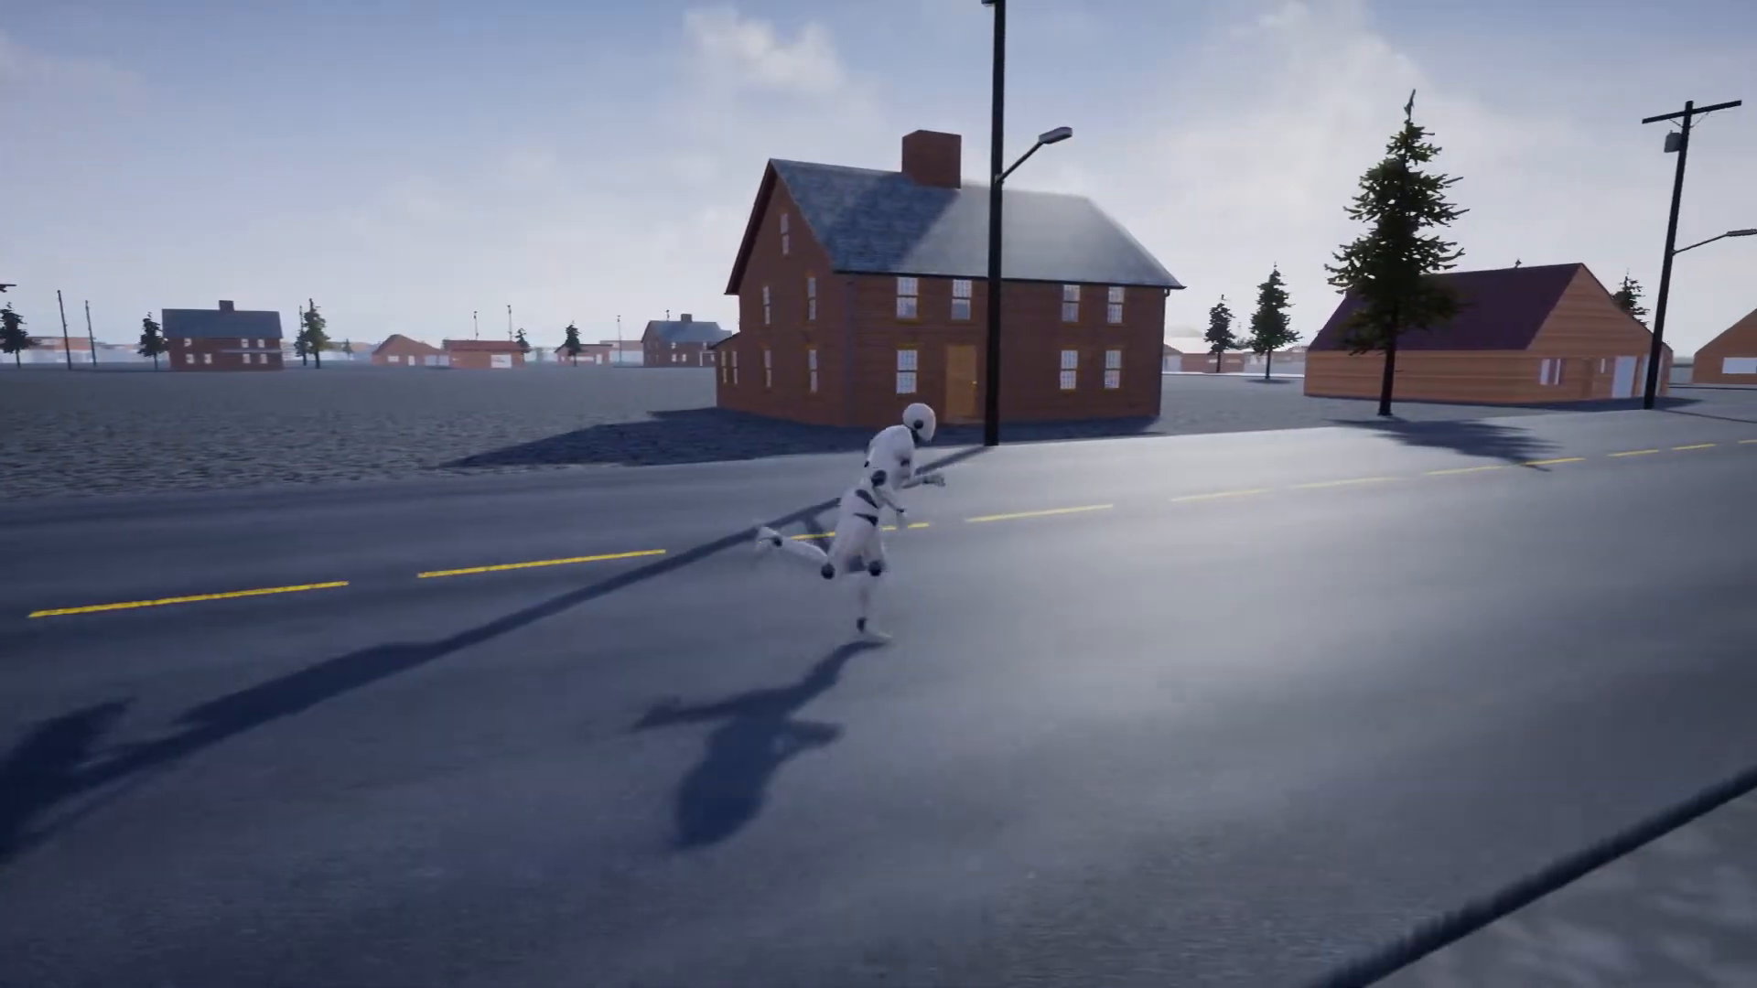
key("a")
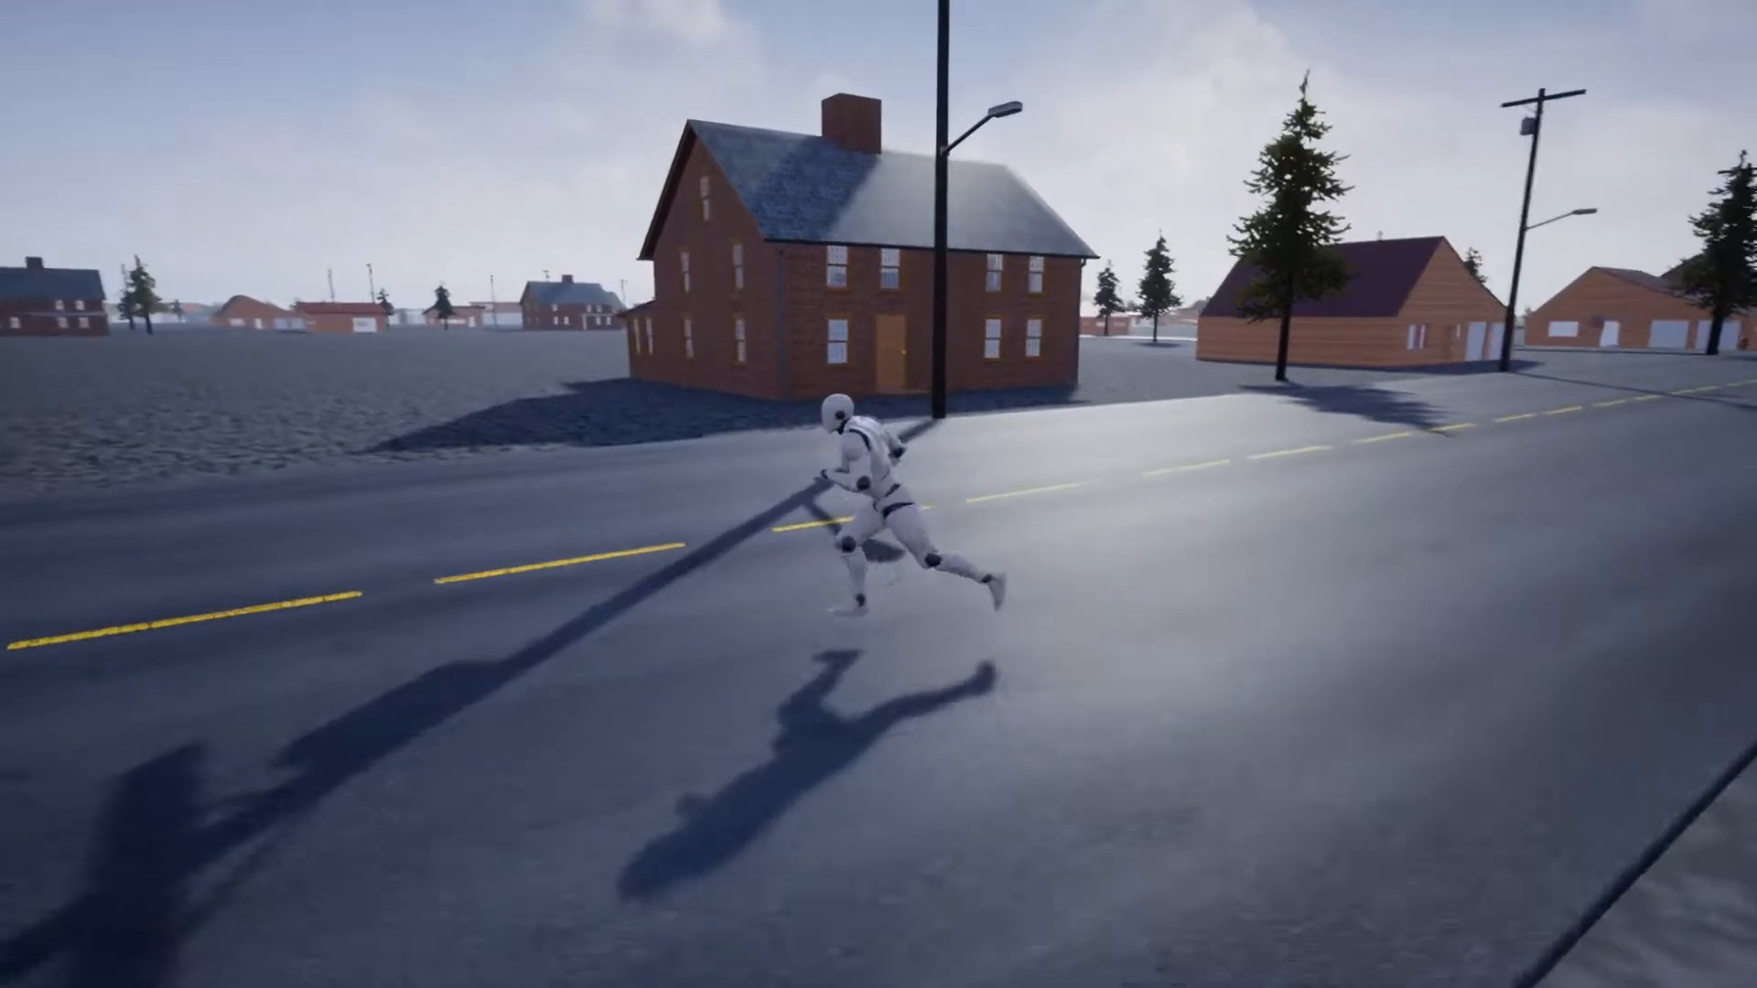
key("w")
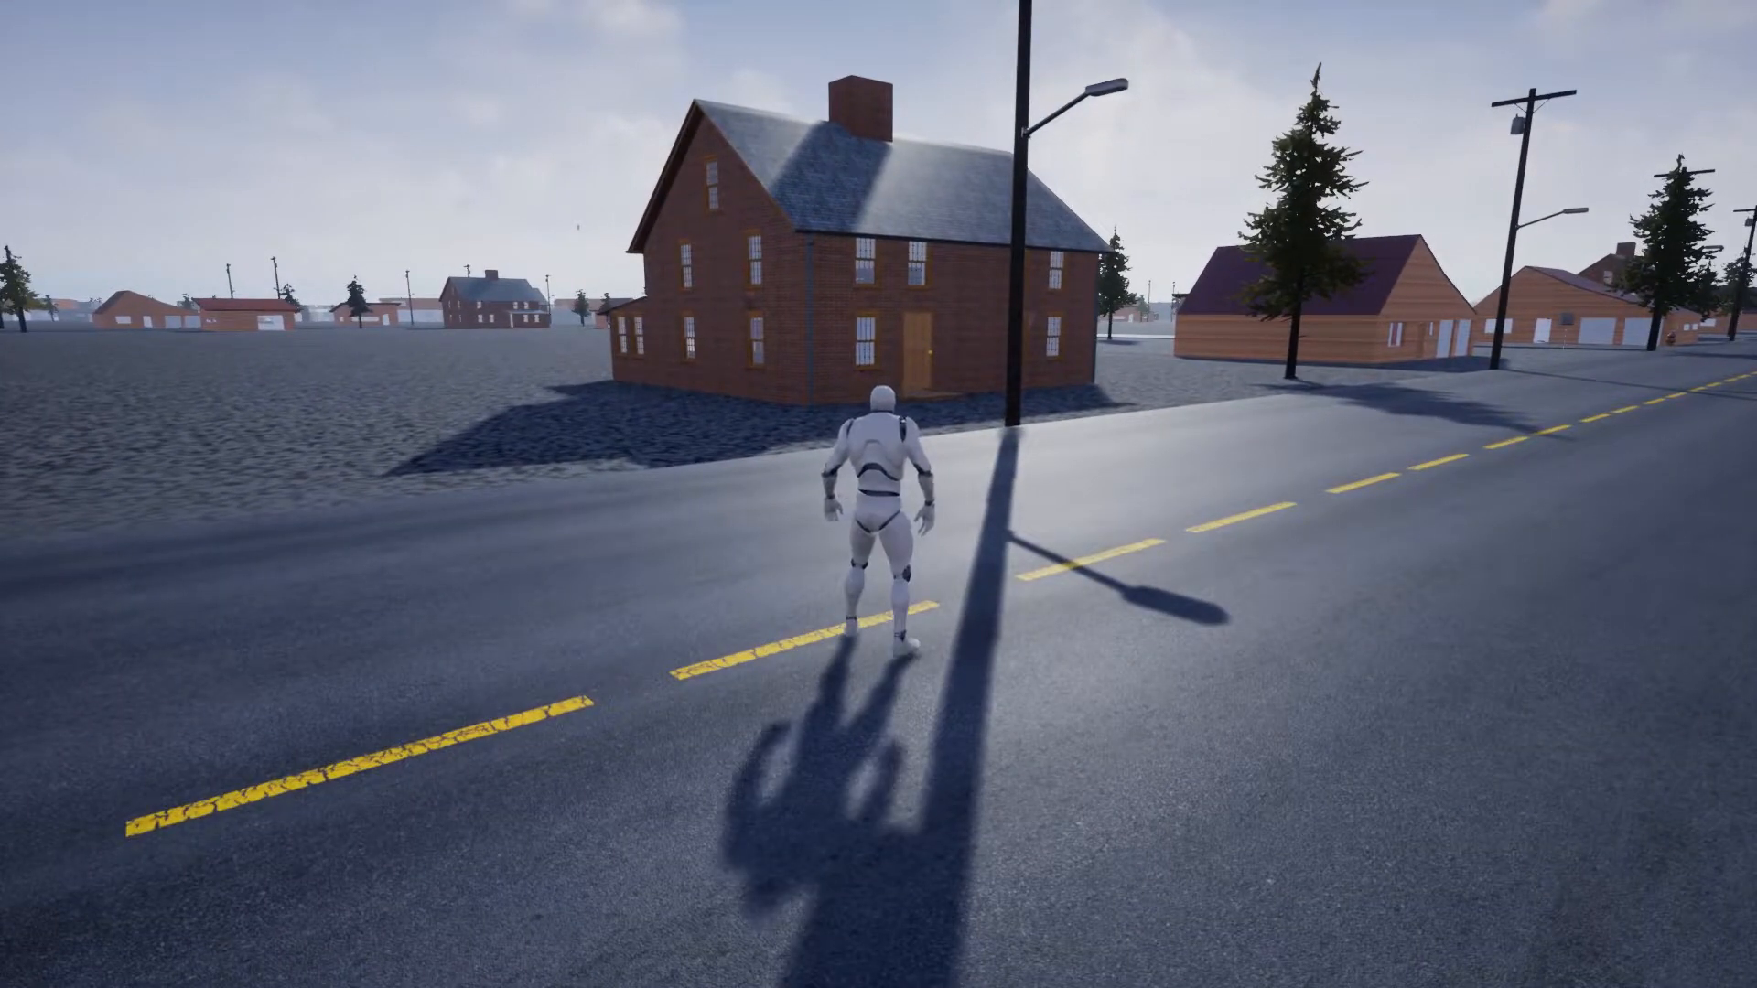
key("w")
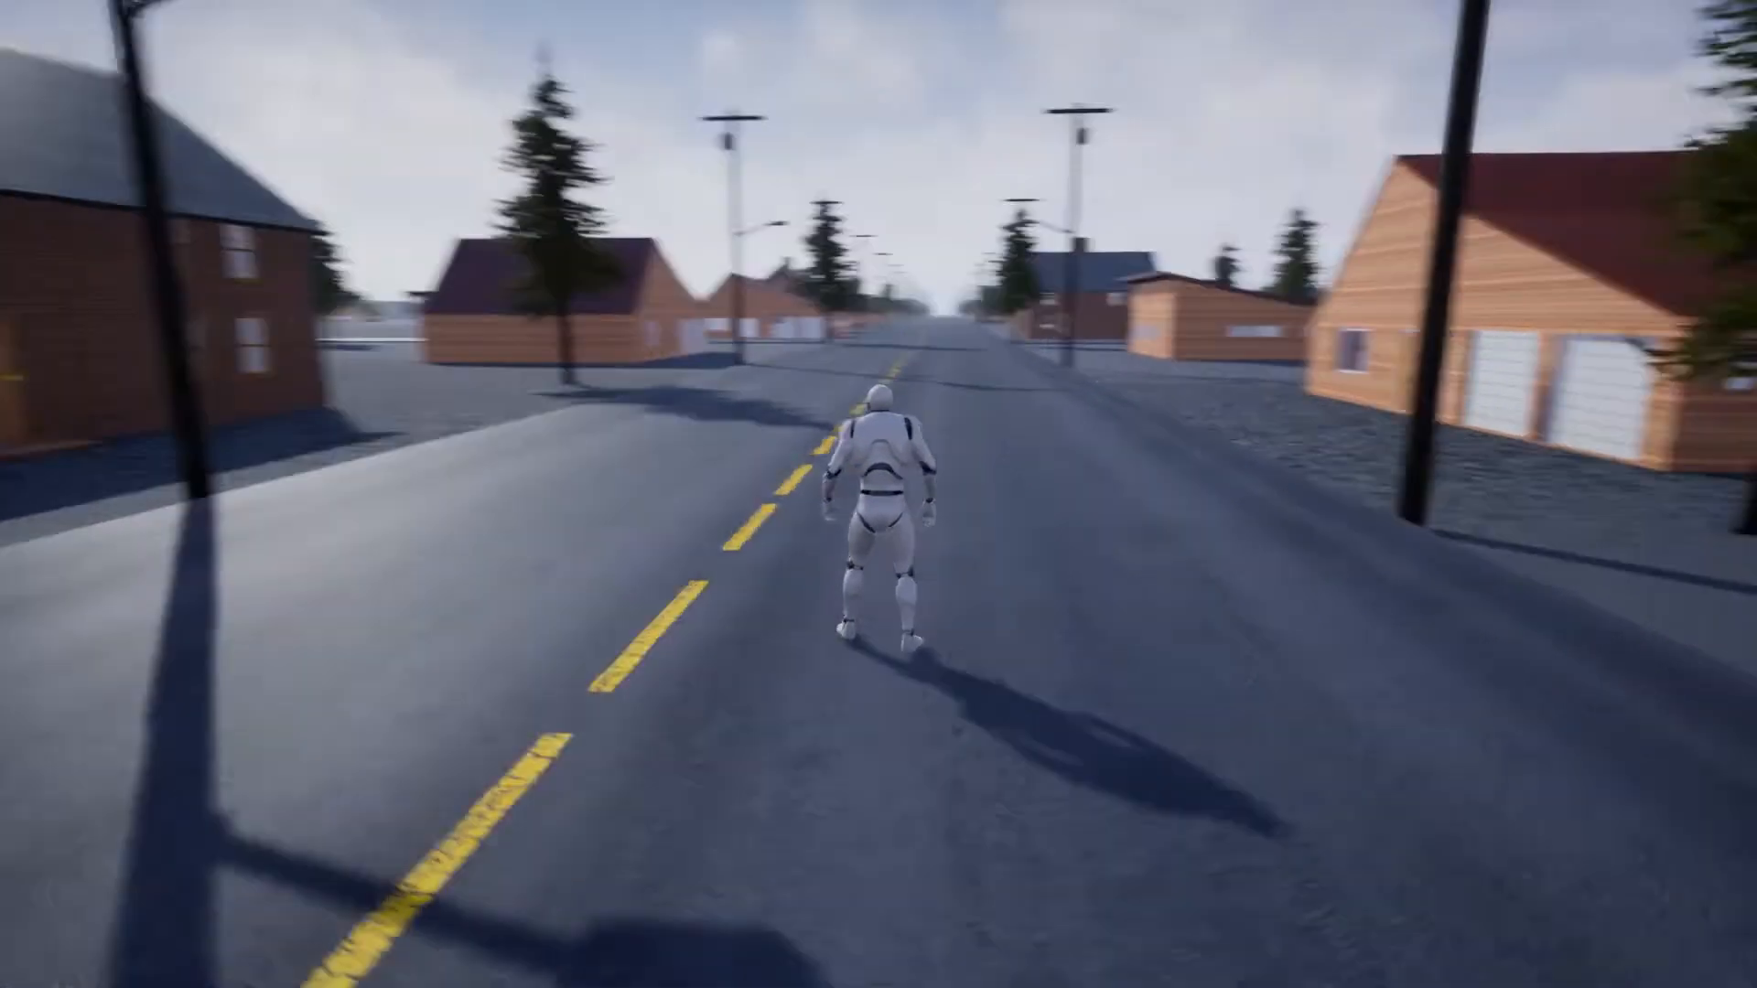
key("a")
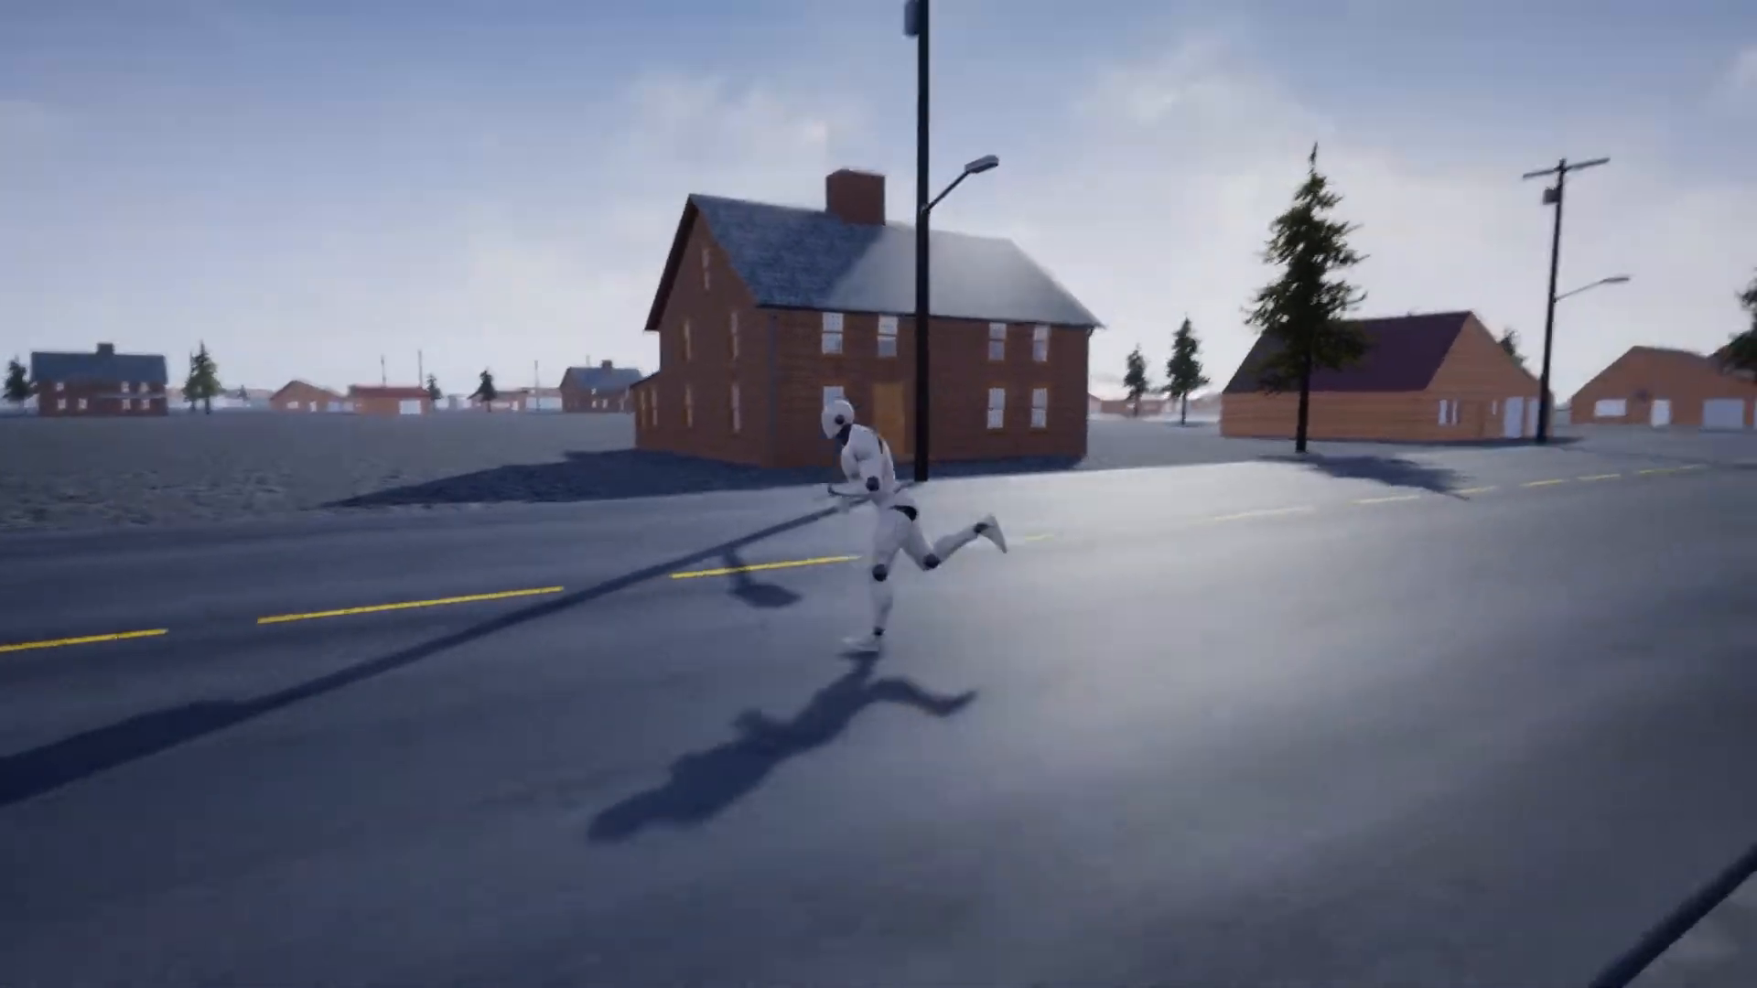
- Run through the wreckage of the destroyed brick house and inspect the wall fragments and scattered furniture
key("w")
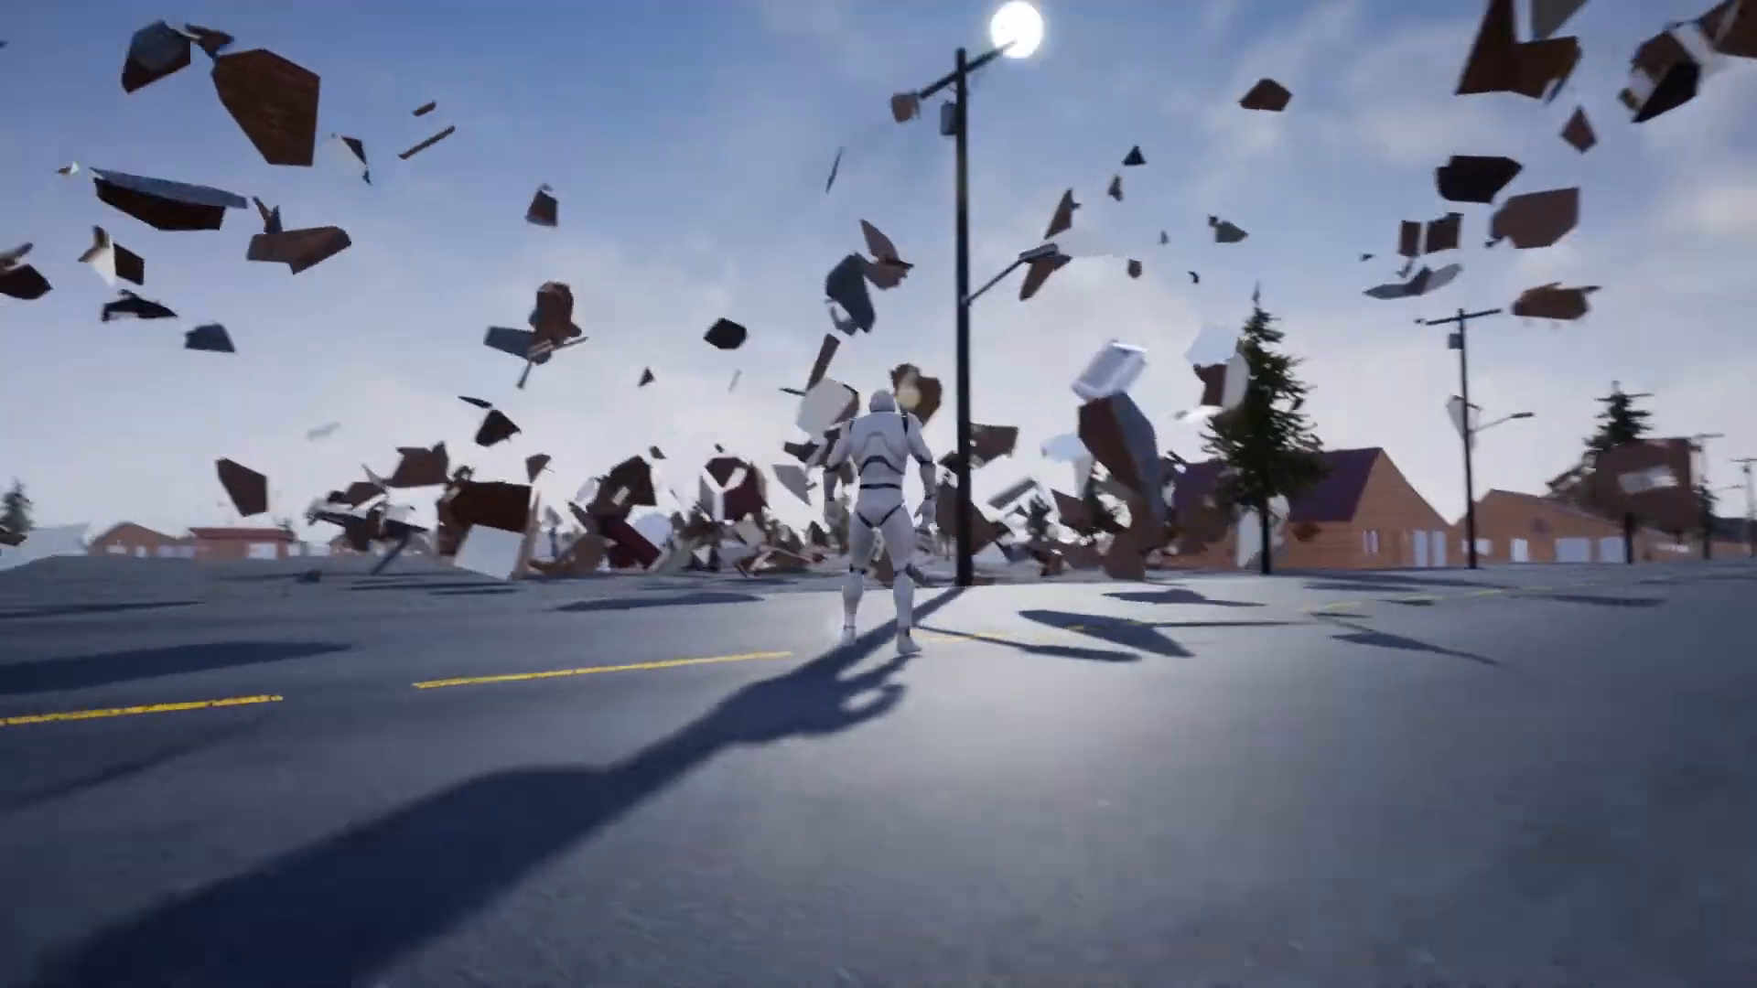
key("w")
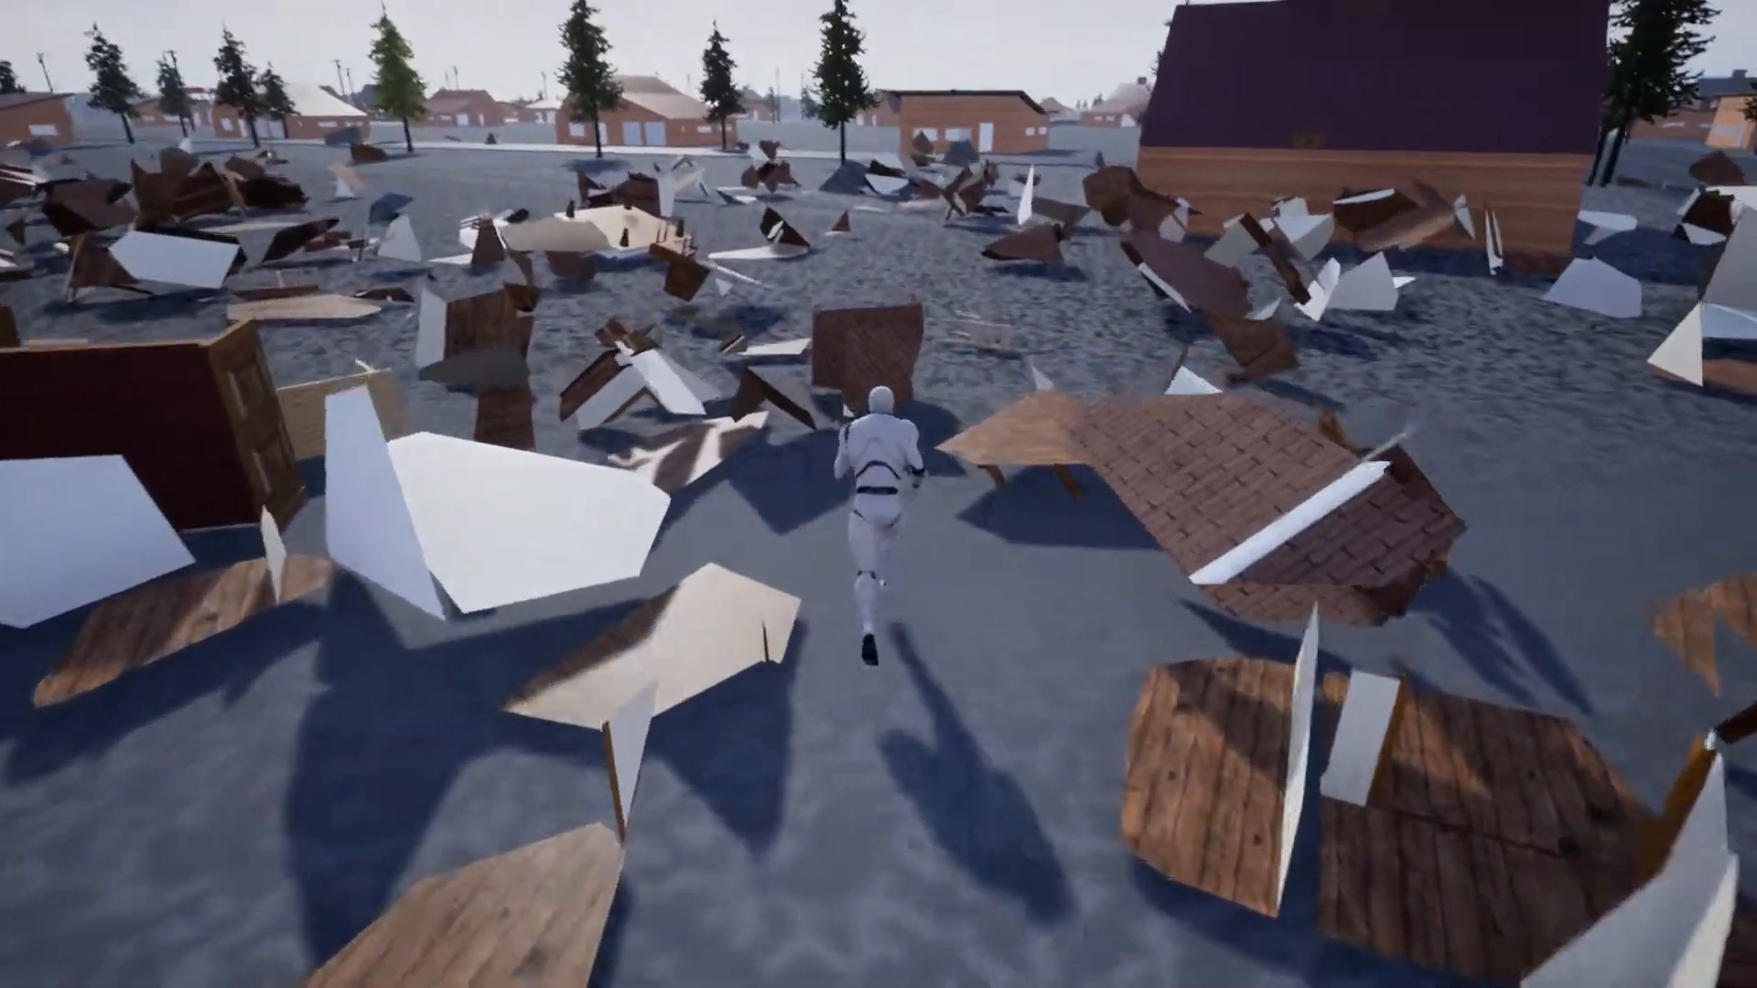
key("w")
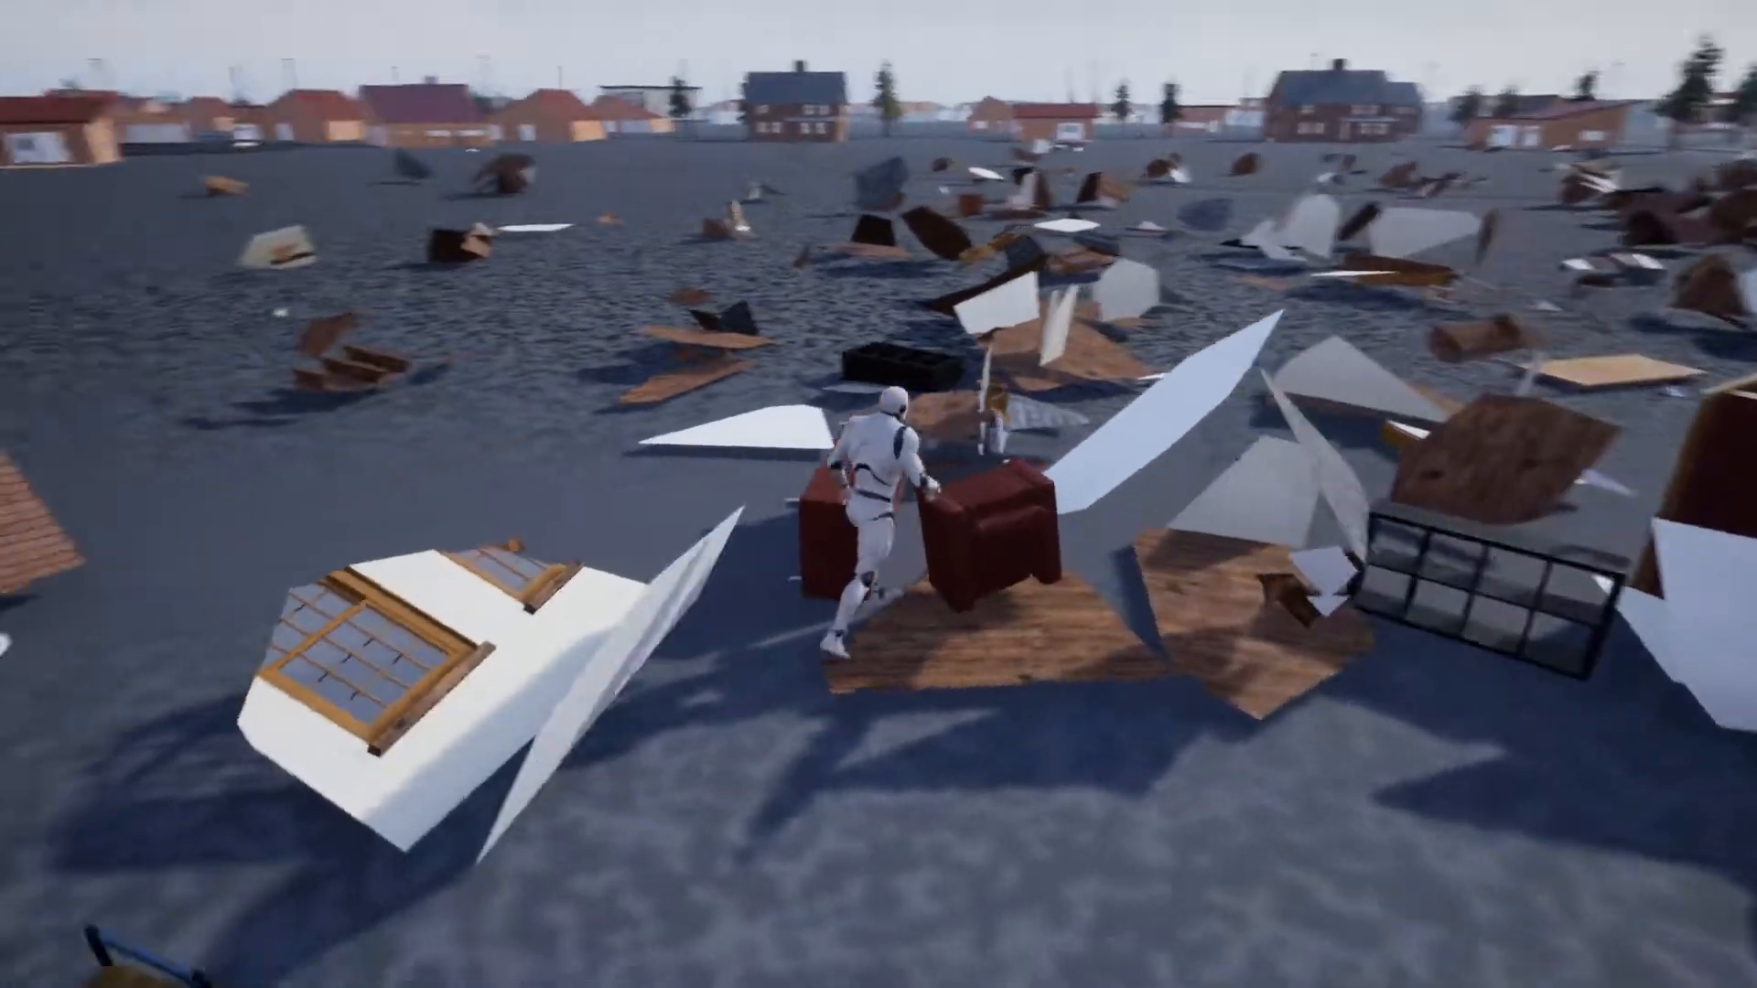
key("w")
key("d")
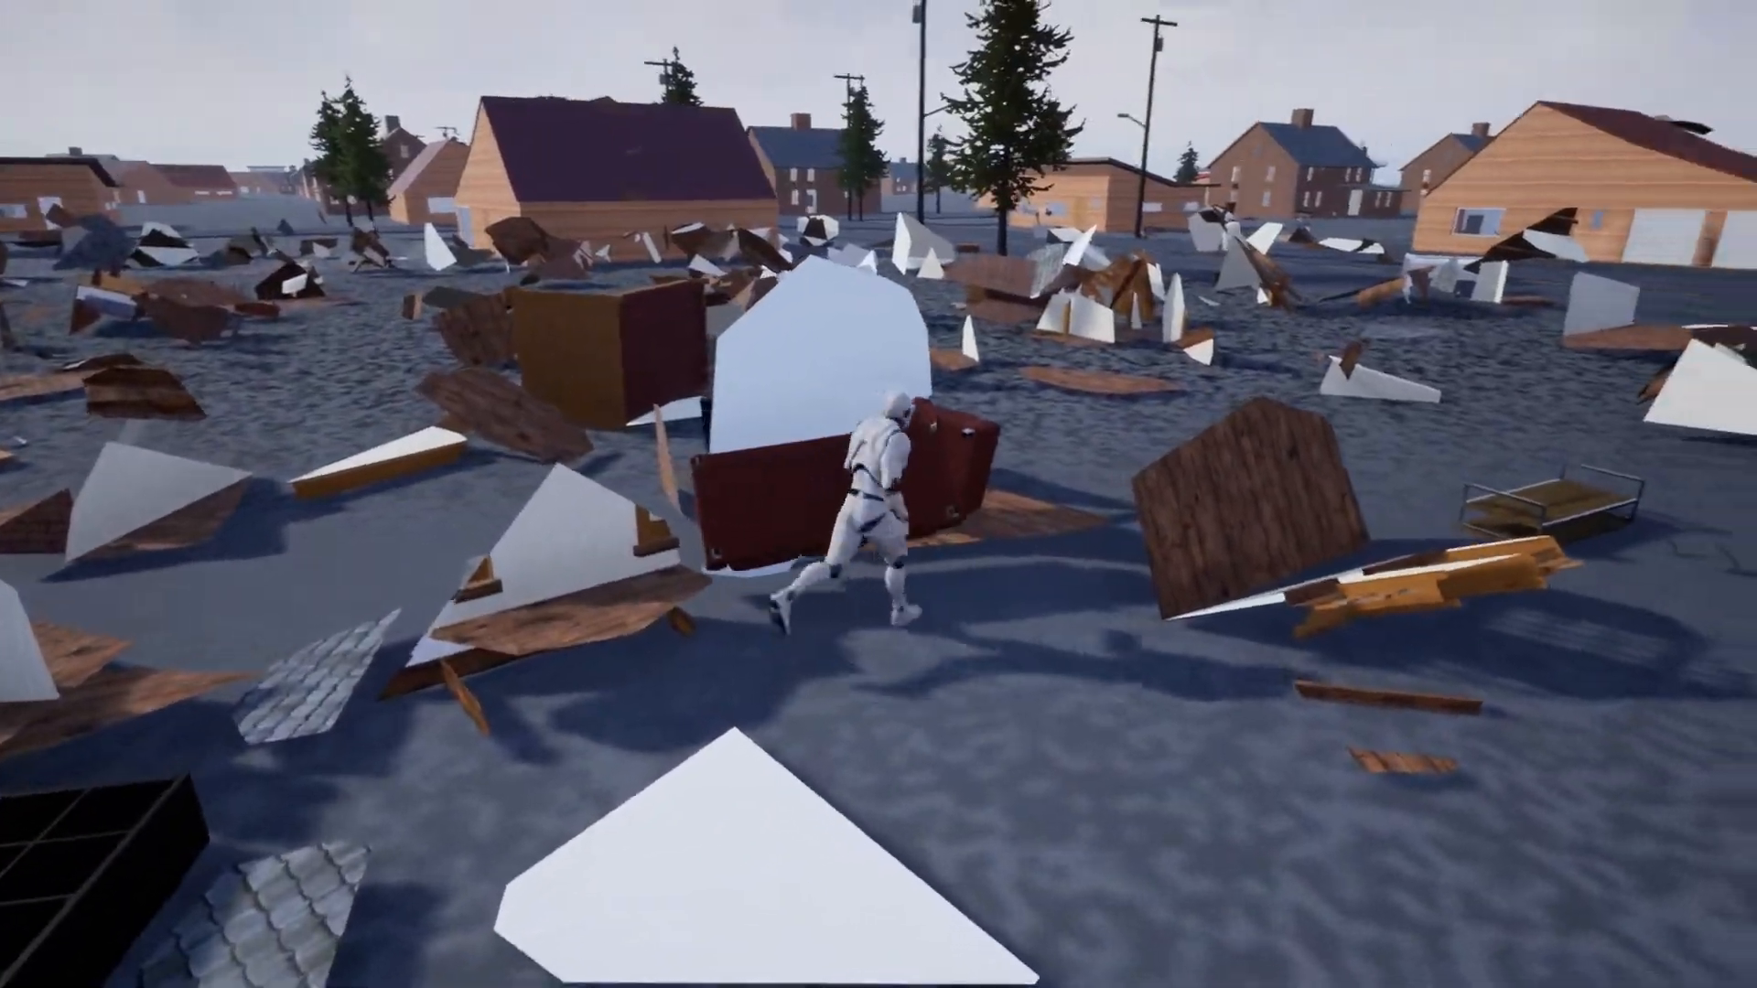
key("w")
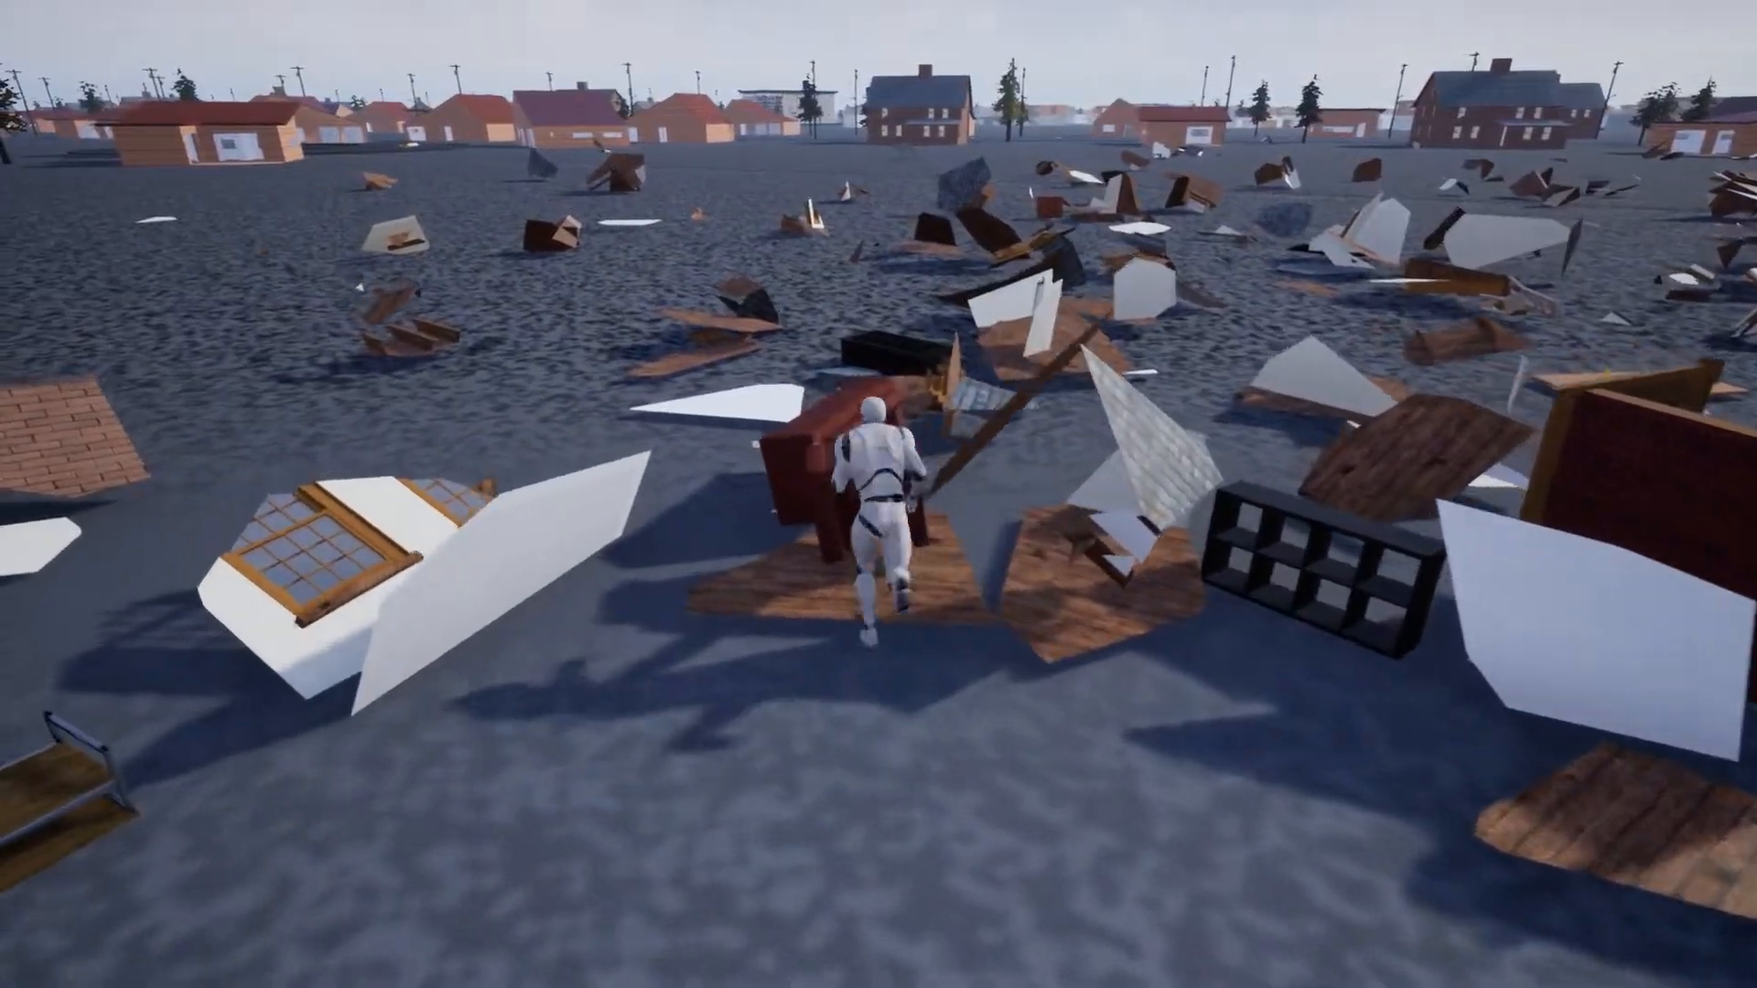
key("w")
key("w")
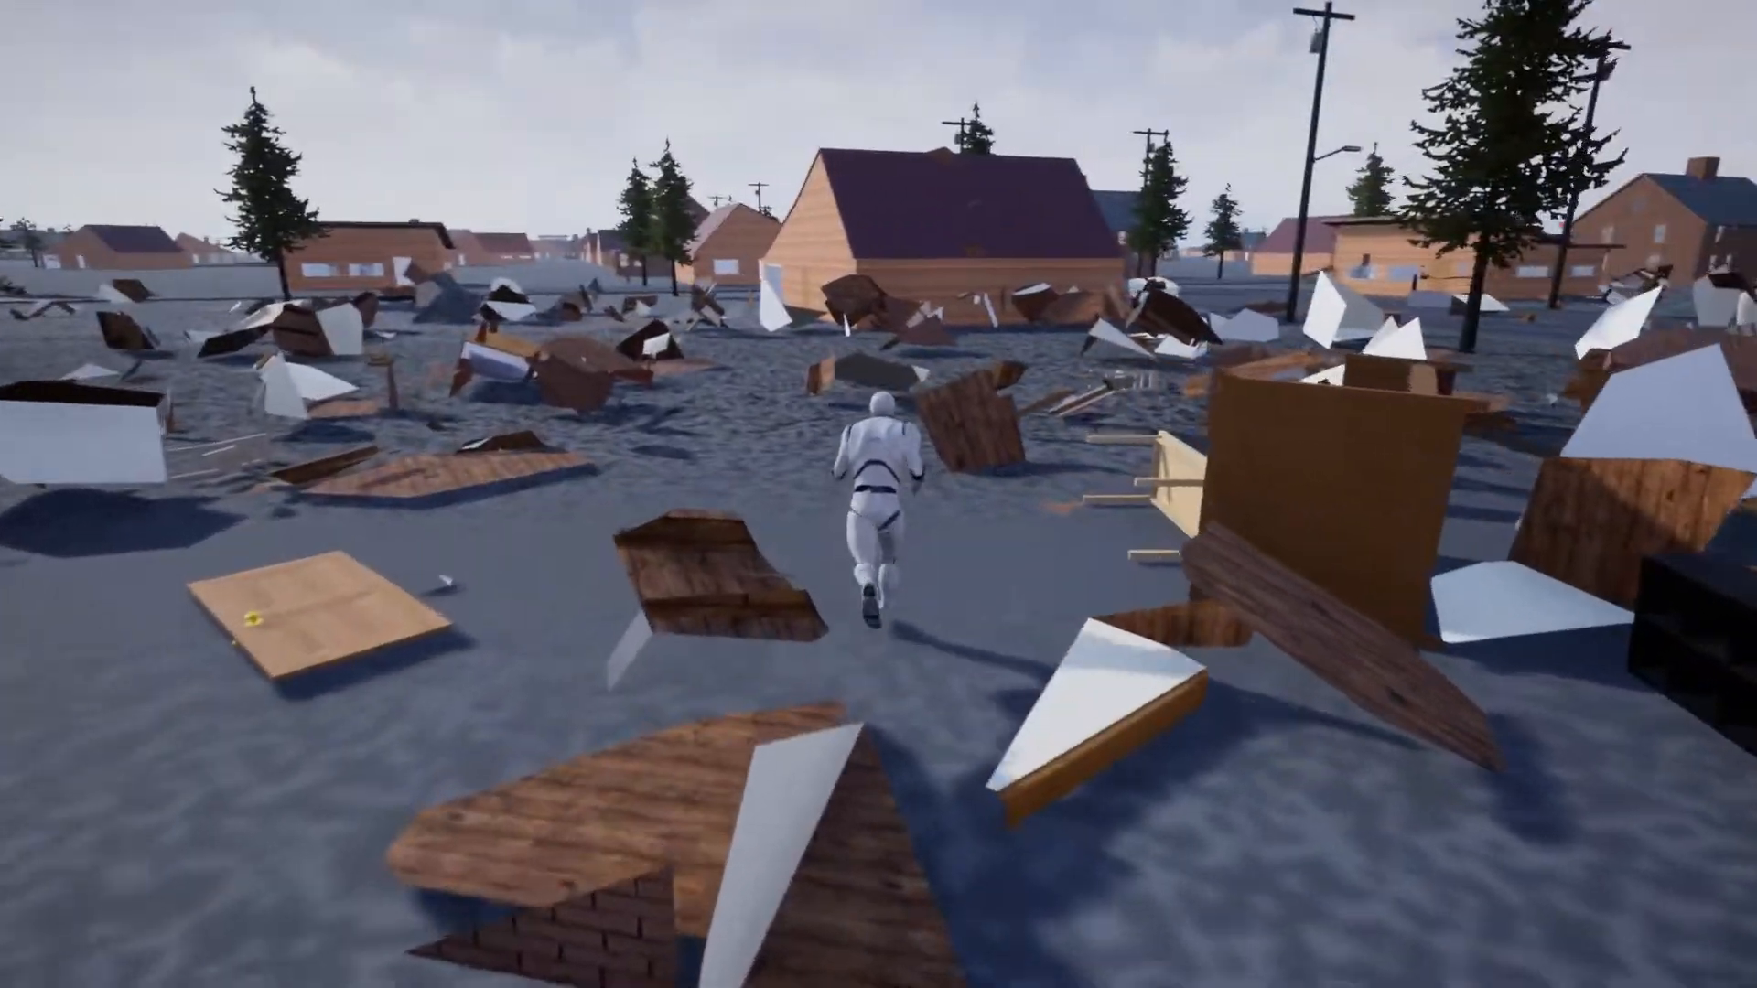
key("w")
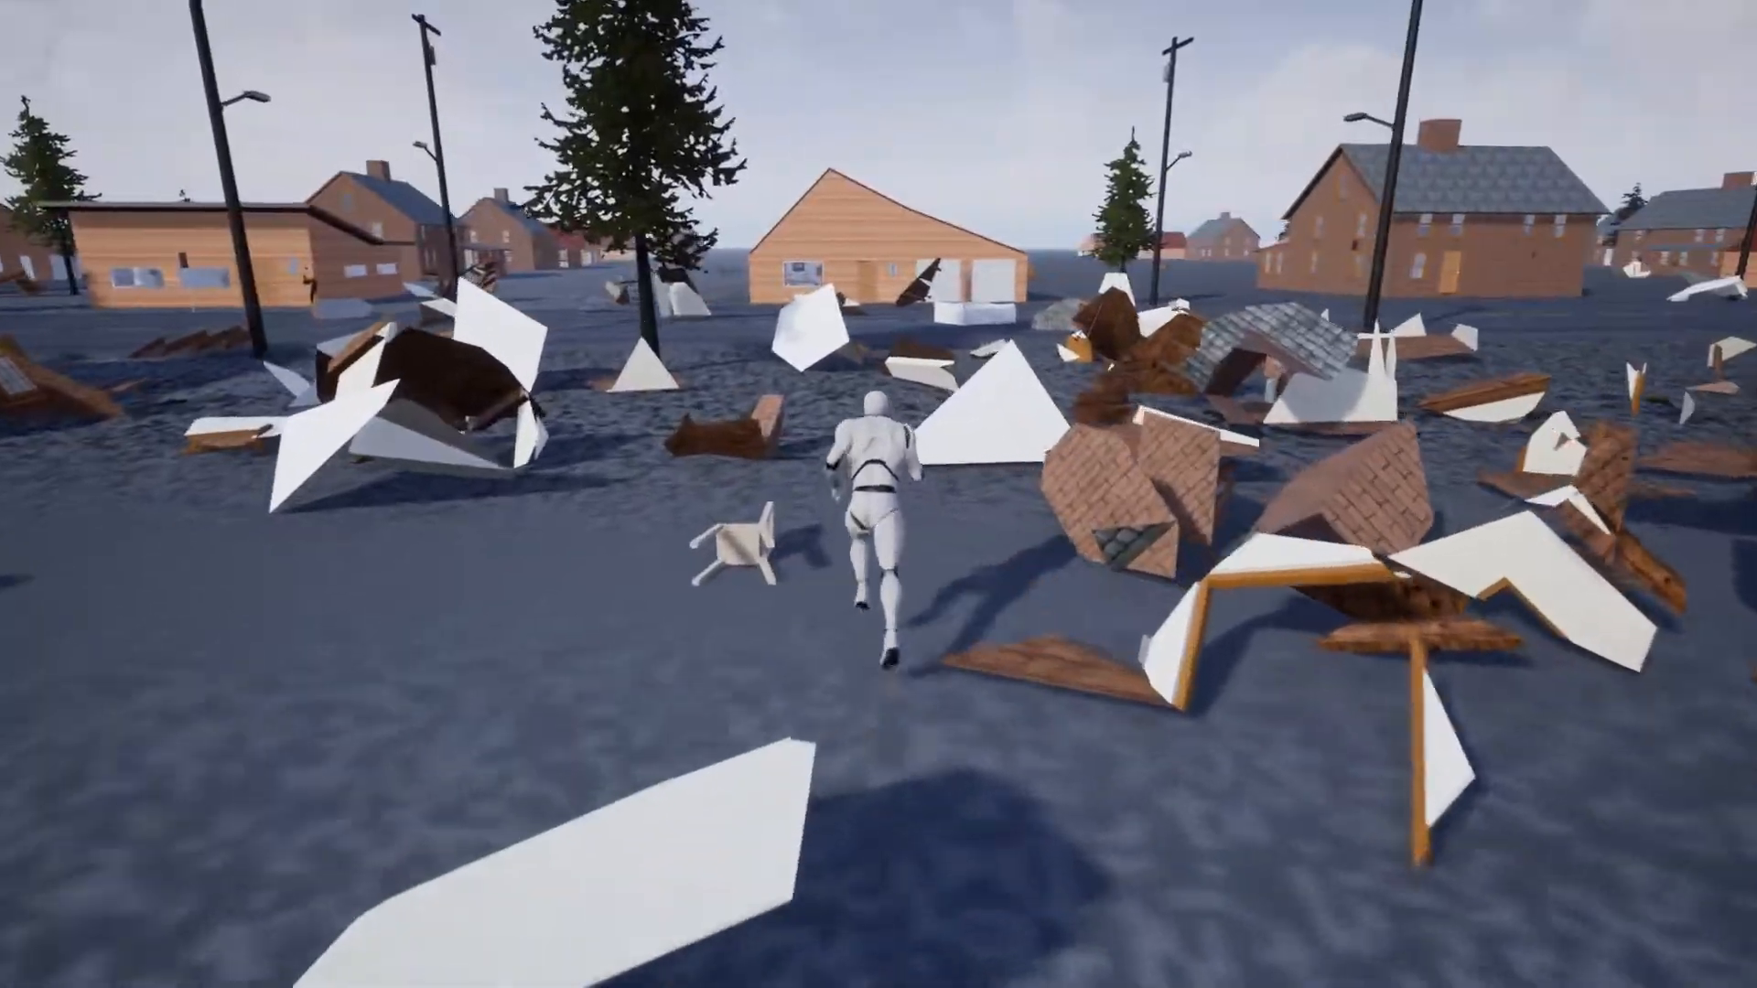
key("w")
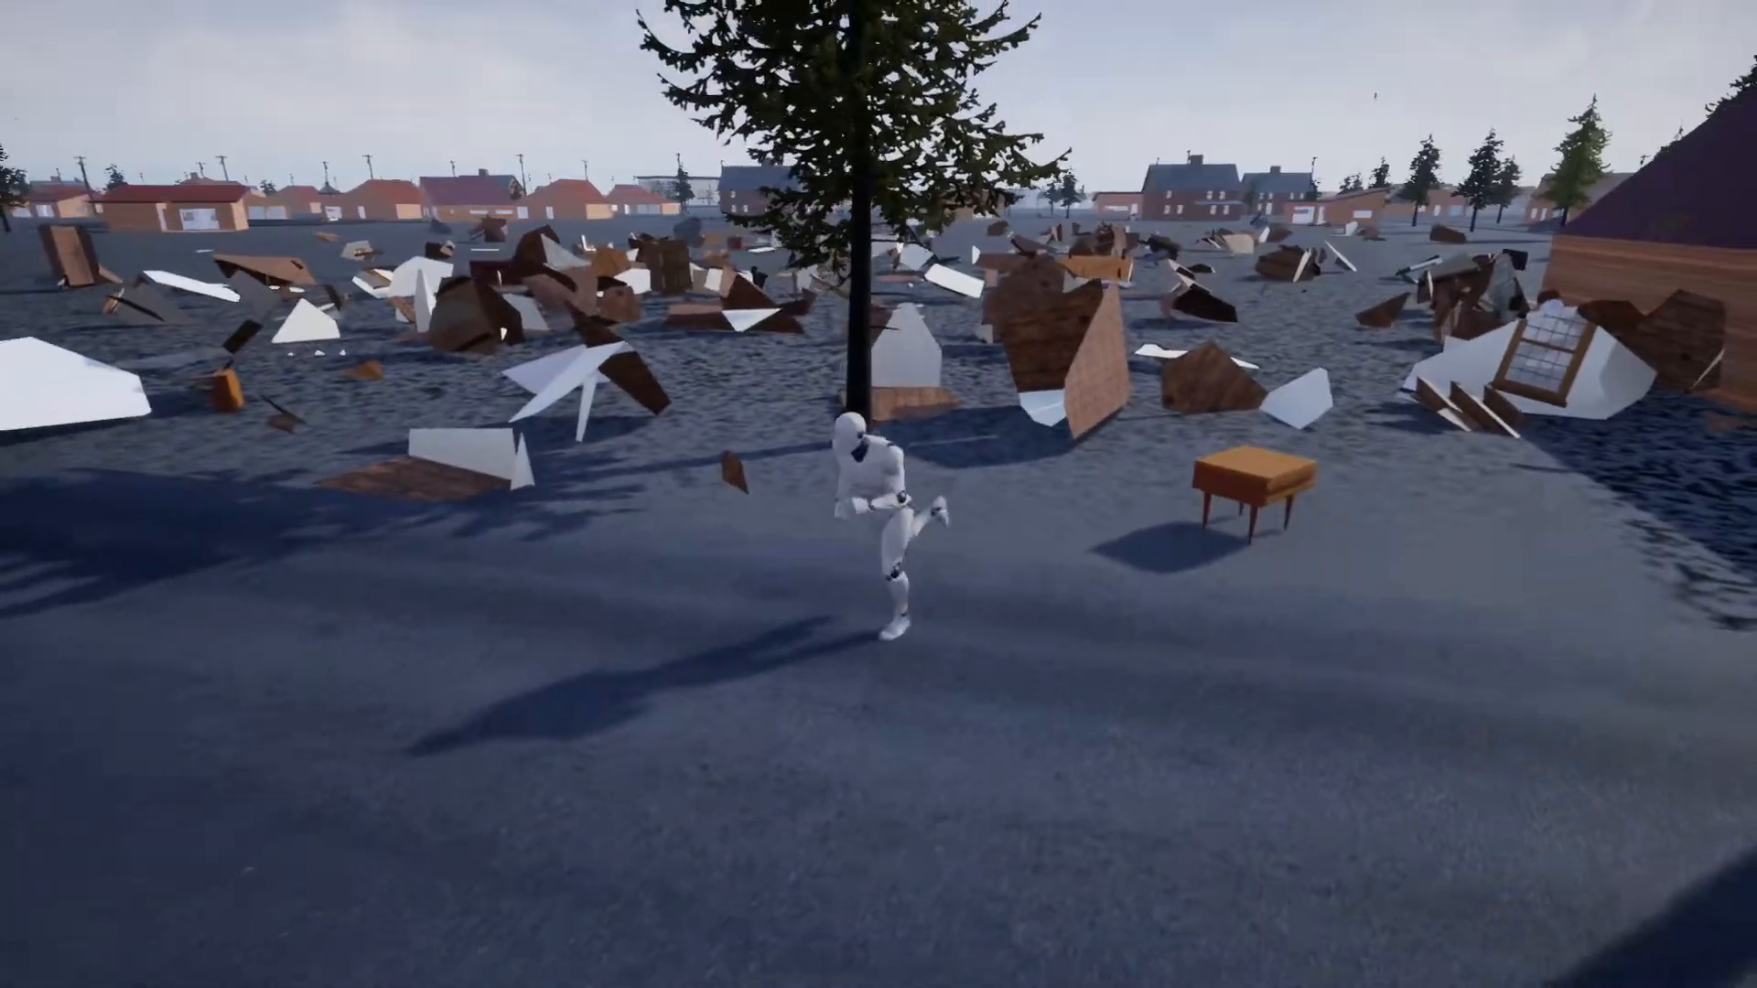
- Circle back from the road to the demolition site and push against the wooden bed among the furniture
key("a")
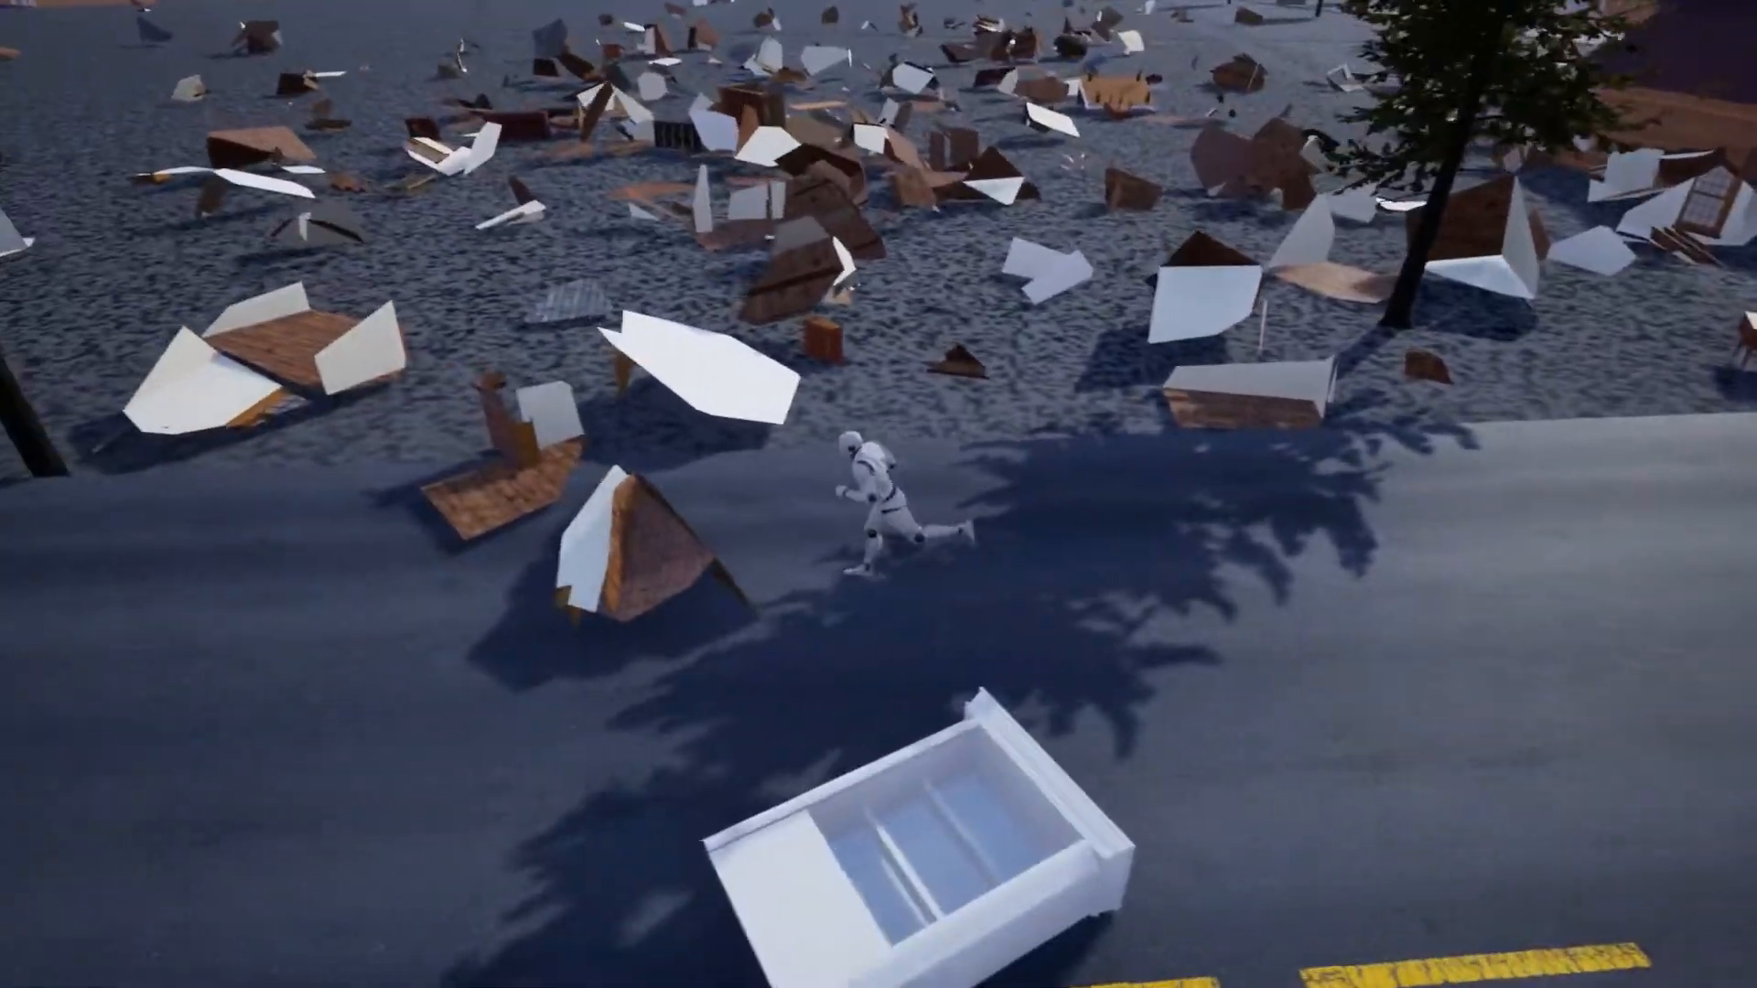
key("a")
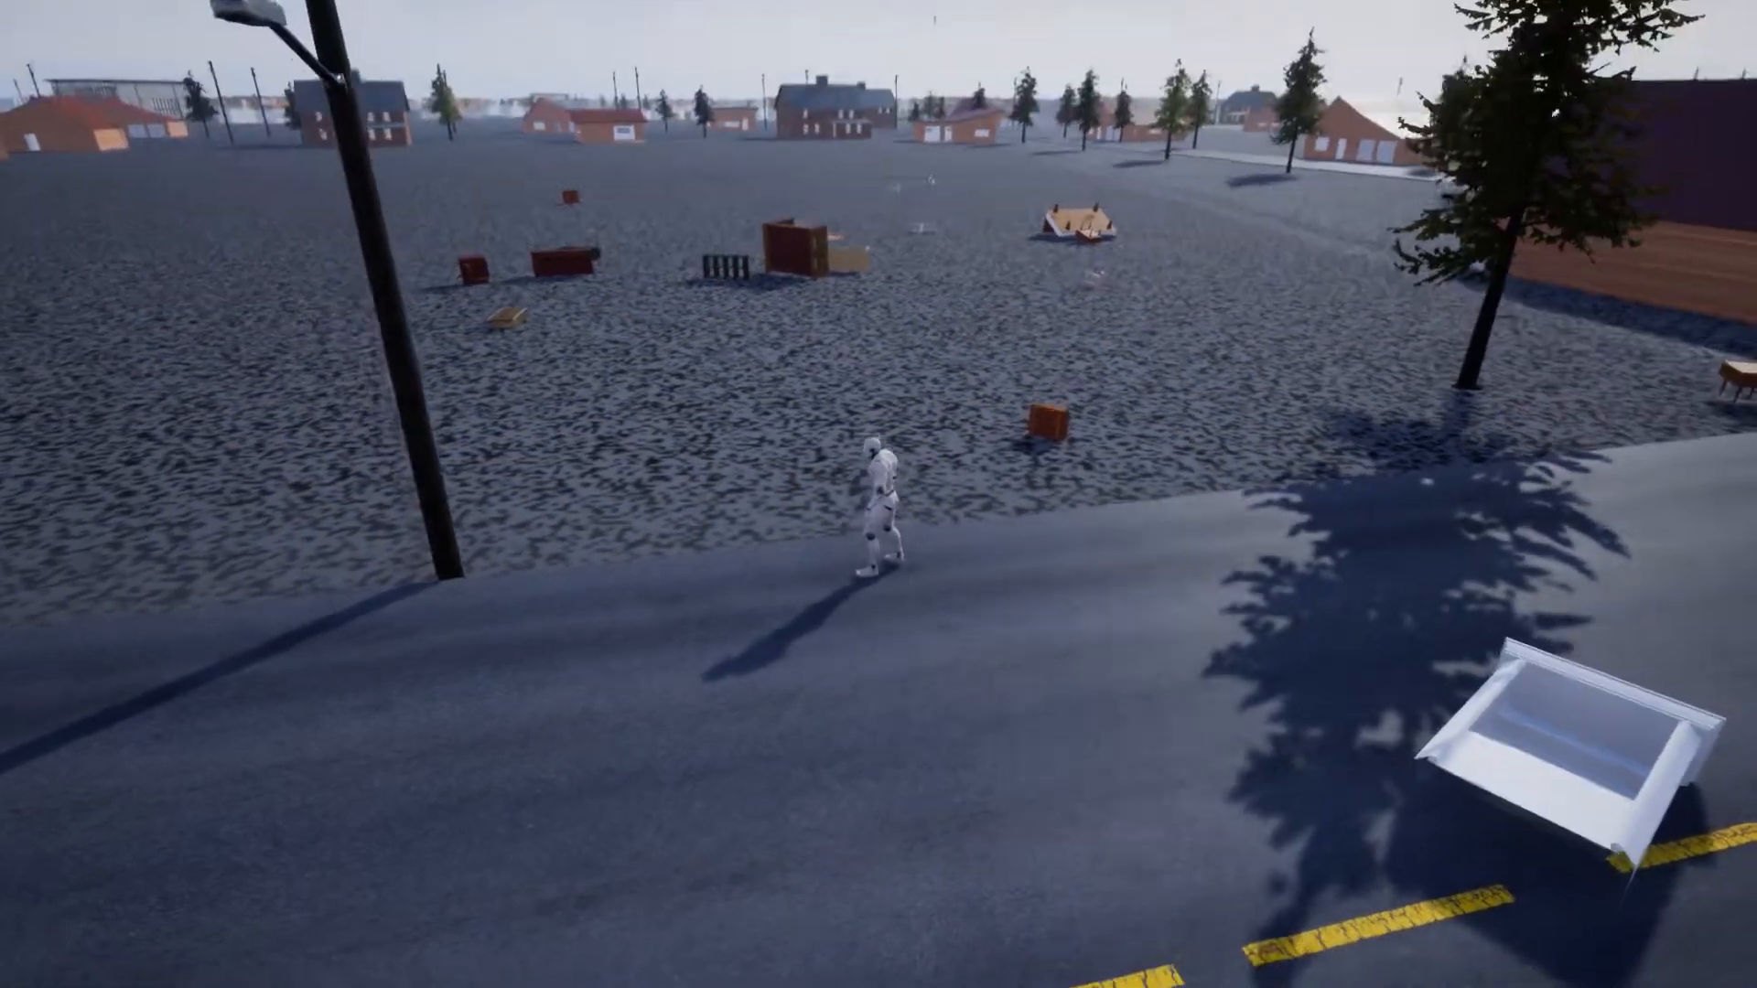
key("w")
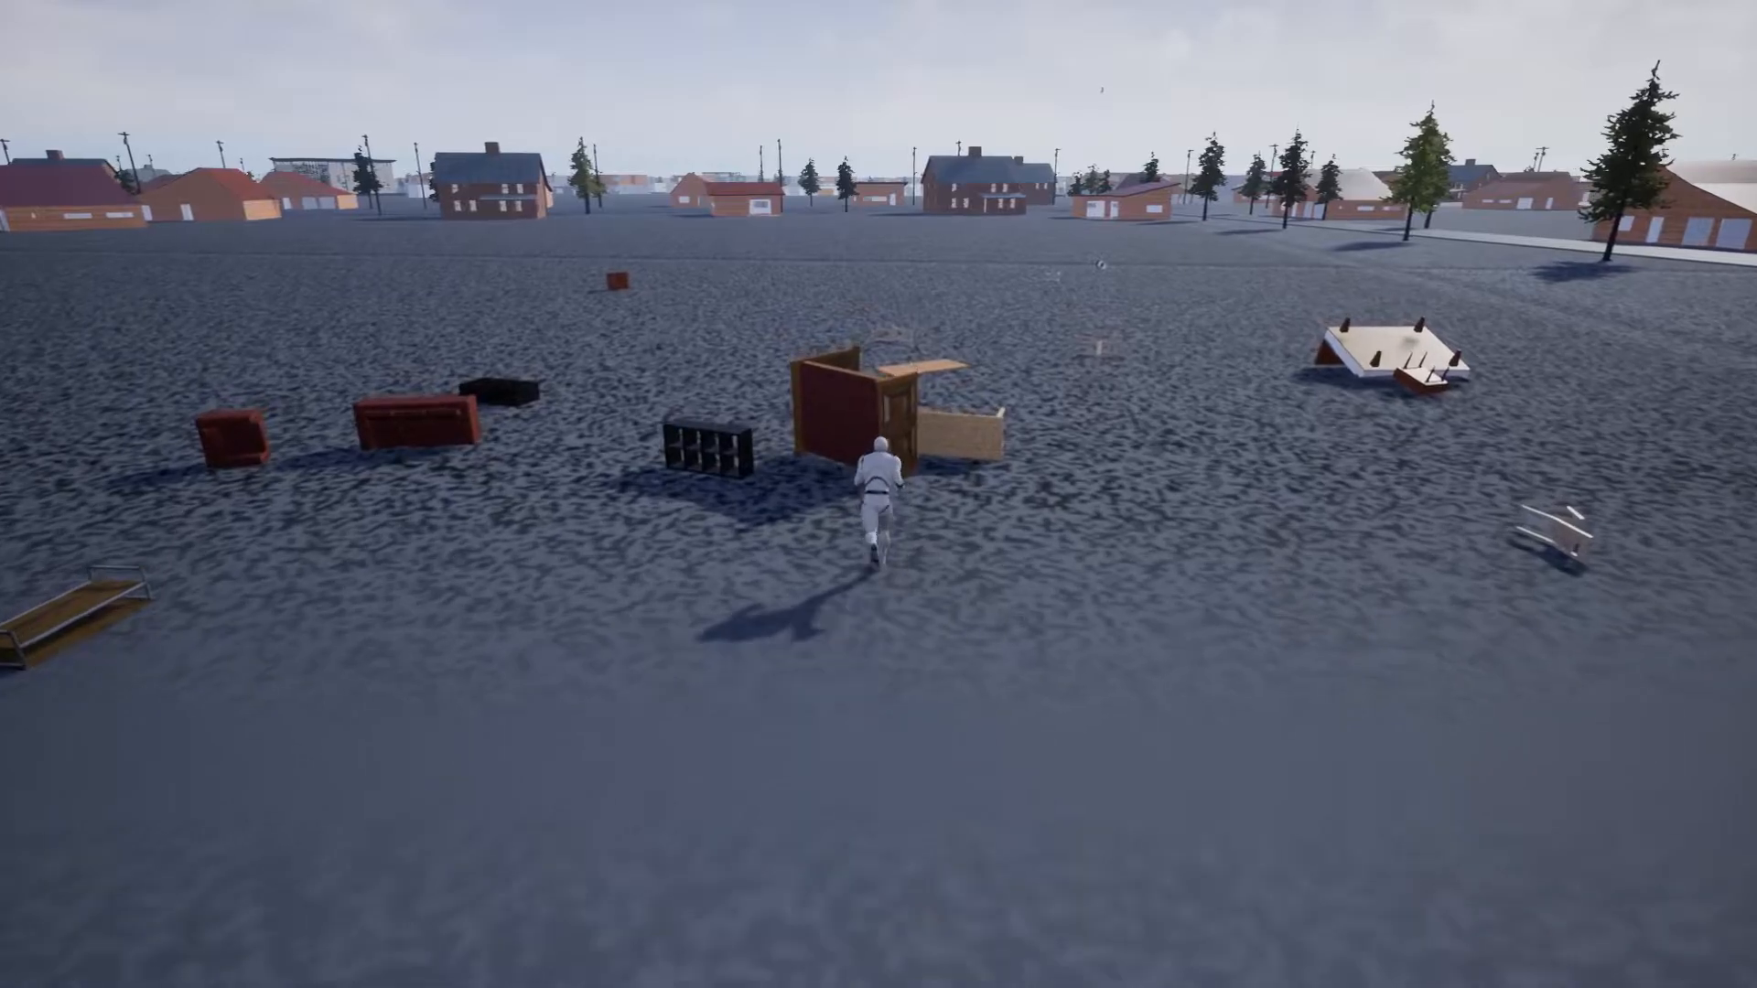
key("w")
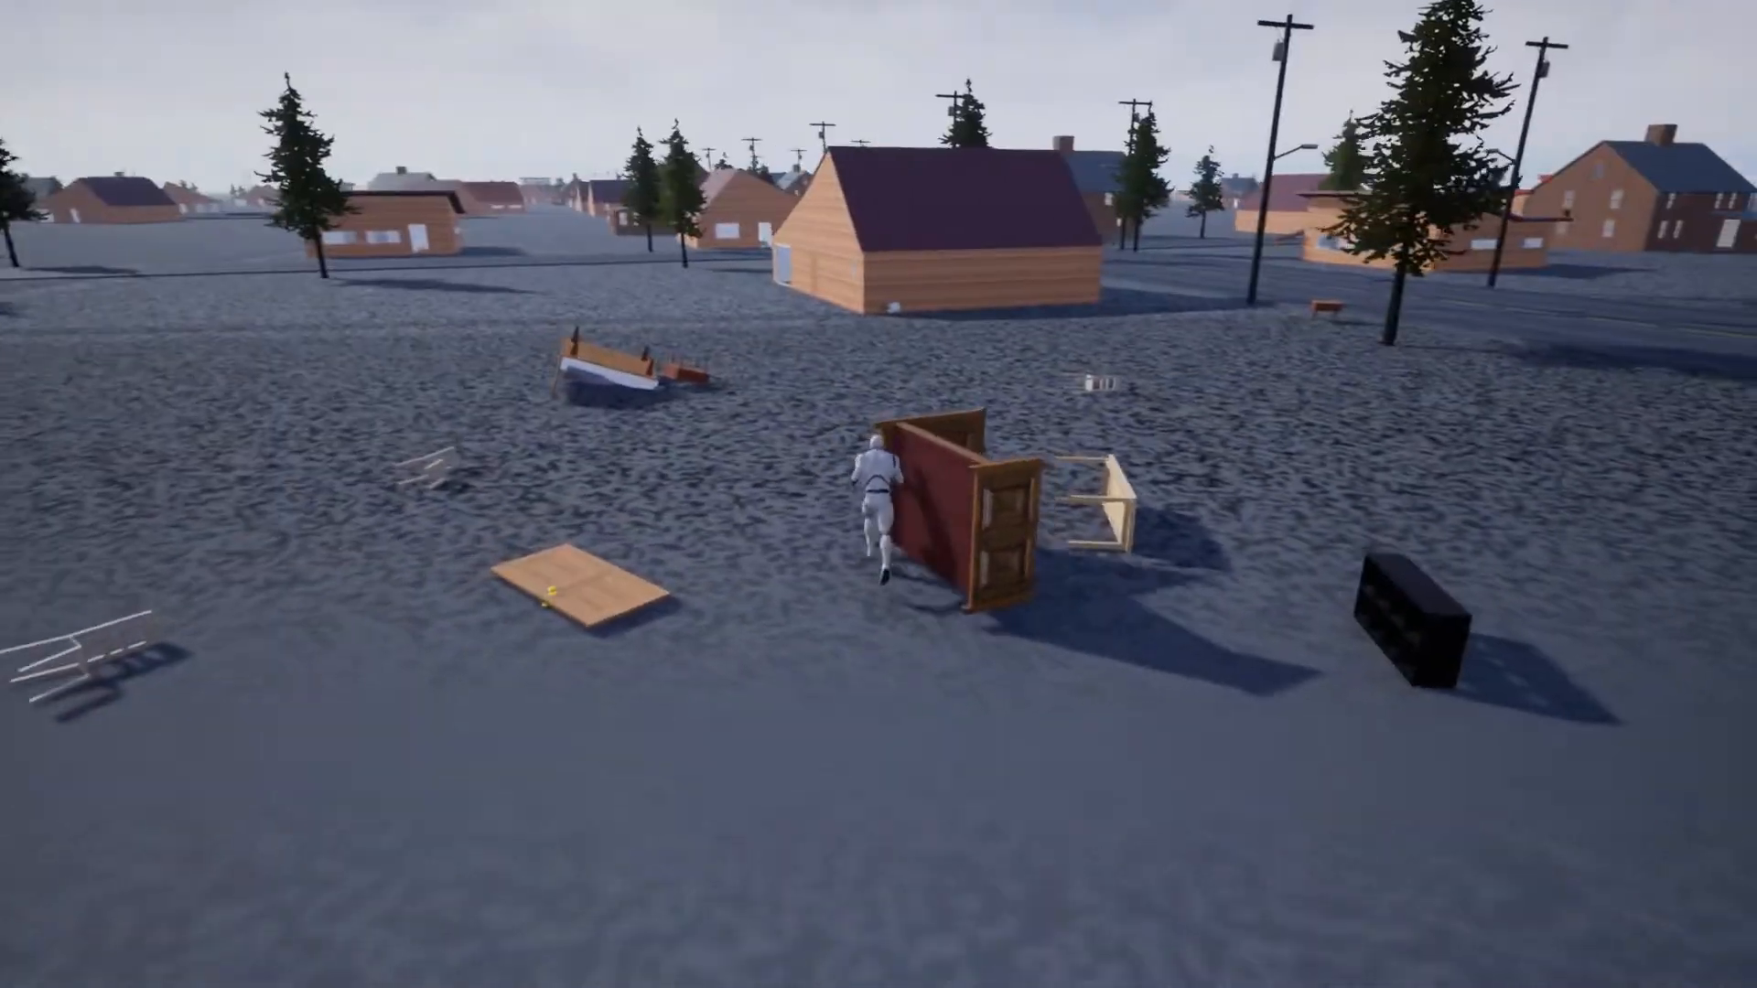
key("w")
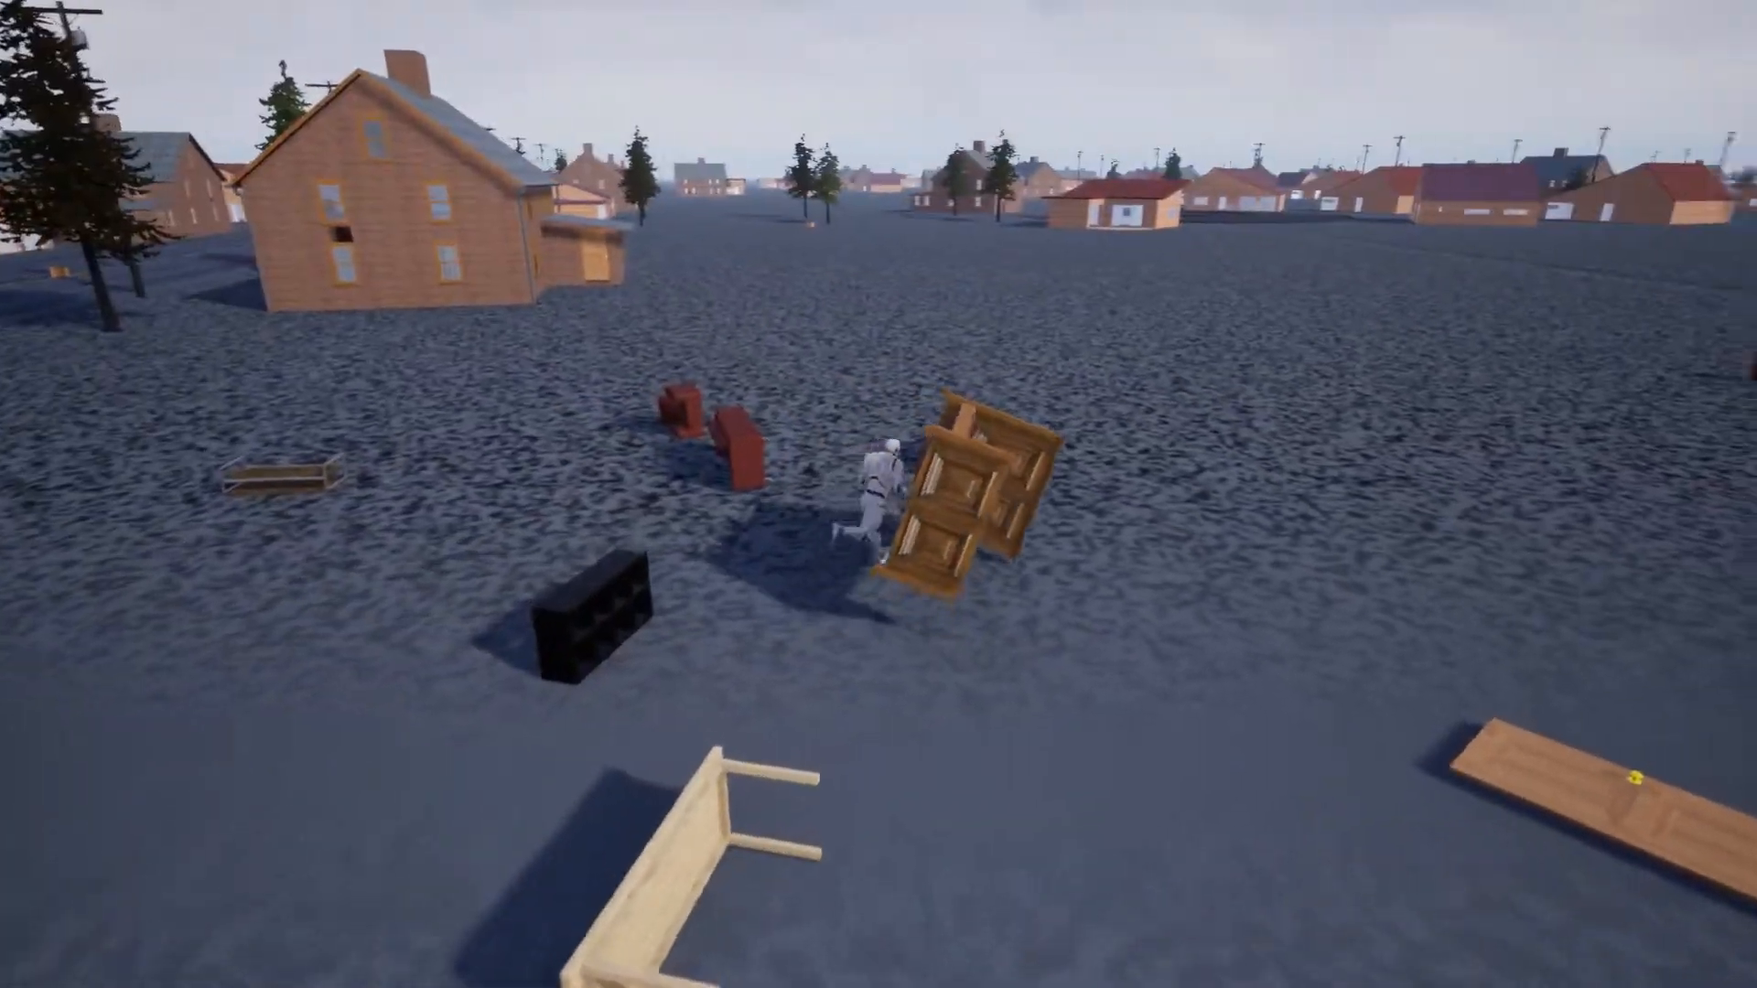
- Run to another intact brick house, enter through its front door and climb the stairs to the upper floor
key("w")
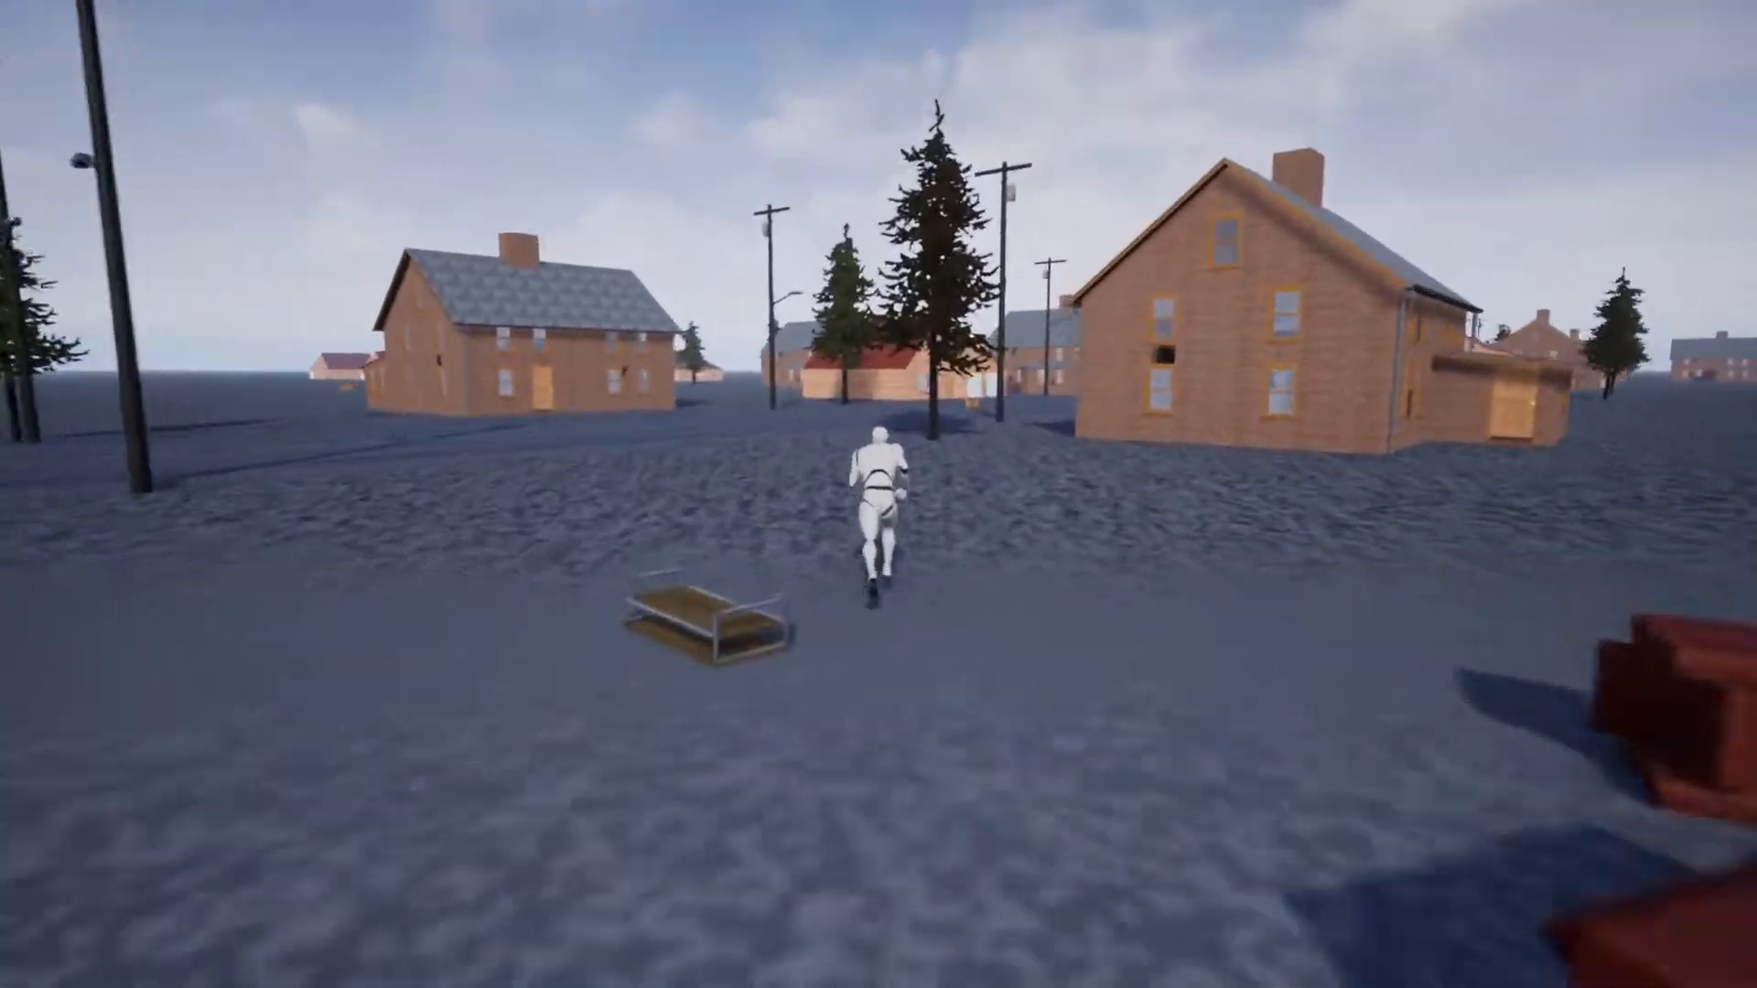
key("w")
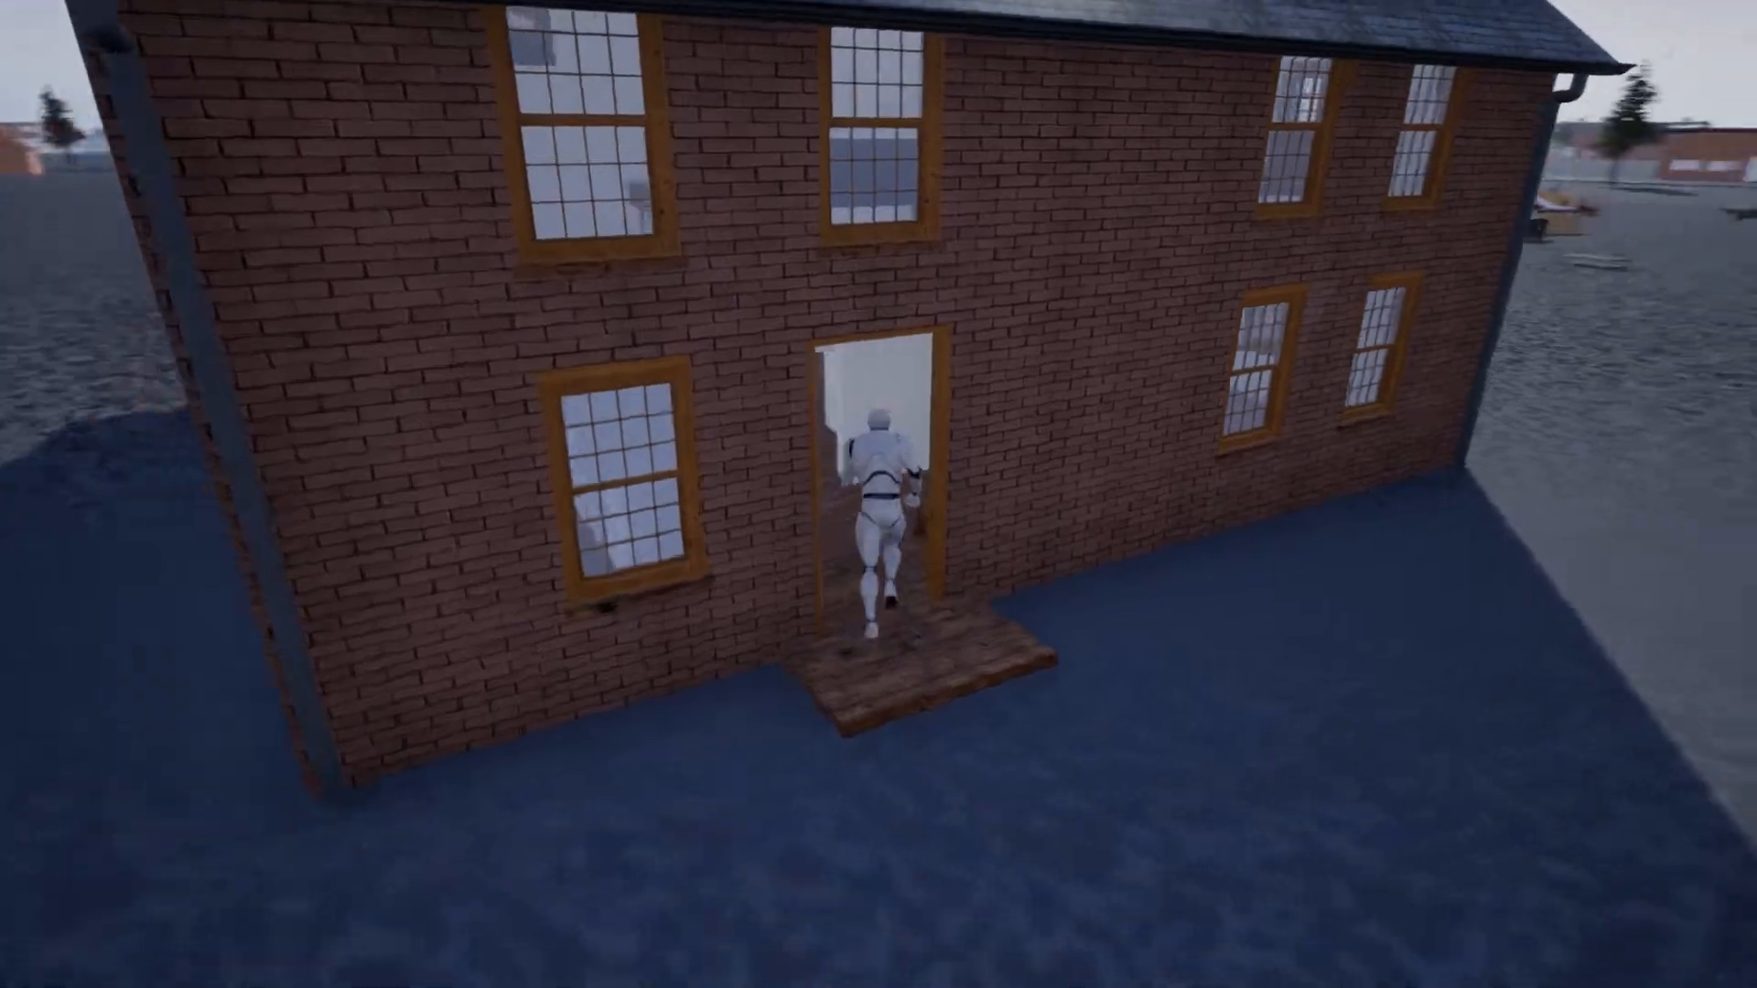
key("w")
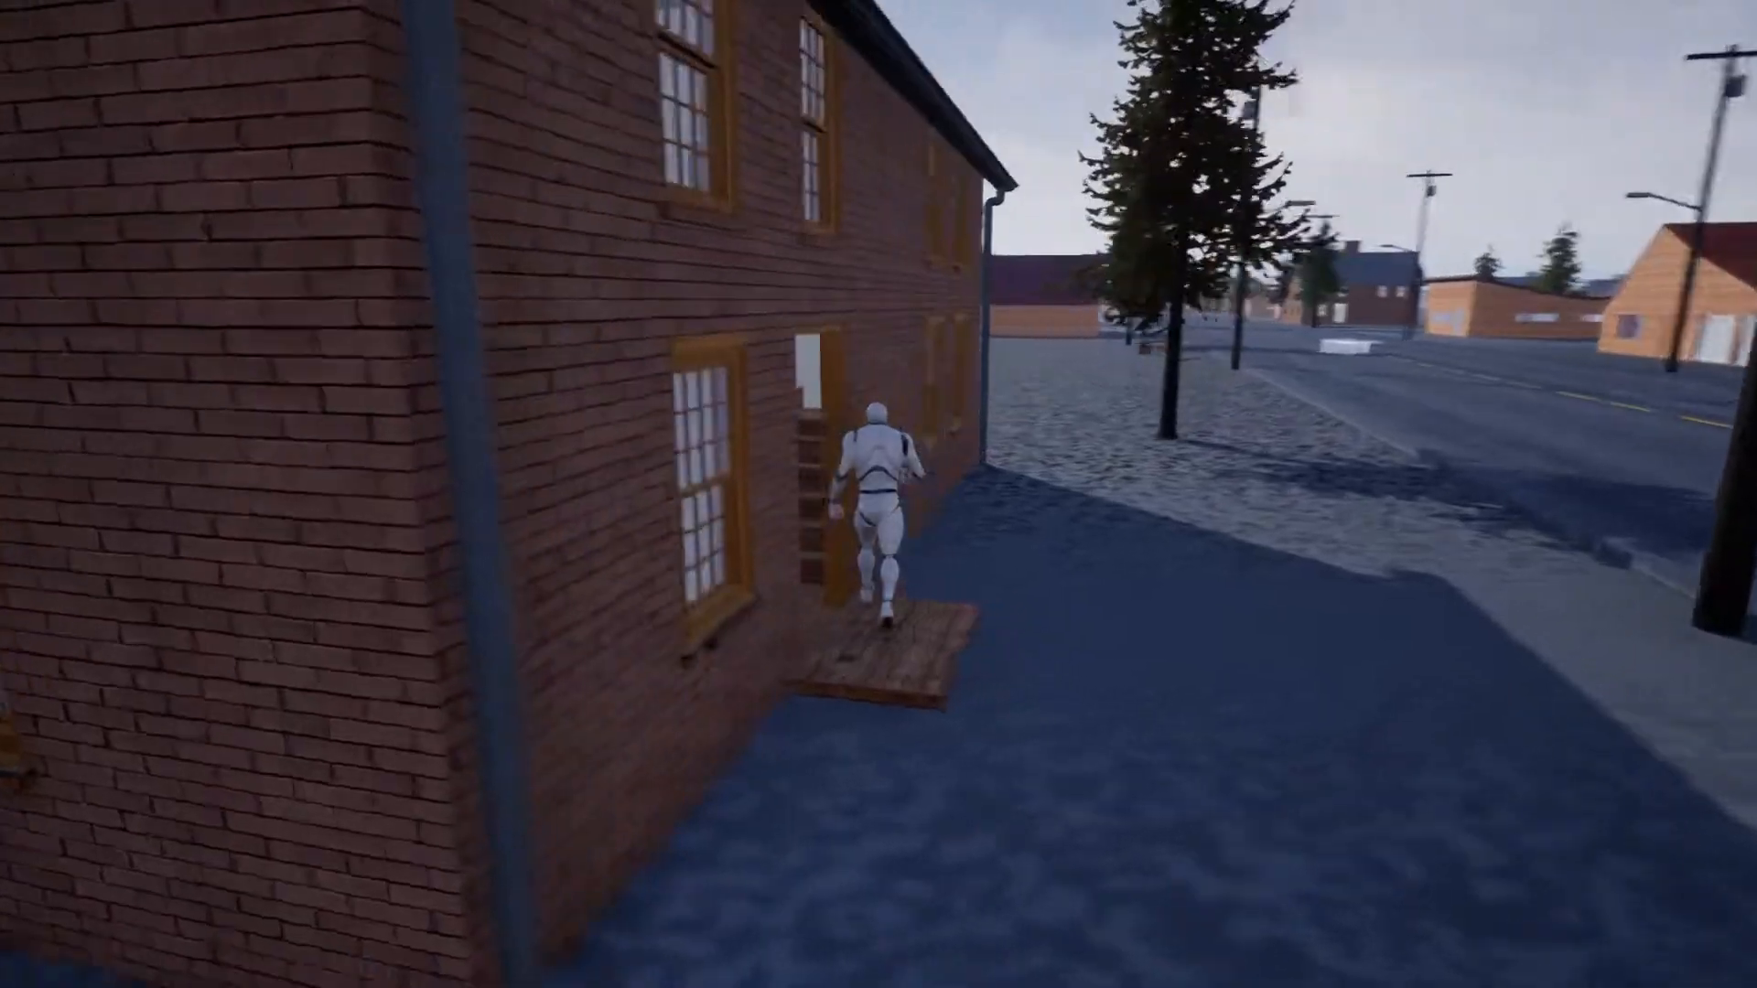
key("a")
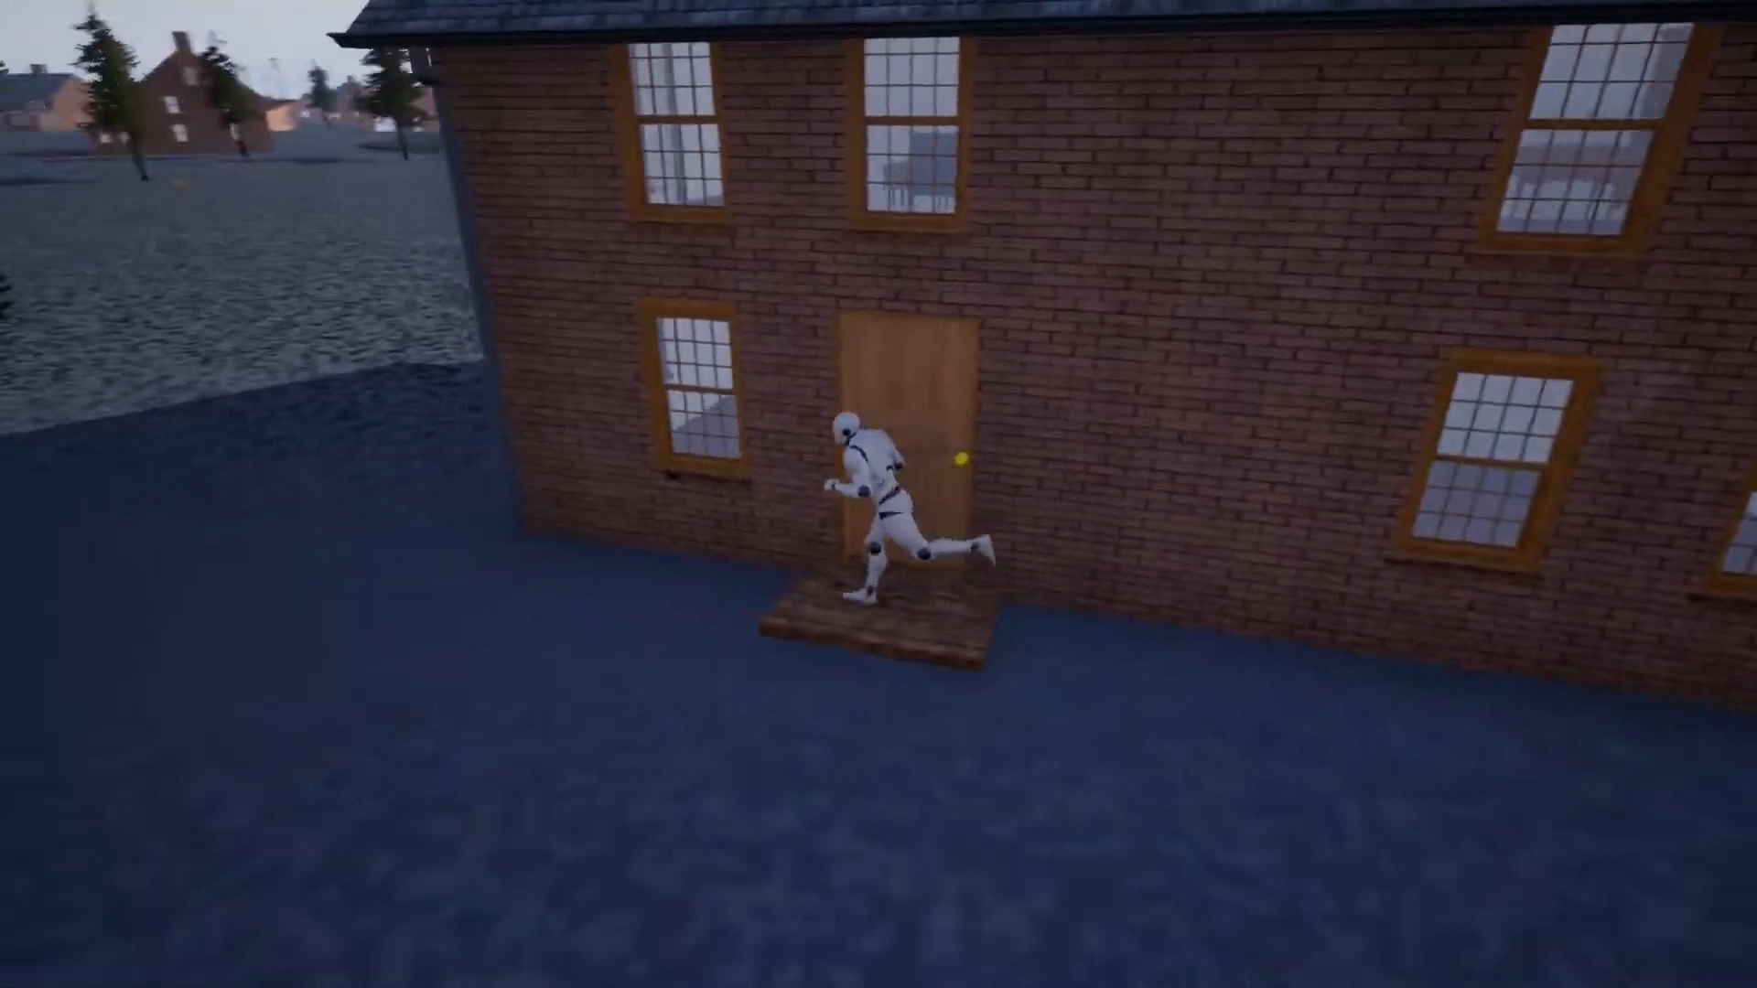
key("w")
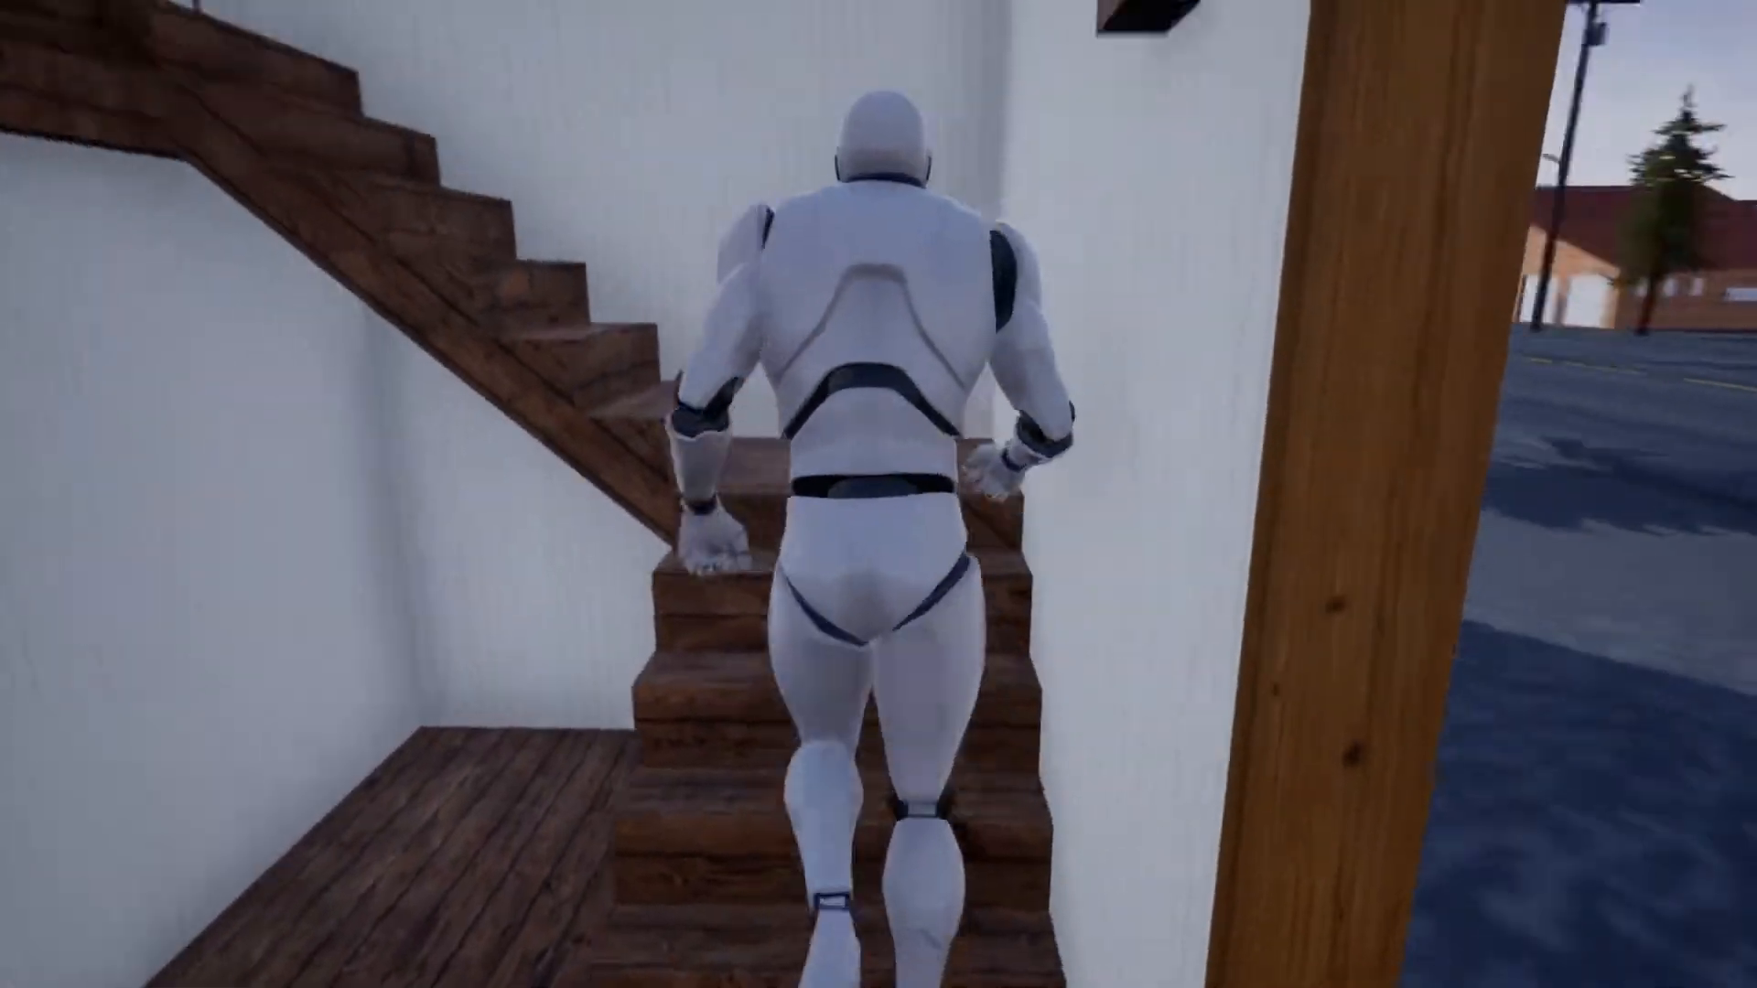
key("w")
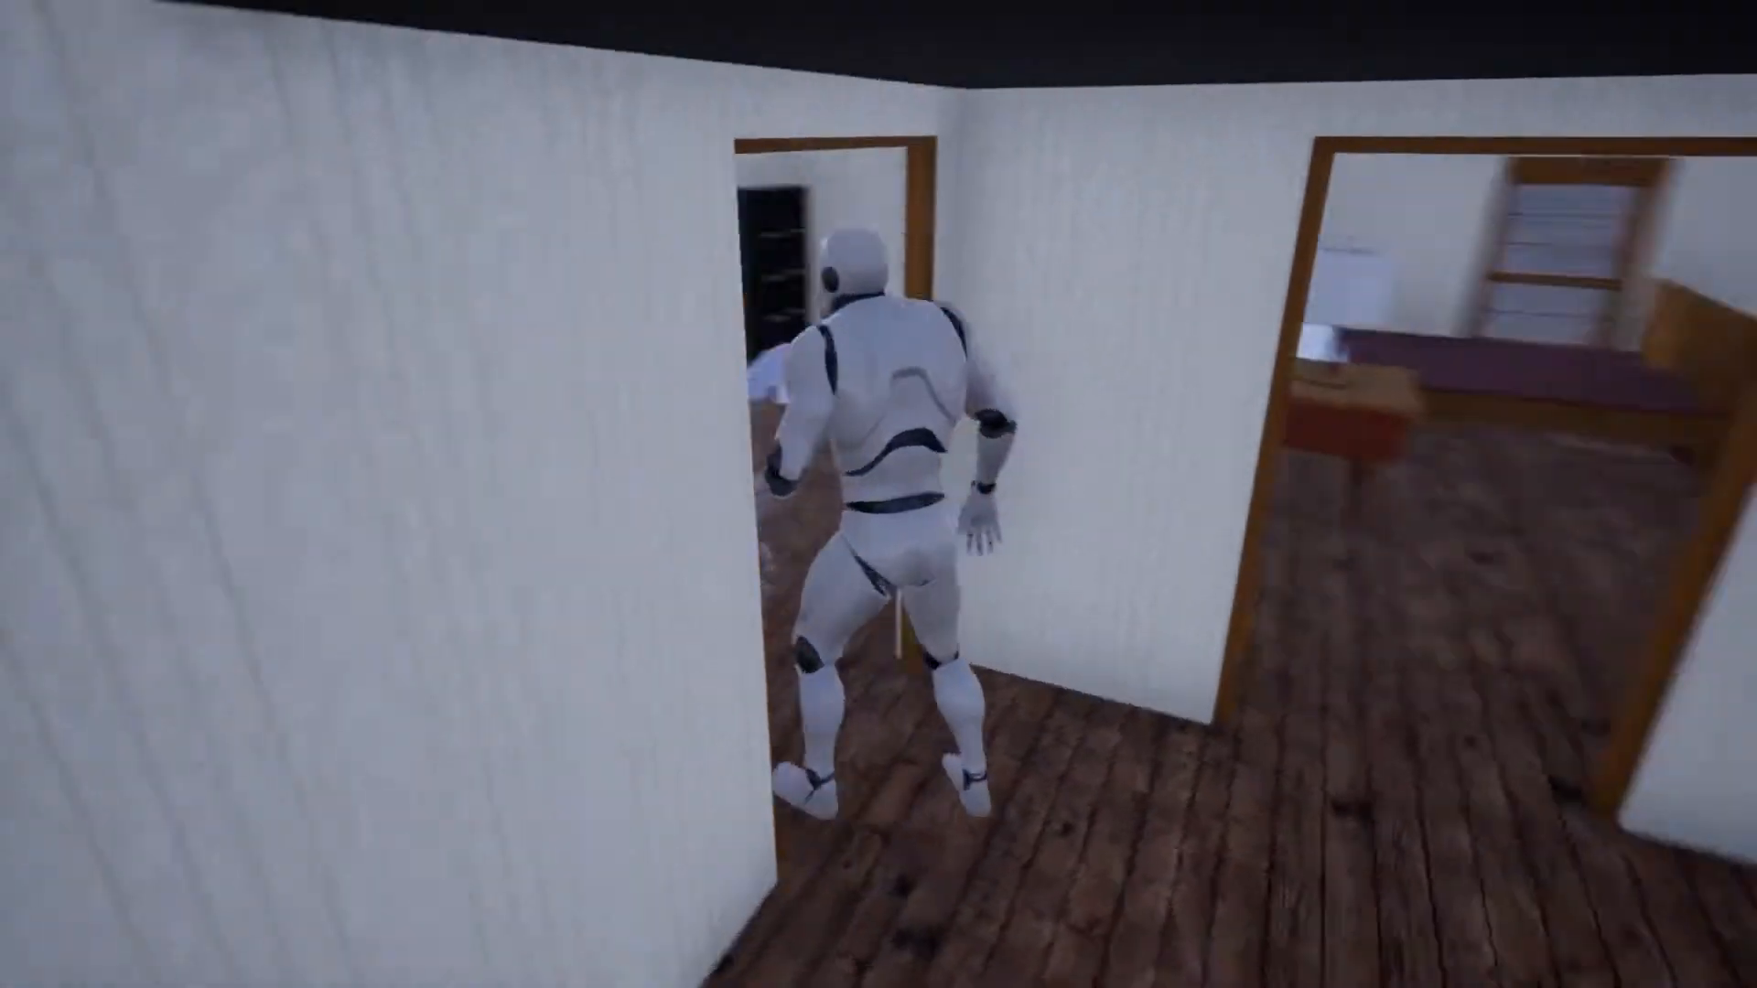
- Look around the upstairs bedroom with the dark red bed, nightstand and lamp
key("w")
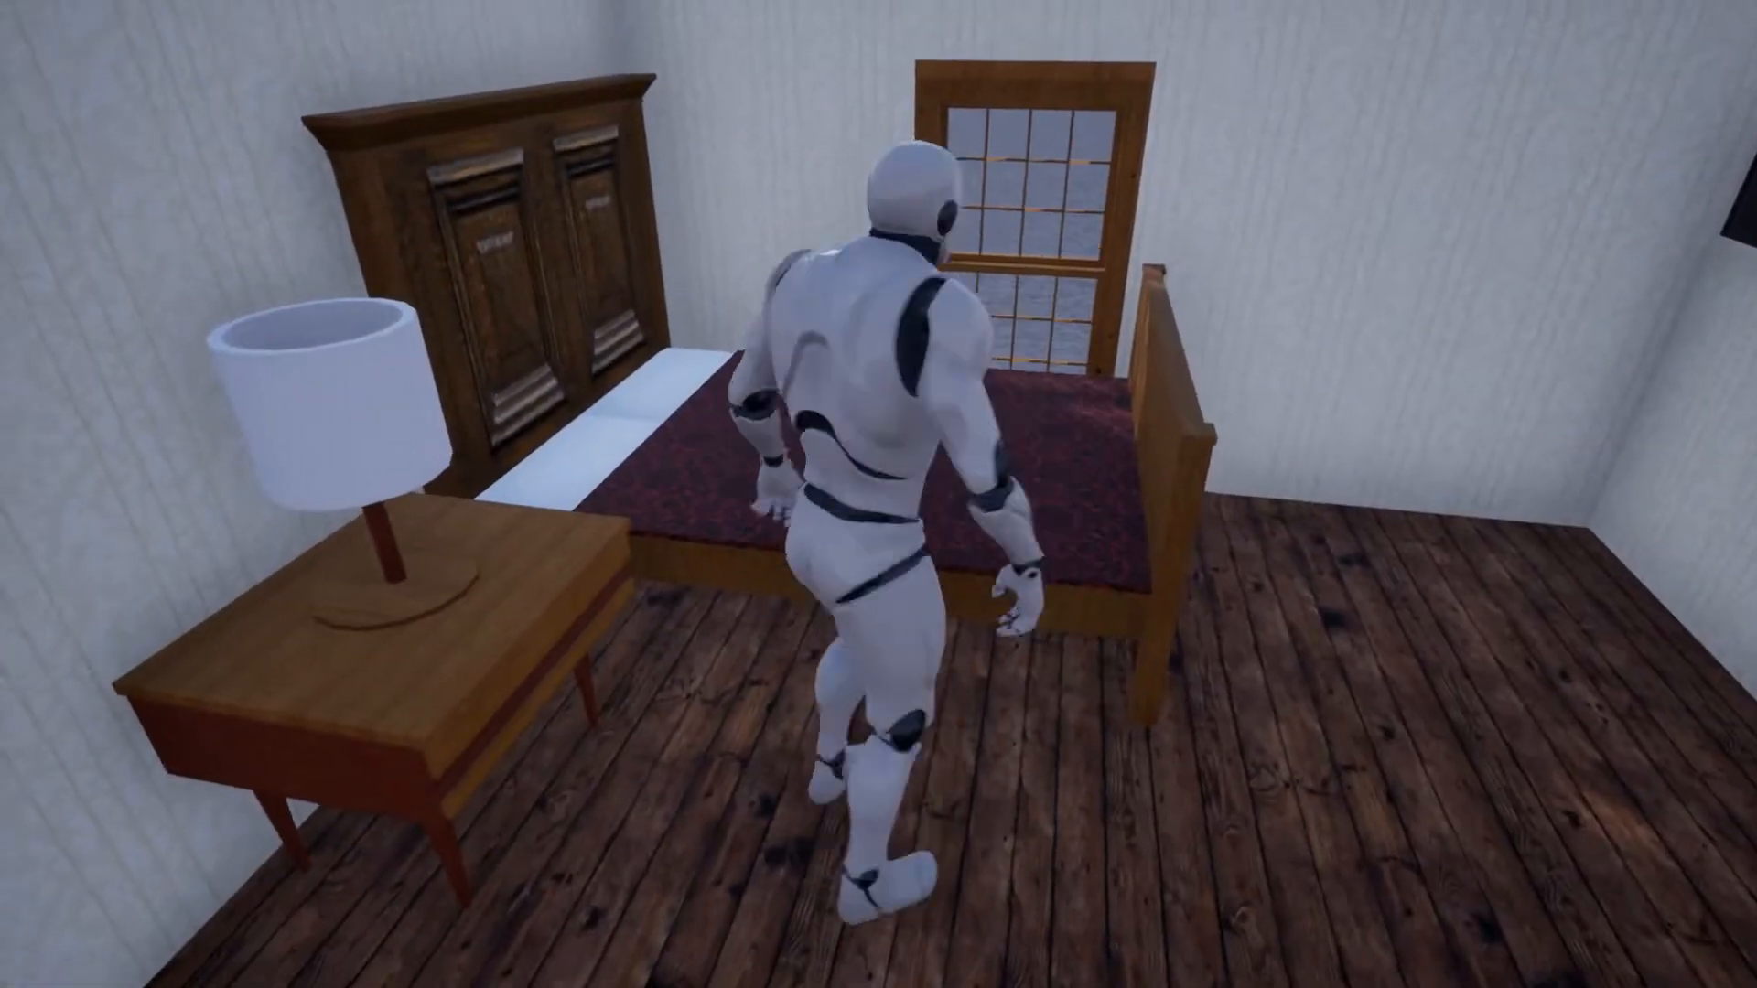
key("d")
key("w")
key("a")
key("w")
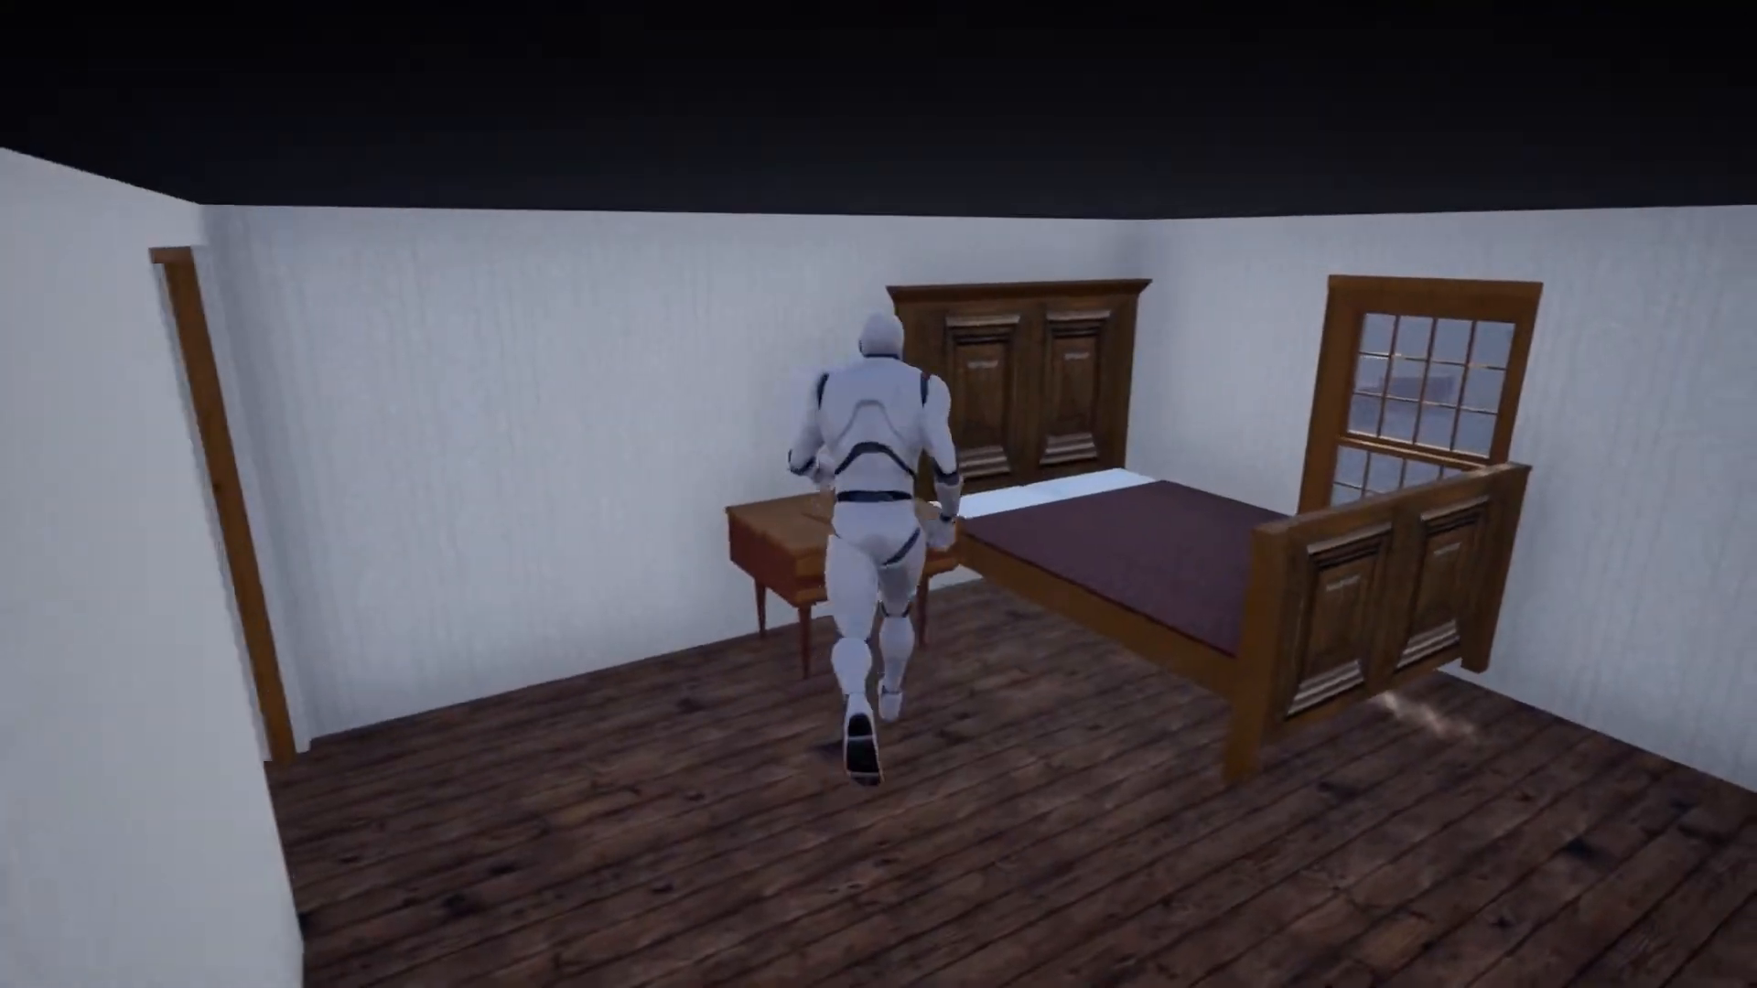
- Cross the upper floor into the bedroom with the blue double bed and wall-mounted television and inspect its furnishings
key("a")
key("w")
key("d")
key("a")
key("w")
key("w")
key("w")
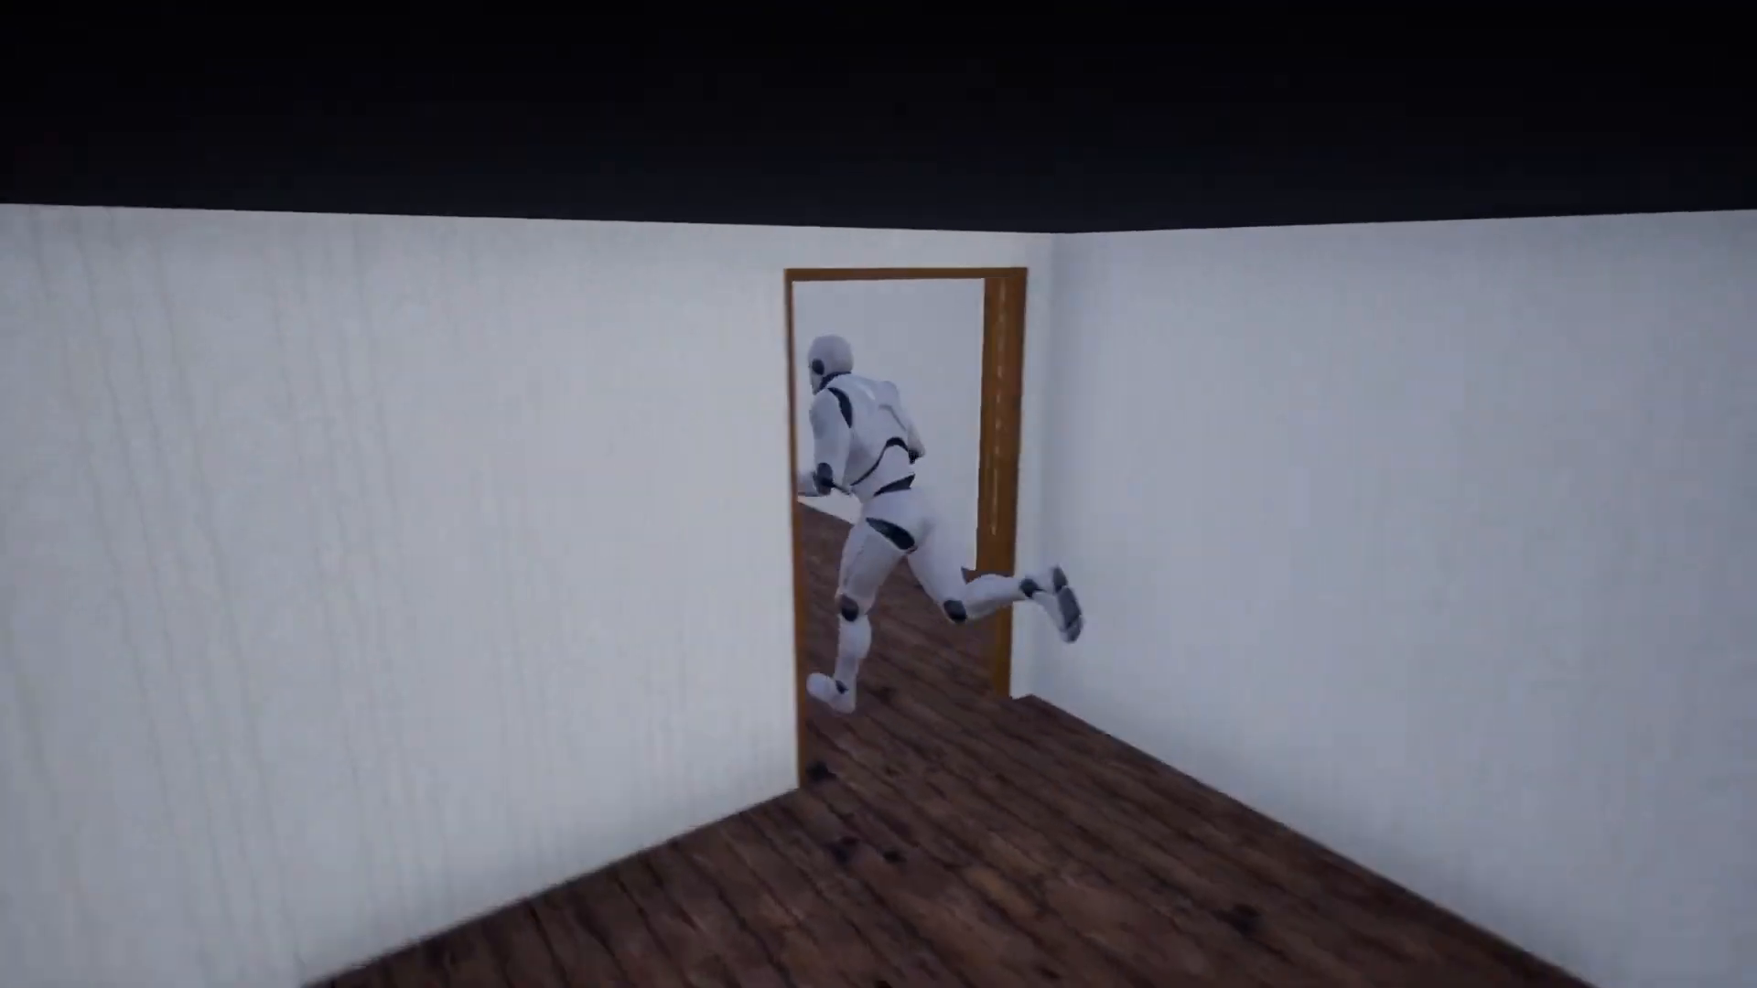
key("w")
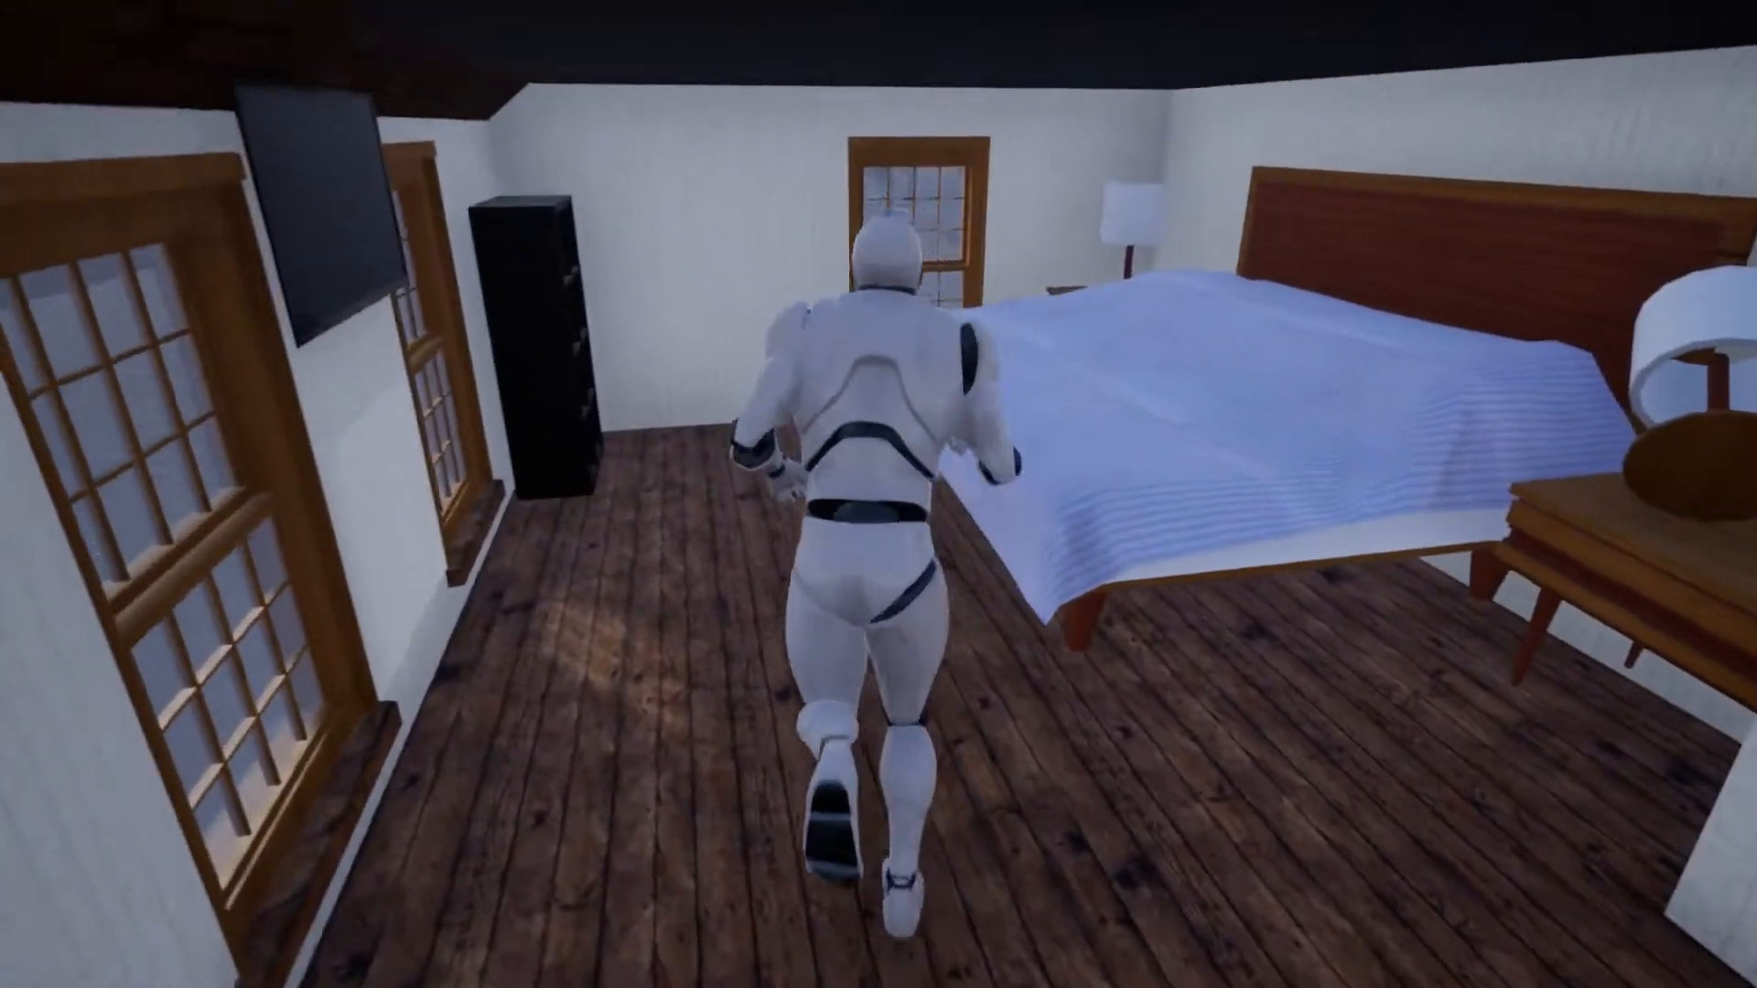
- Run across the blue-bed bedroom into the tall black bookcase in the corner and knock it over
key("w")
key("w")
key("a")
key("w")
key("space")
key("d")
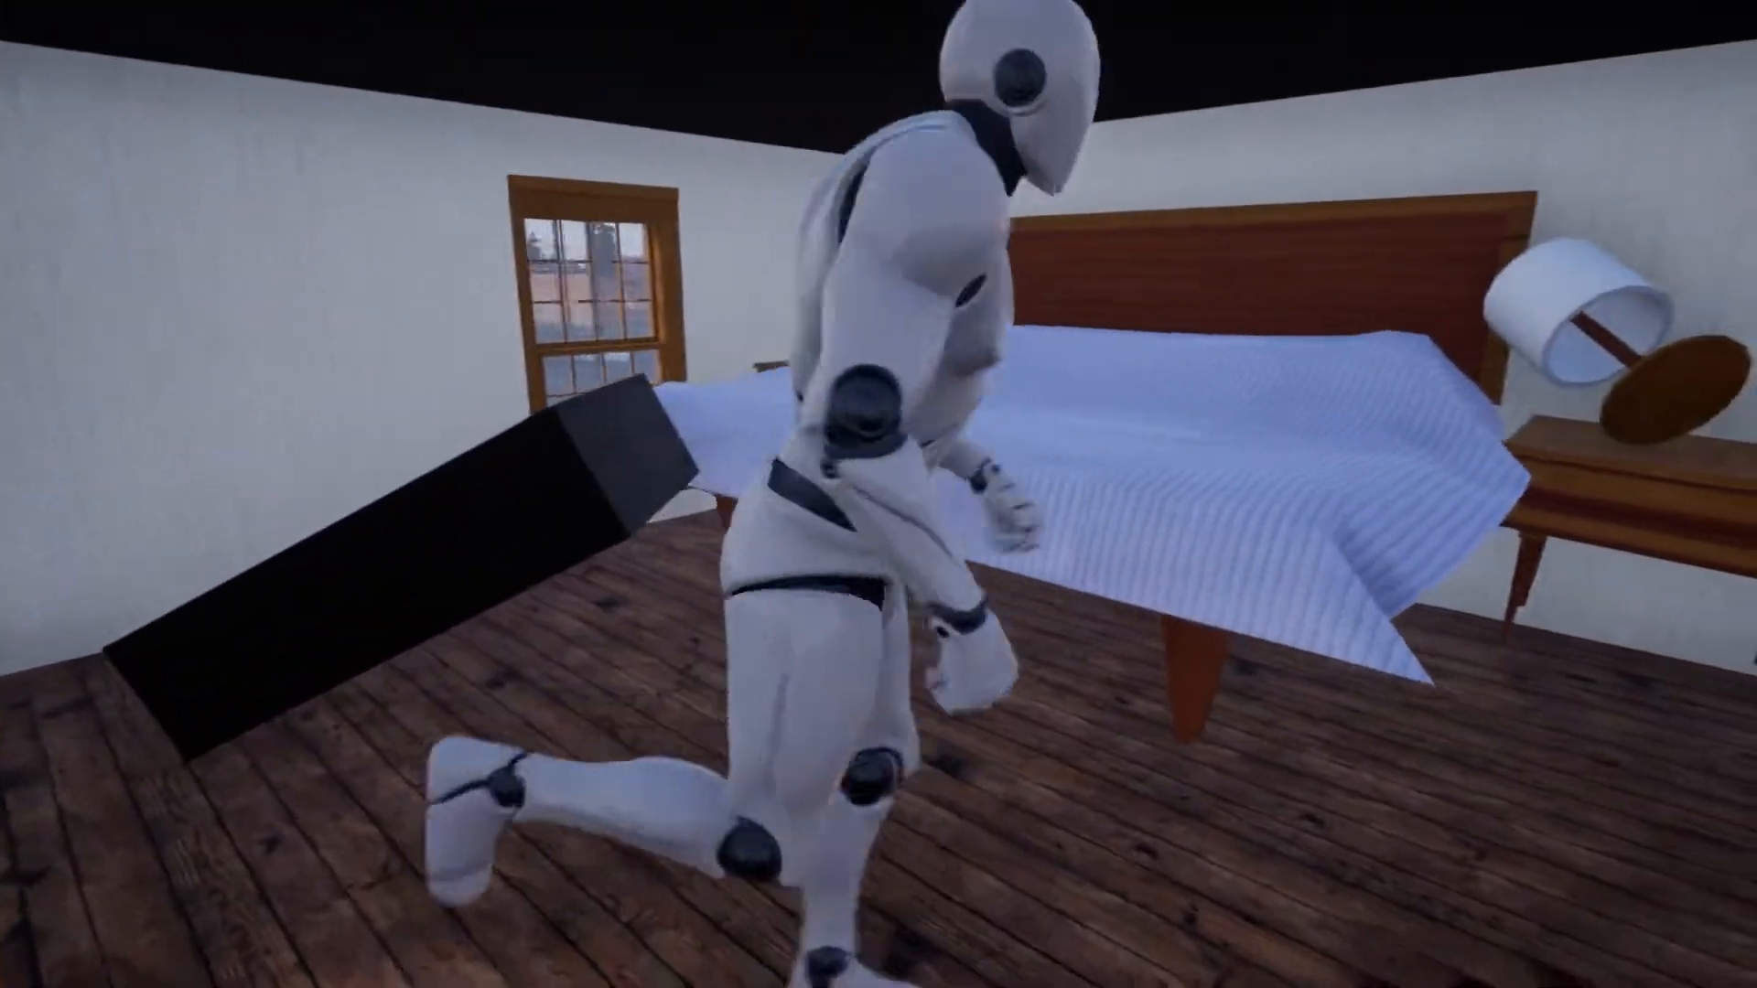
- Run out of the bedroom to the stair landing, then return to the doorway beside the nightstand and blue bed
key("w")
key("d")
key("w")
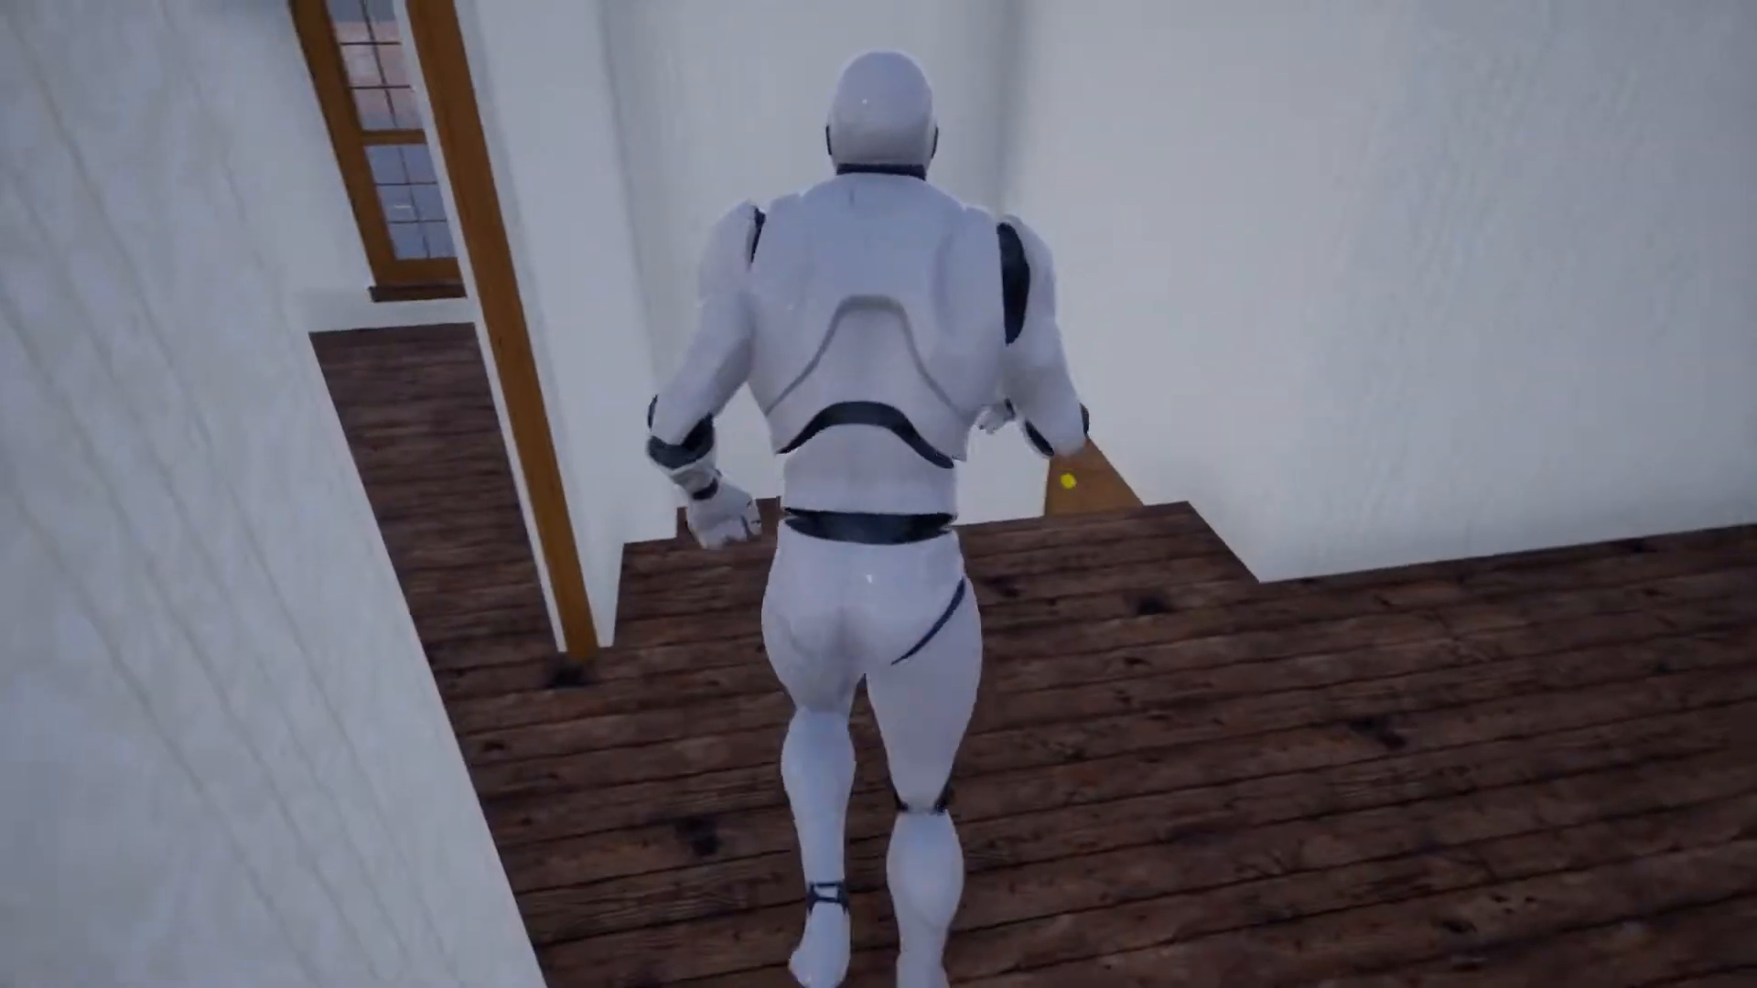
key("w")
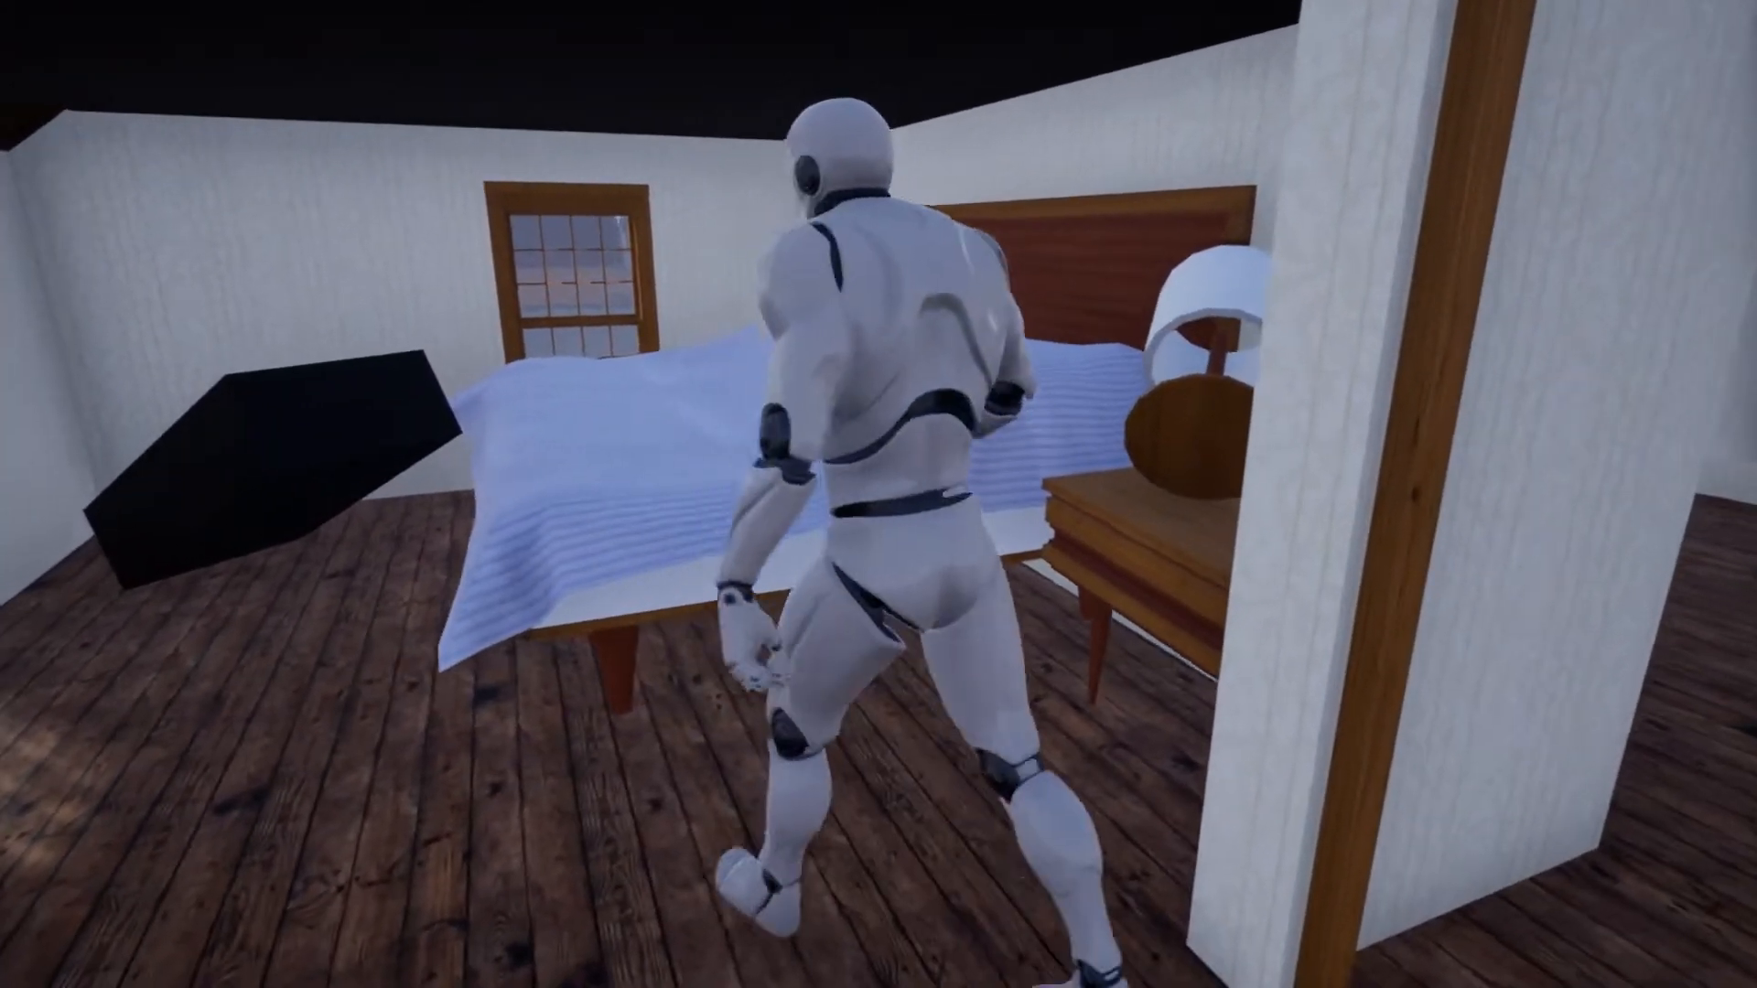
- Circle the bedroom to view the wooden wardrobe, windows, wall-mounted television and toppled bookcase around the blue bed
key("a")
key("space")
key("s")
key("w")
key("d")
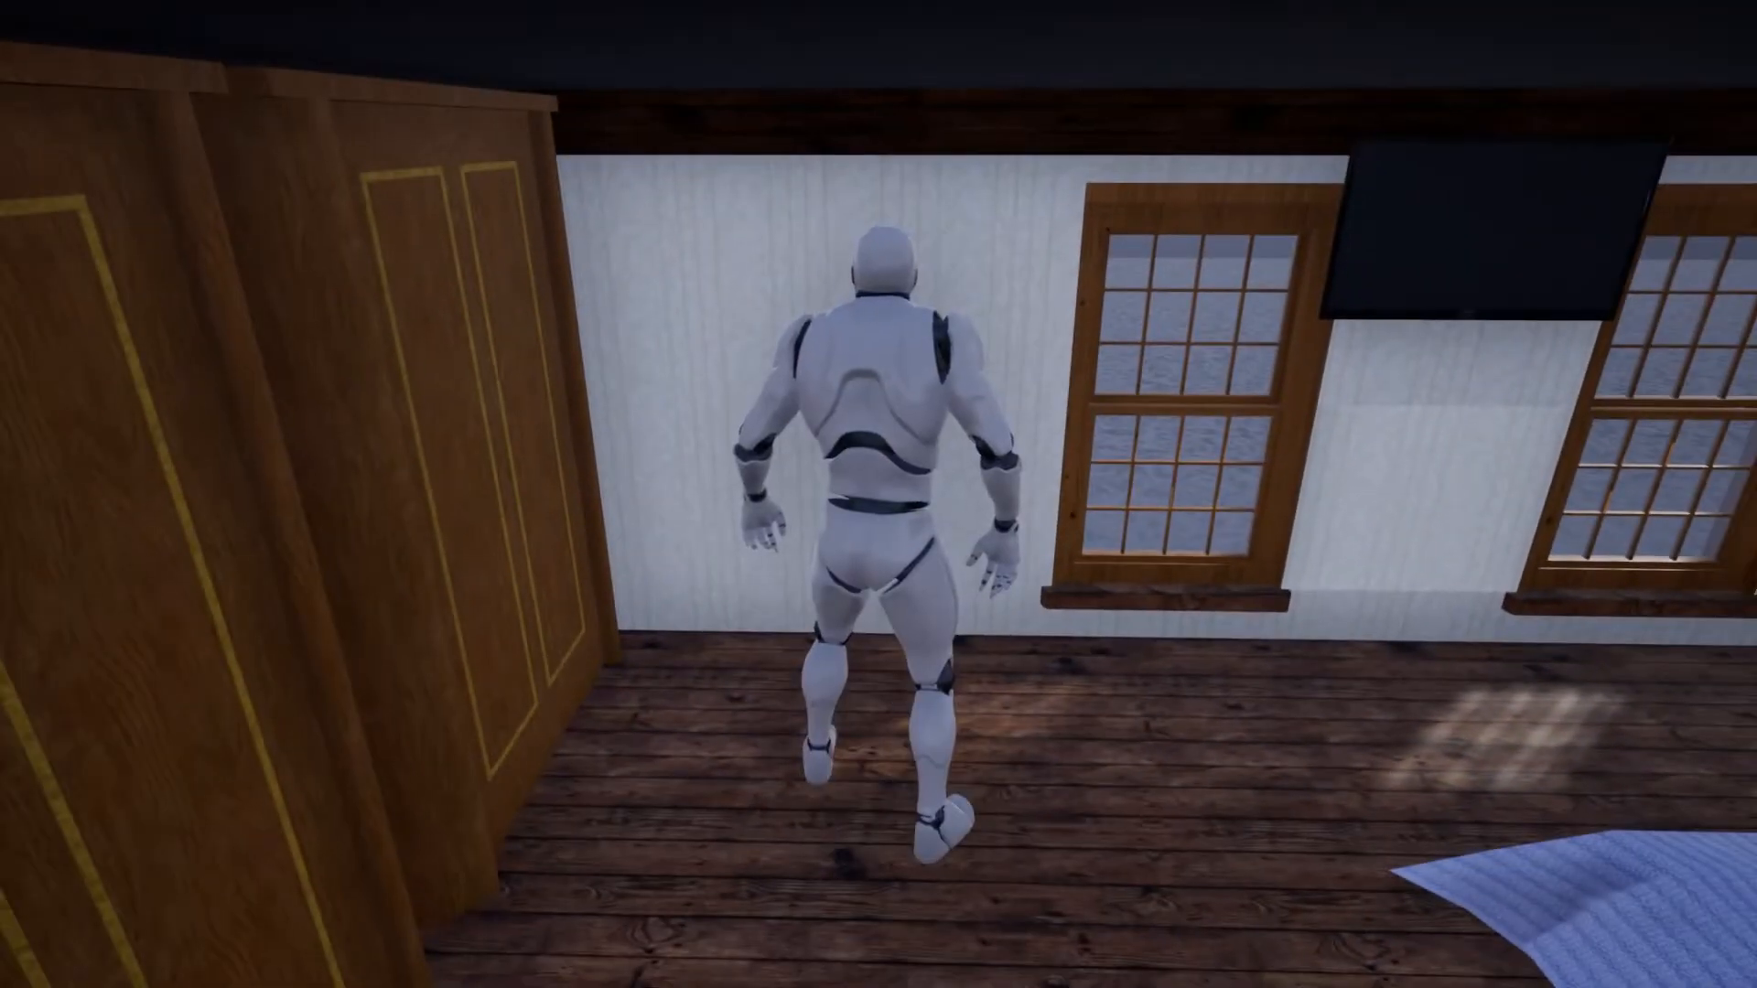
key("w")
key("w")
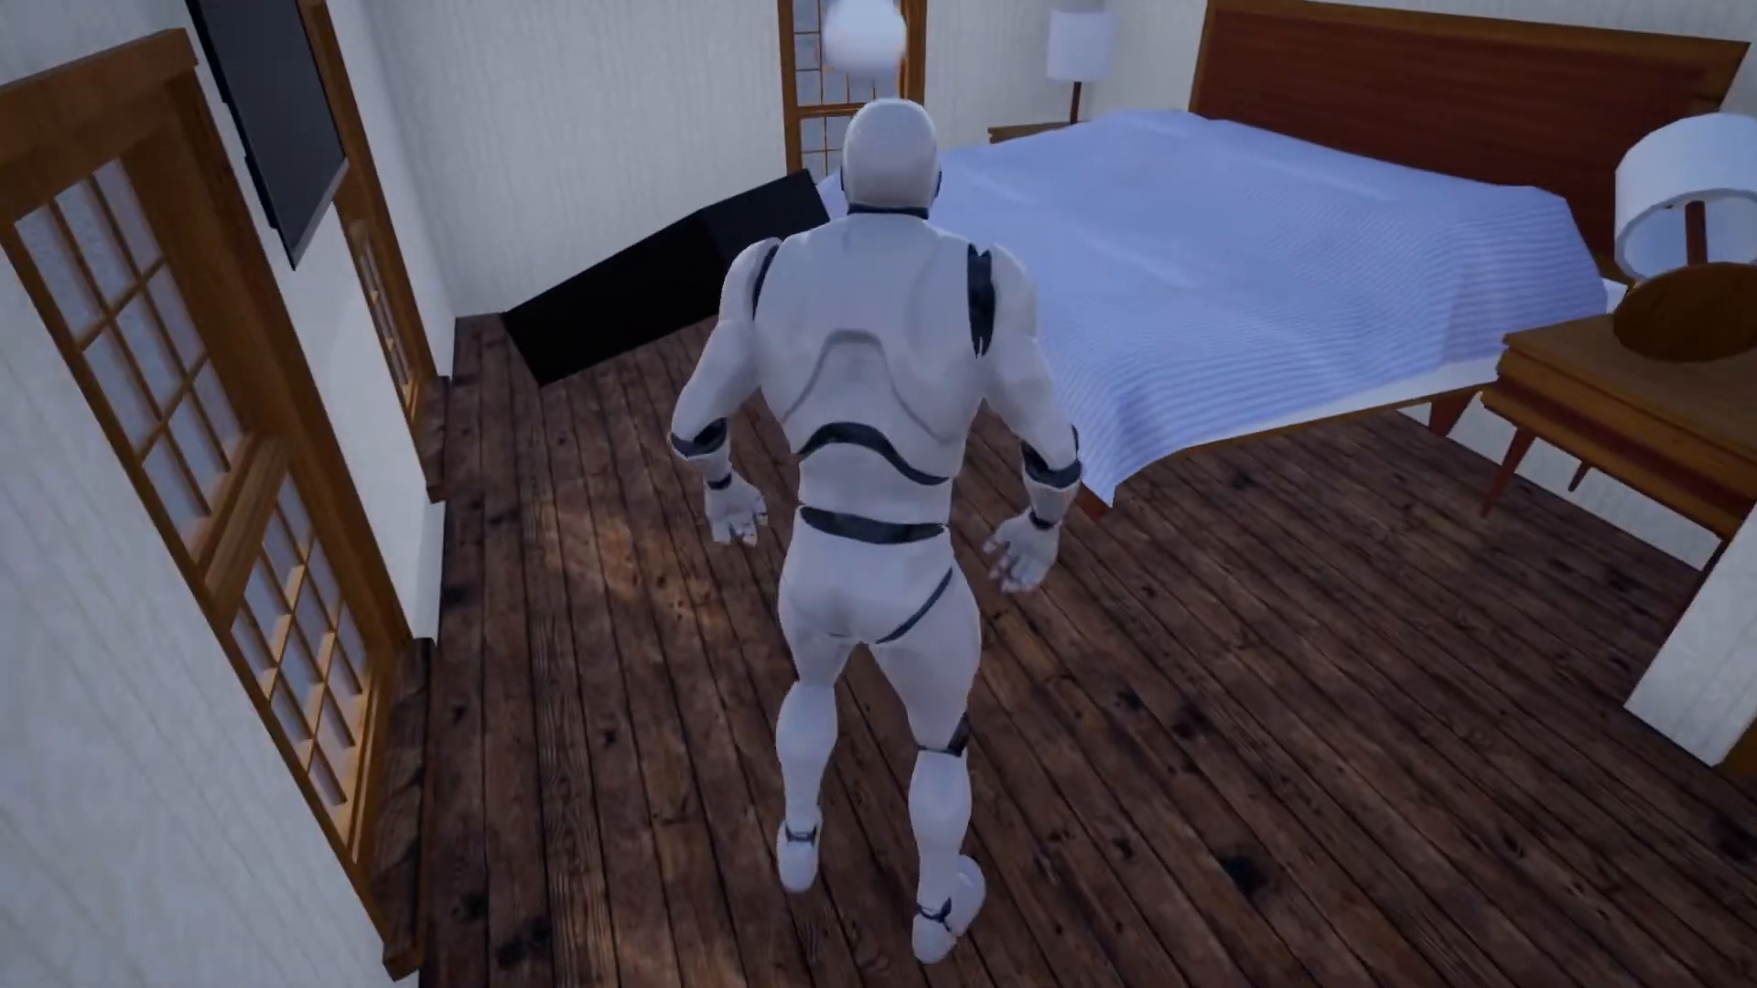
- Demolish the brick house and run out through the scattered debris and furniture toward the road
key("w")
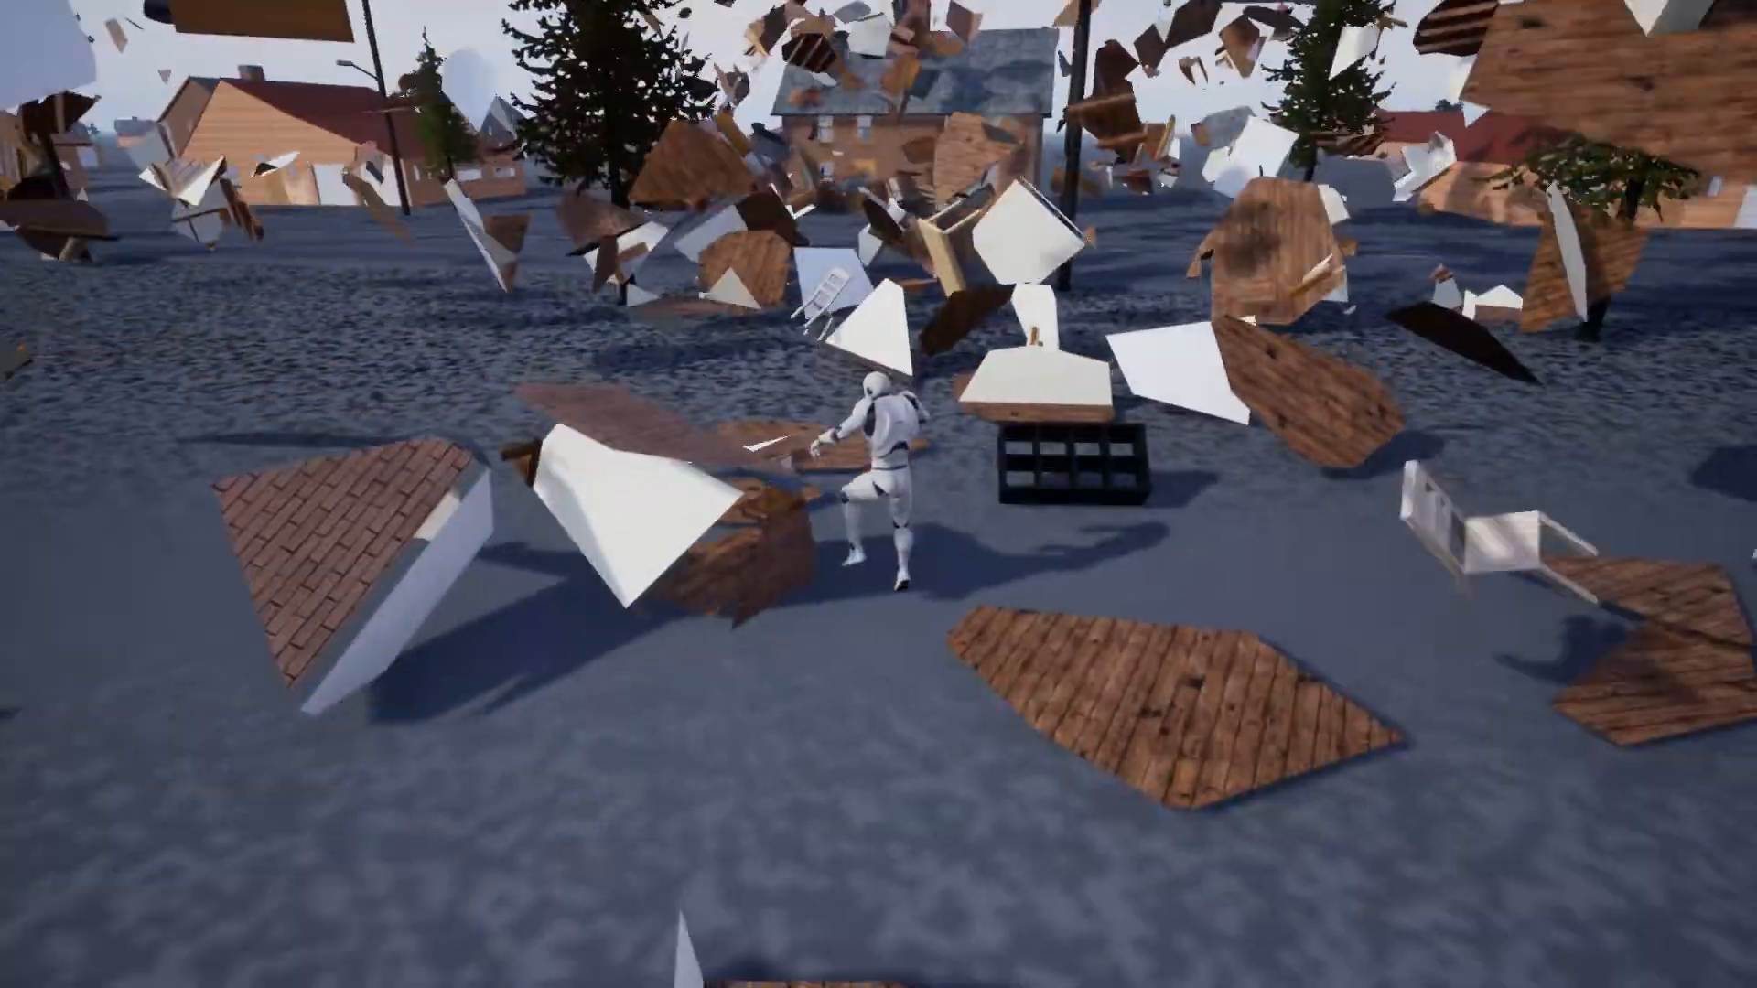
key("w")
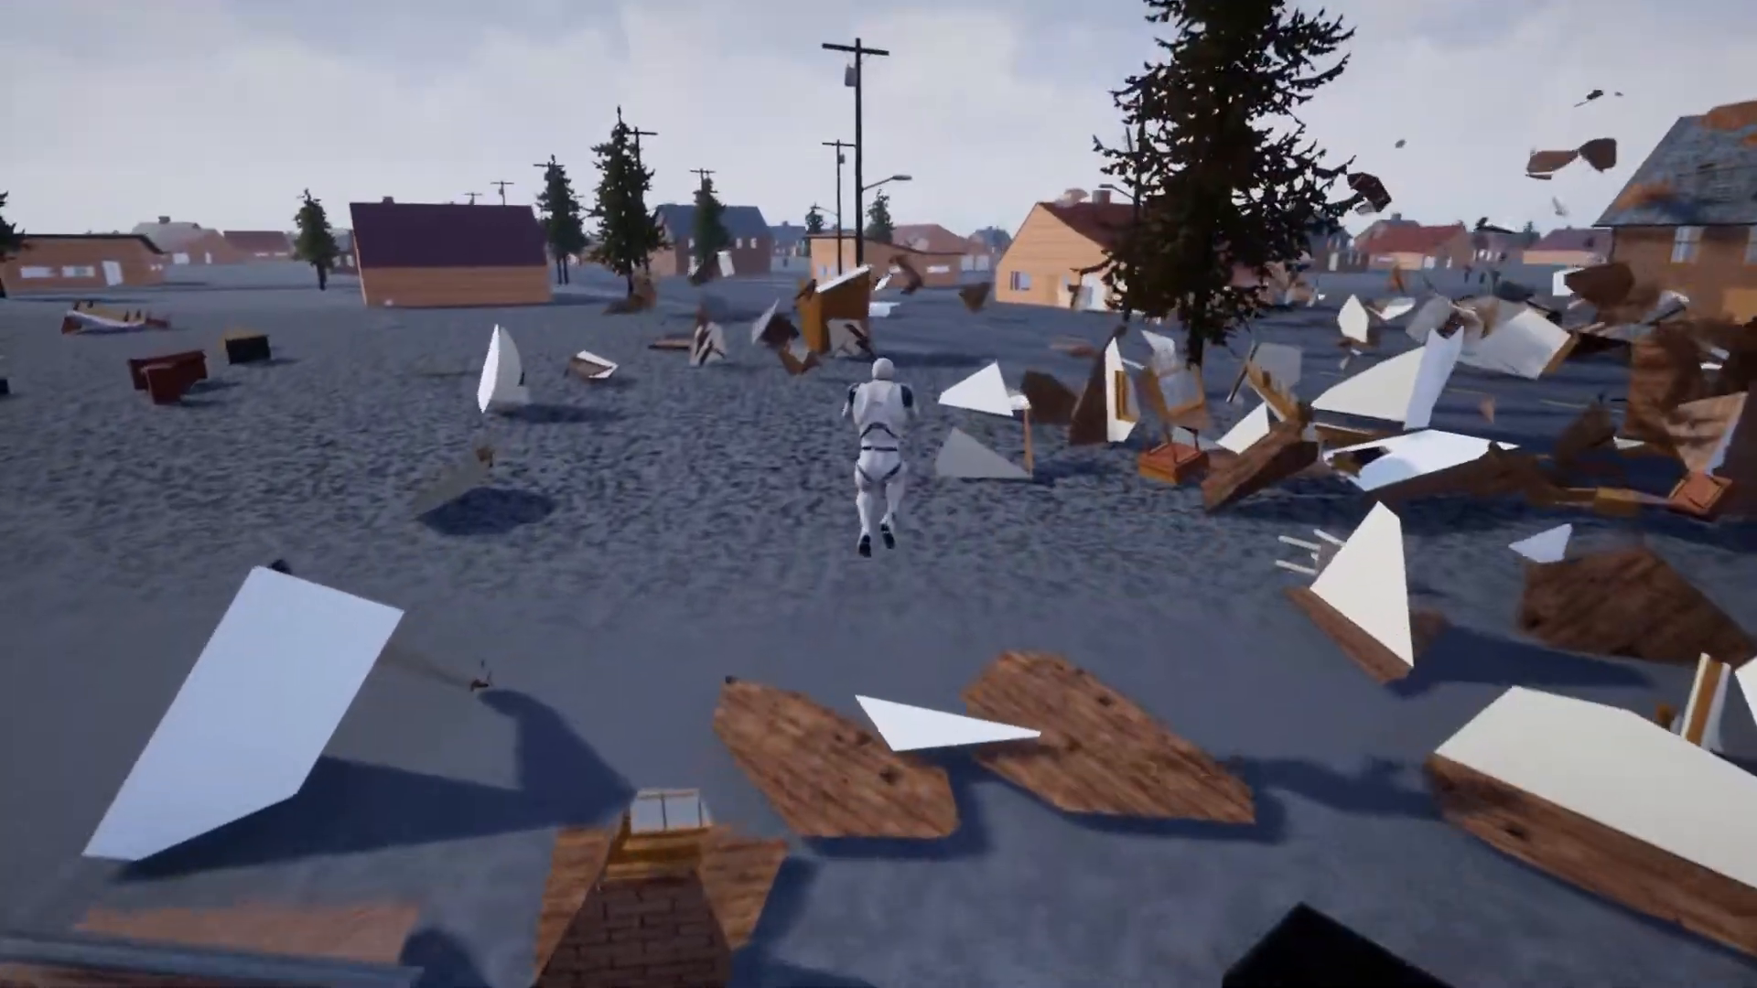
key("w")
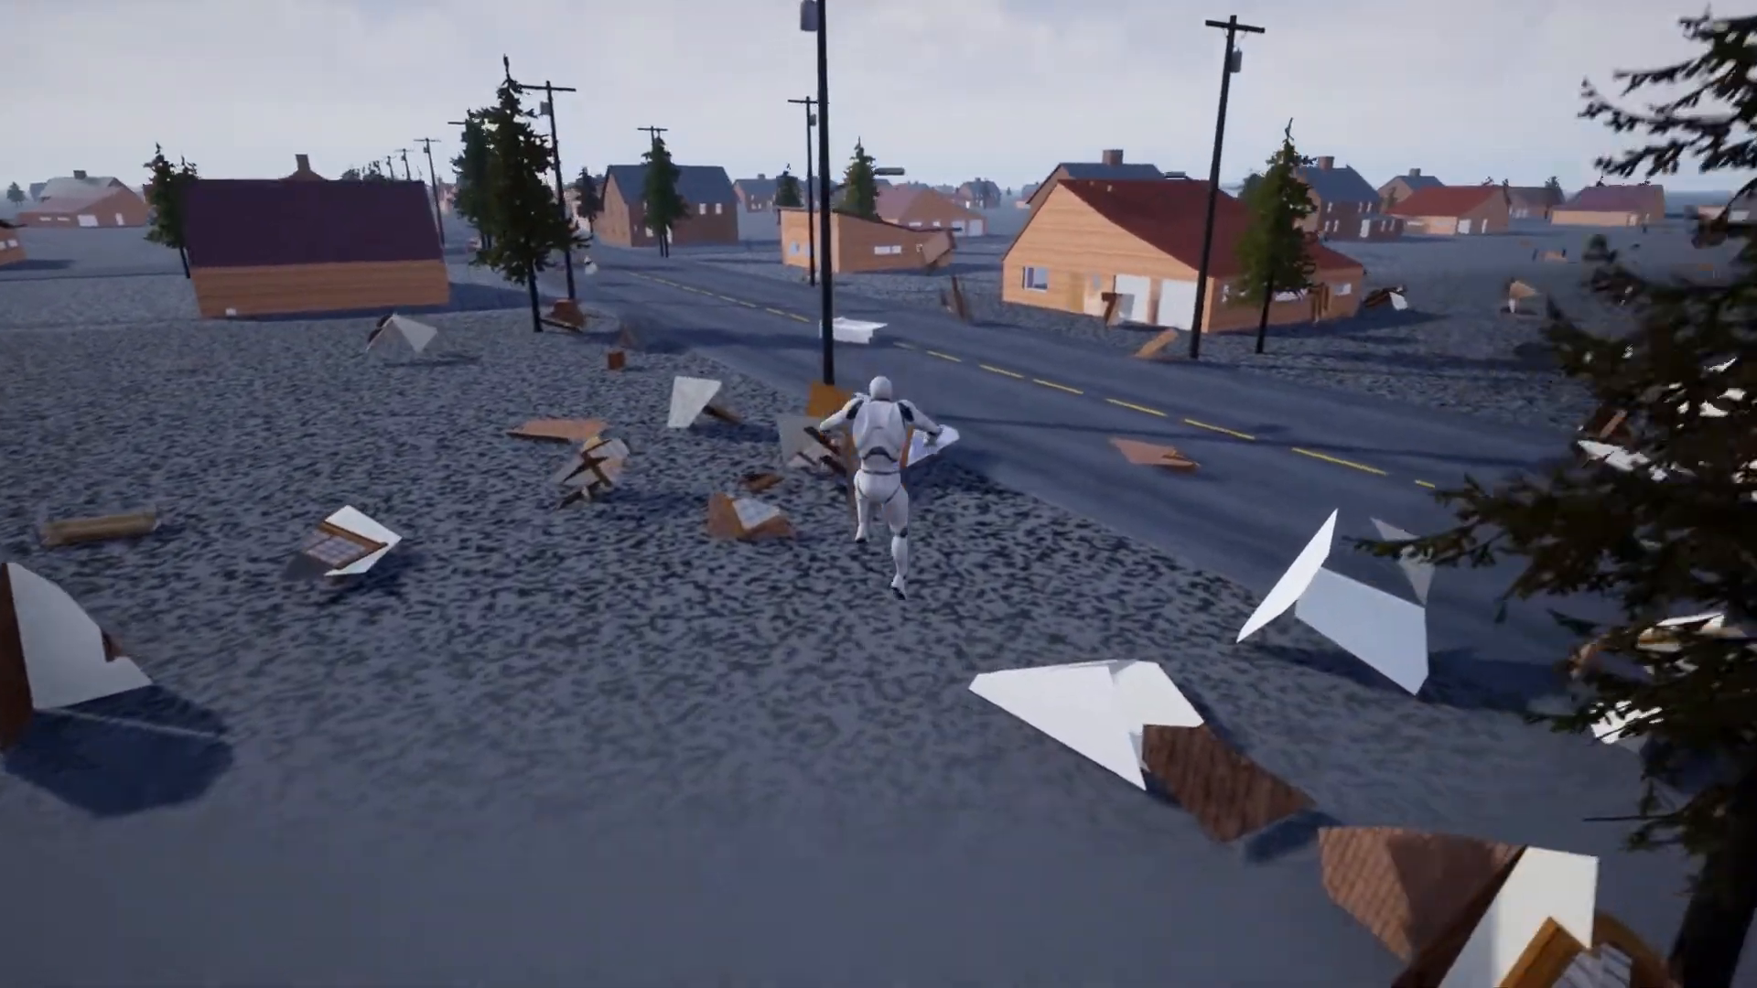
- Run to the double bed lying at the roadside and push against it among the scattered furniture
key("w")
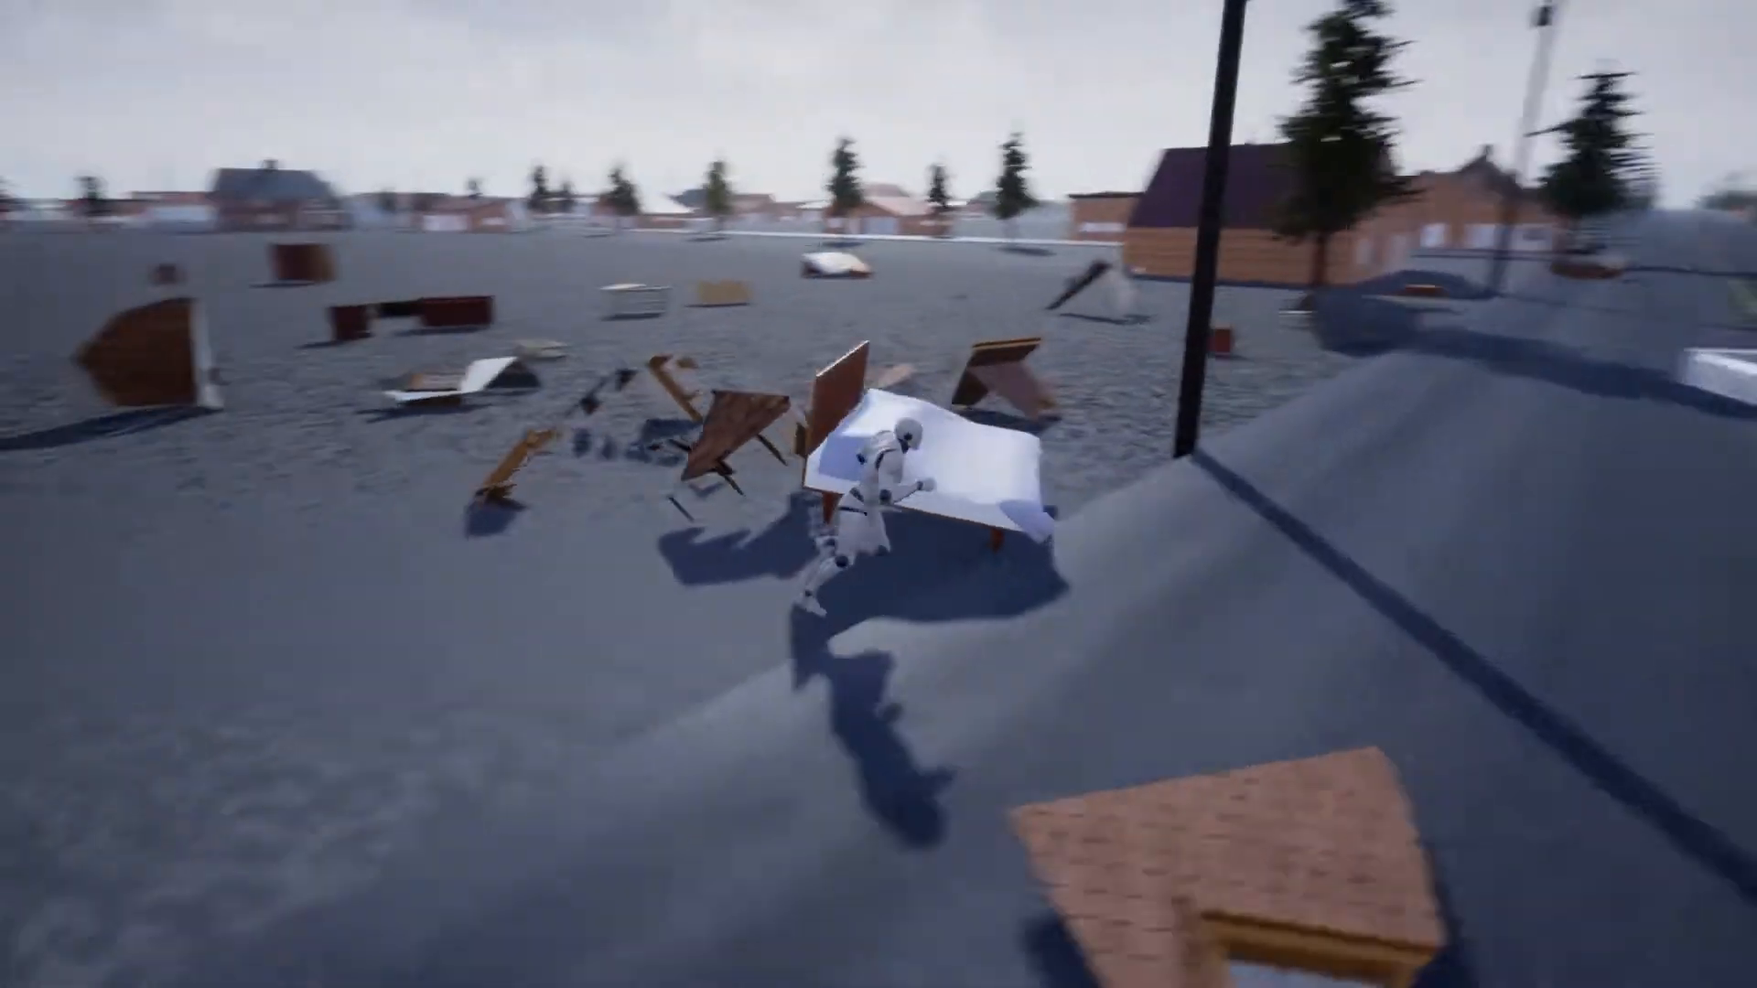
key("a")
key("w")
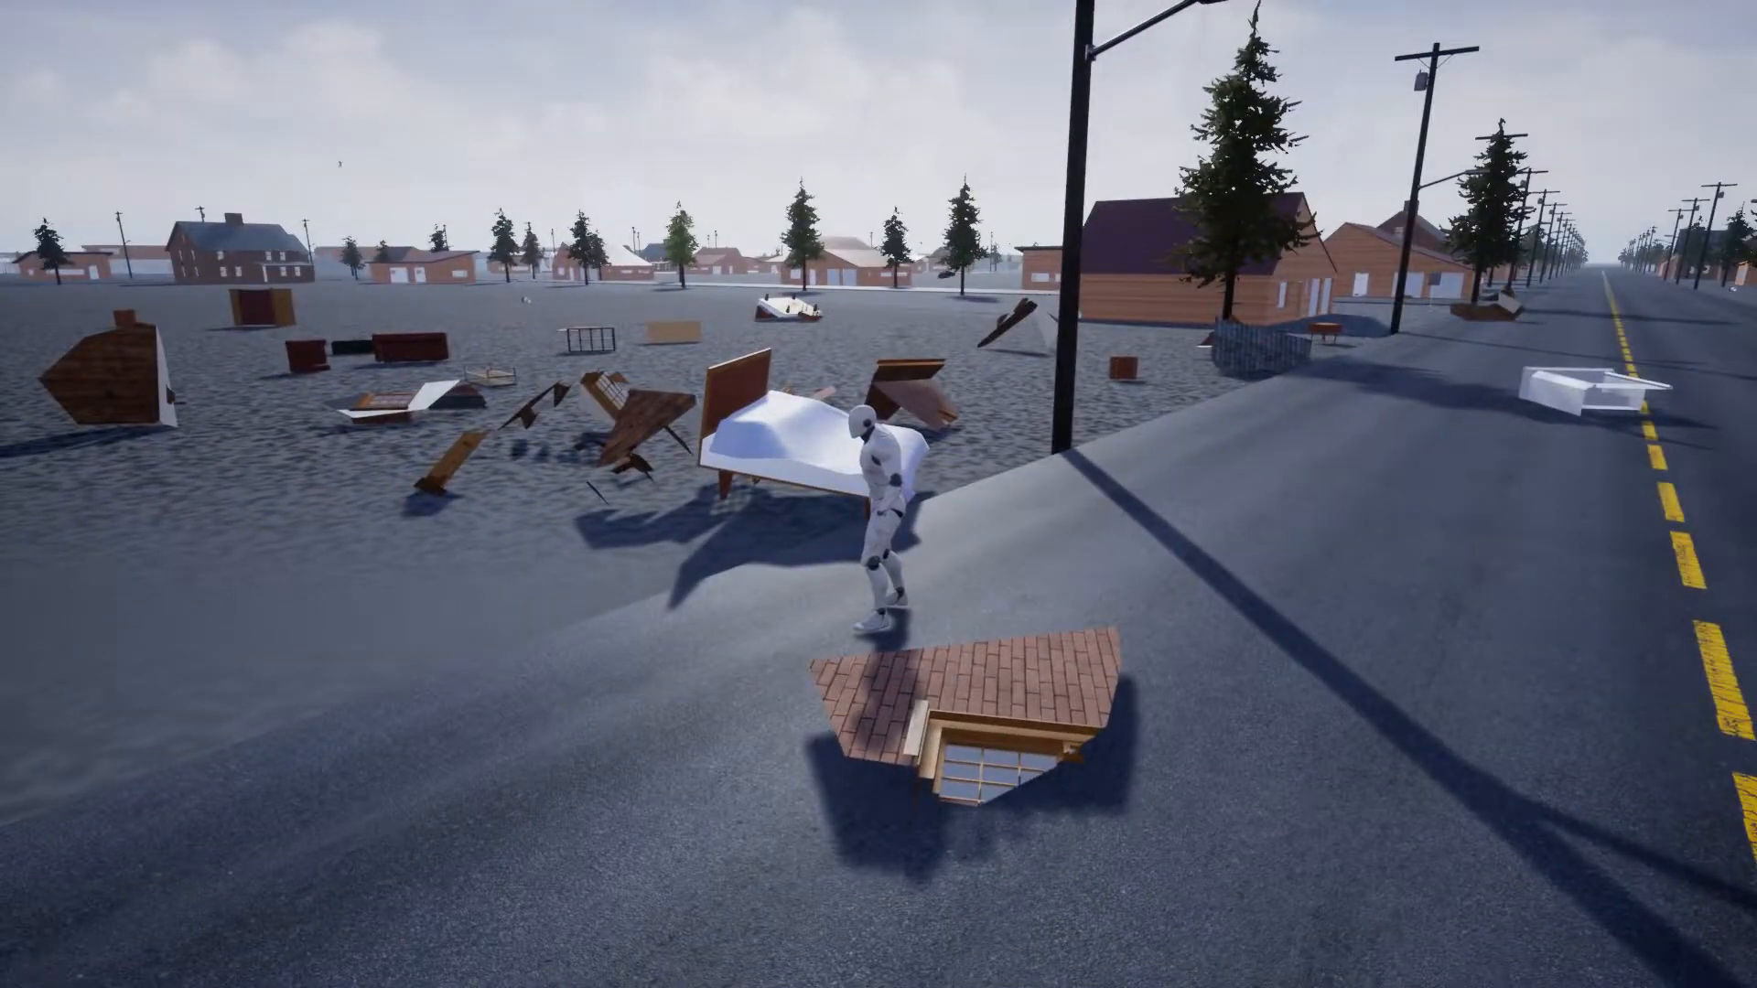
key("w")
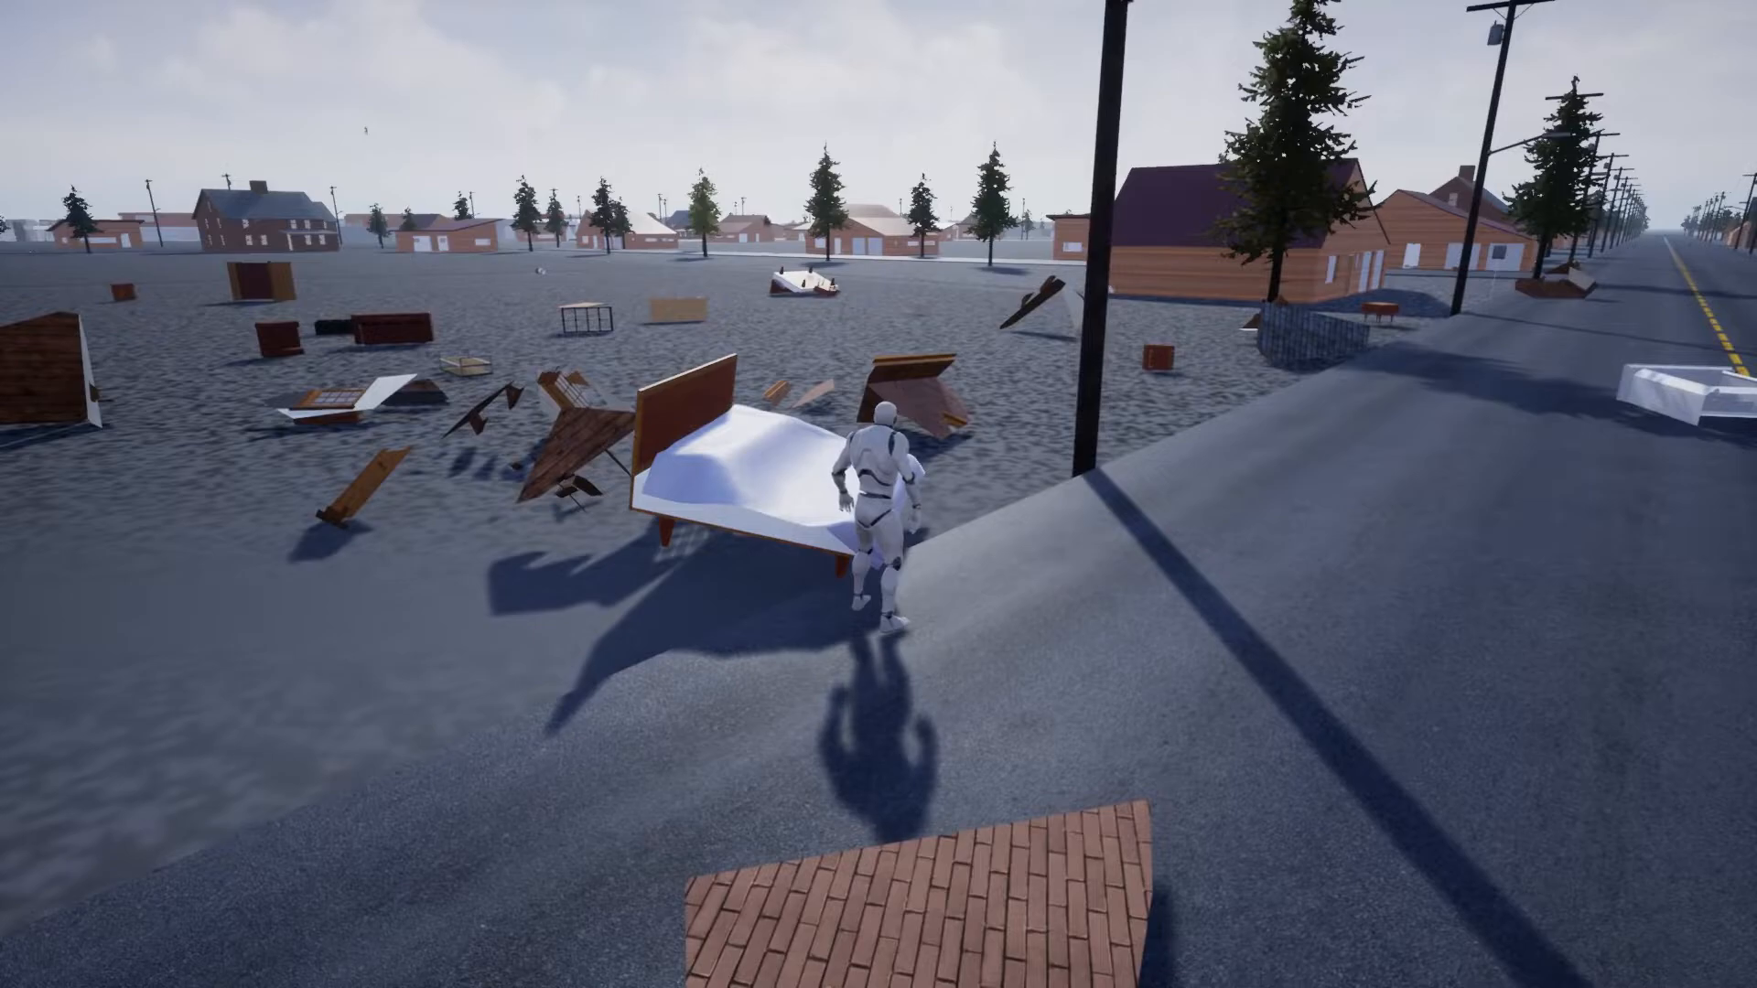
- Run along the road to the flat wooden house and smash it into fragments
key("w")
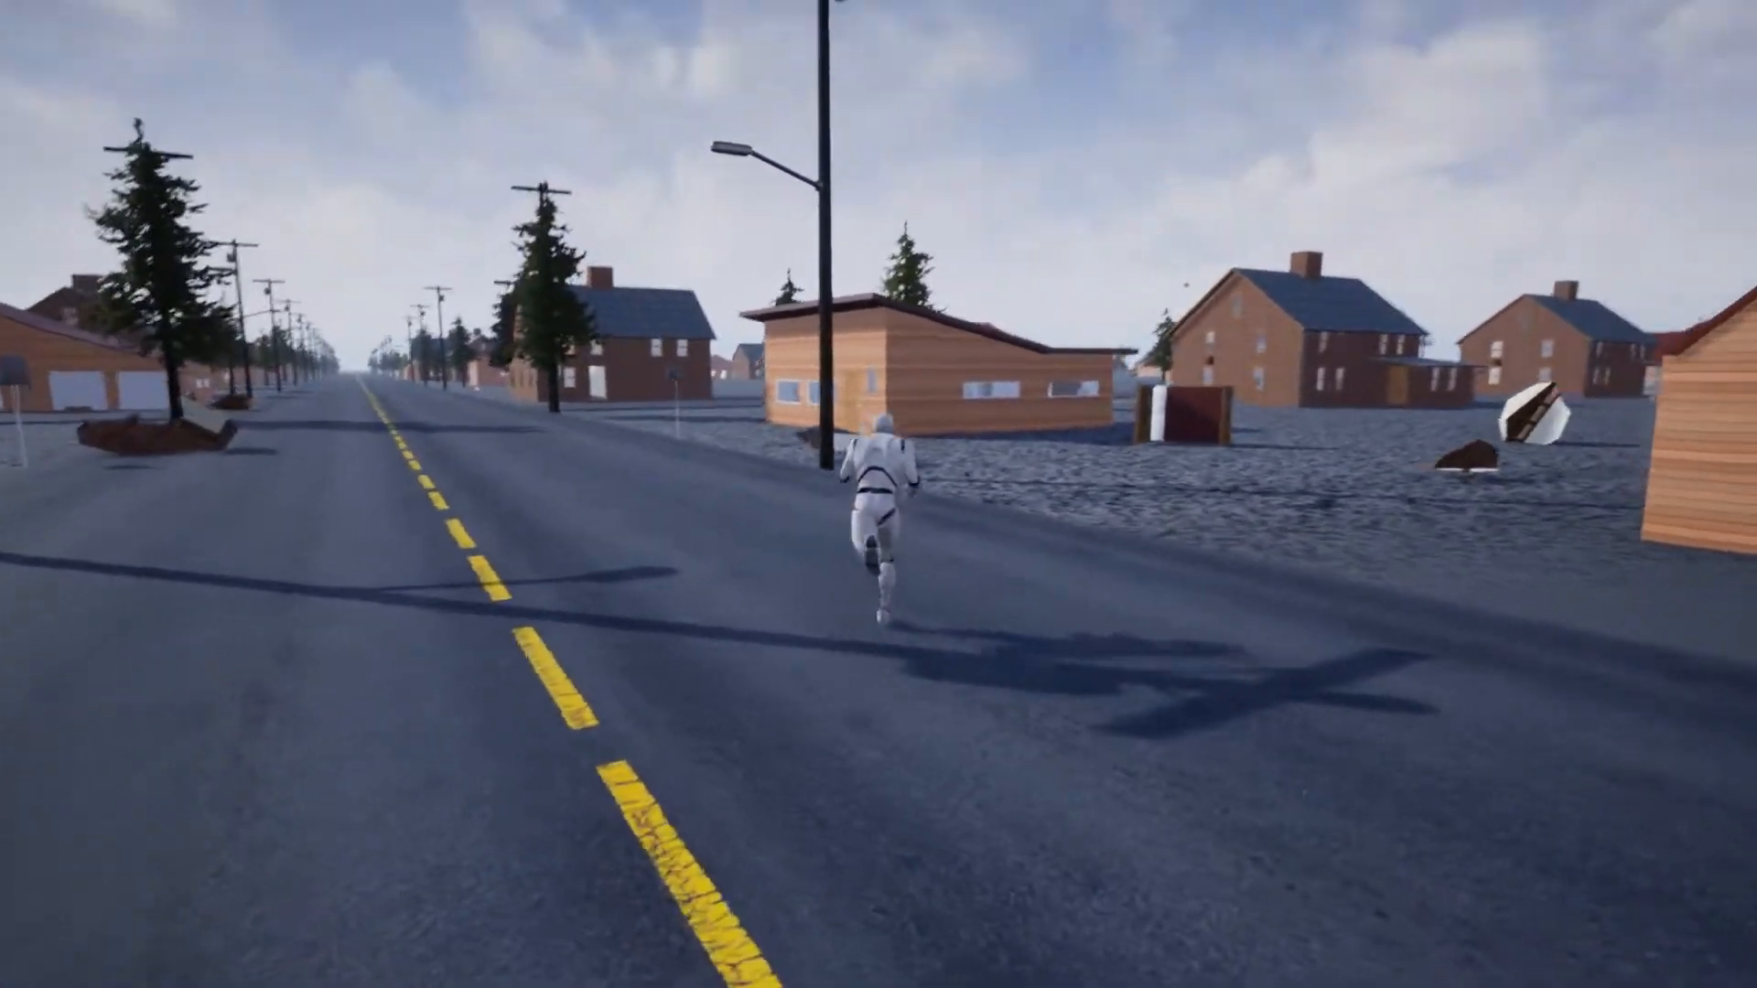
key("d")
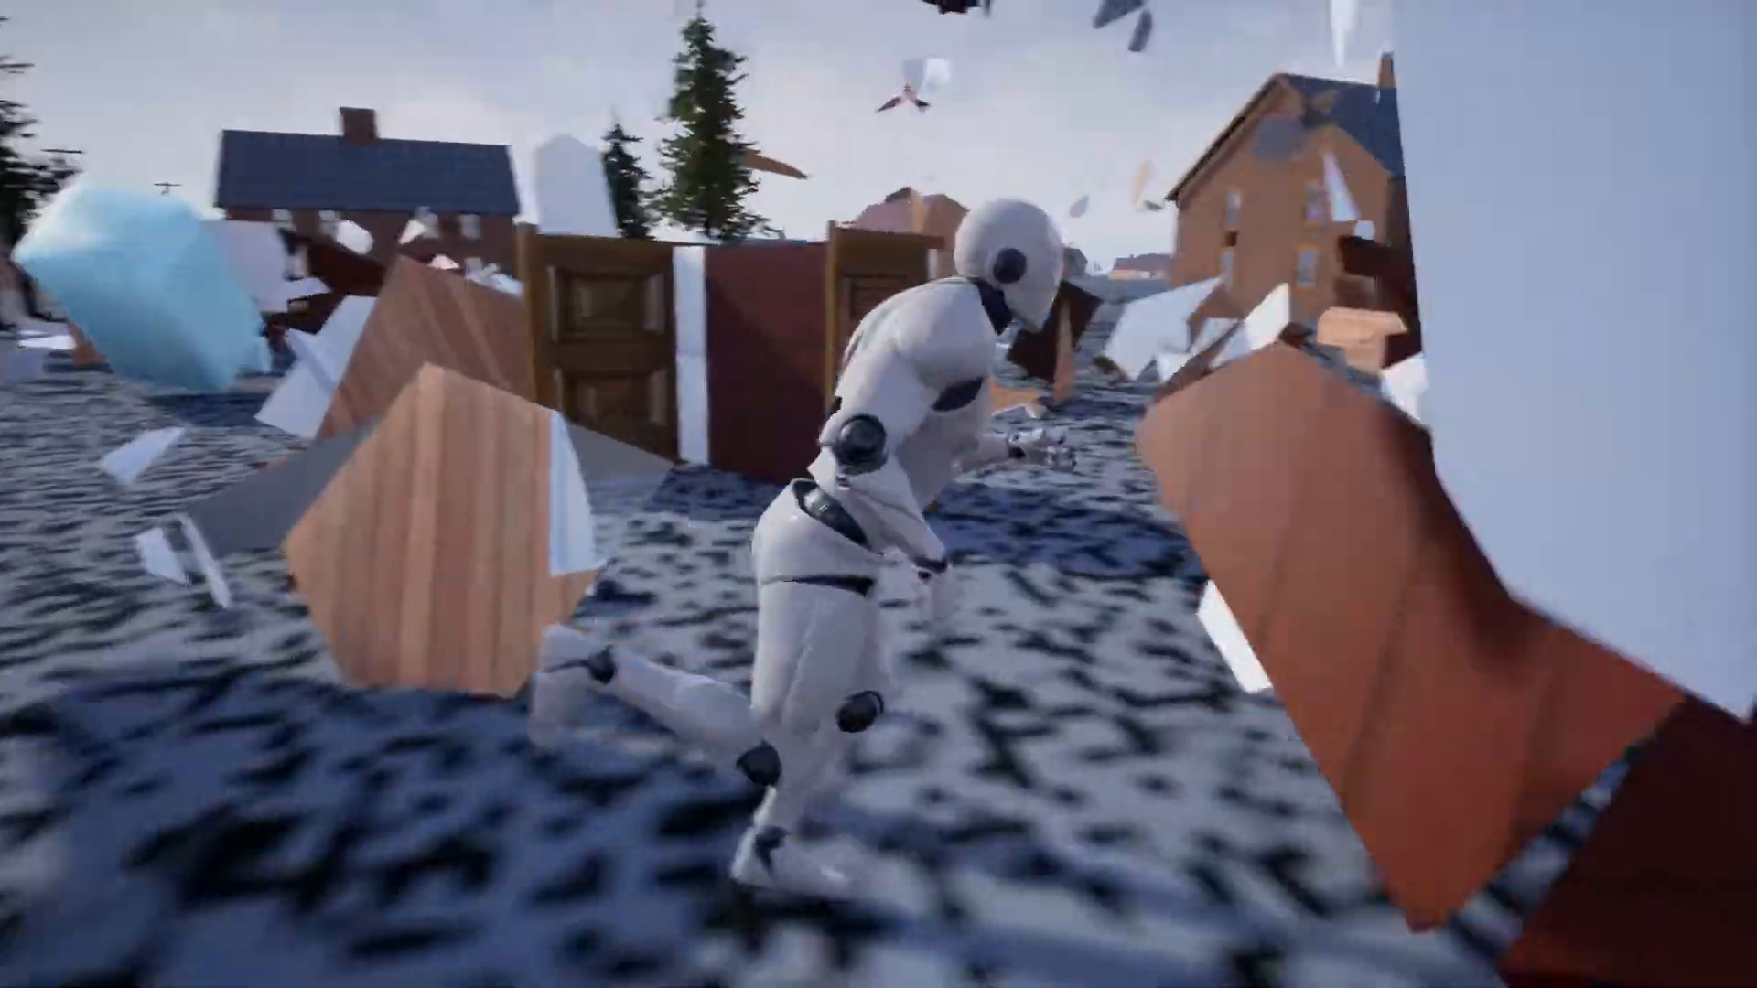